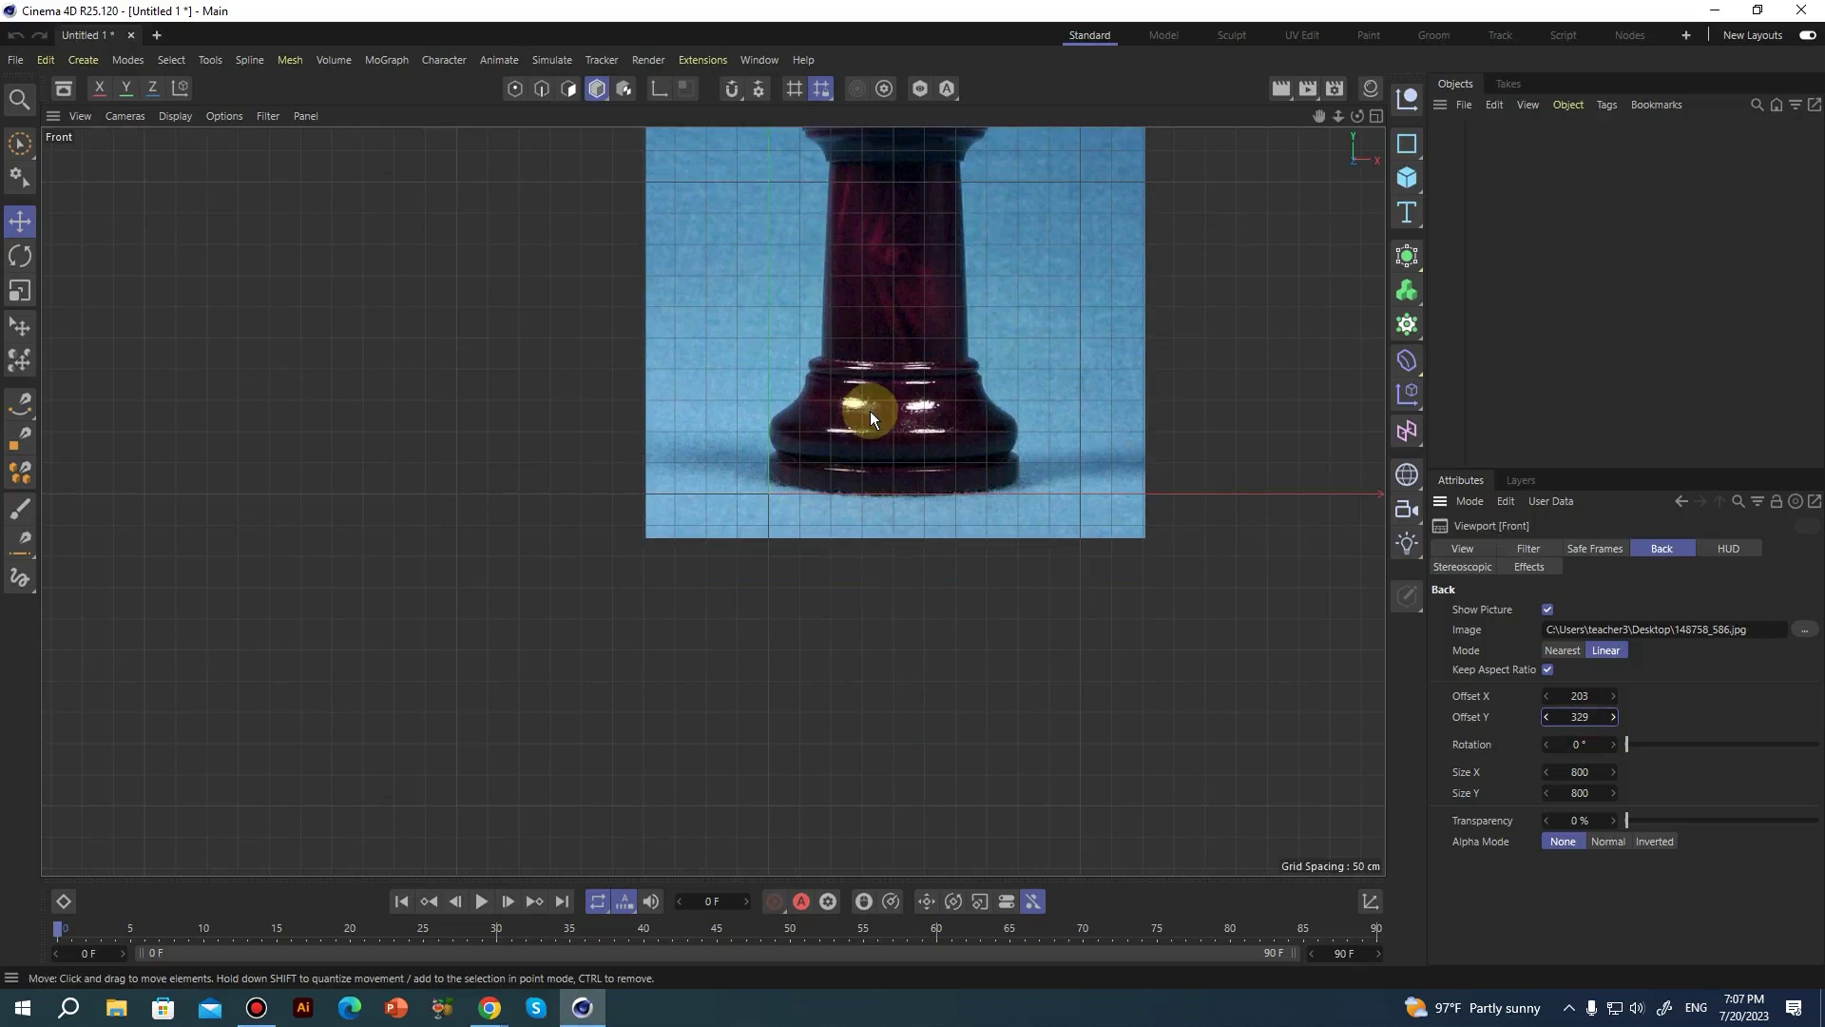
Examine how the rook reference picture is placed against the axes in the Front view.
middle_click(891, 399)
middle_click(1131, 608)
scroll(684, 399, "down", 5)
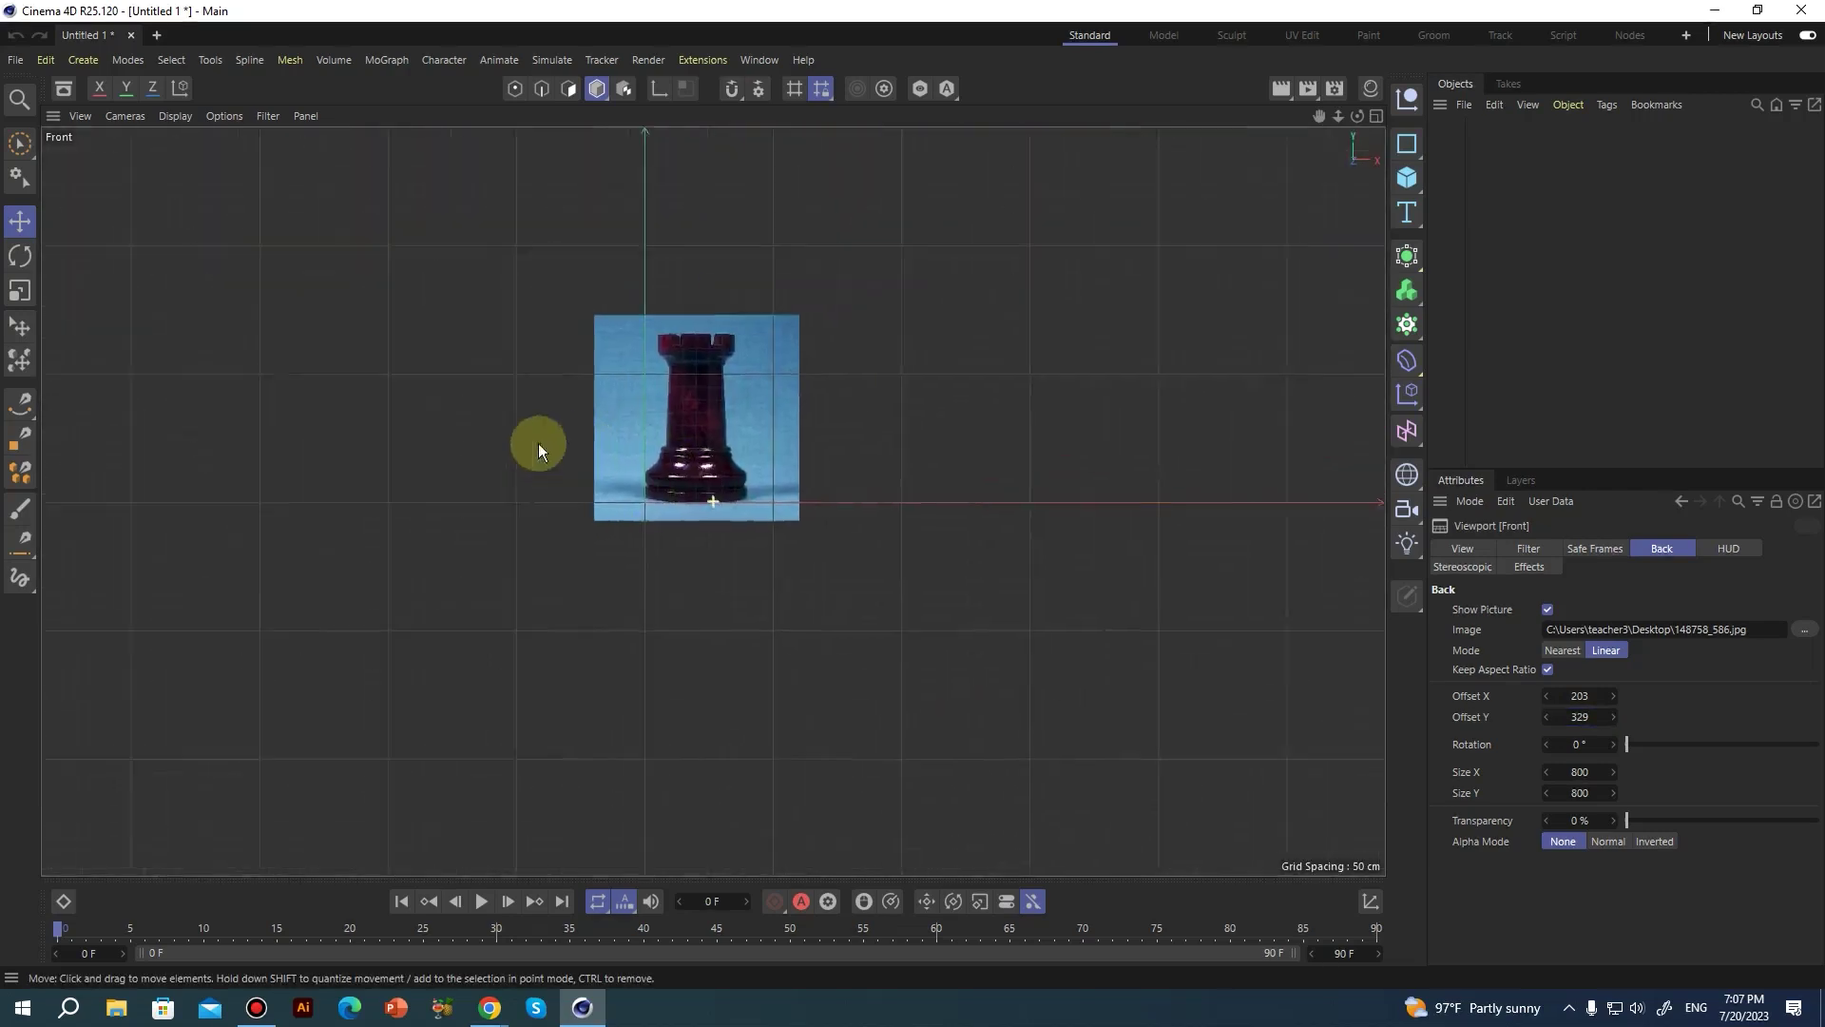
scroll(608, 457, "up", 5)
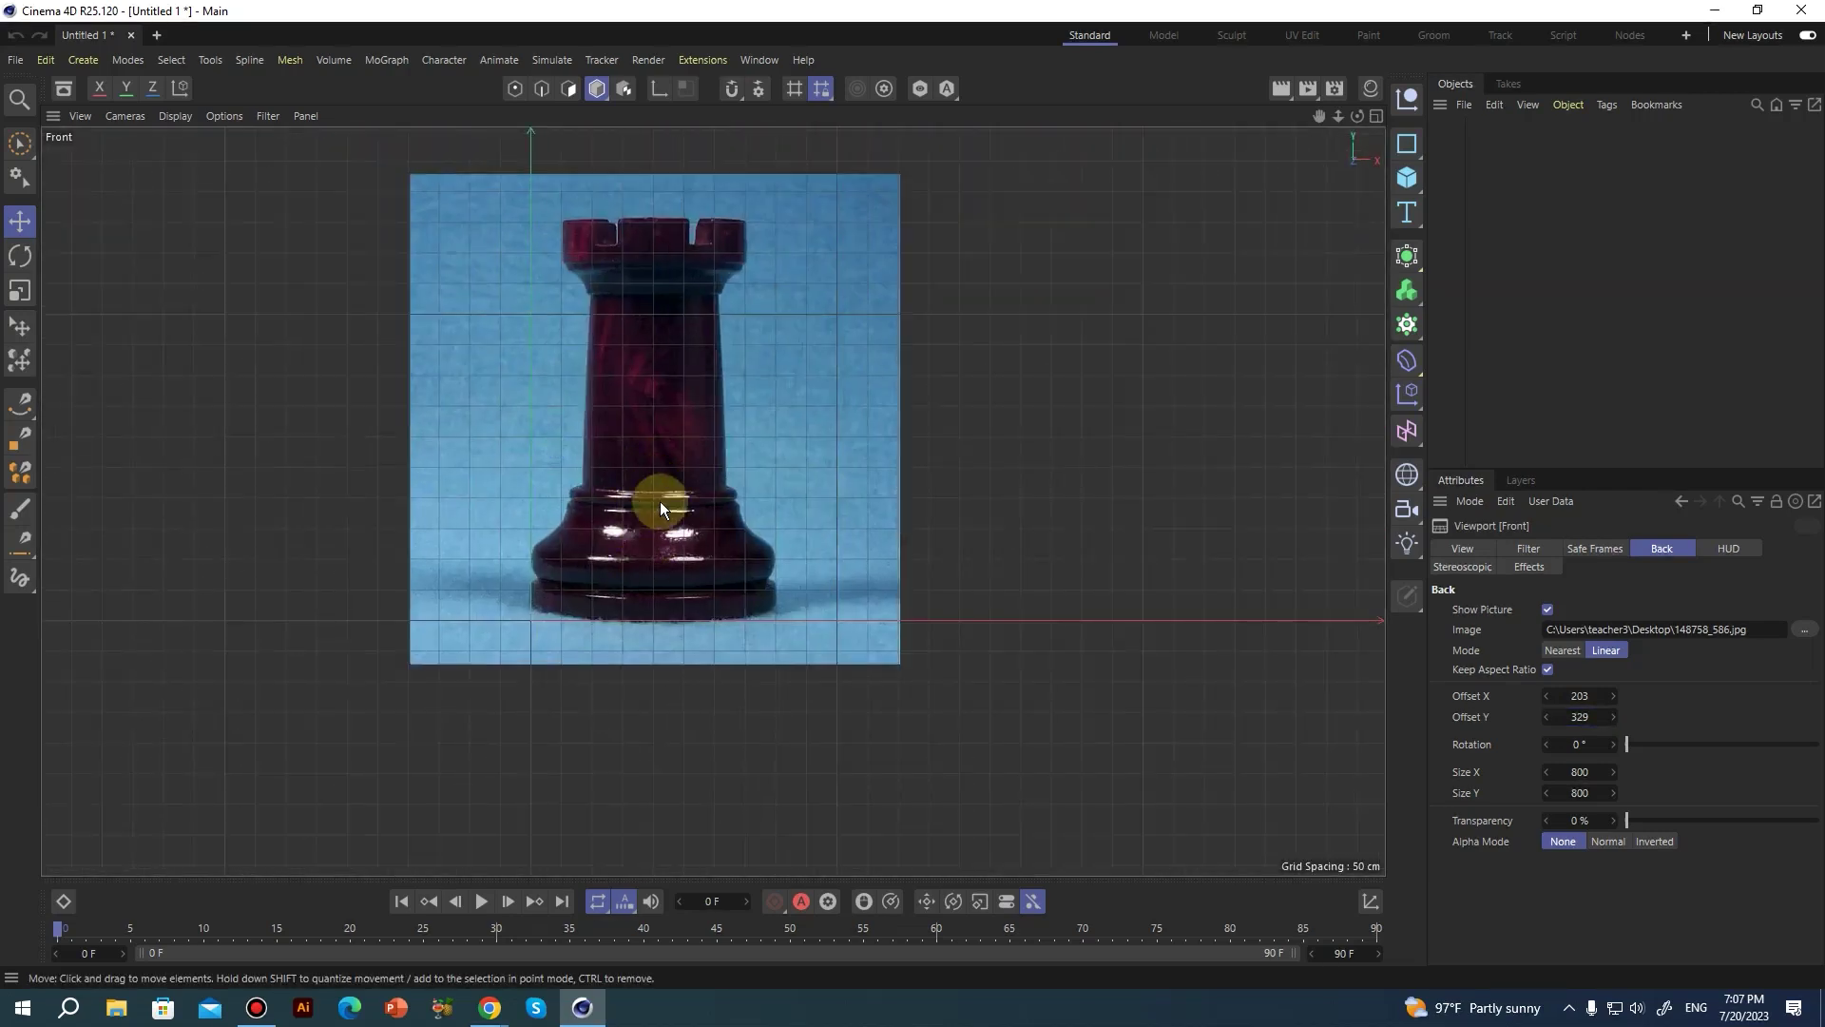
middle_click(660, 500)
middle_click(1036, 671)
Add a Disc primitive to the scene from the Perspective view.
middle_click(133, 454)
middle_click(348, 343)
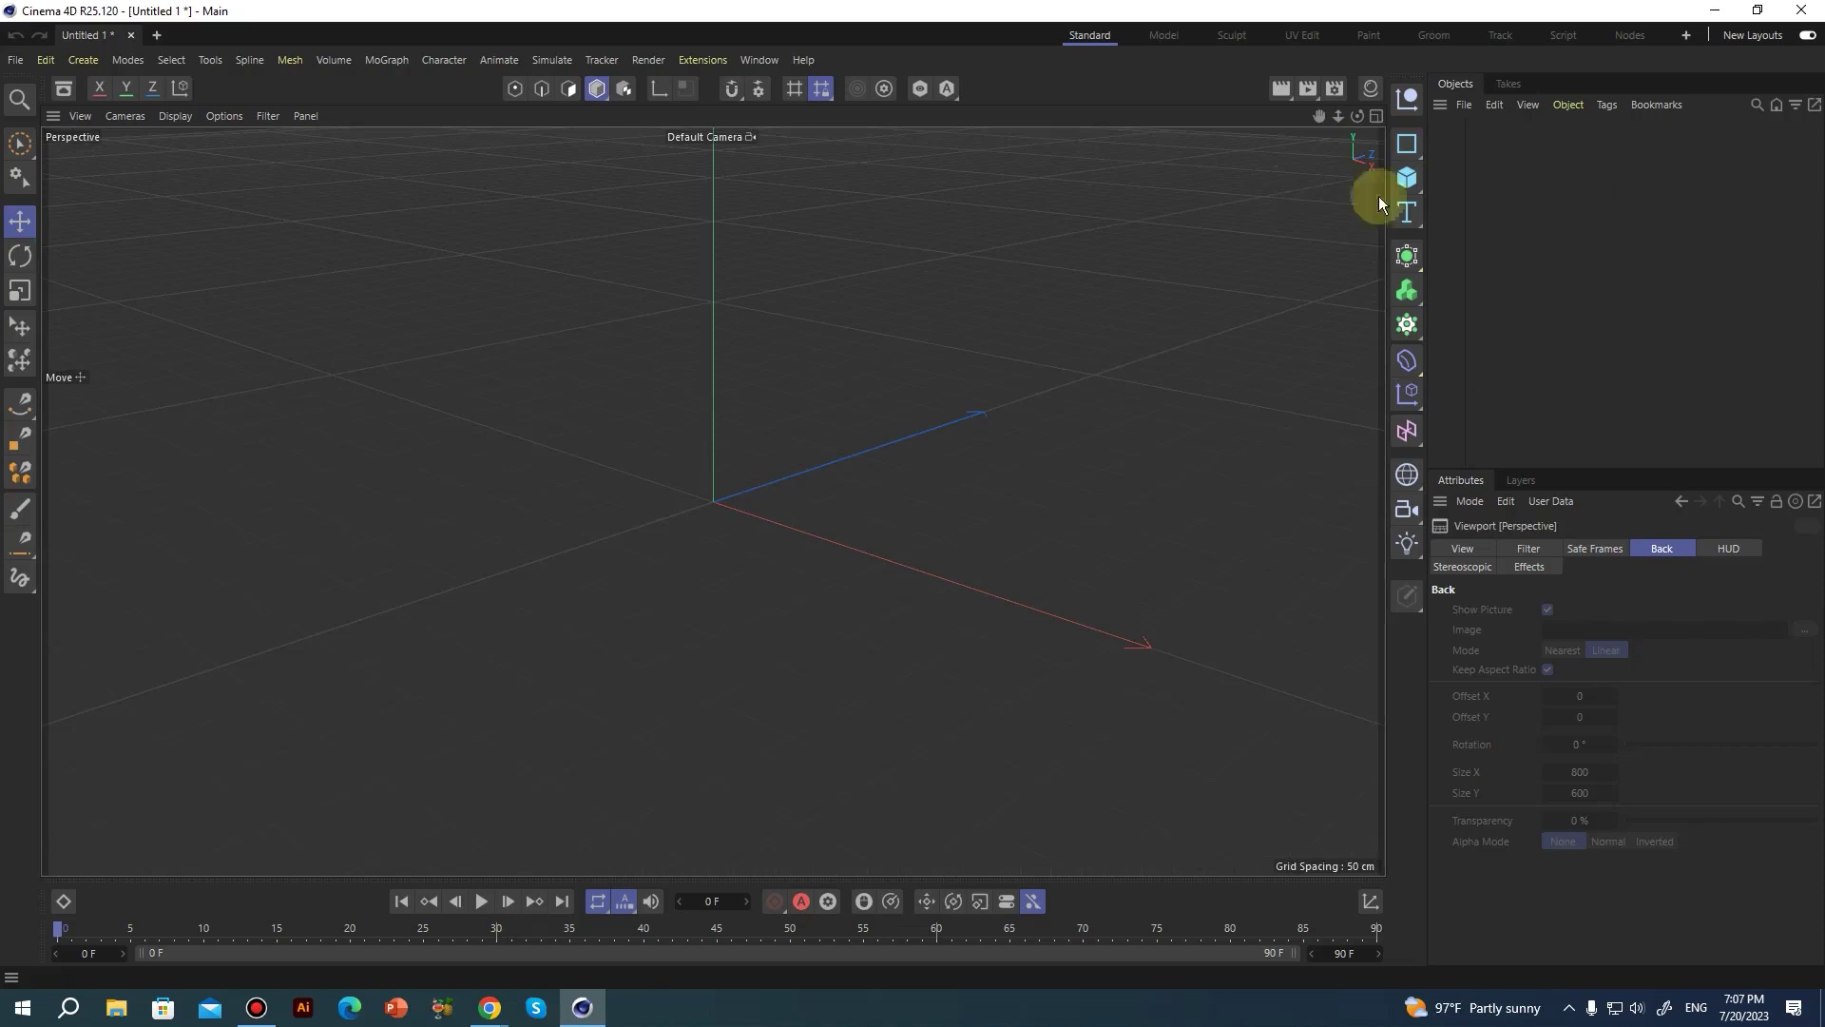
left_click(1411, 177)
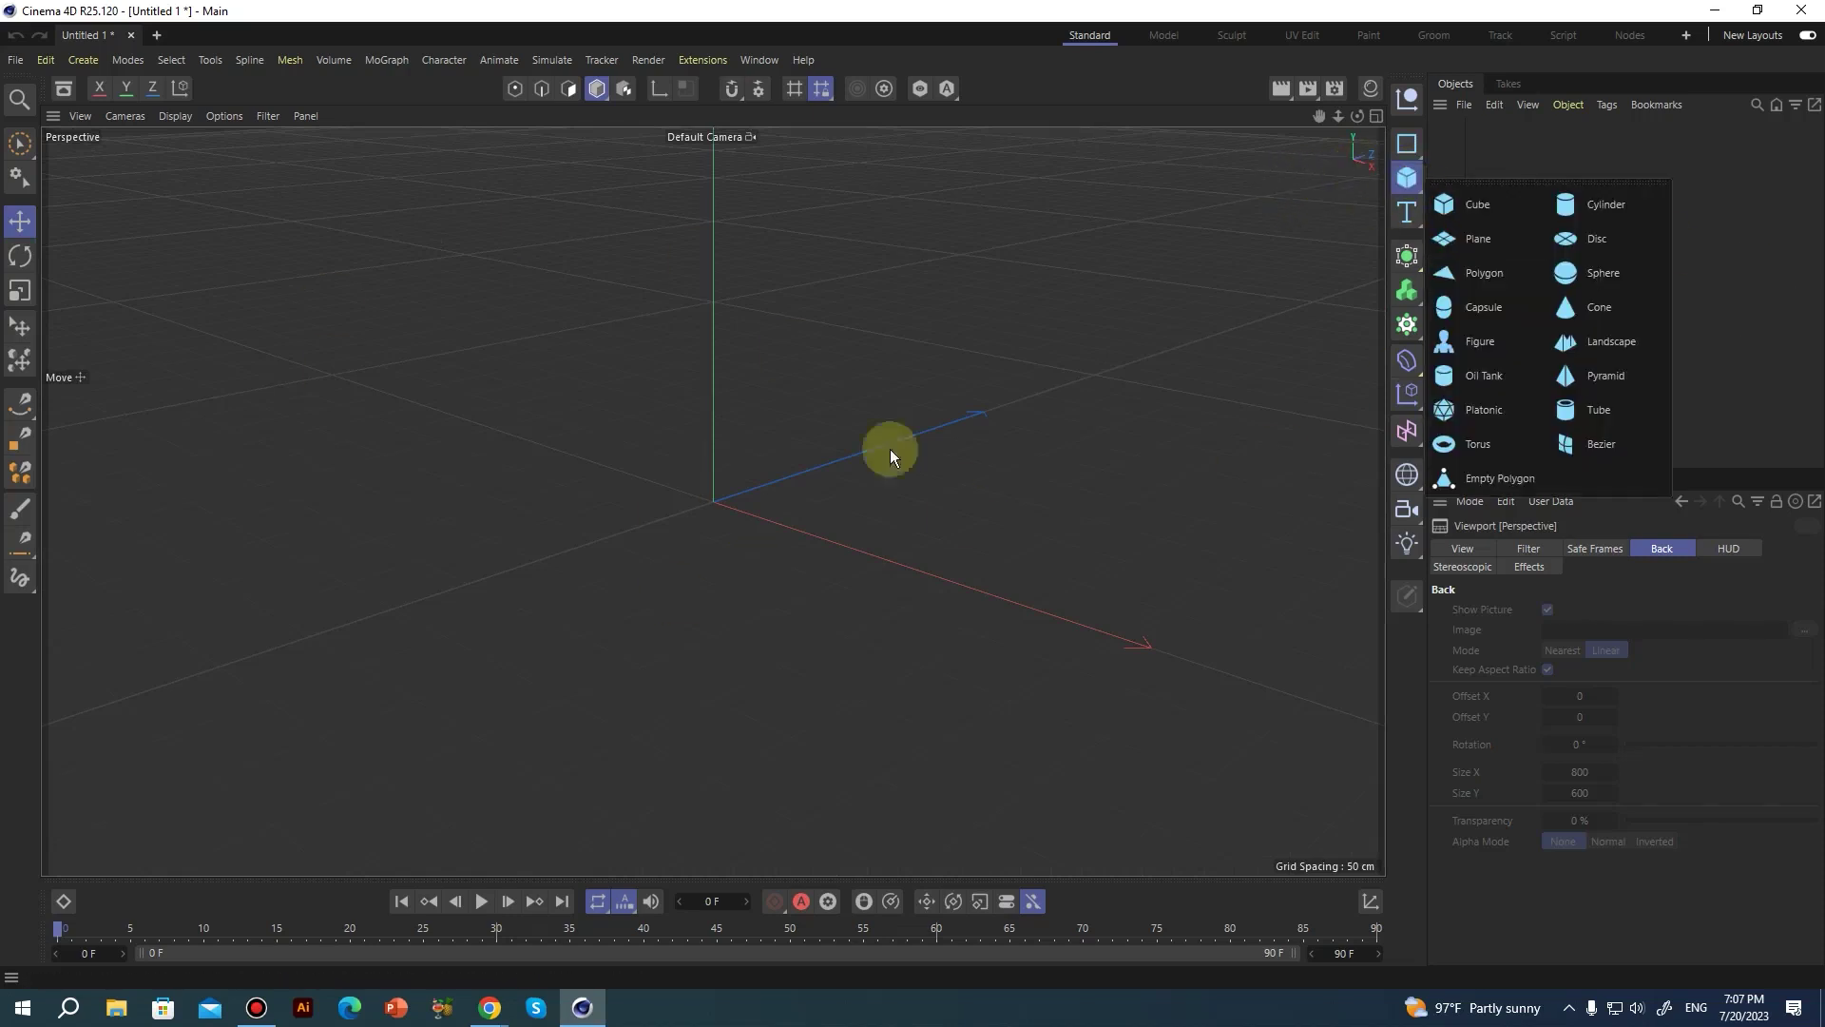
left_click(1612, 242)
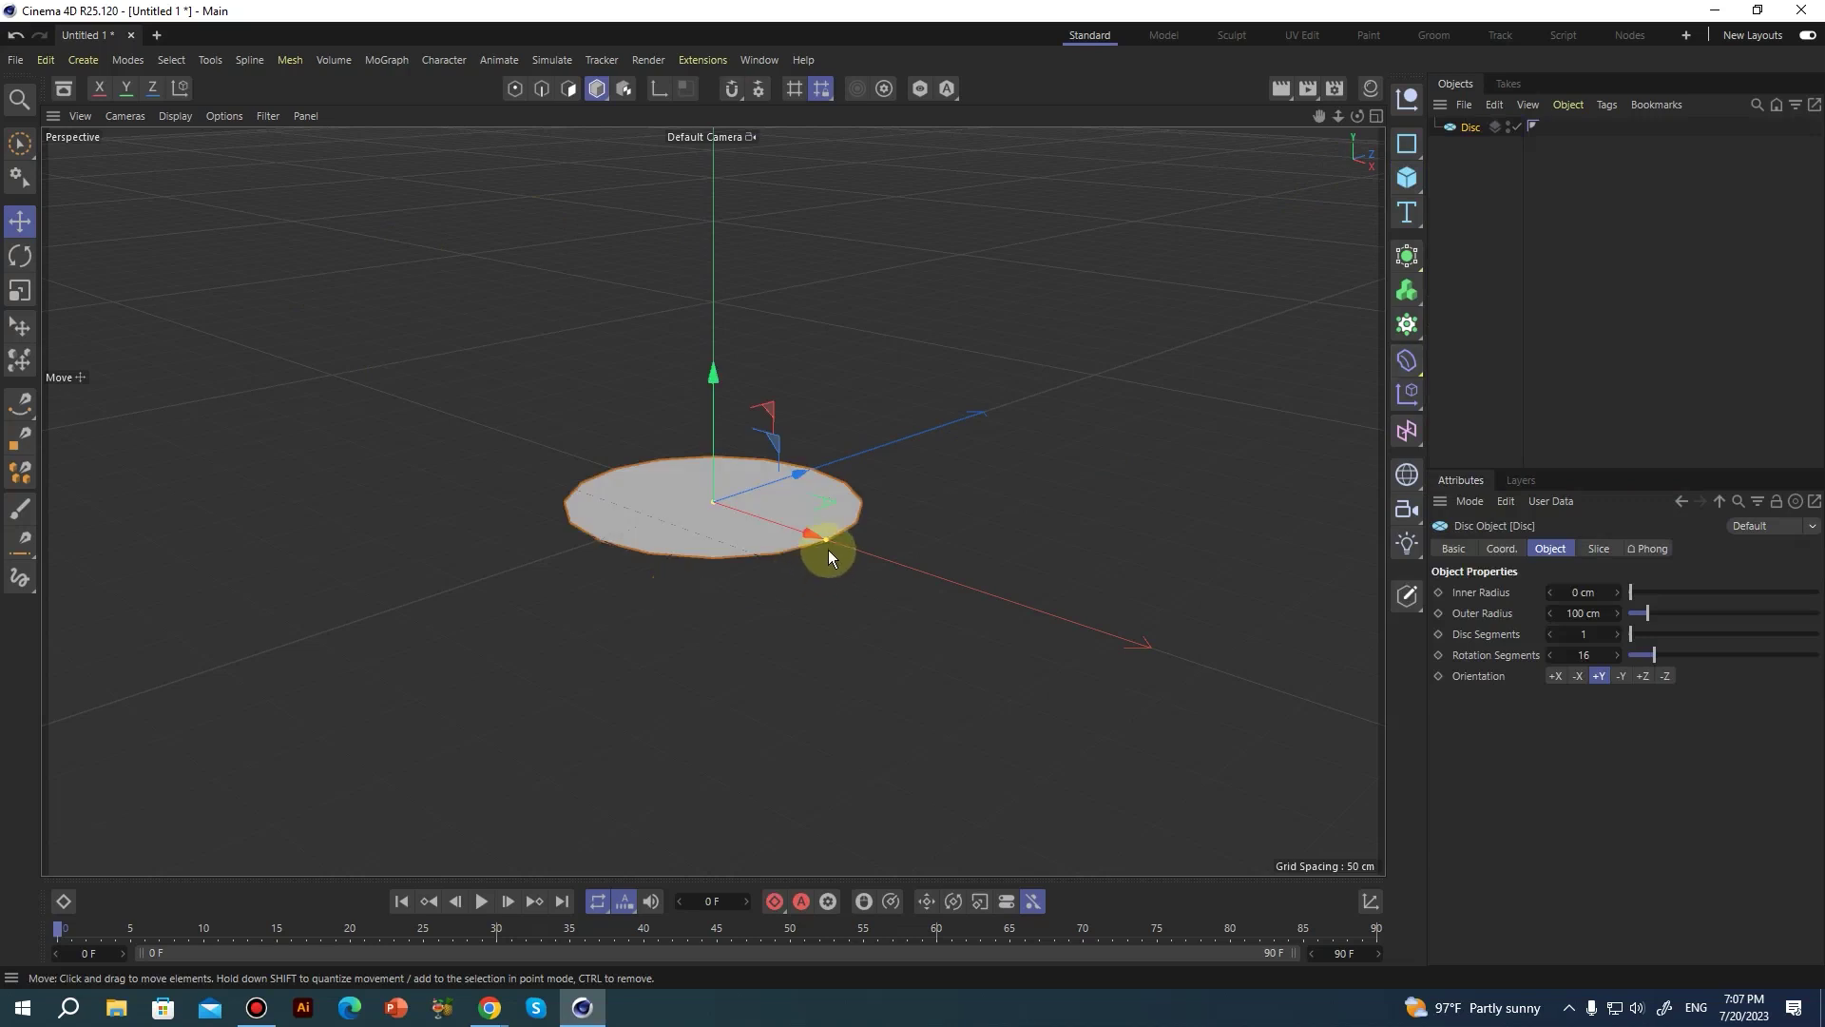
Shift the disc along the X axis toward the rook's base in the Front view.
middle_click(737, 525)
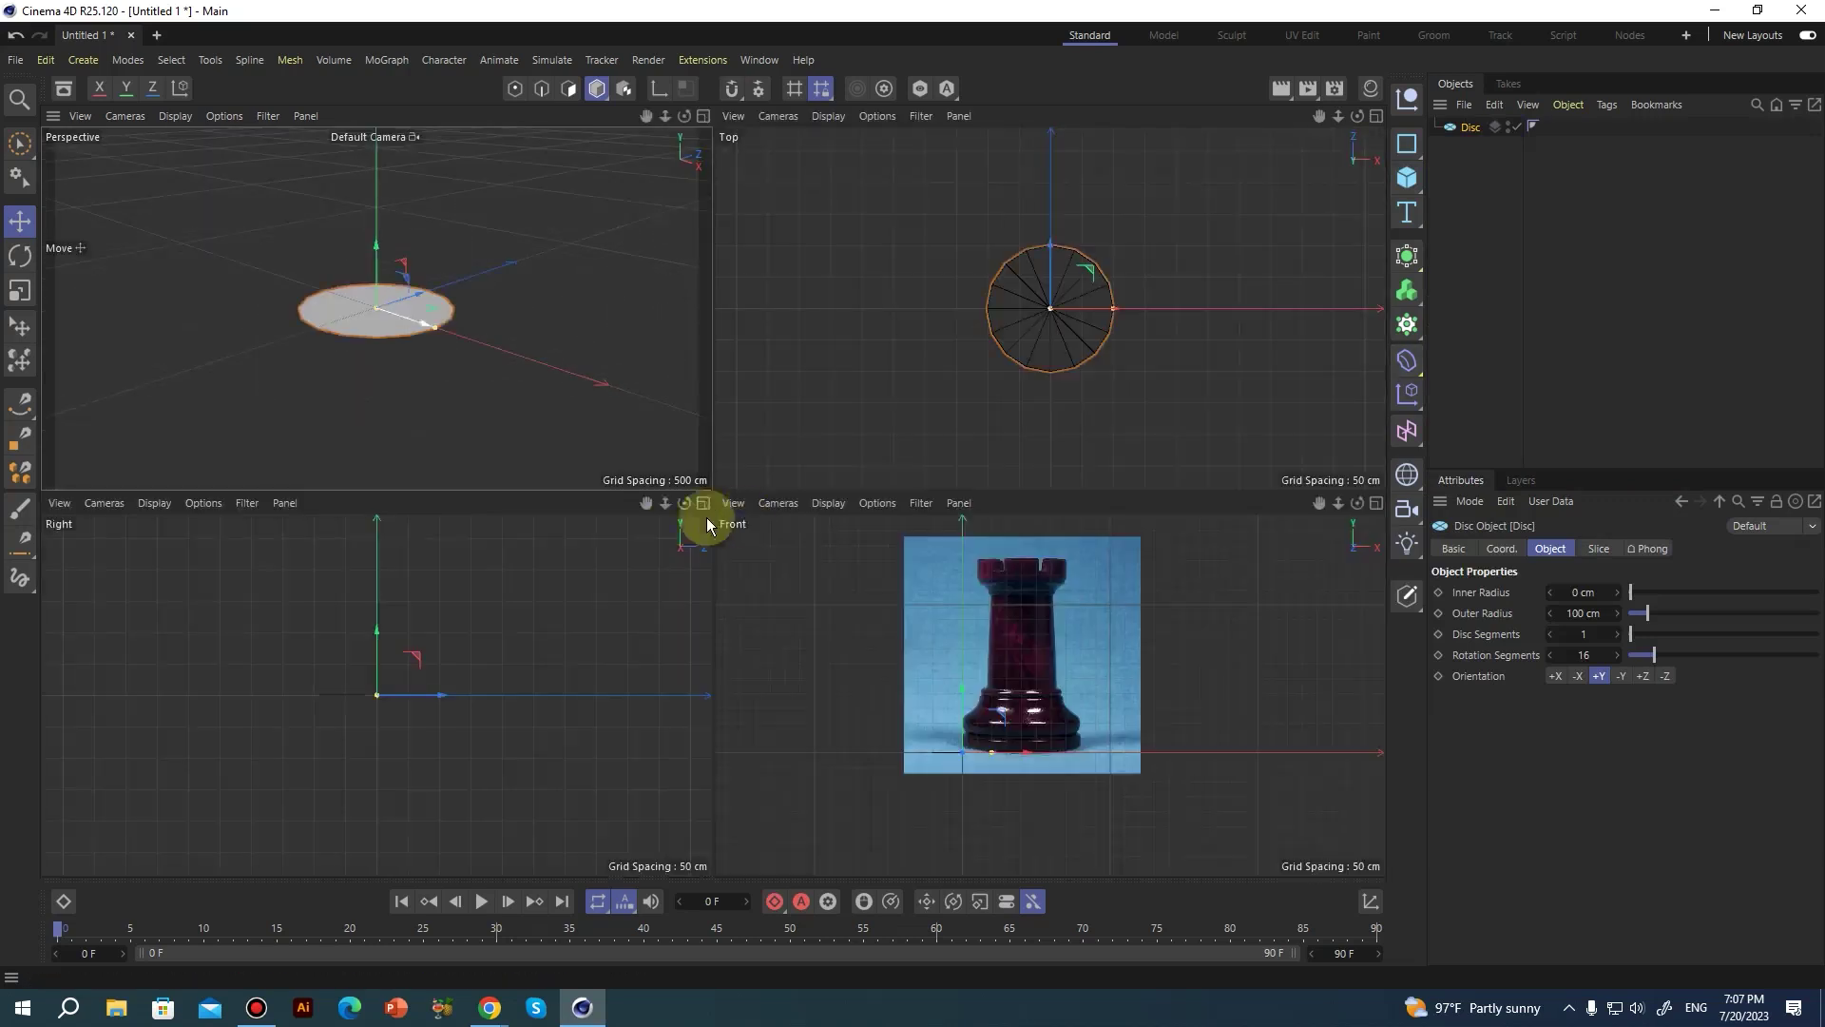
middle_click(985, 618)
left_click_drag(642, 618, 693, 618)
middle_click(965, 527)
middle_click(375, 372)
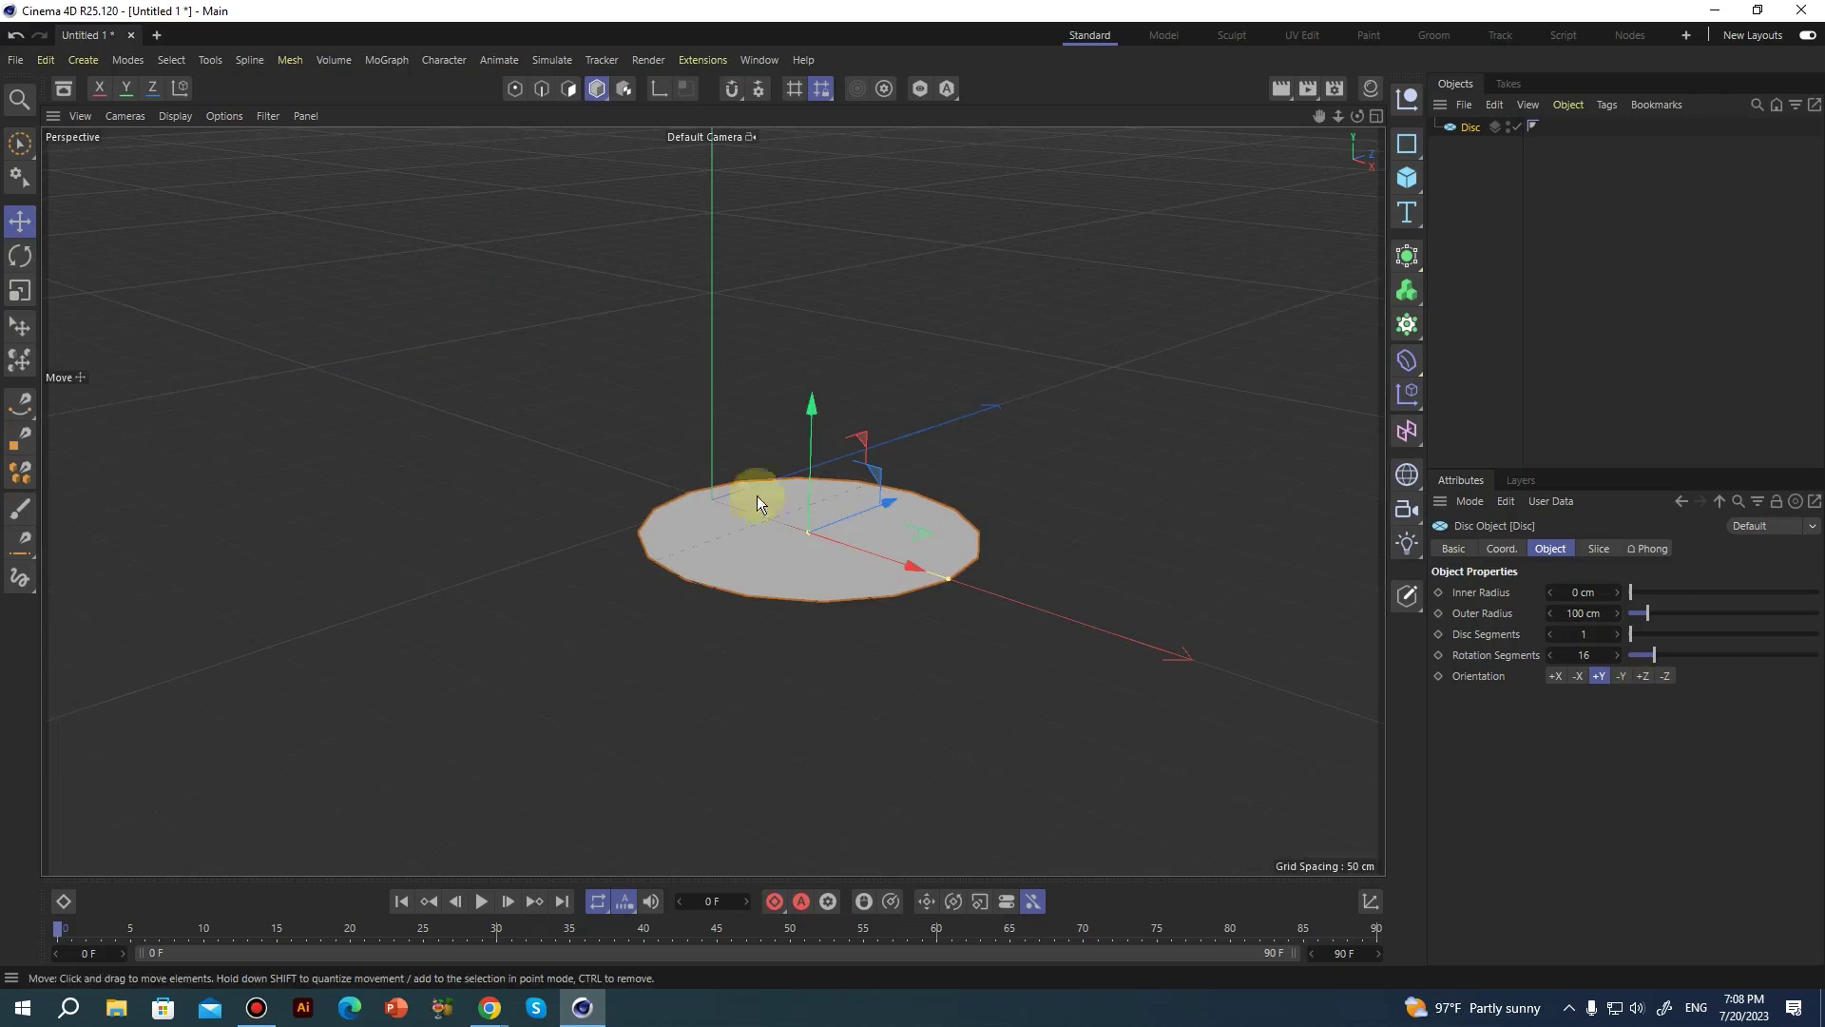
Centre the disc horizontally under the rook's base in the Front view by moving it further along X.
middle_click(599, 563)
middle_click(1057, 708)
scroll(1057, 709, "down", 1)
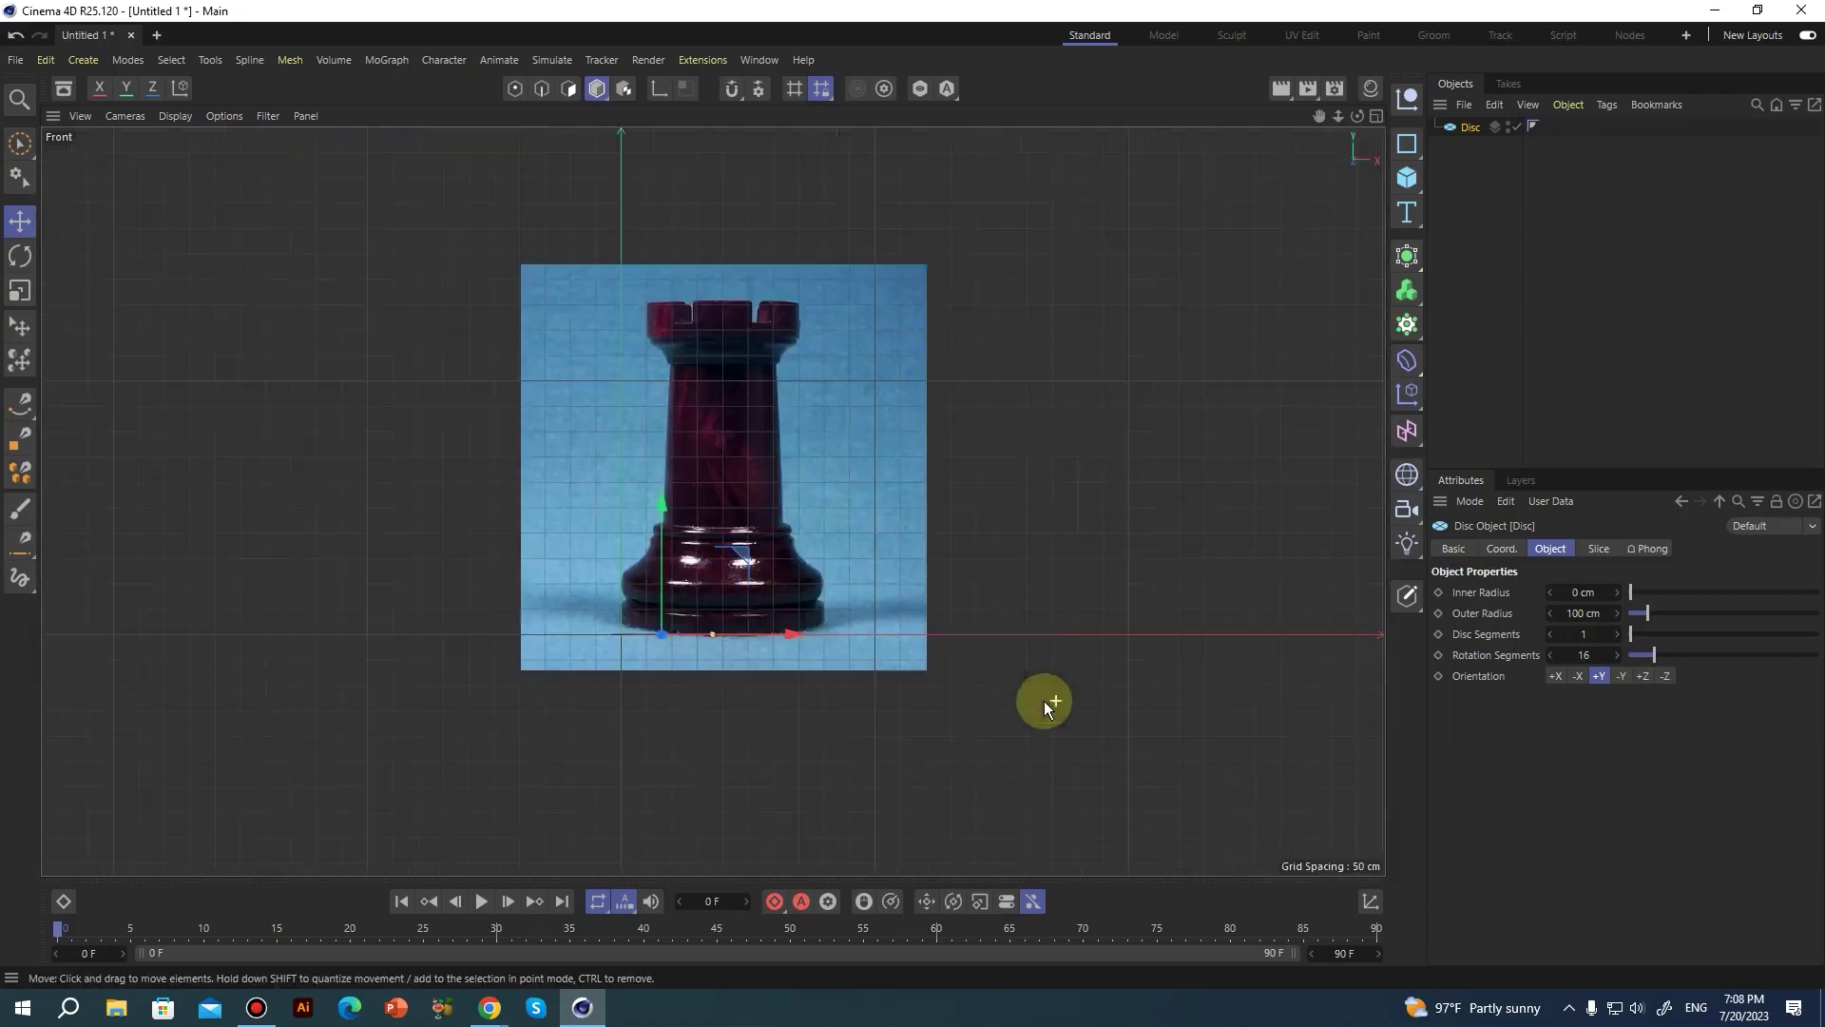
scroll(730, 629, "up", 2)
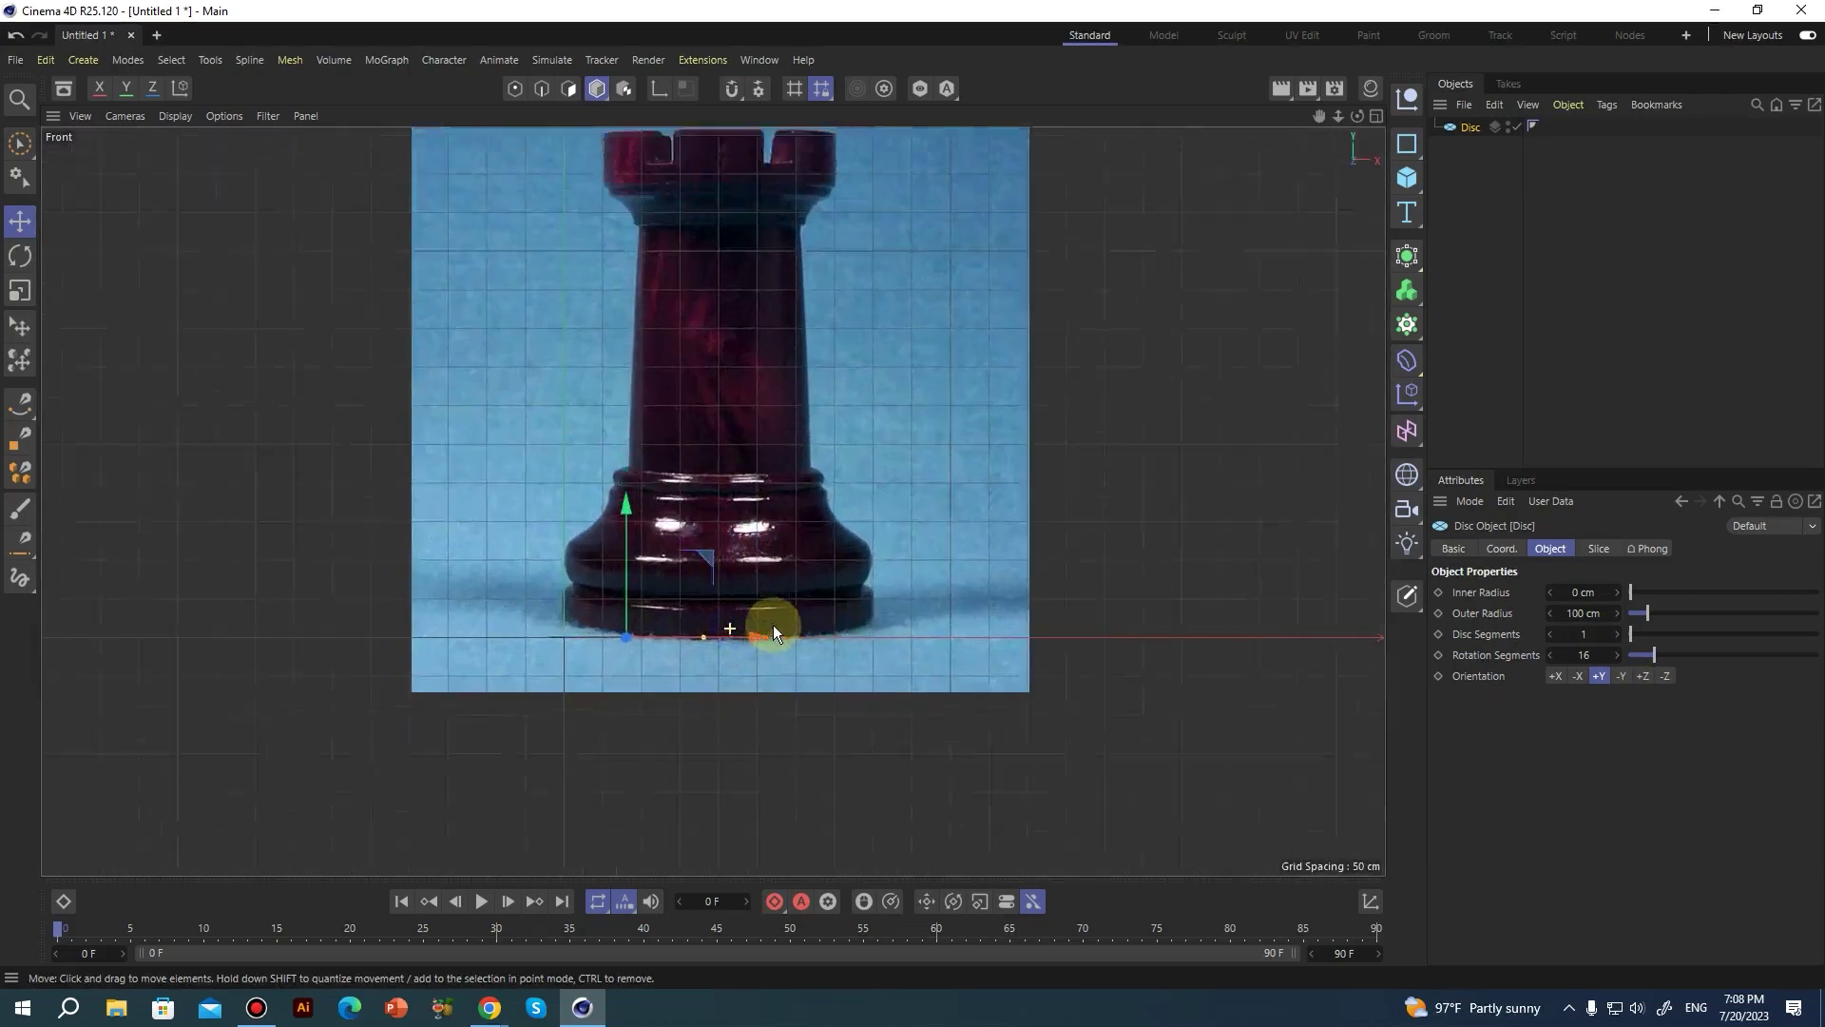
scroll(808, 623, "up", 4)
scroll(869, 632, "down", 1)
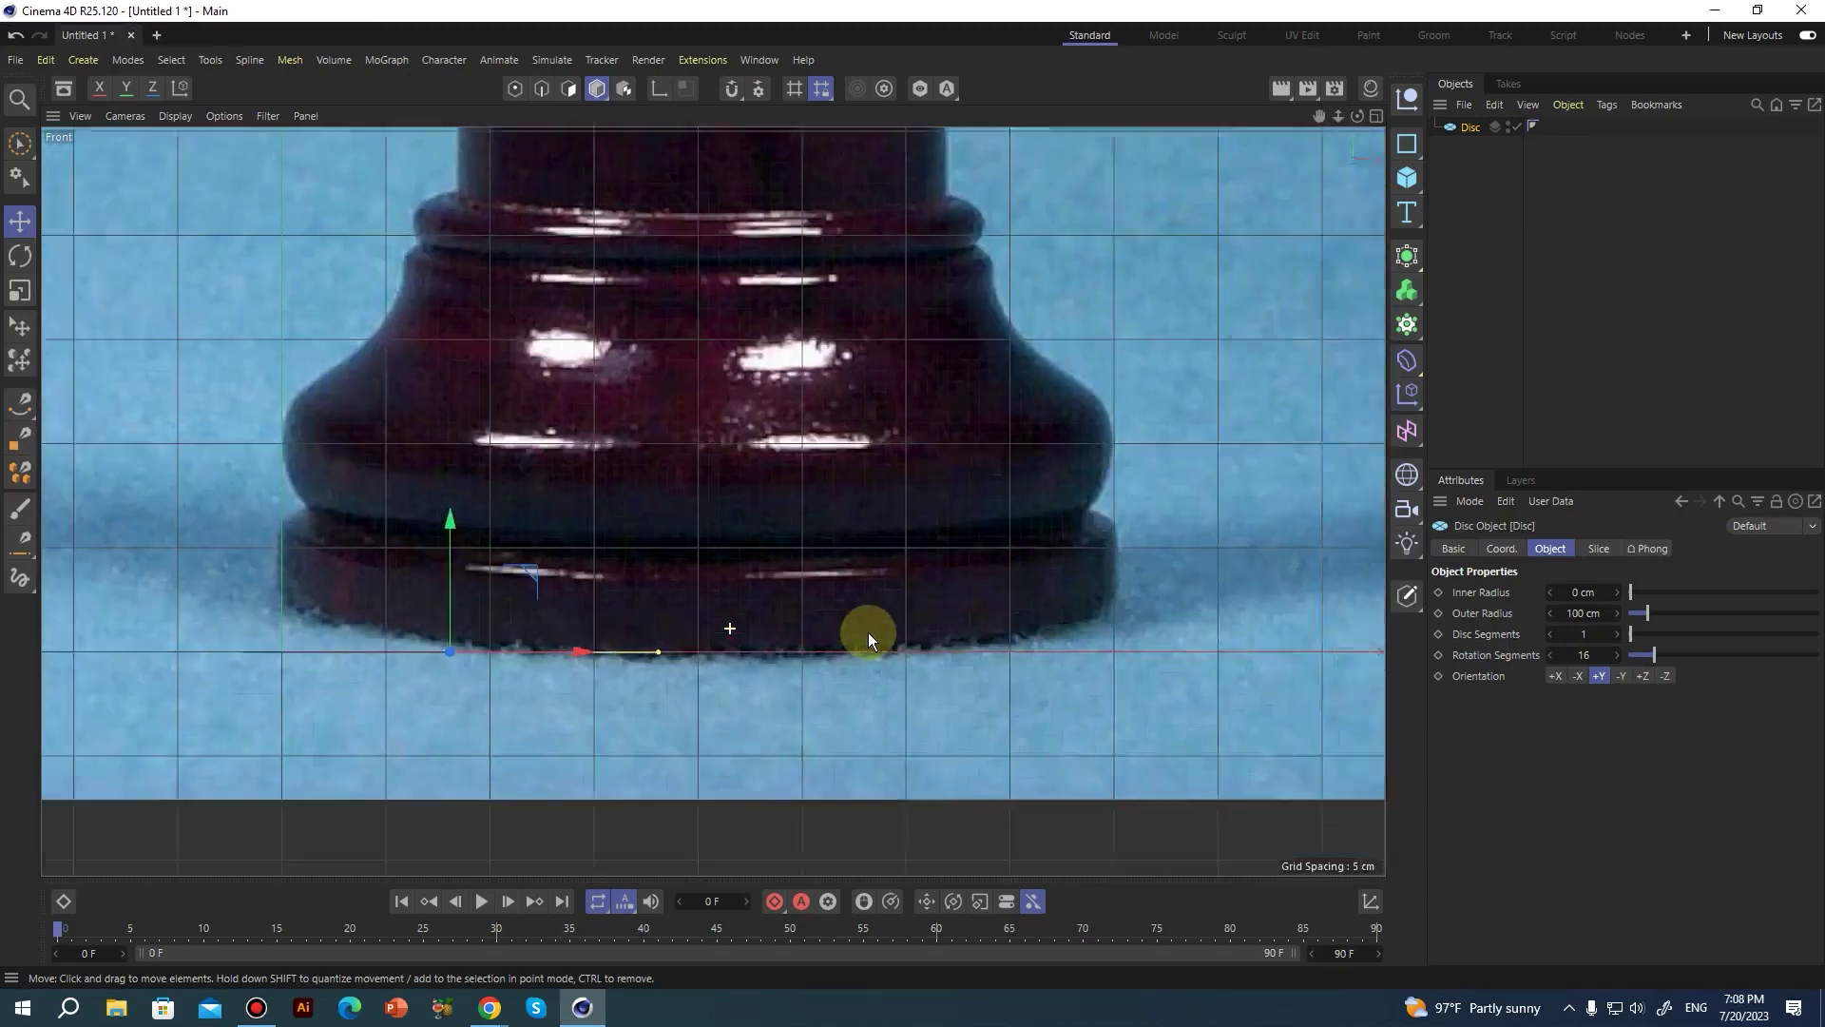
scroll(869, 631, "down", 1)
left_click_drag(601, 647, 689, 648)
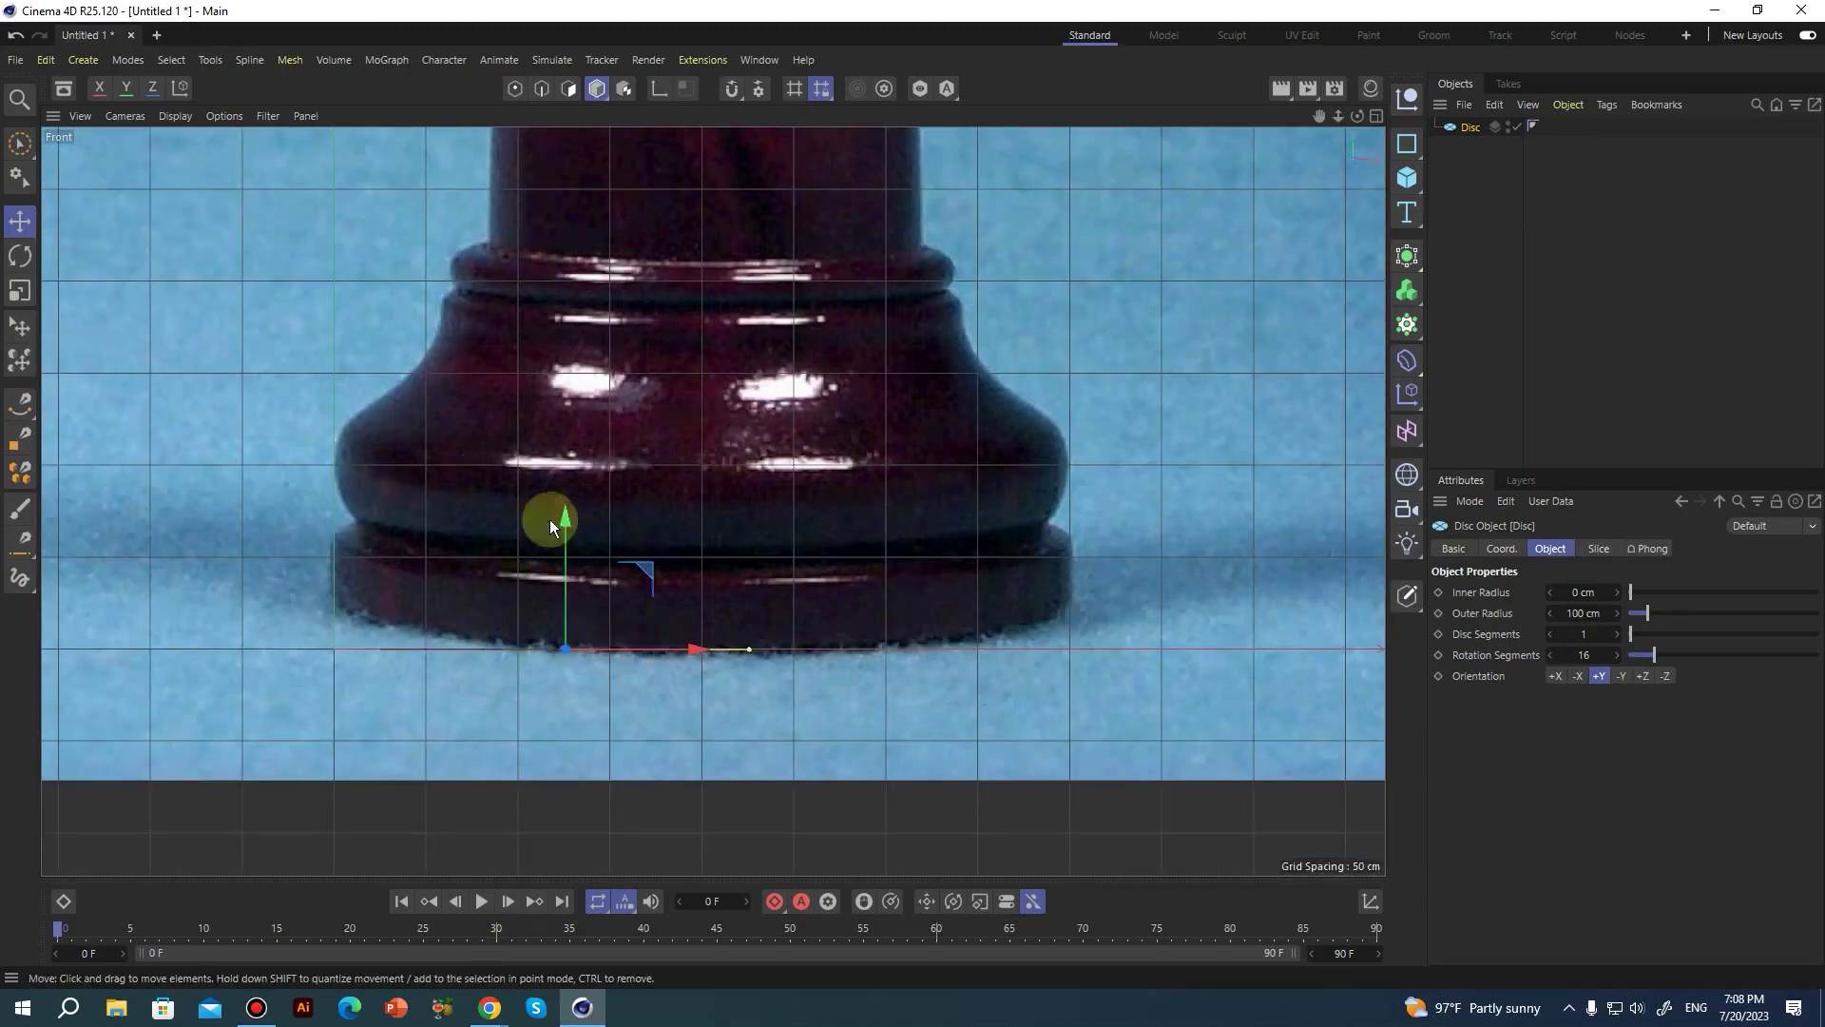
middle_click(549, 519)
middle_click(1148, 694)
left_click_drag(680, 648, 821, 671)
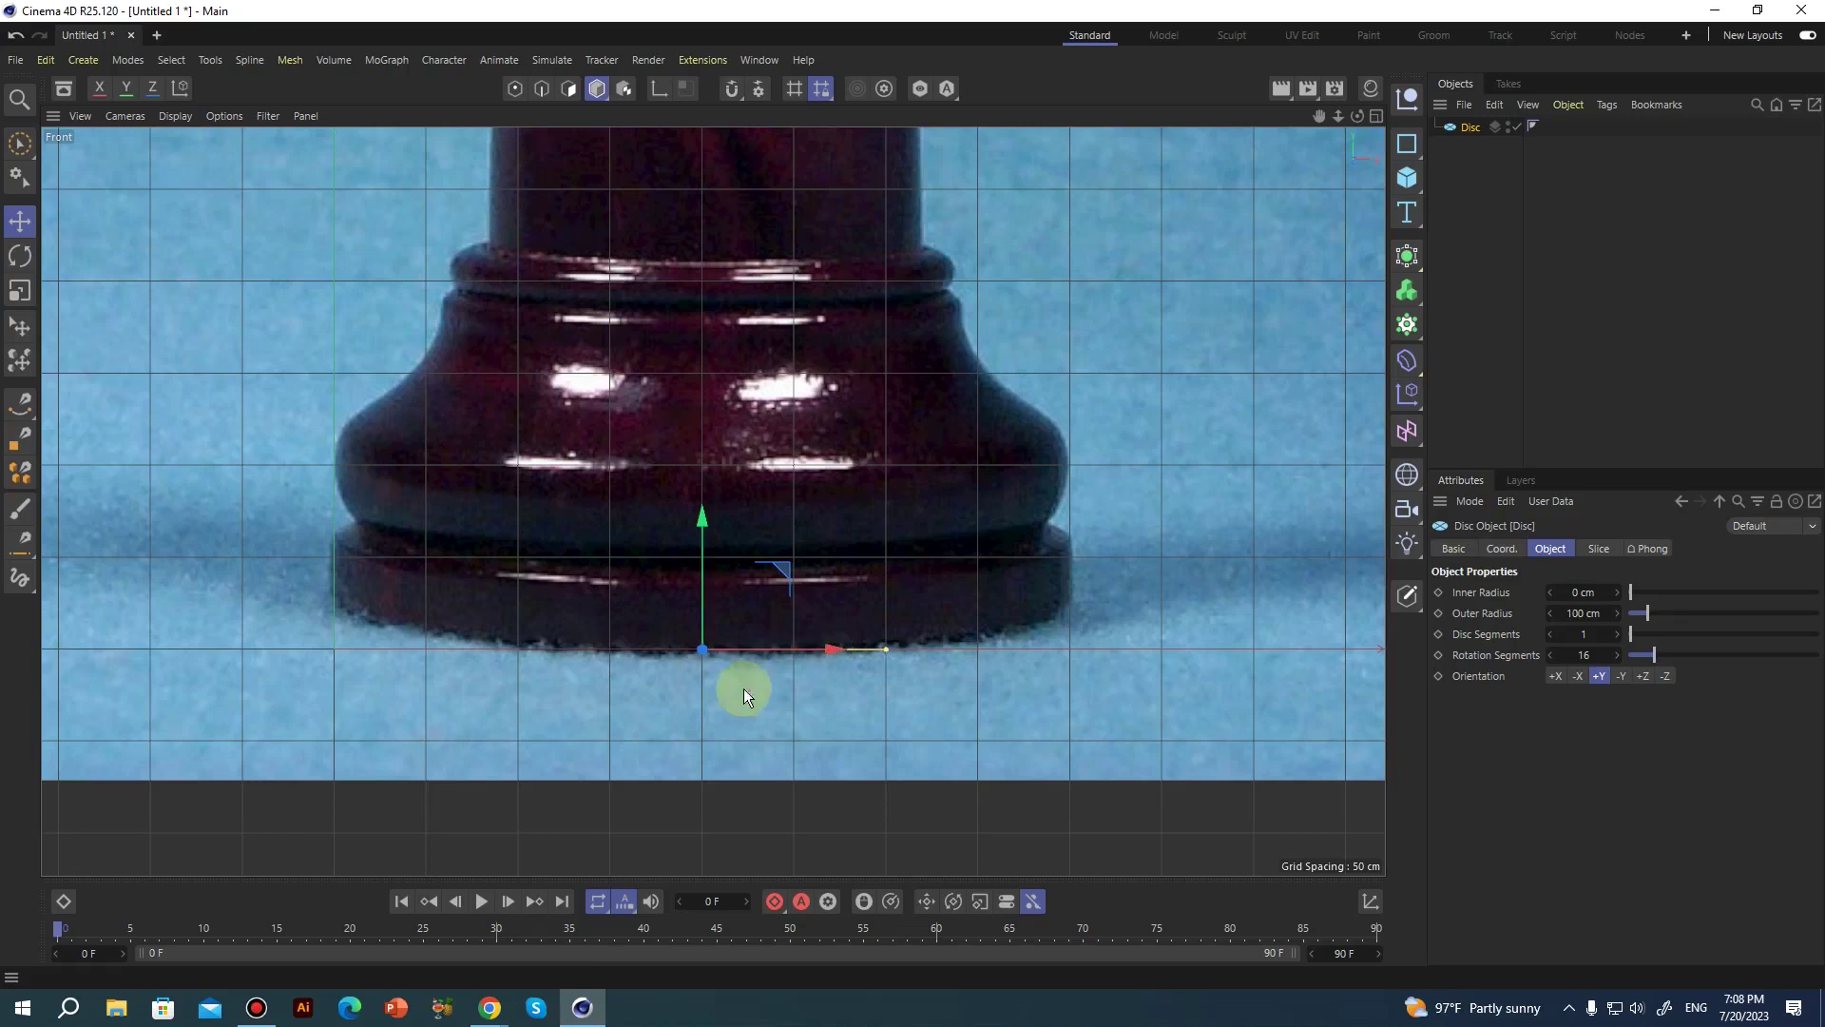
Scale the disc uniformly to about 205% so its width matches the rook's base, and inspect it in Perspective.
key("t")
left_click_drag(591, 559, 1657, 629)
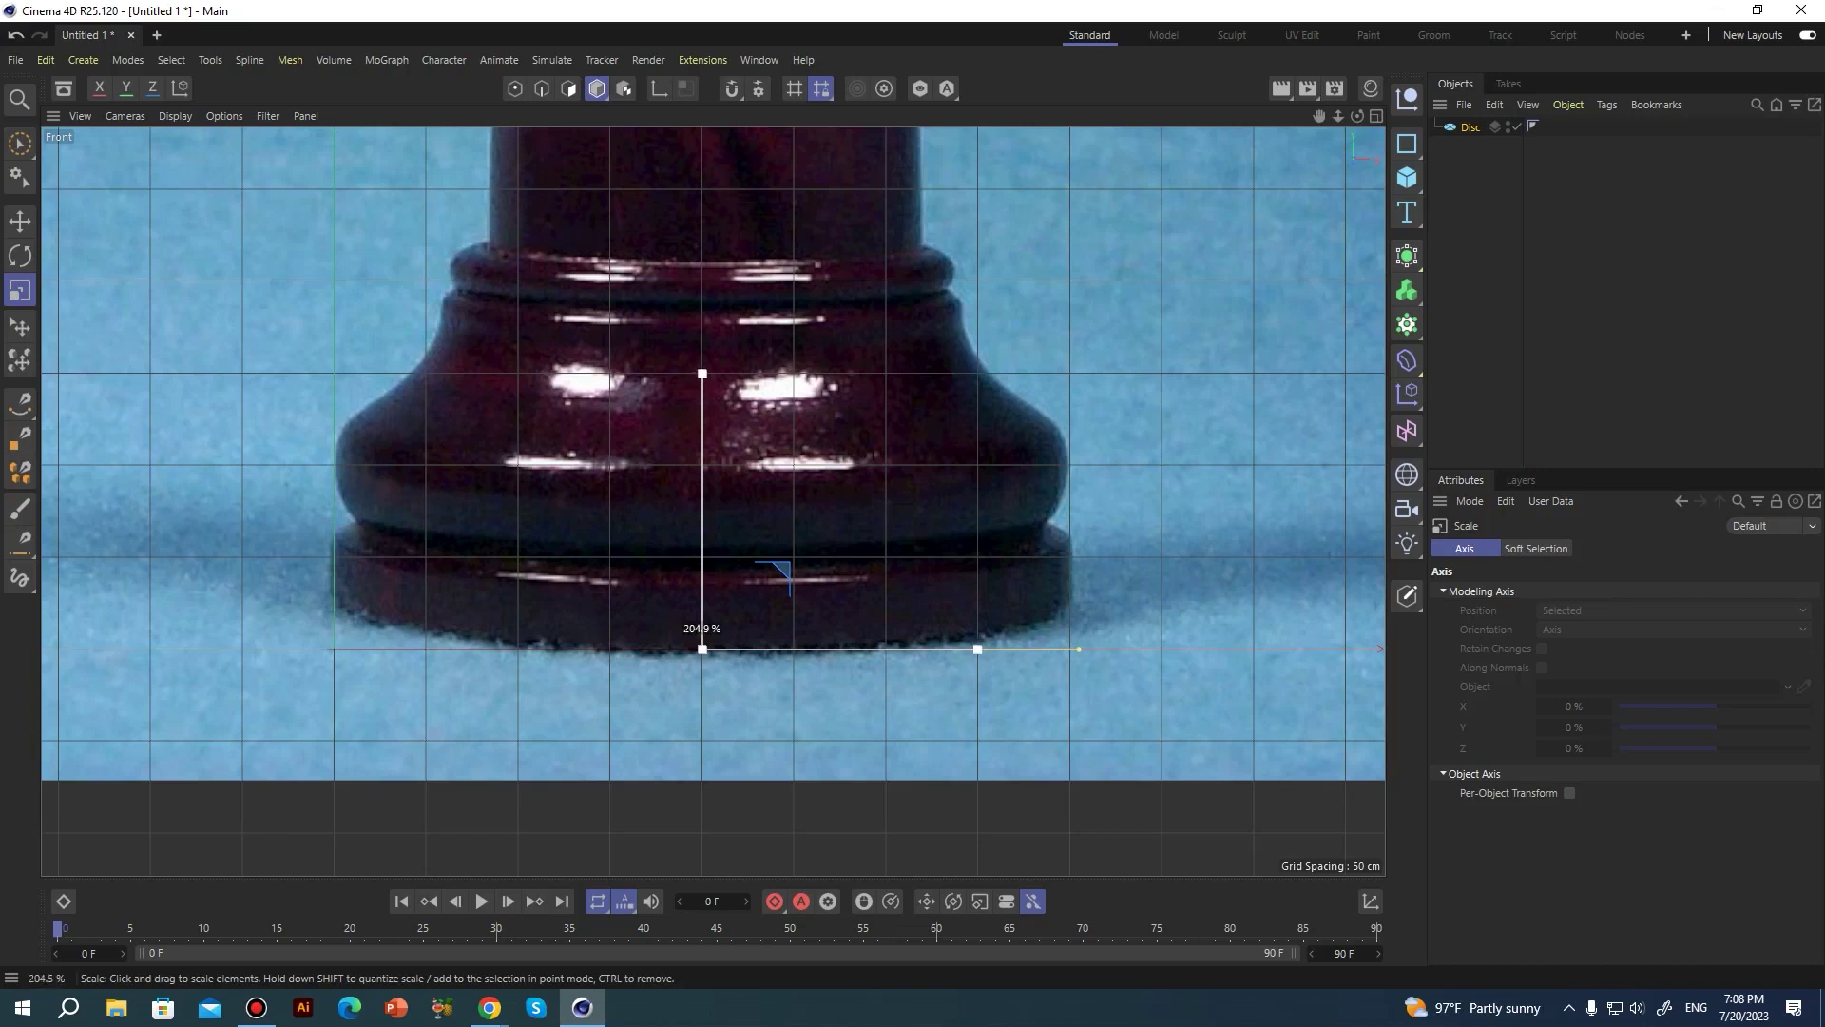
middle_click(717, 489)
middle_click(428, 415)
right_click_drag(1200, 625, 1122, 613, "alt")
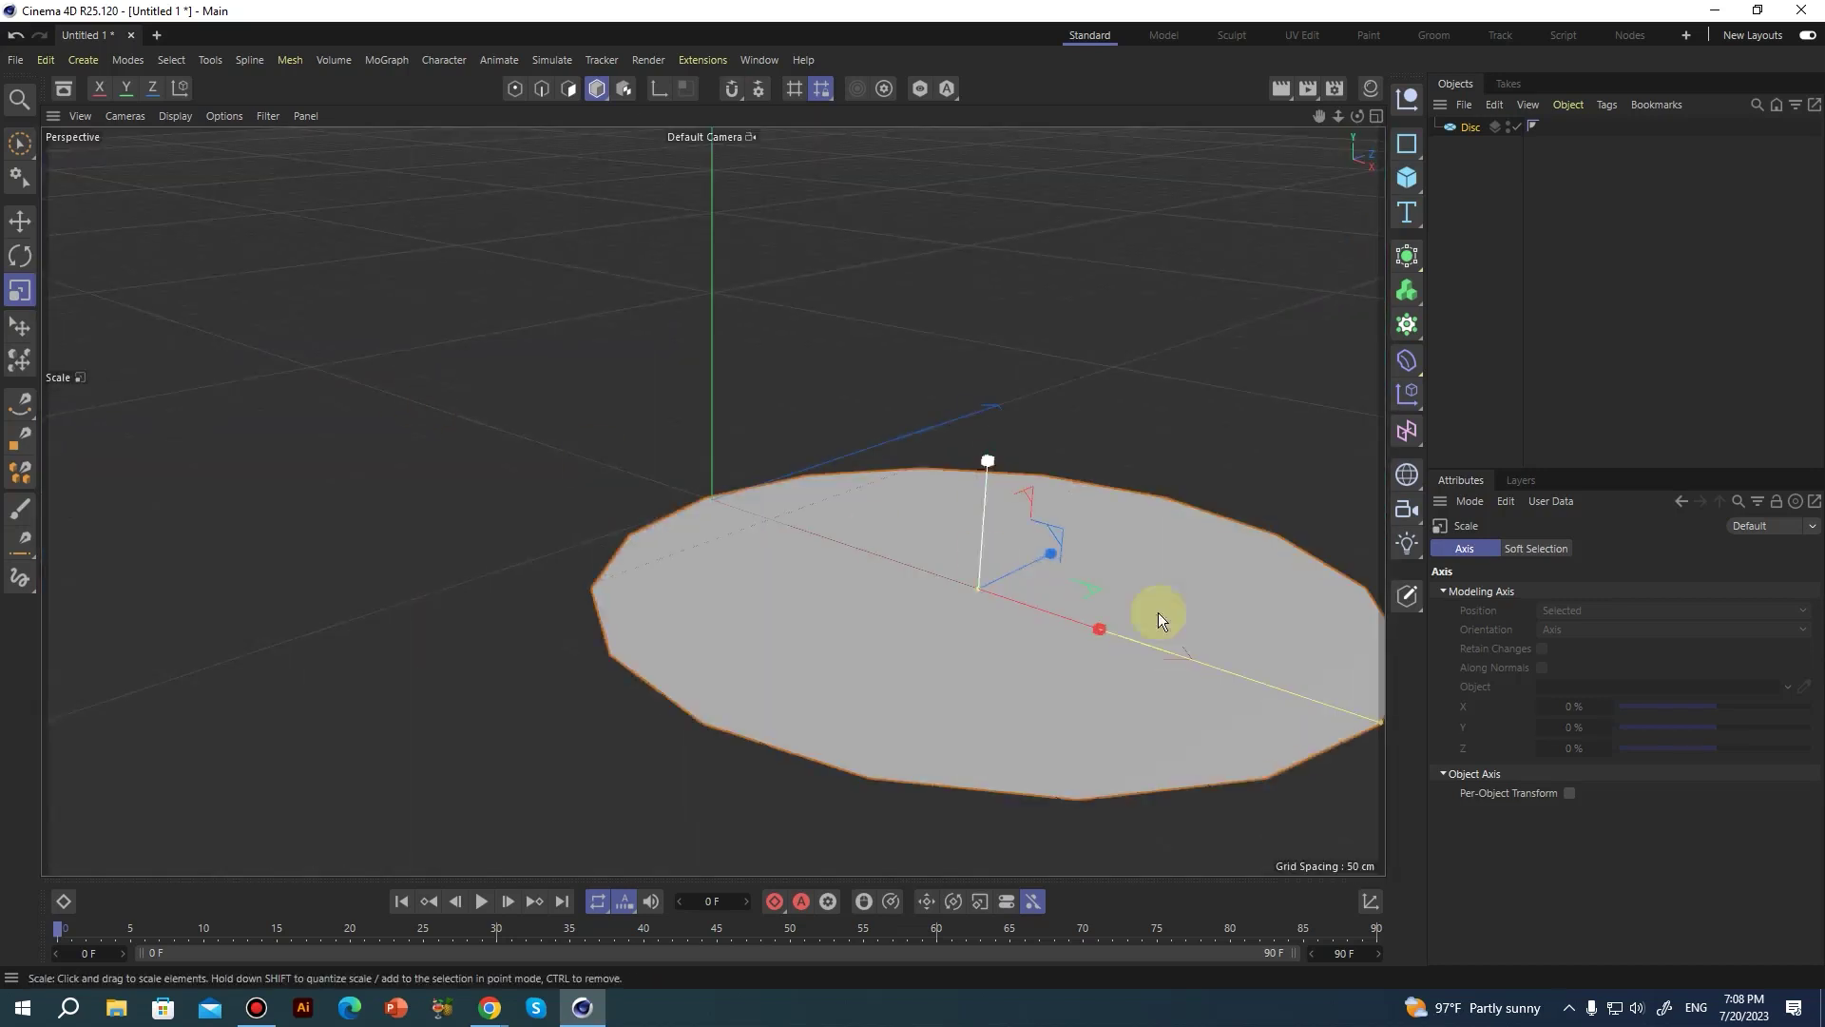
mouse_move(989, 587)
middle_mouse_down("alt")
mouse_move(294, 528)
mouse_move(802, 540)
mouse_move(829, 557)
middle_mouse_up("alt")
mouse_move(826, 557)
left_mouse_down("alt")
mouse_move(874, 582)
mouse_move(898, 563)
left_mouse_up("alt")
middle_click_drag(897, 563, 675, 543, "alt")
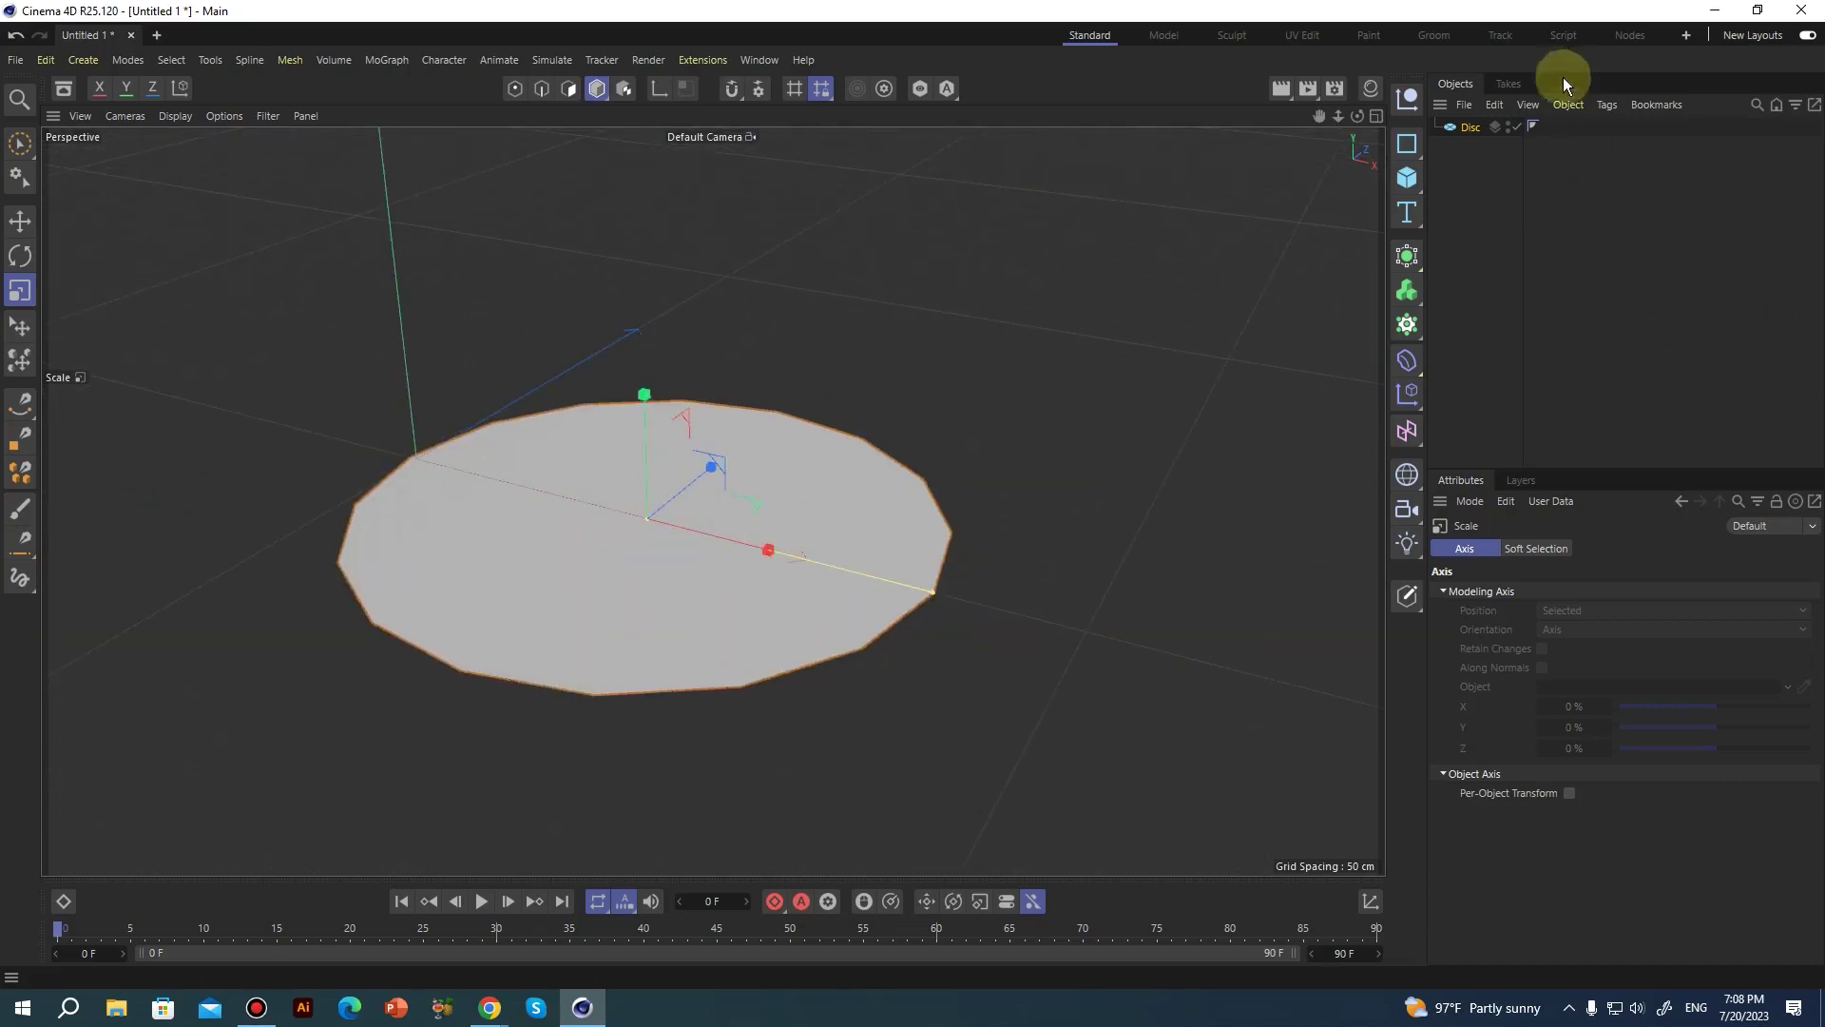
Select the disc and show shaded surfaces with edge lines in the viewport.
left_click(1455, 127)
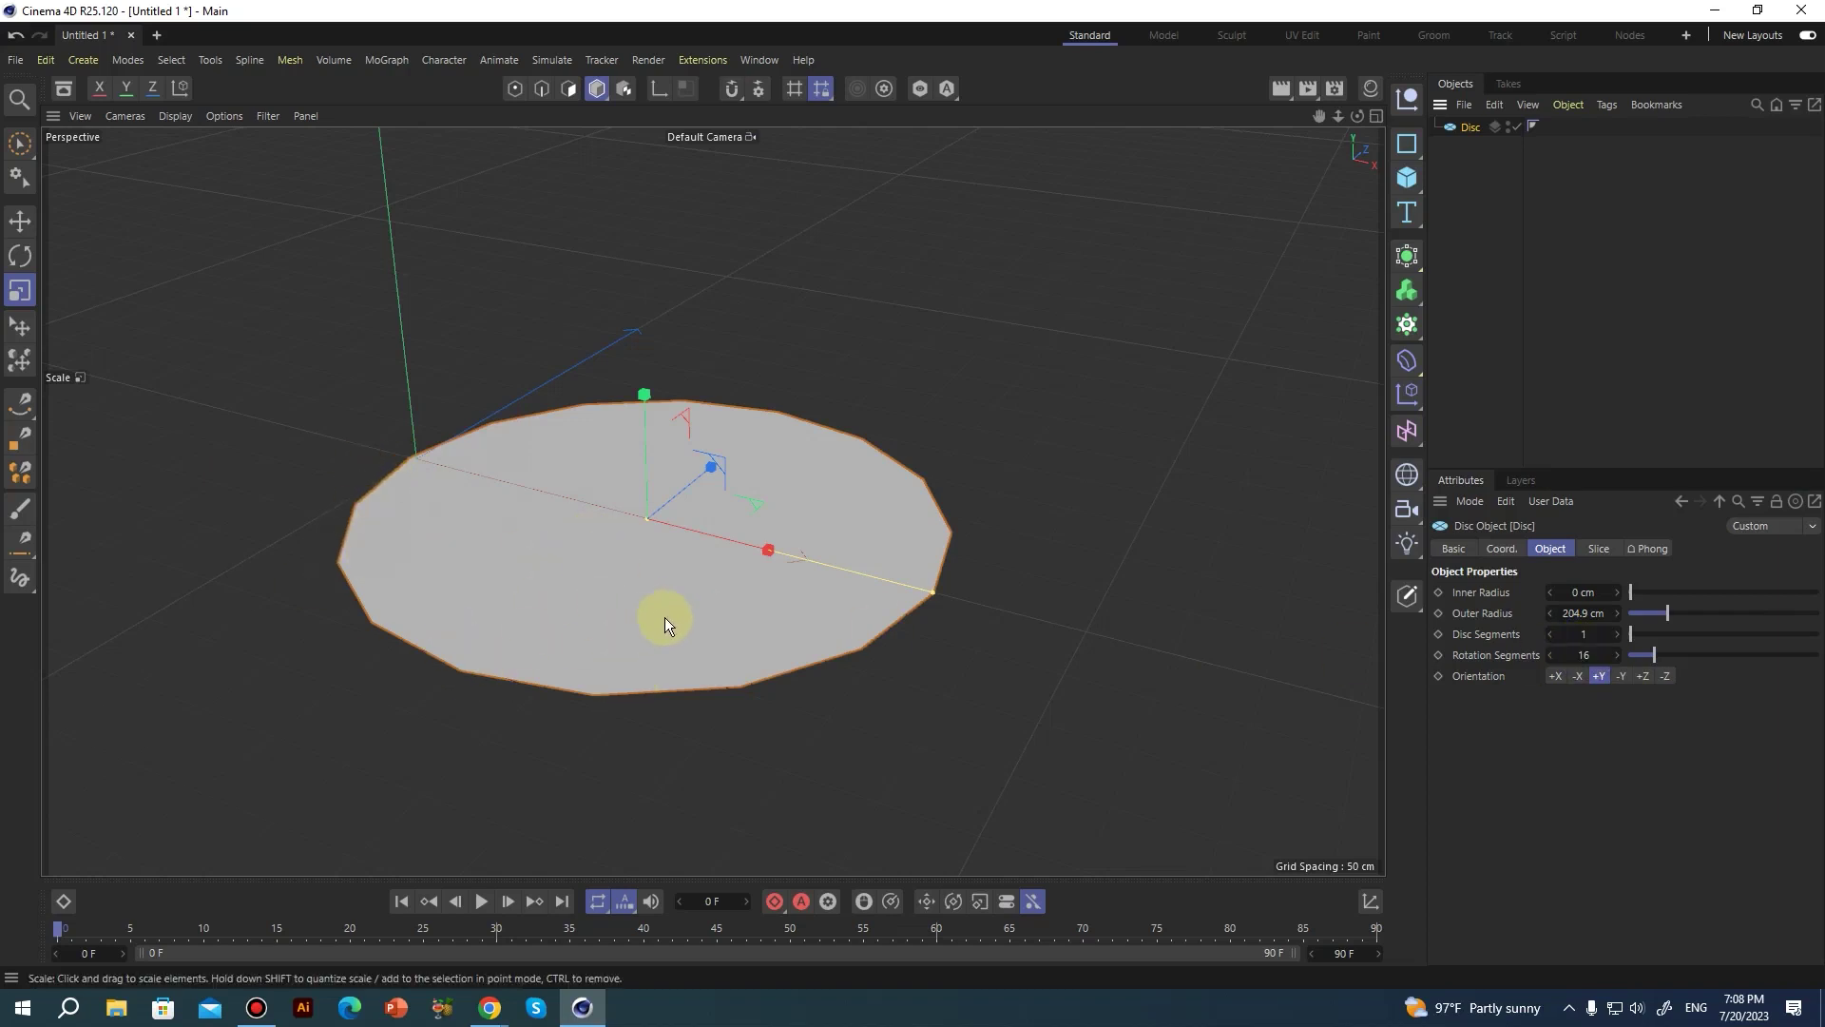
key("n")
key("b")
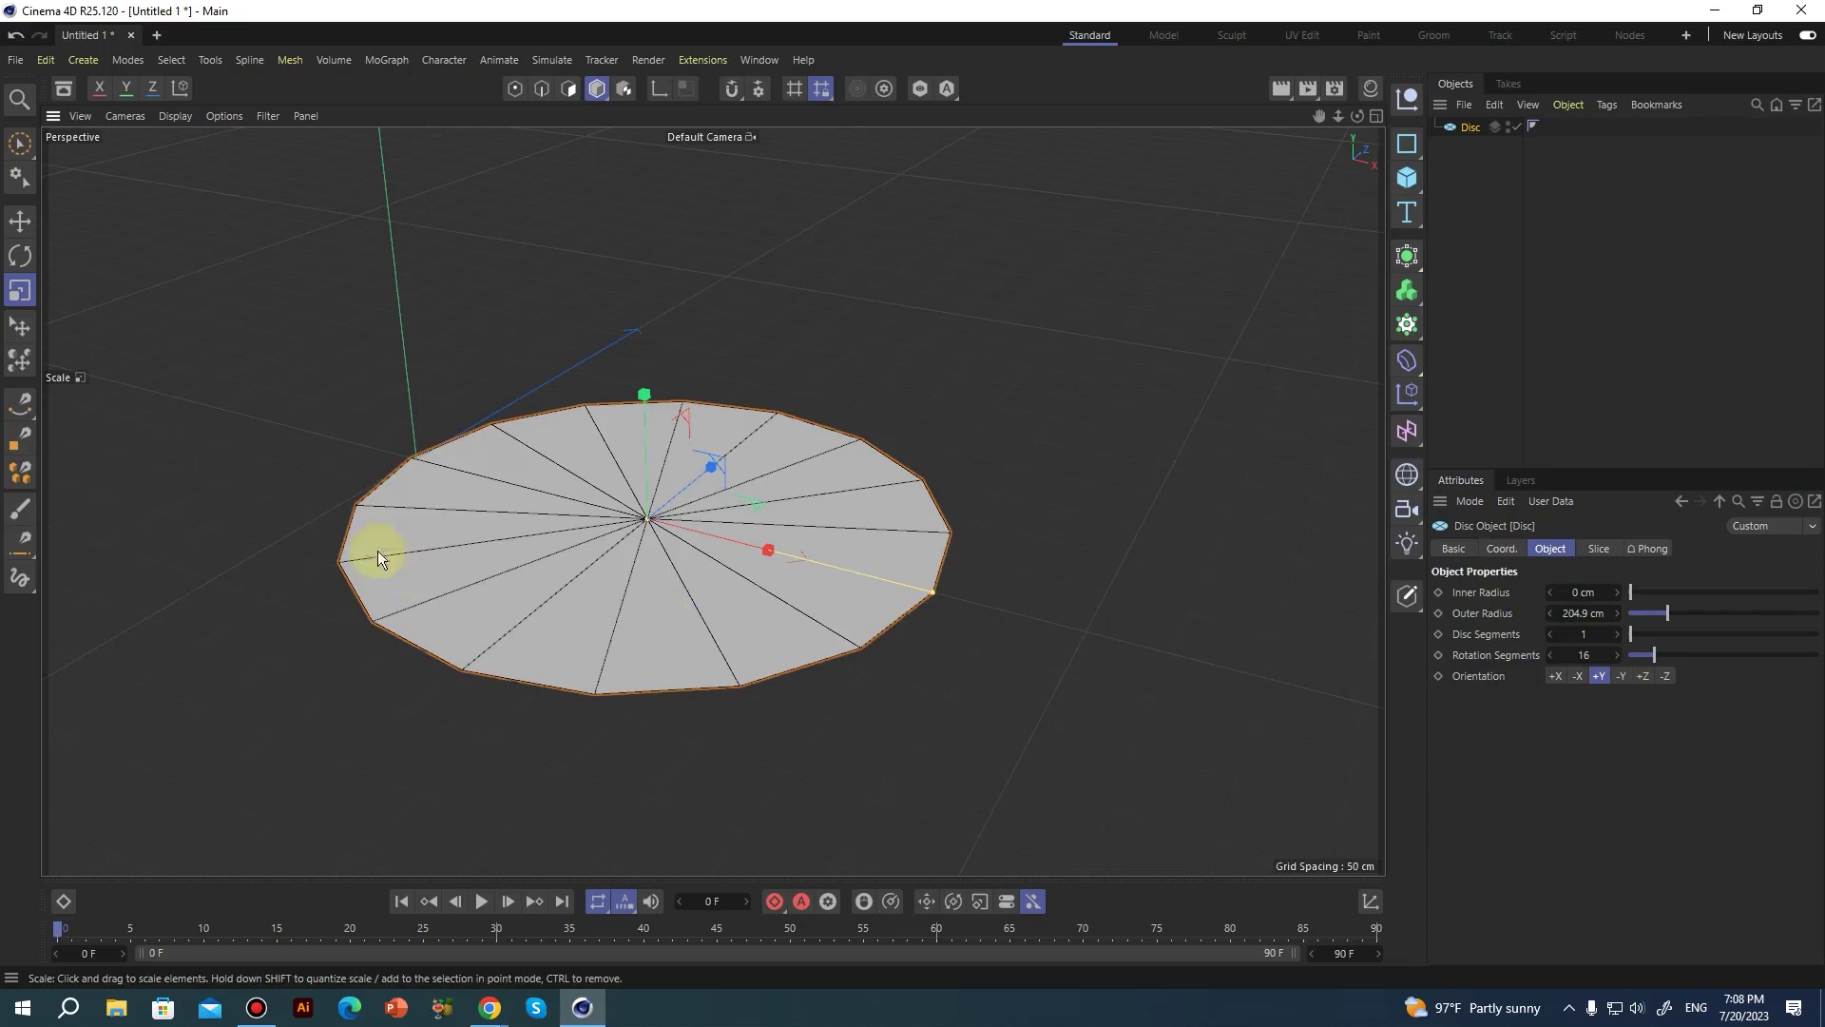
Set the disc's rotation segments to 15.
left_click(1583, 655)
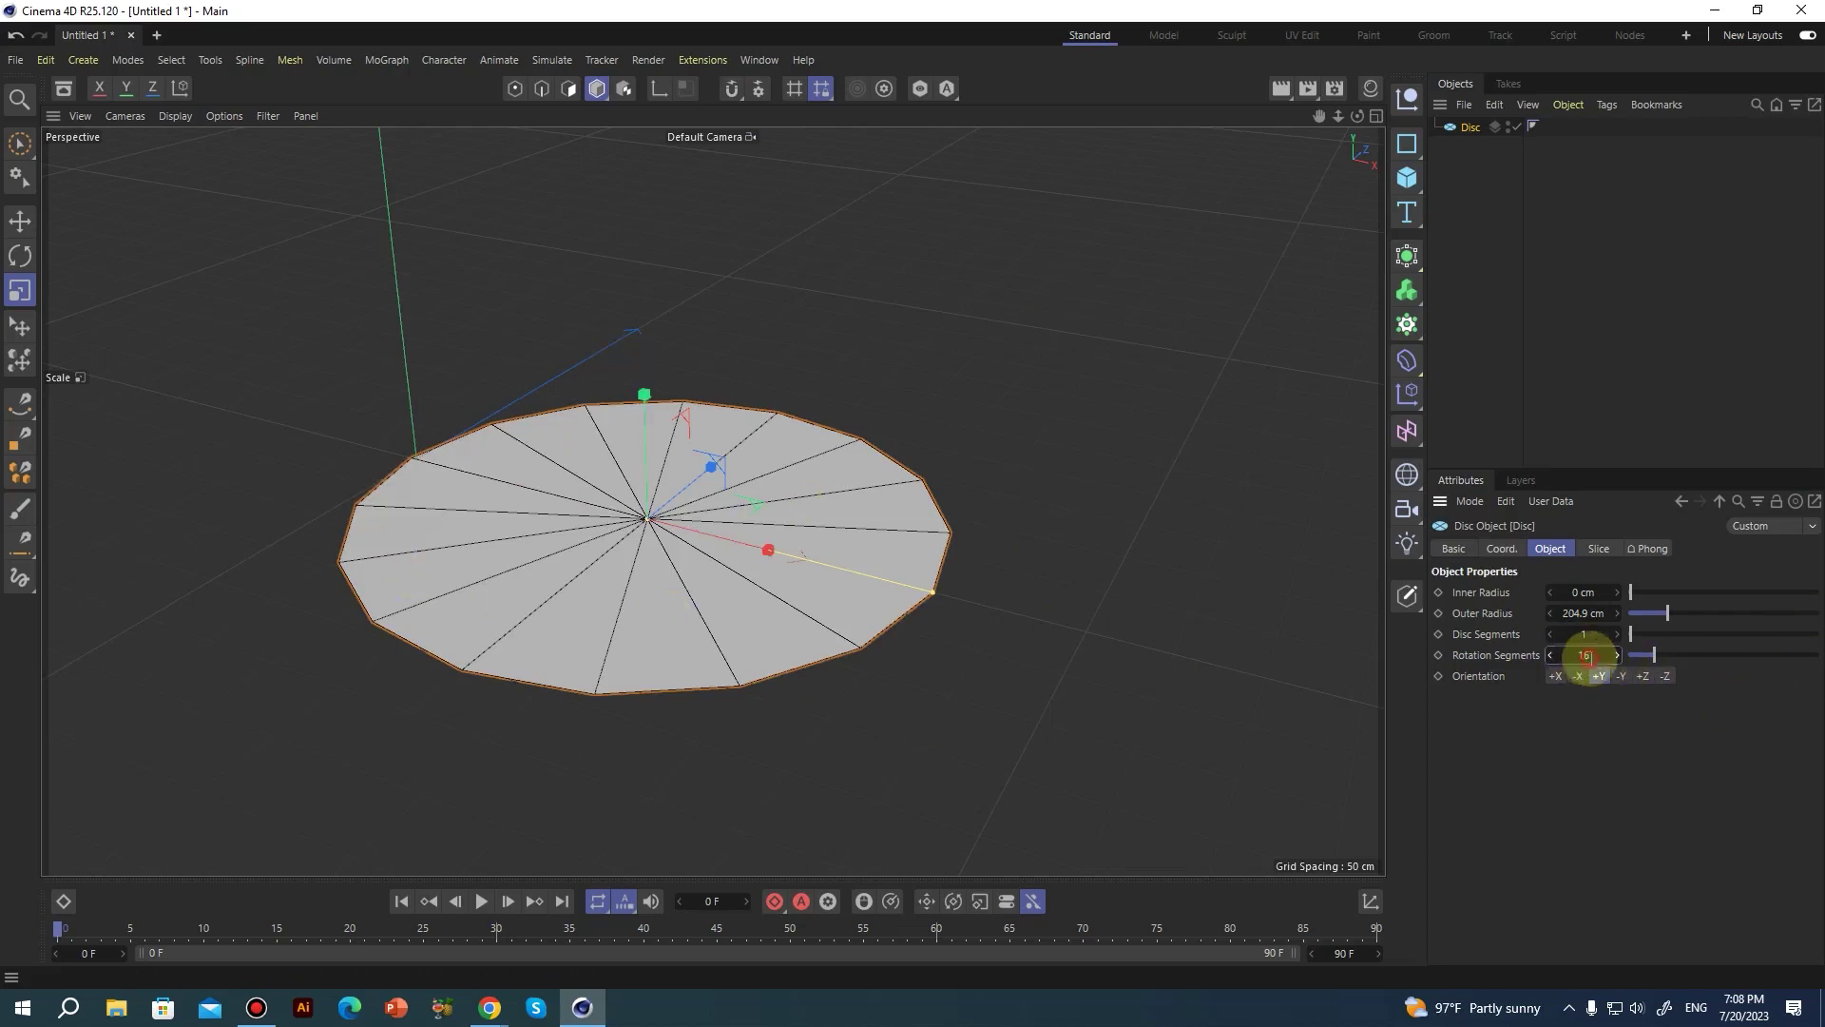
key("BackSpace")
type("5")
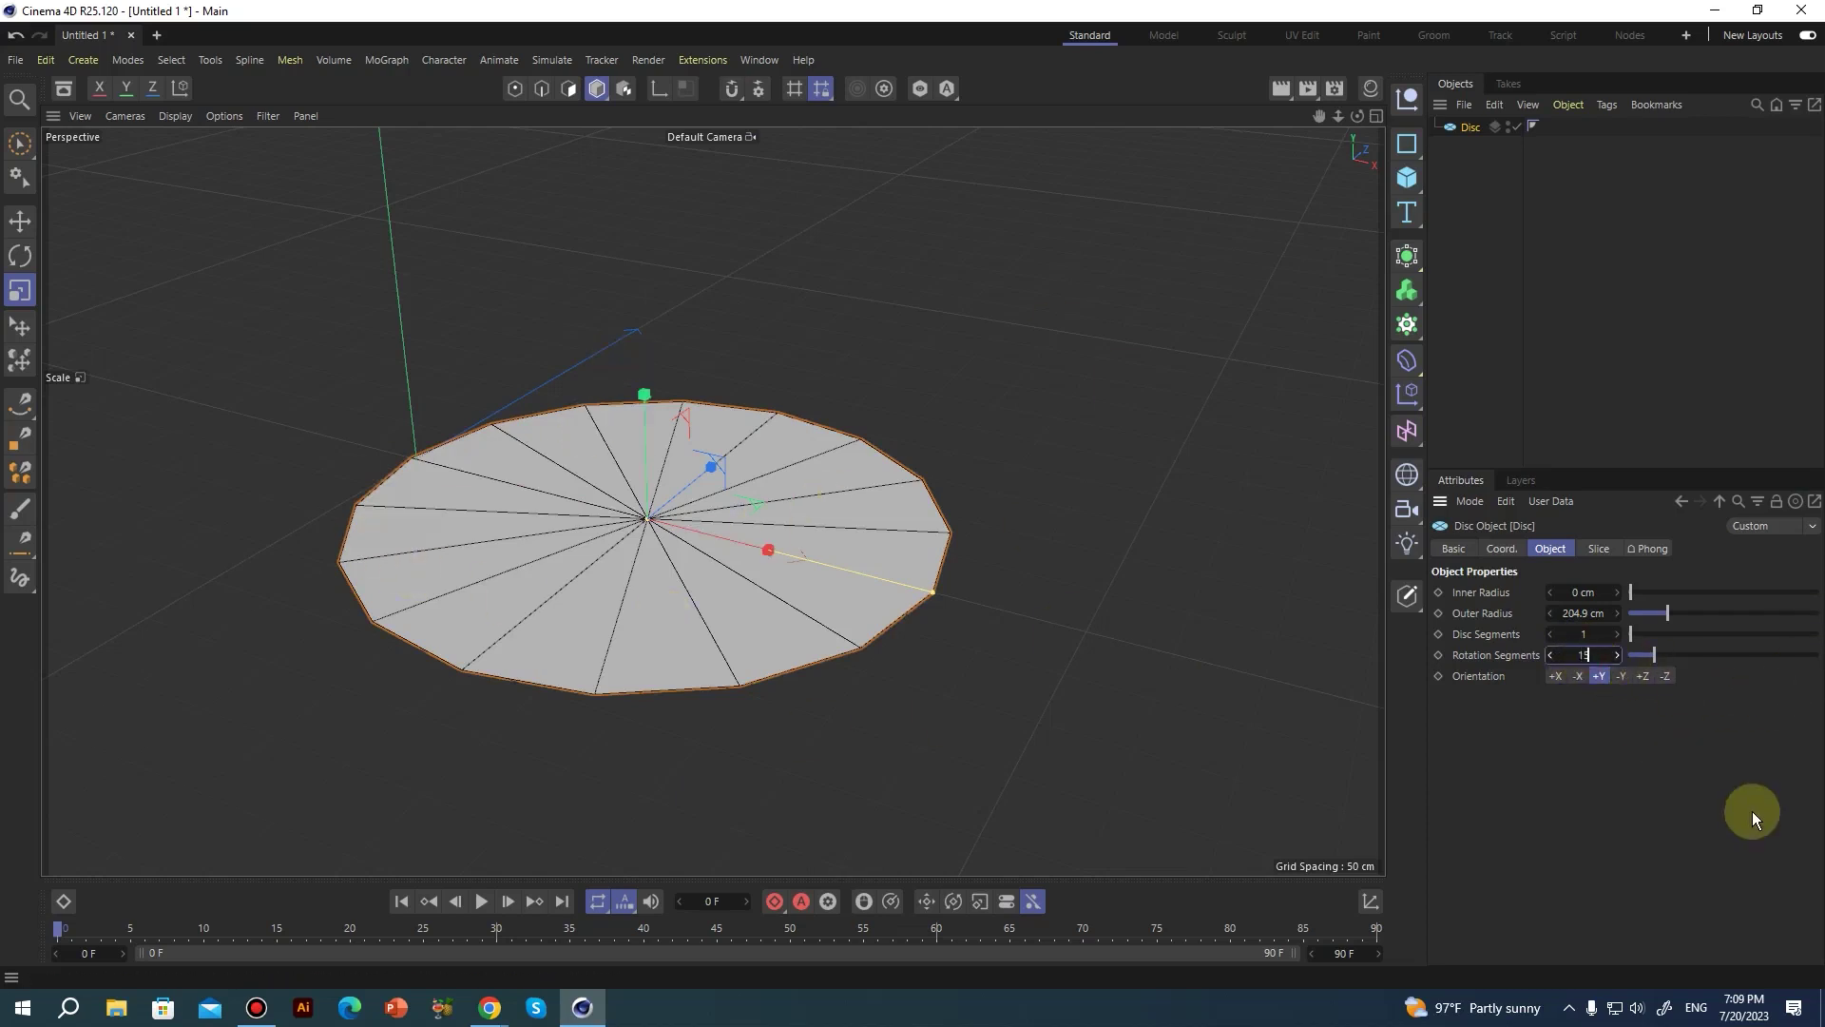
key("Return")
middle_click(768, 546)
middle_click(763, 545)
middle_click(704, 579)
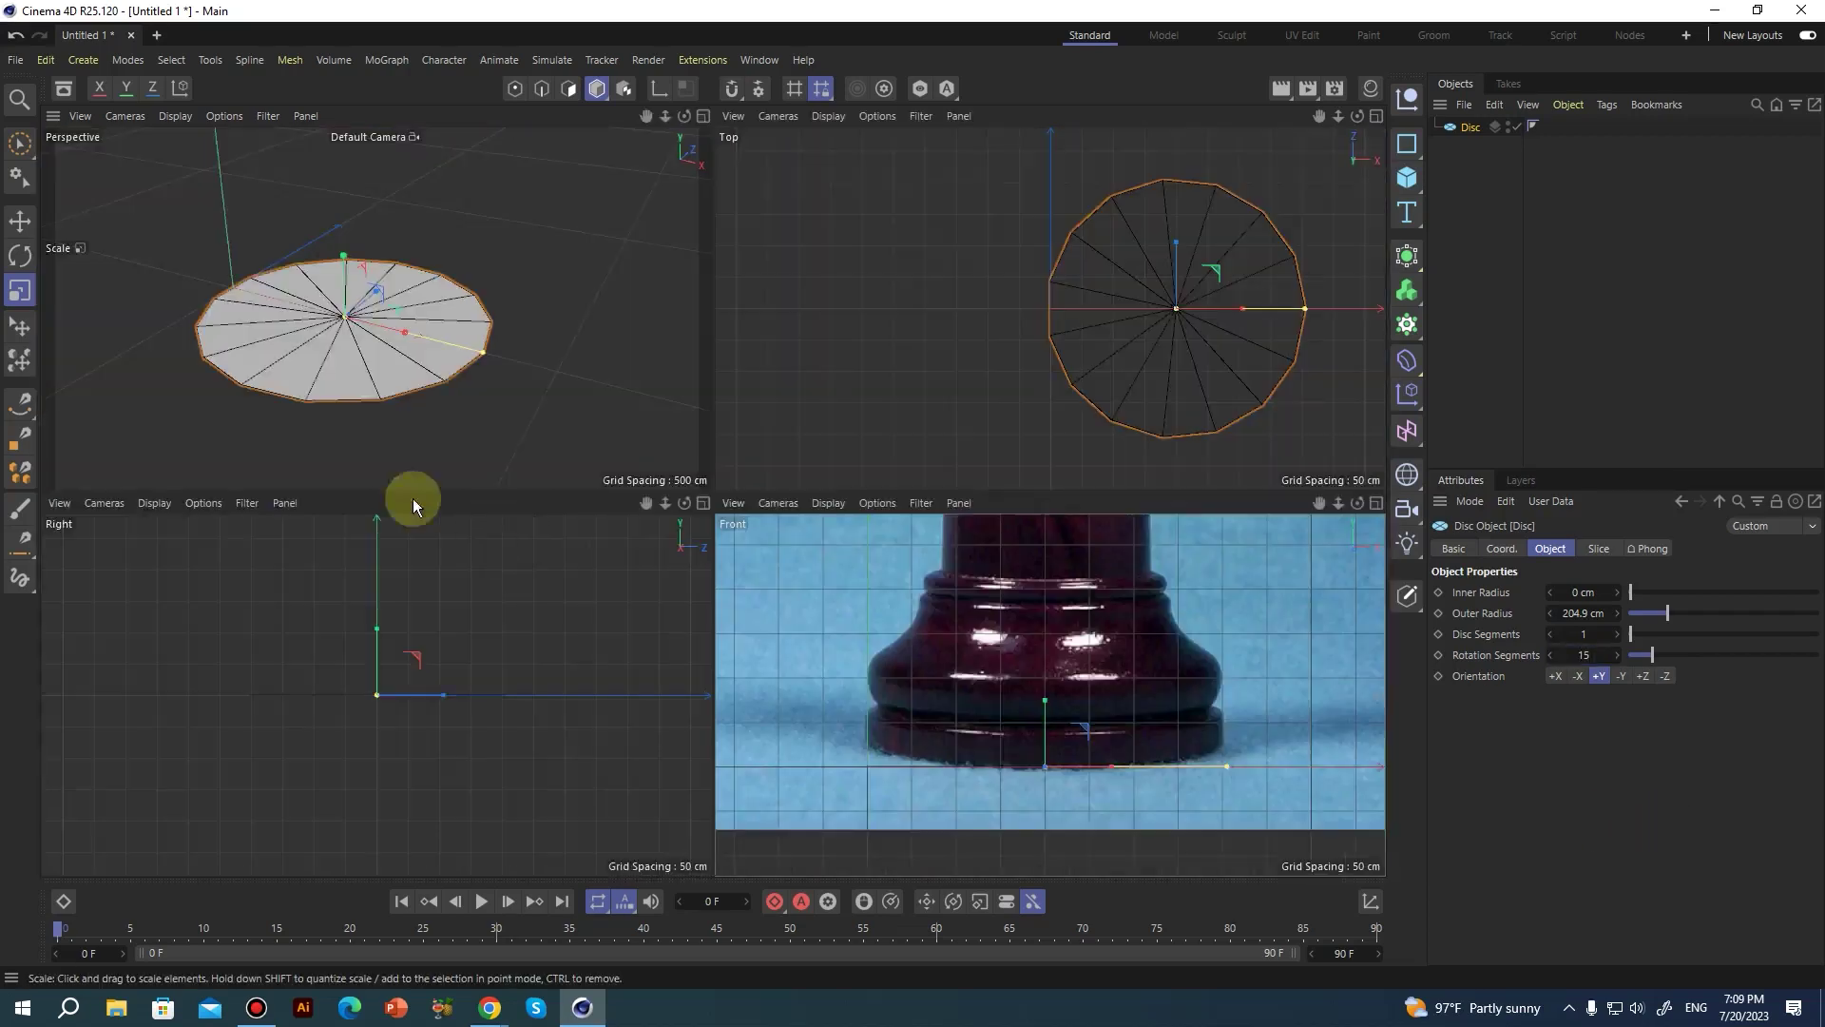
middle_click(327, 390)
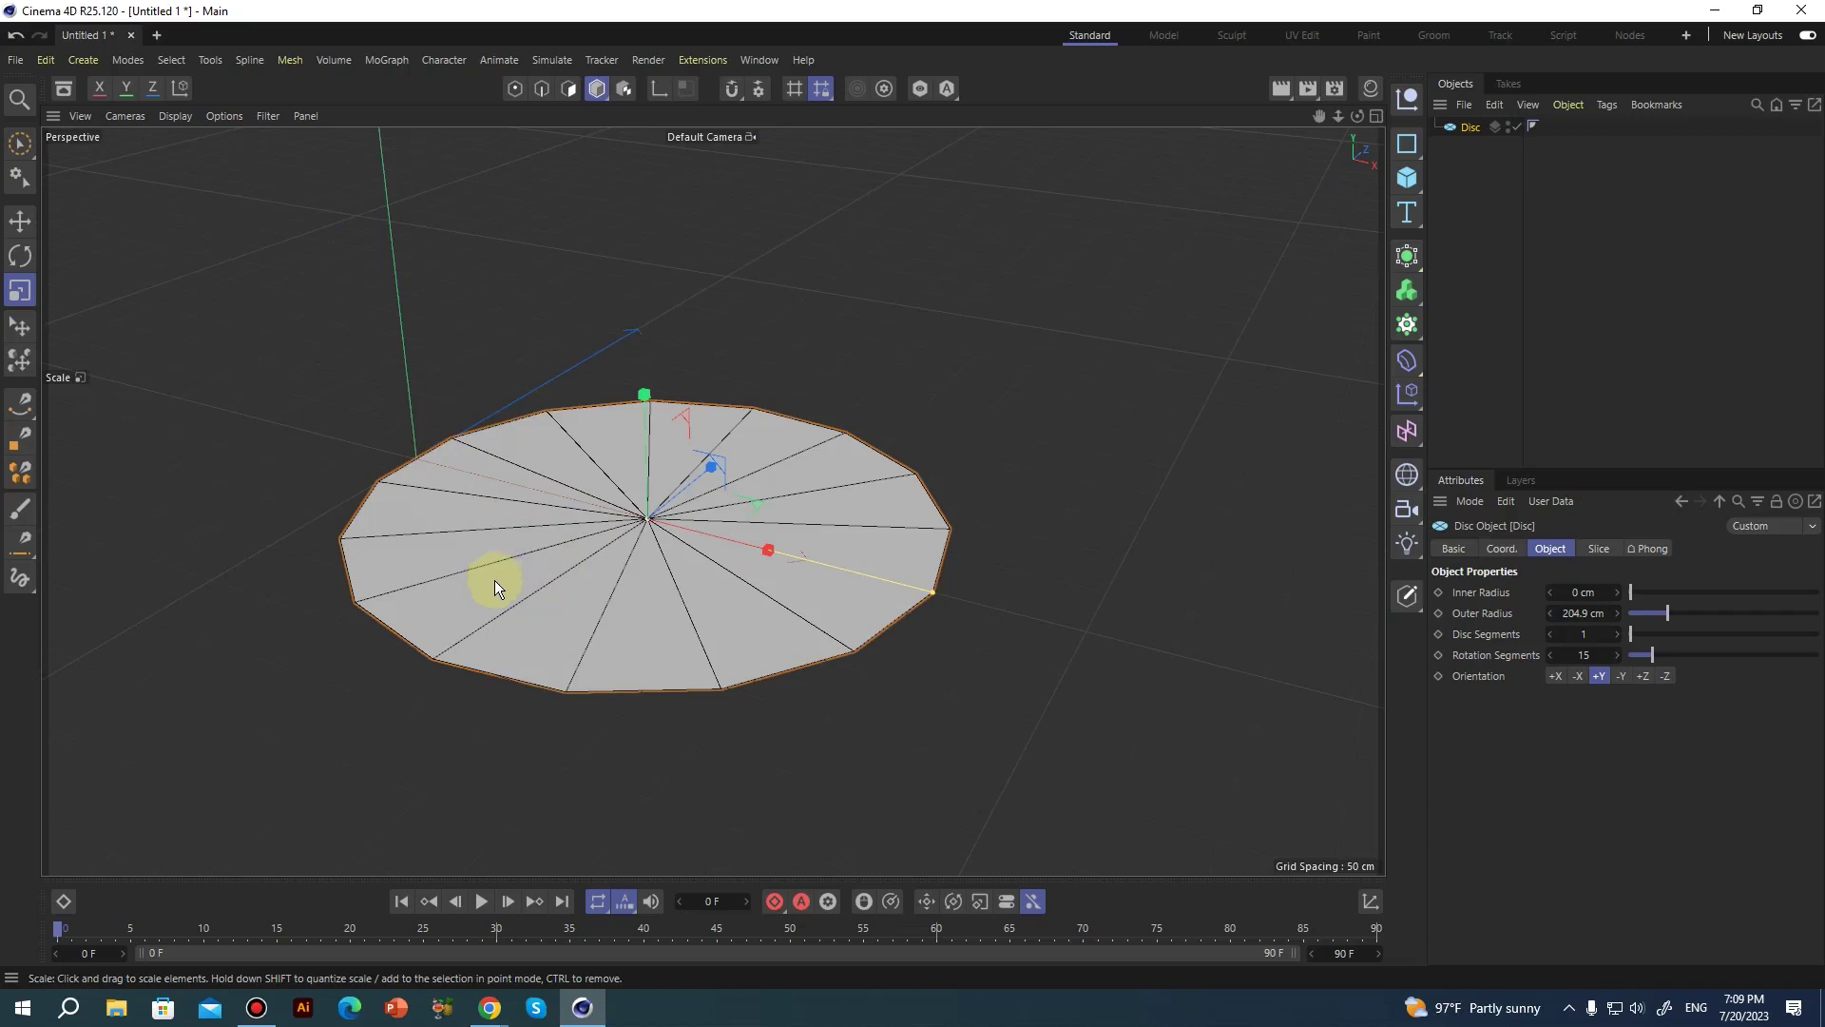
middle_click(628, 510)
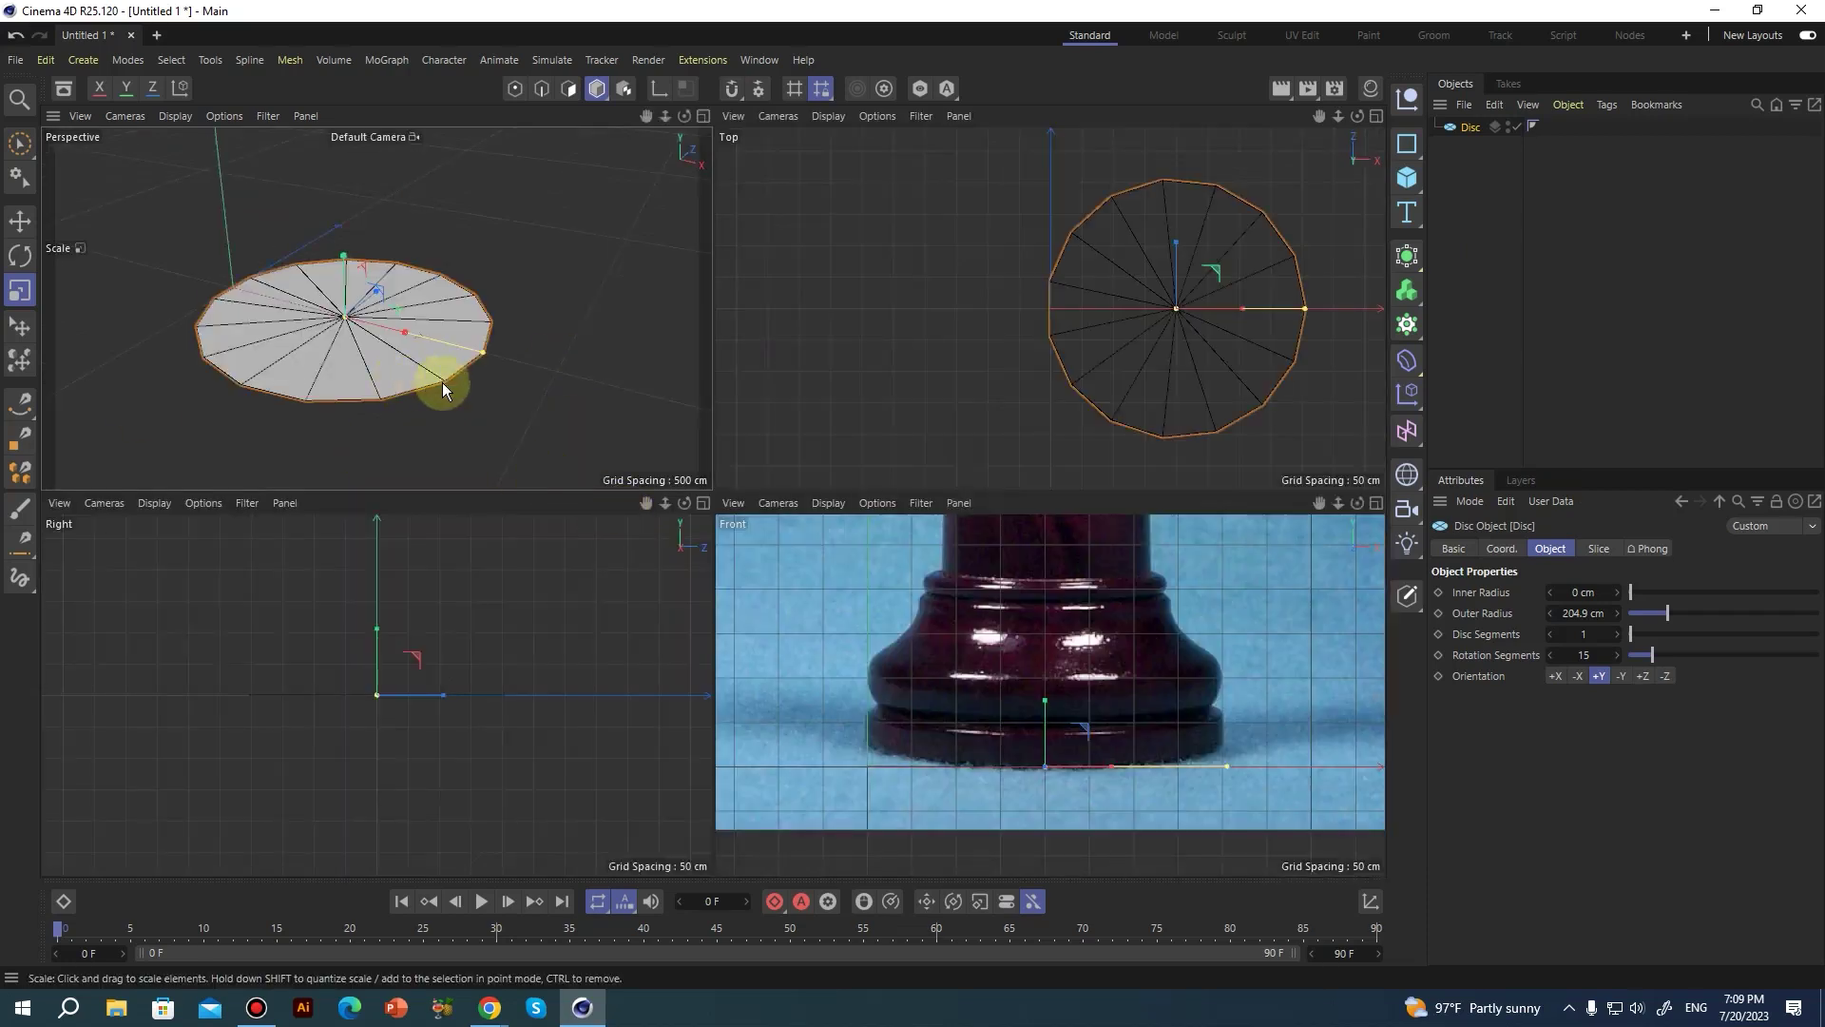
middle_click(443, 382)
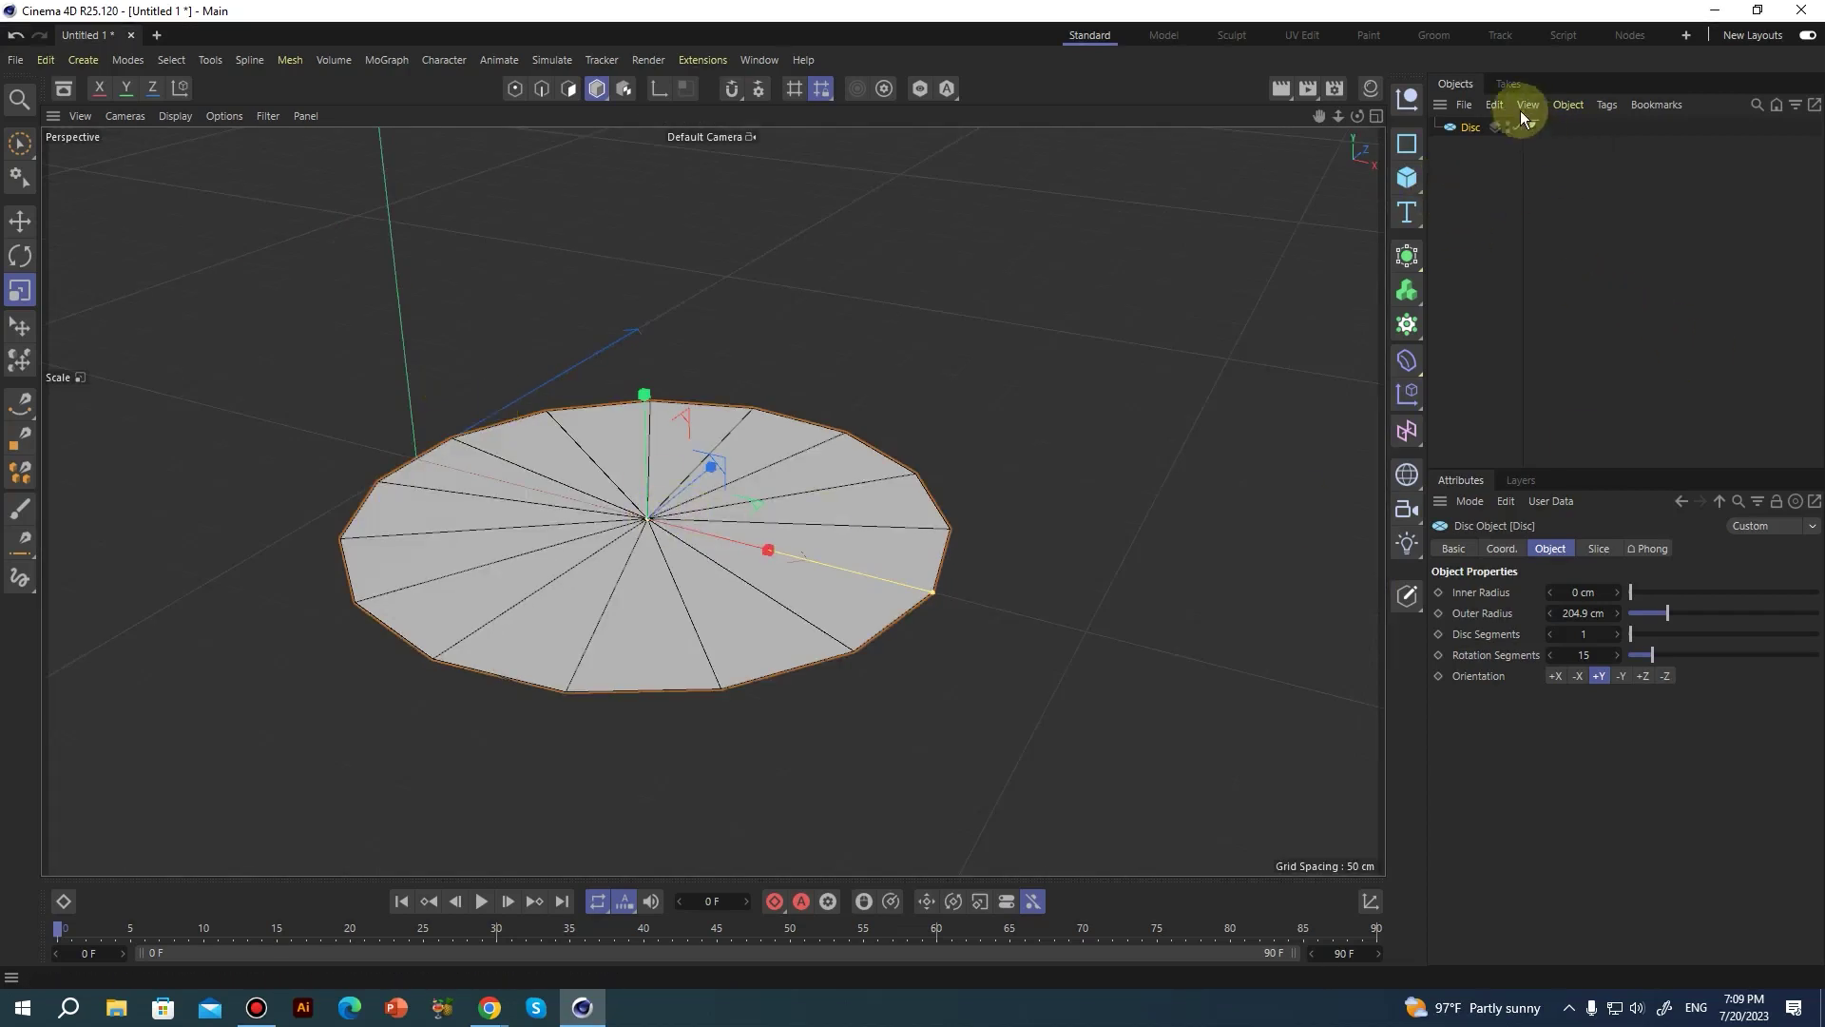
Make the disc editable and select all its polygons in Polygons mode with Live Selection.
key("c")
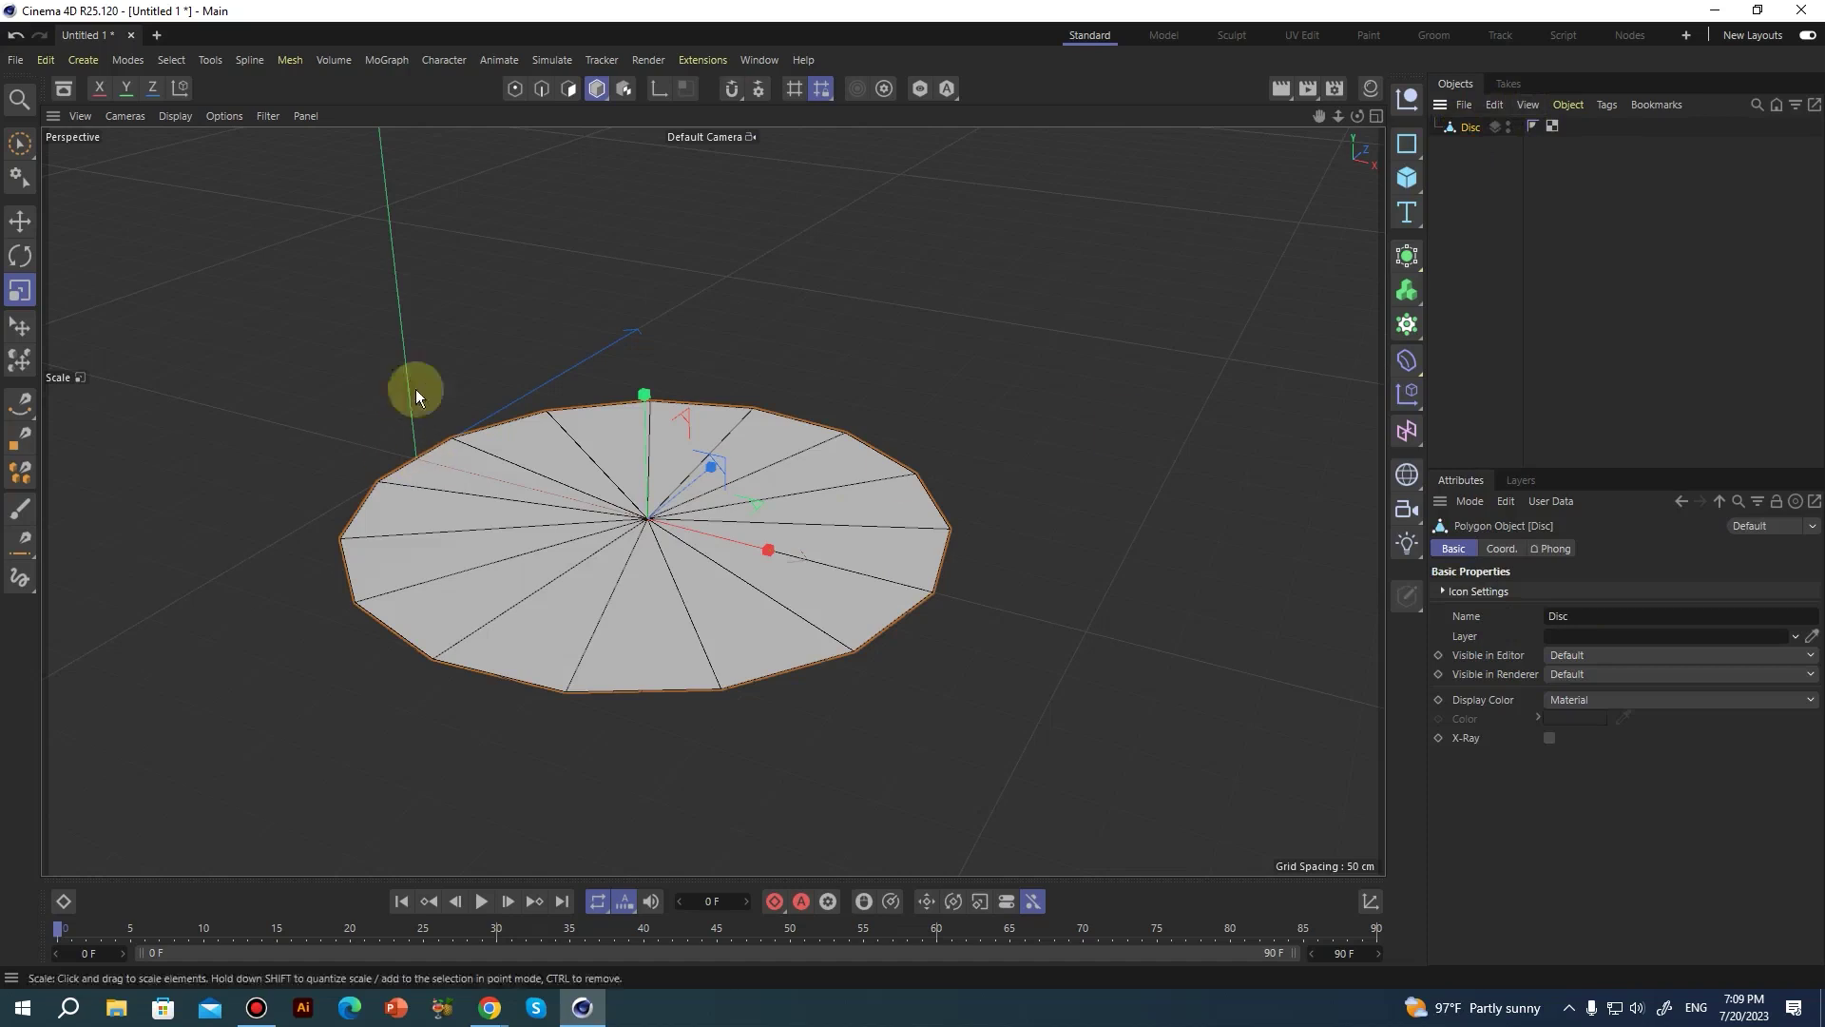
left_click(569, 89)
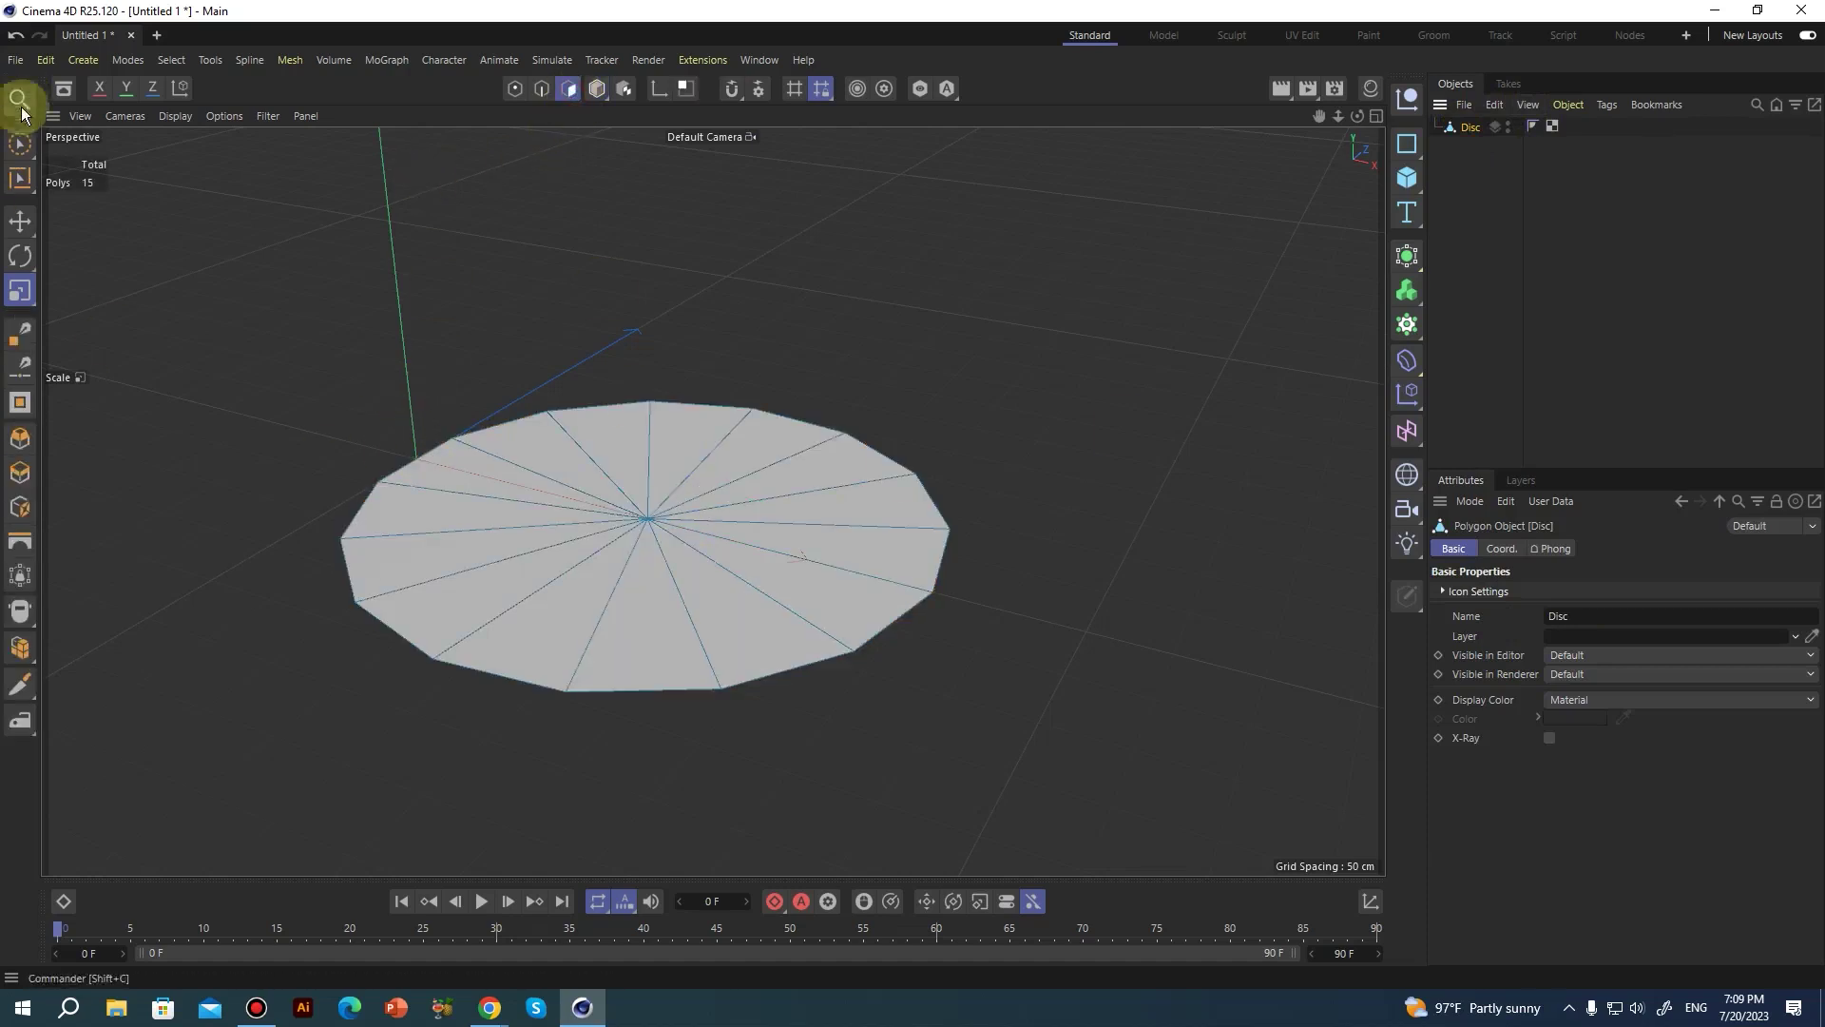
left_click(25, 142)
key("ctrl+a")
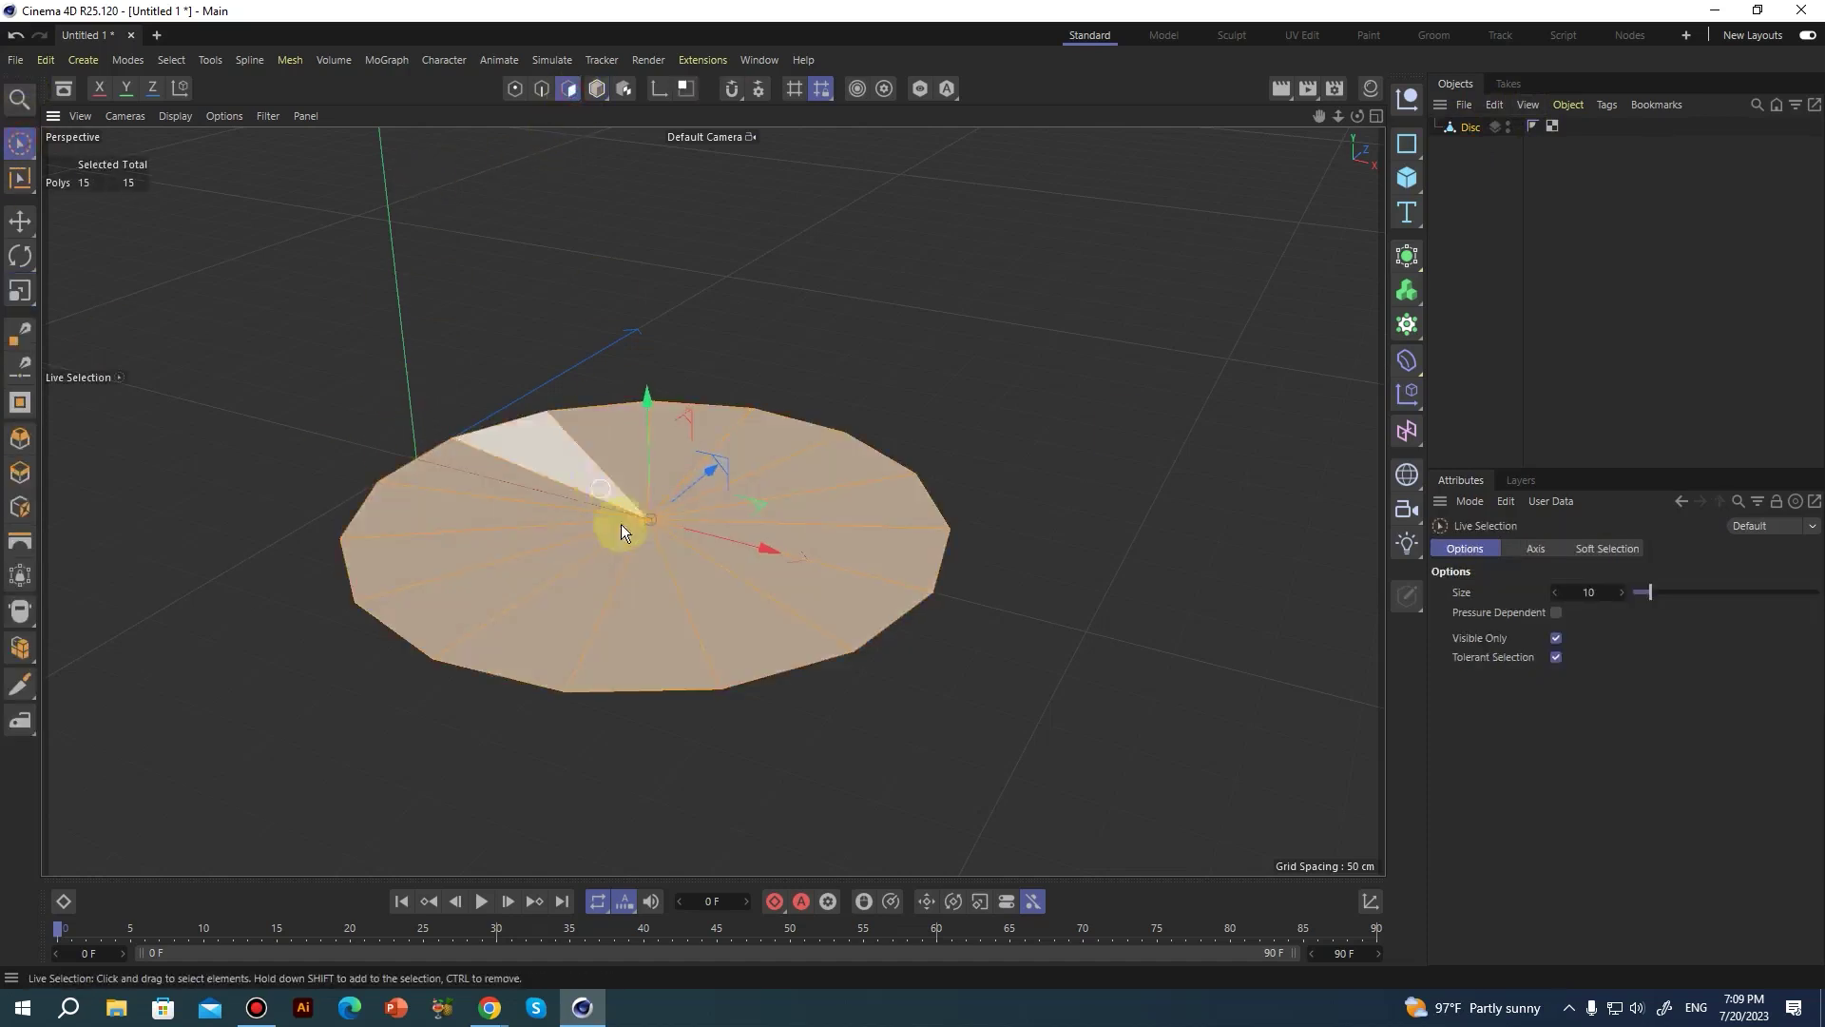
Nudge the selected disc polygons slightly in the negative X direction to align them with the rook's base.
left_click_drag(755, 522, 672, 482, "alt")
middle_click(672, 482)
middle_click(982, 704)
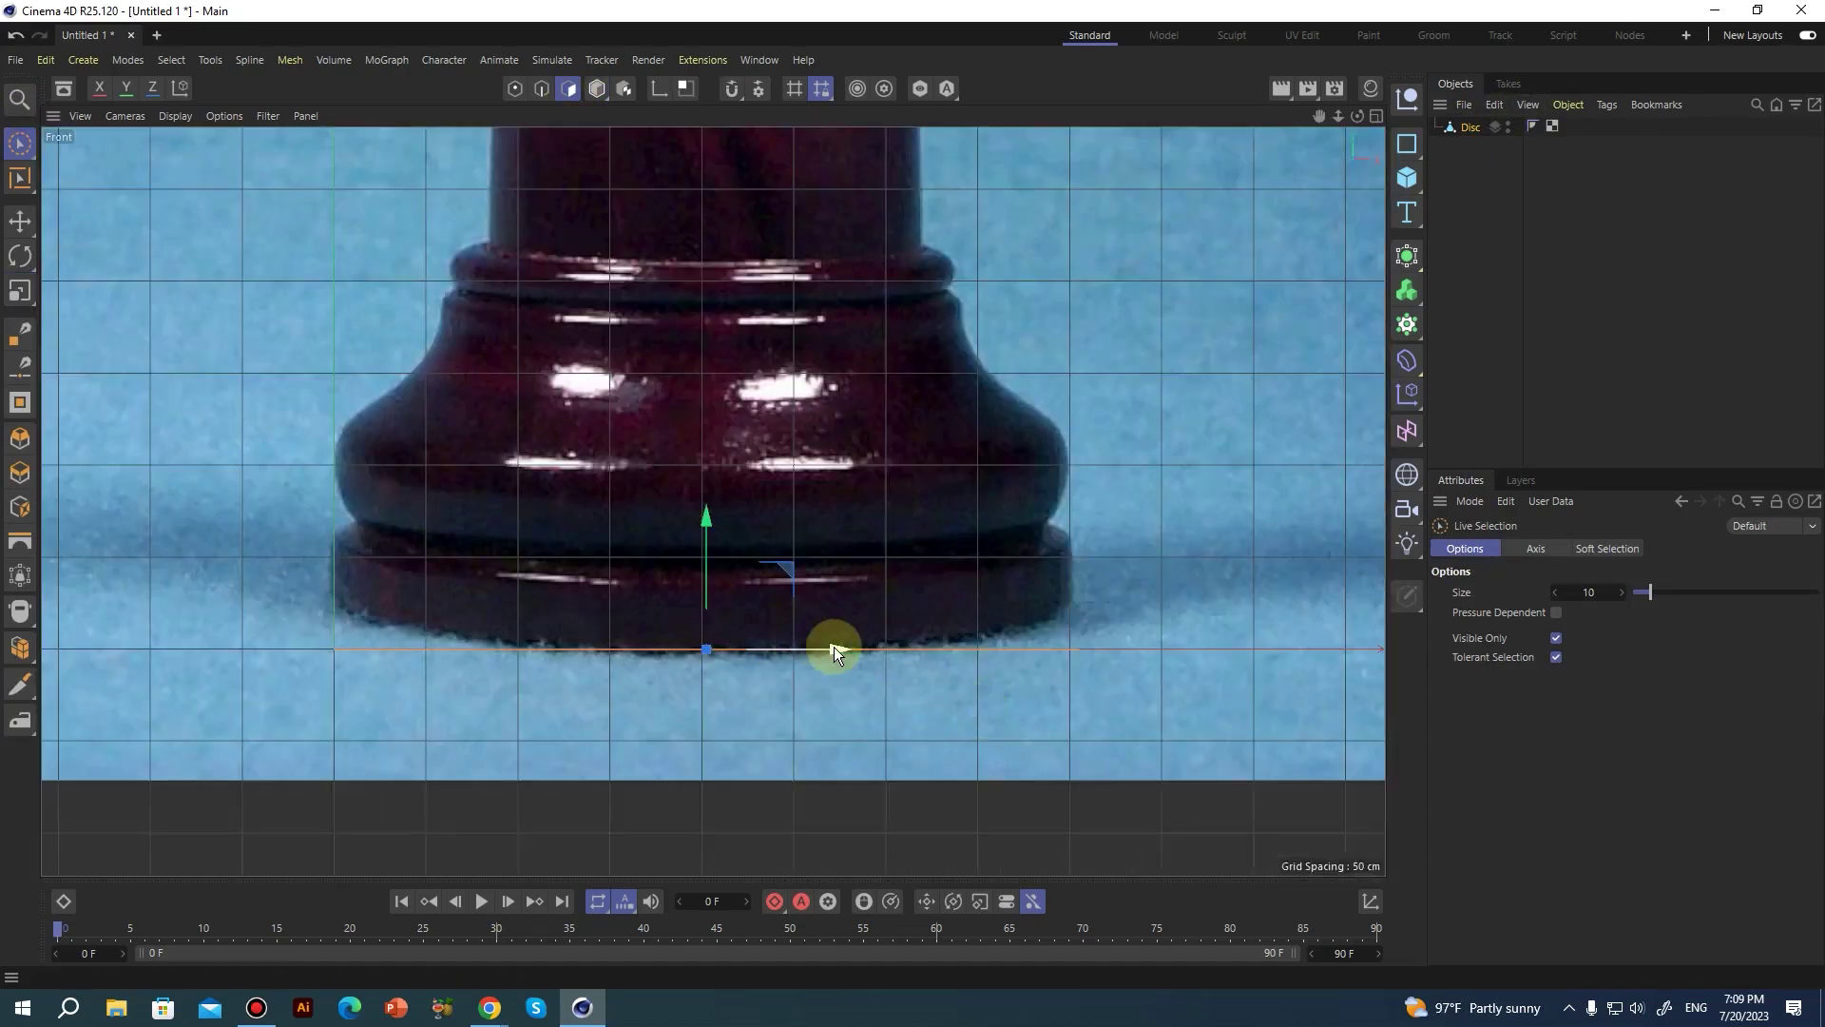
left_click_drag(833, 649, 825, 649)
Try to extrude the disc's selected polygons upward by about 35.8 cm for the rook's lowest ring.
key("d")
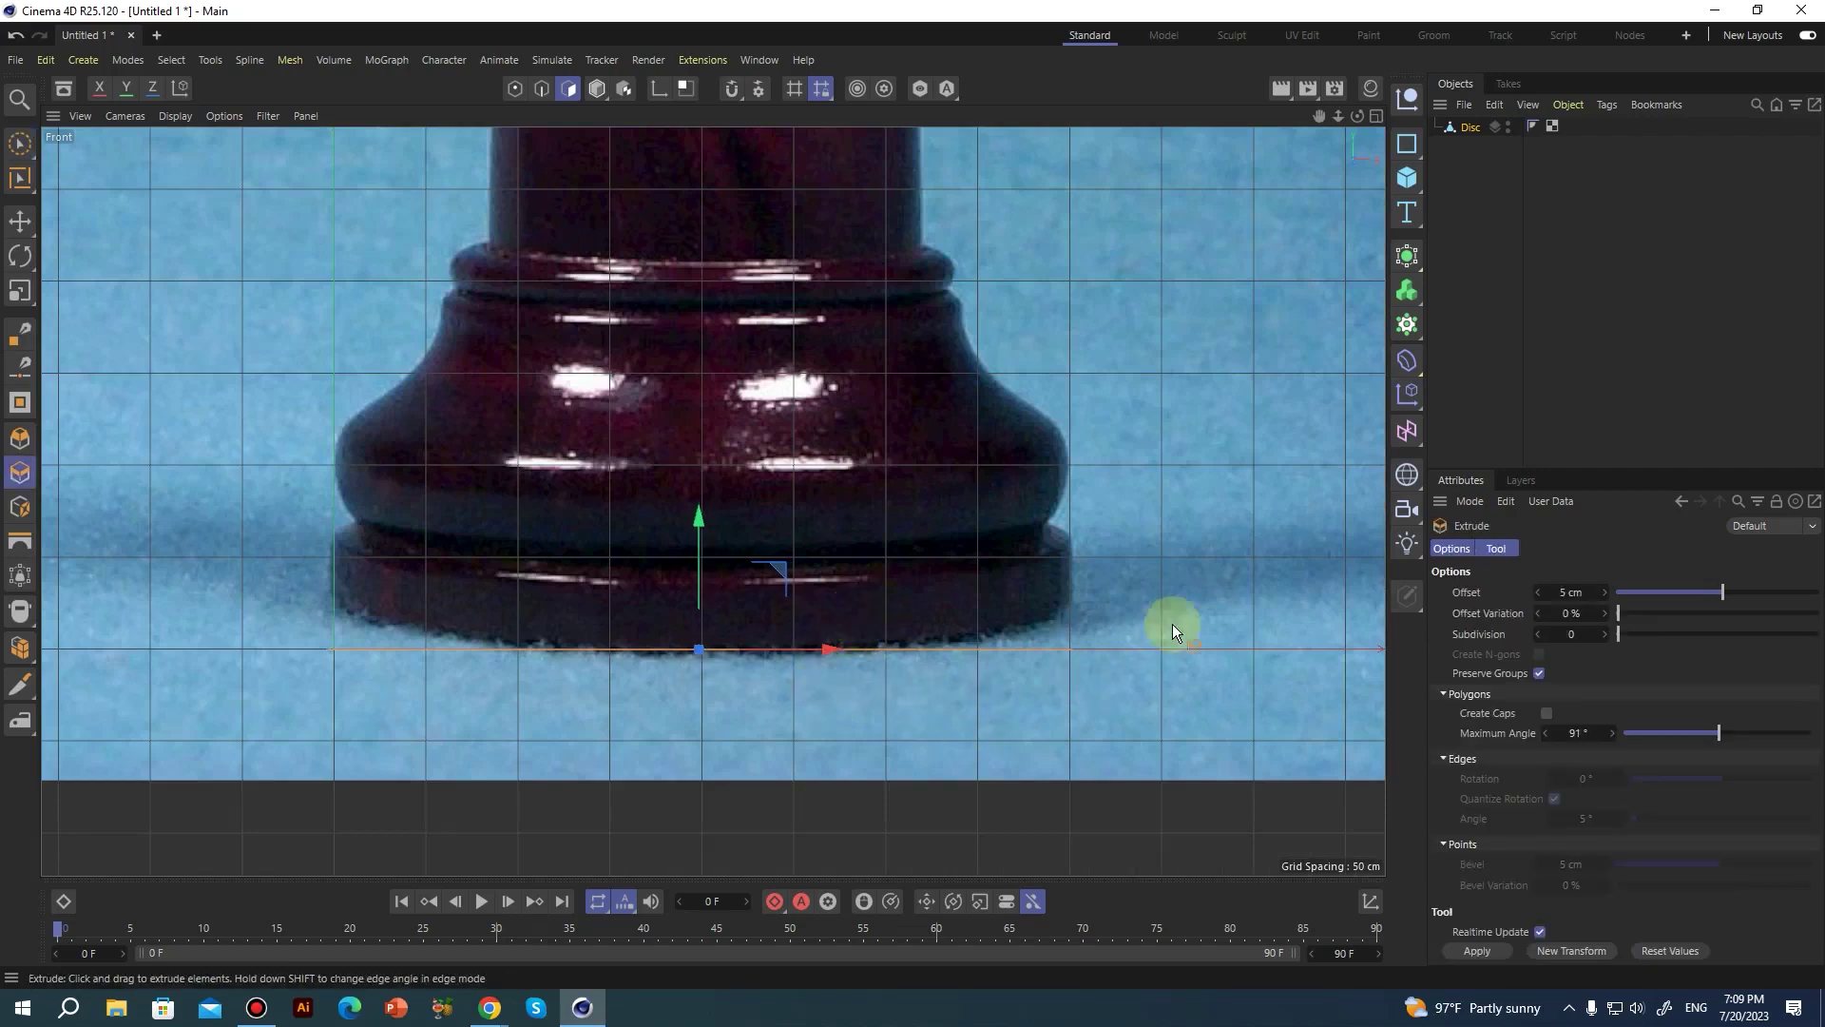
left_click_drag(1152, 593, 1254, 589)
key("ctrl+z")
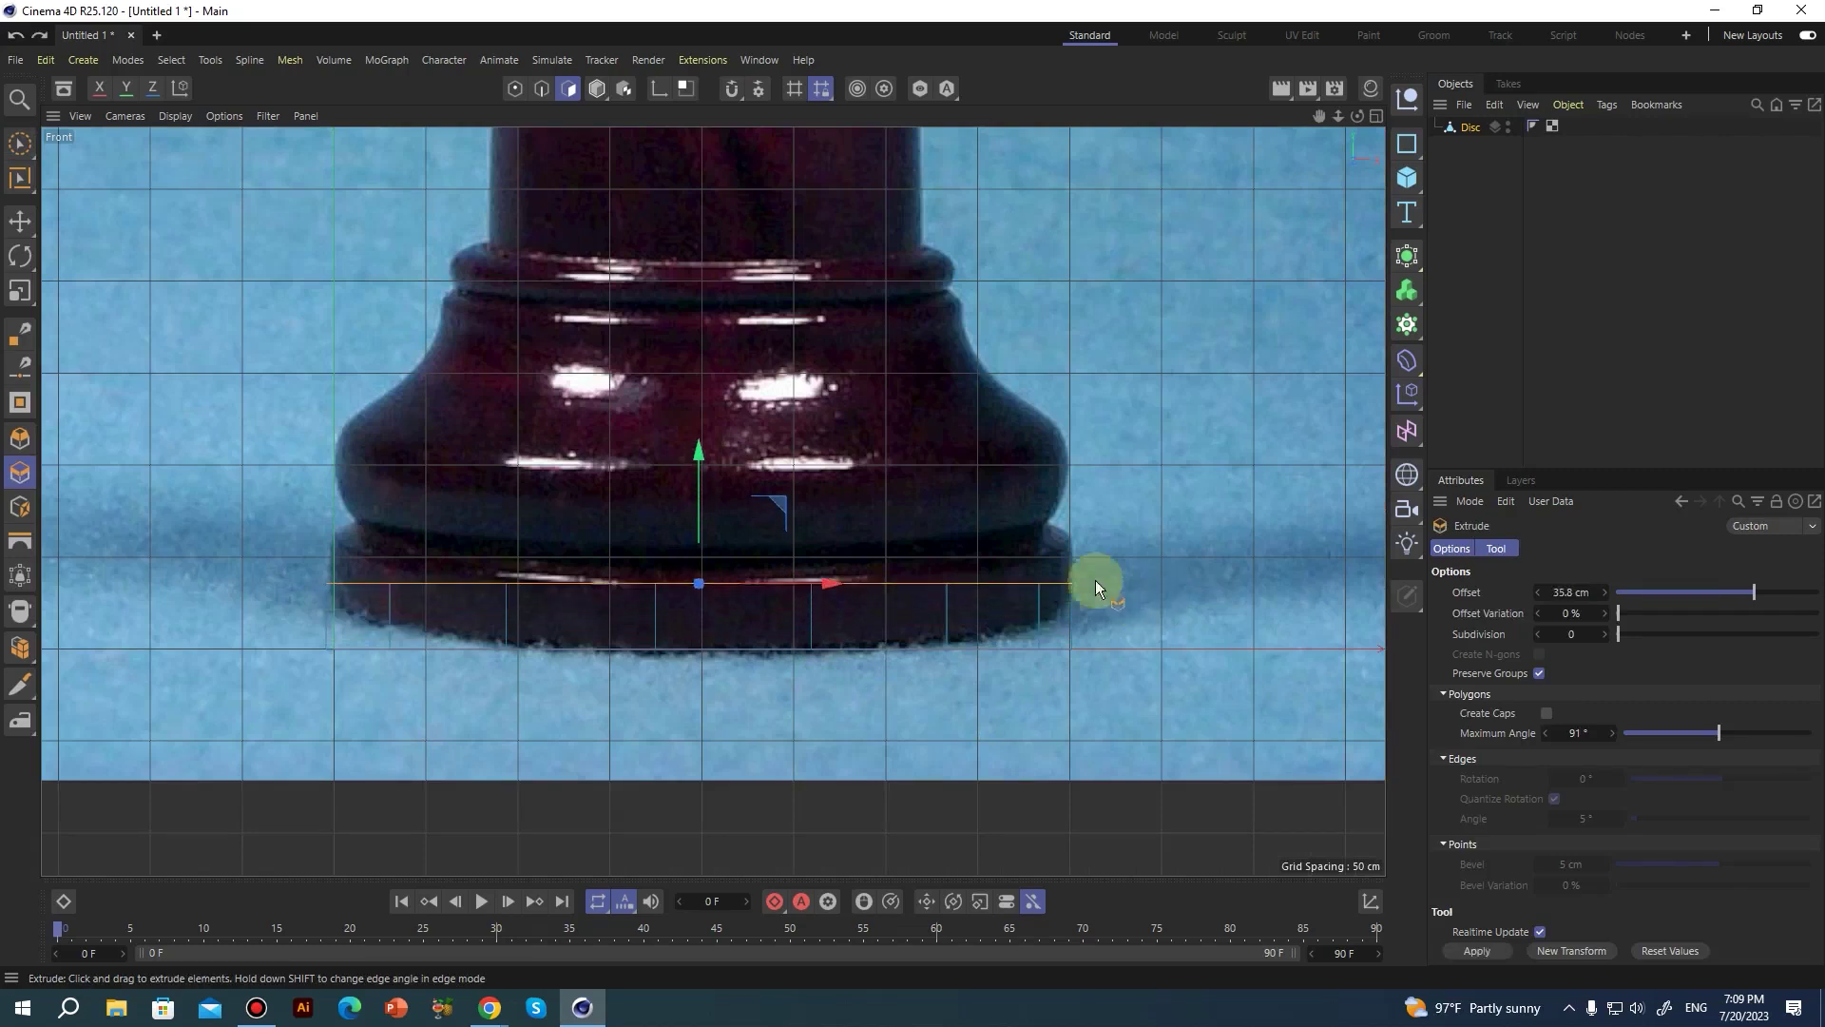
Deselect the disc's polygons and return to Model mode with the whole disc selected for moving.
middle_click(544, 518)
middle_click(453, 402)
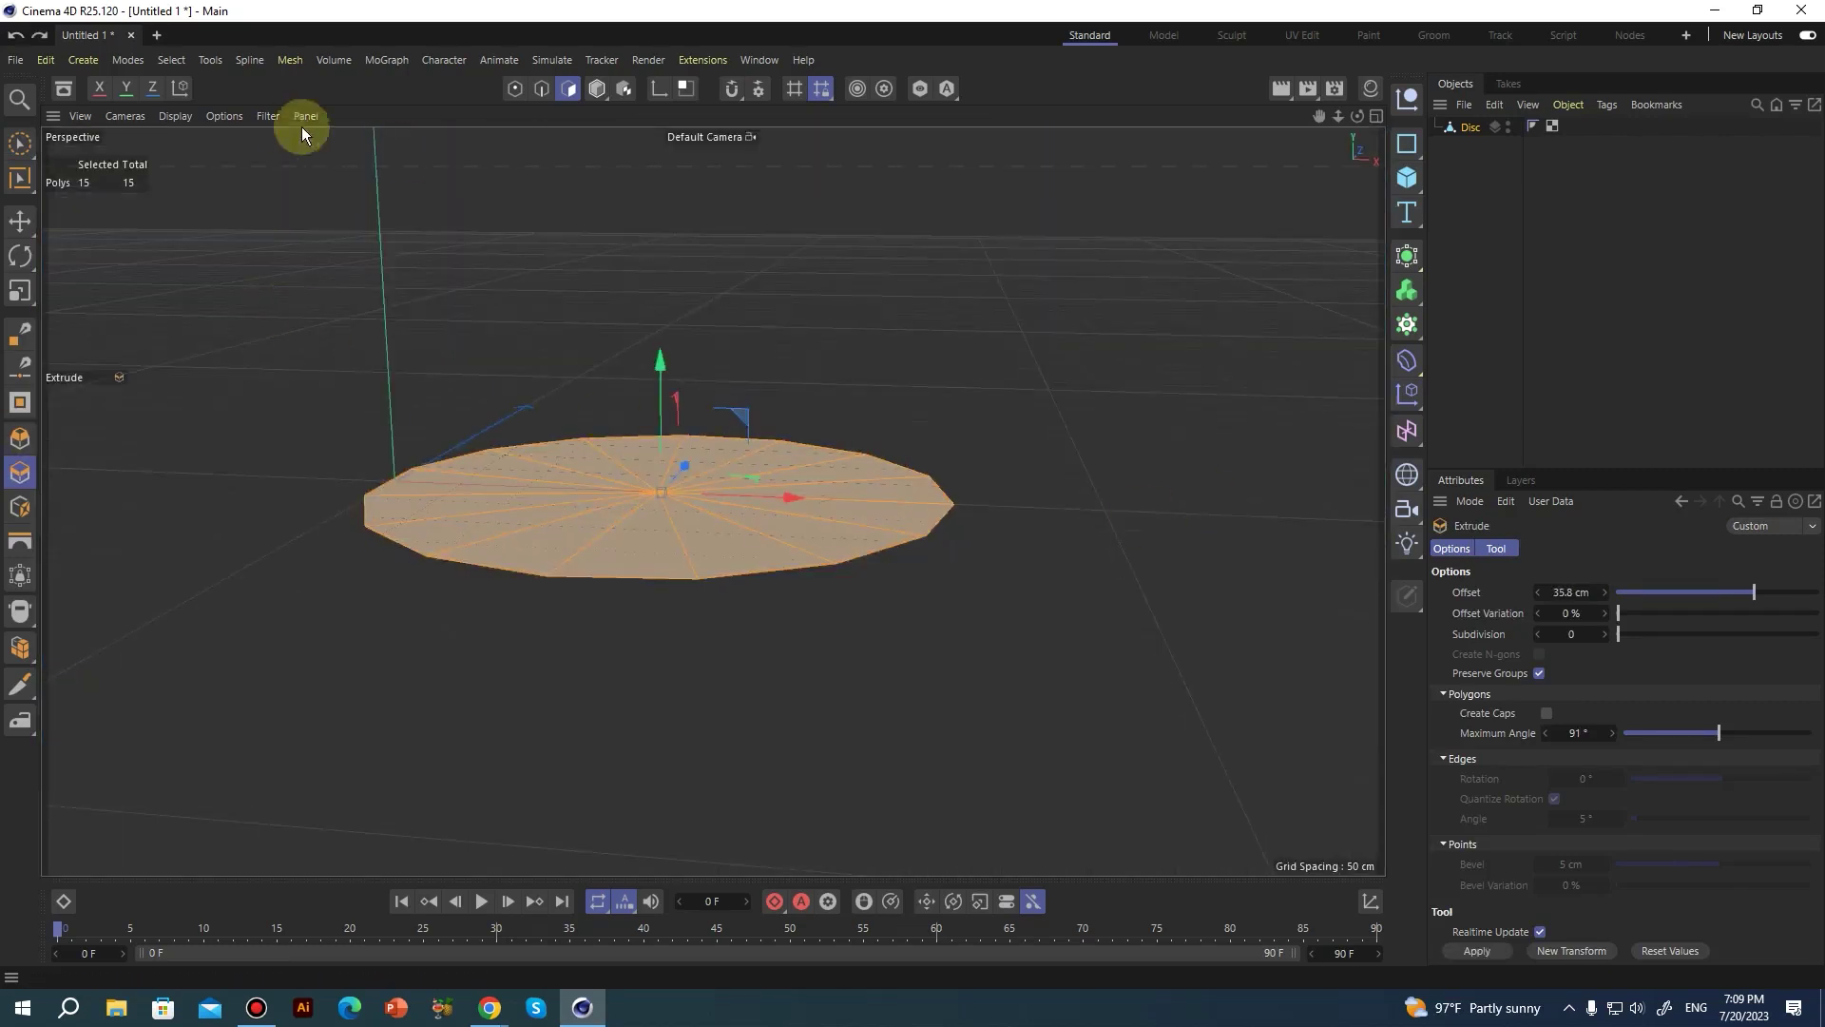
left_click(20, 220)
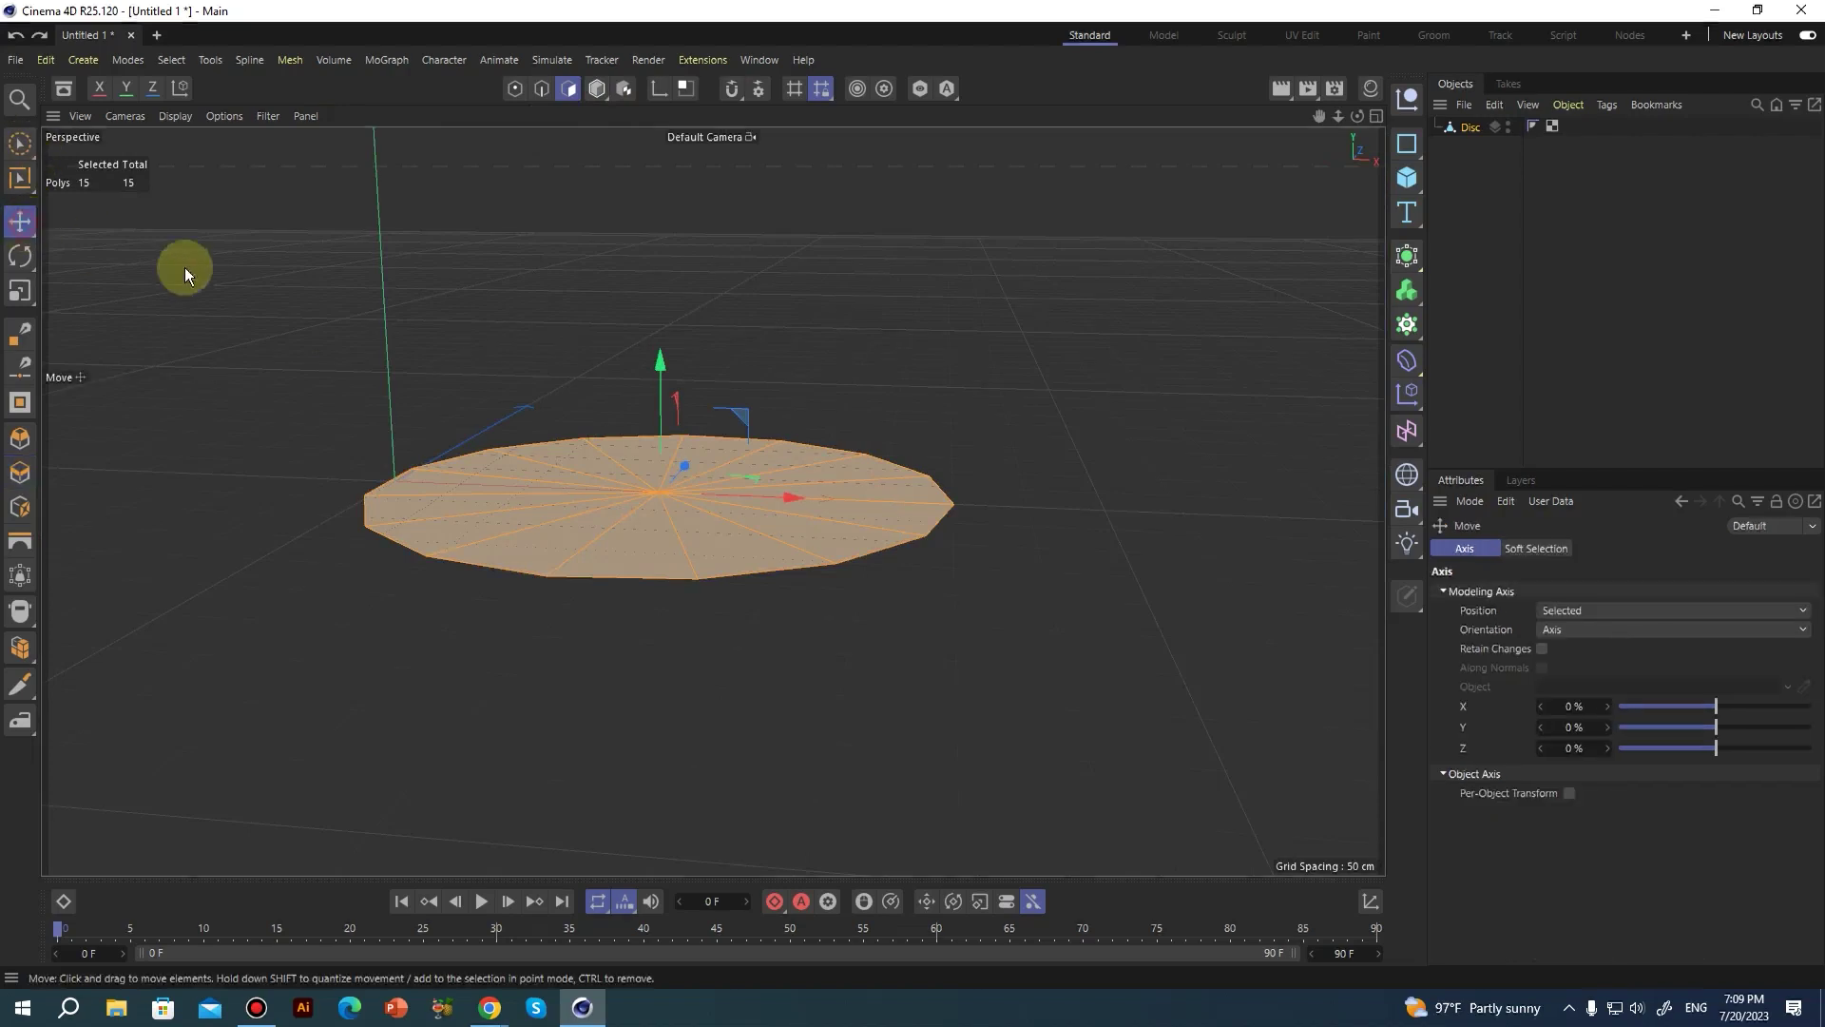
left_click(184, 266)
left_click(1475, 128)
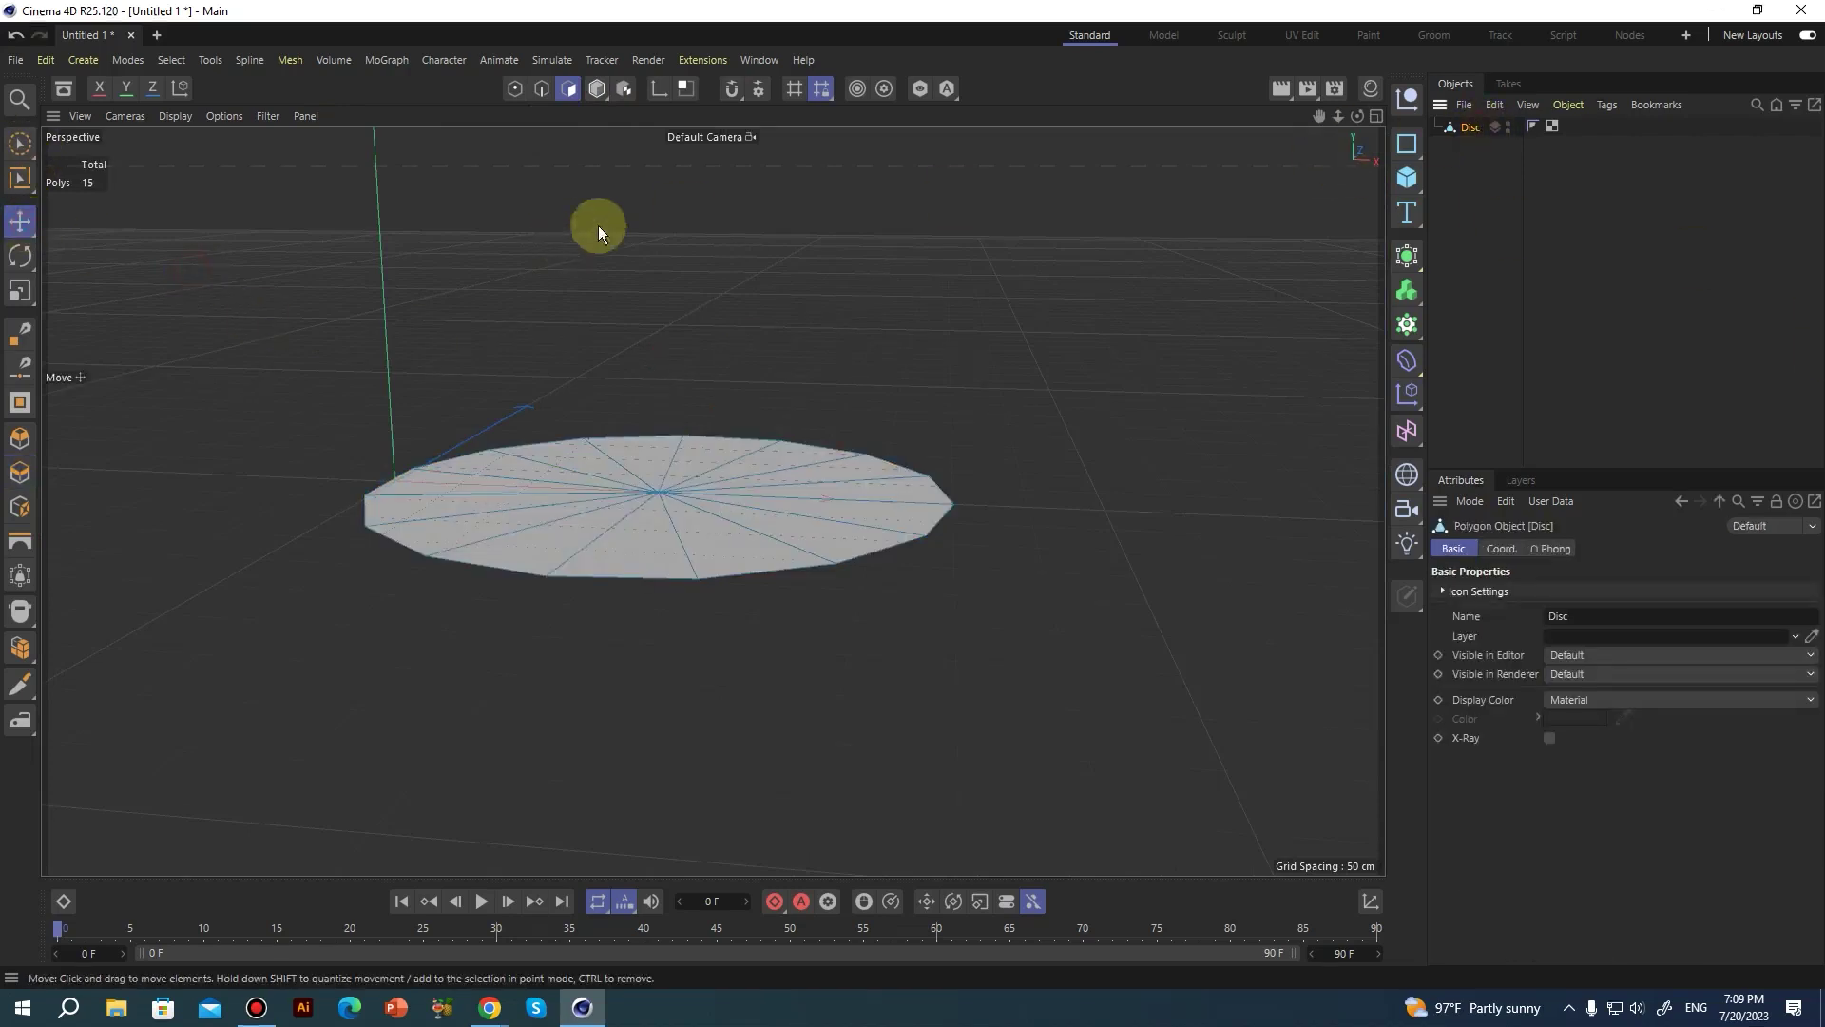
left_click(595, 88)
Raise the disc slightly along Y and fine-tune its height against the lower edge of the rook's base.
left_click_drag(669, 346, 664, 352)
middle_click(677, 363)
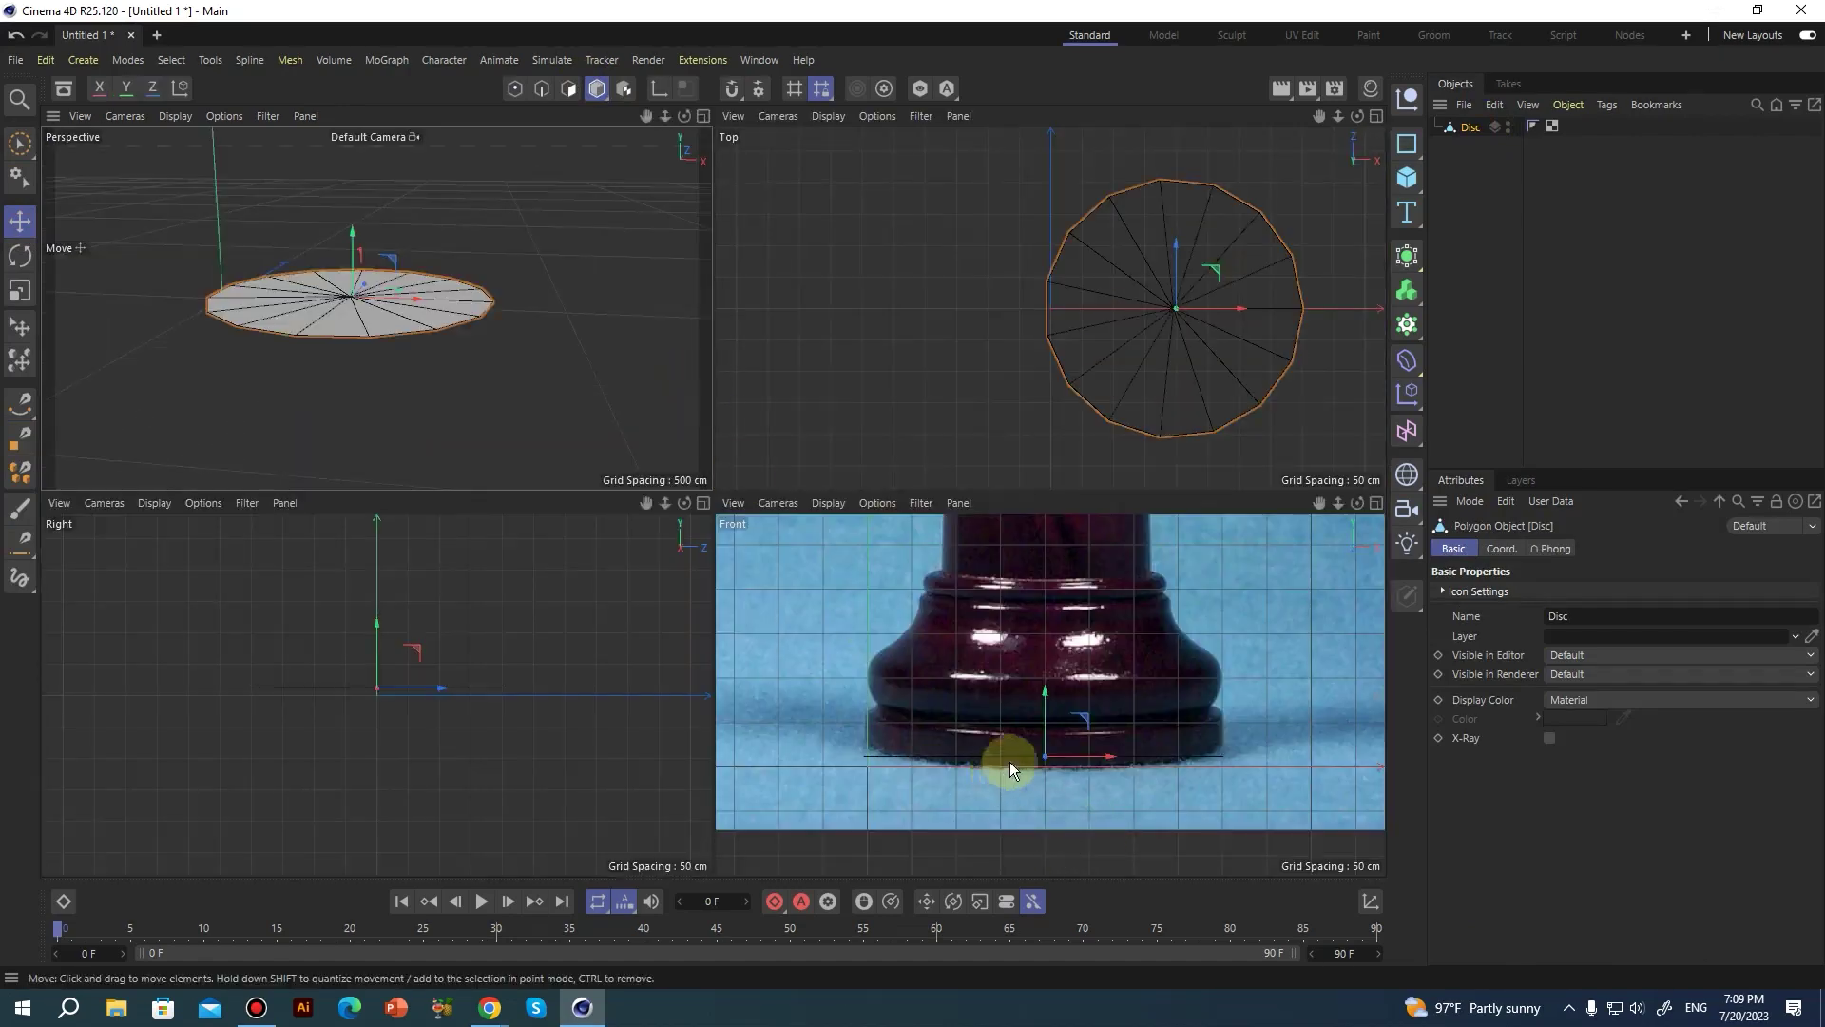
middle_click(1009, 767)
left_click_drag(702, 498, 699, 505)
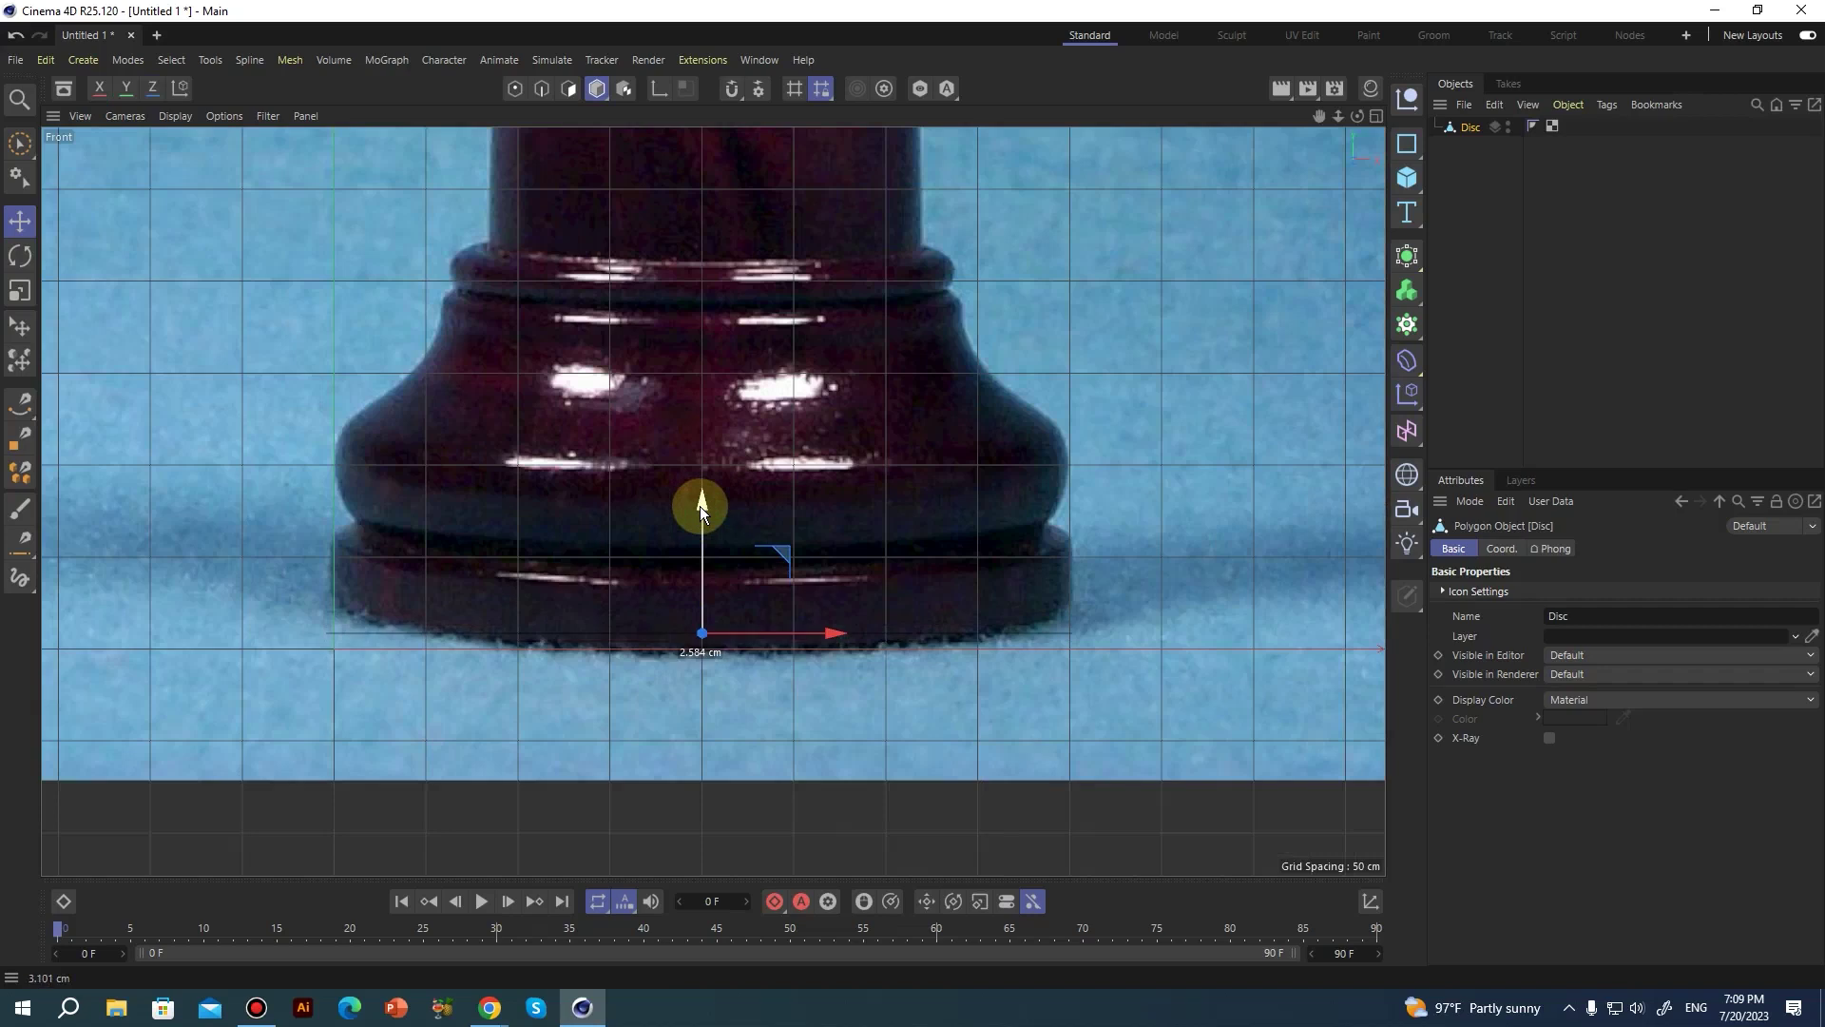
middle_click(525, 540)
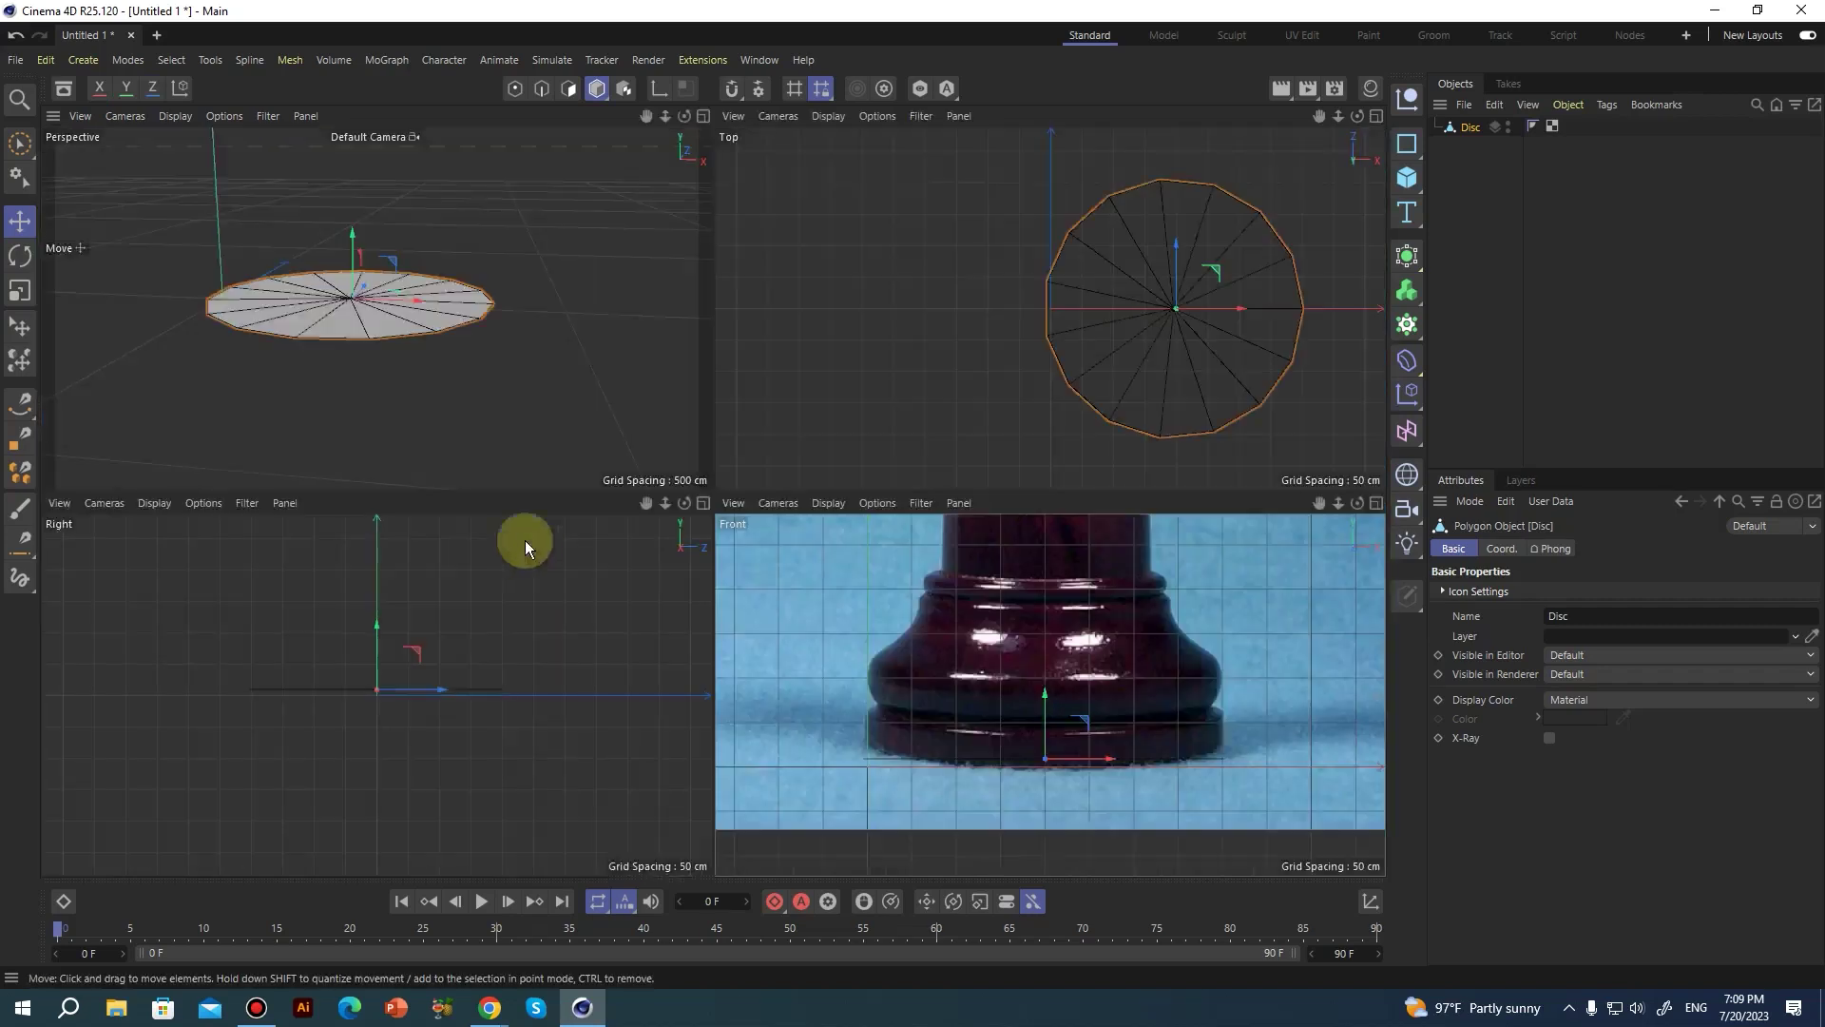
Select all of the disc's polygons in Polygon mode.
middle_click(414, 352)
left_click(19, 143)
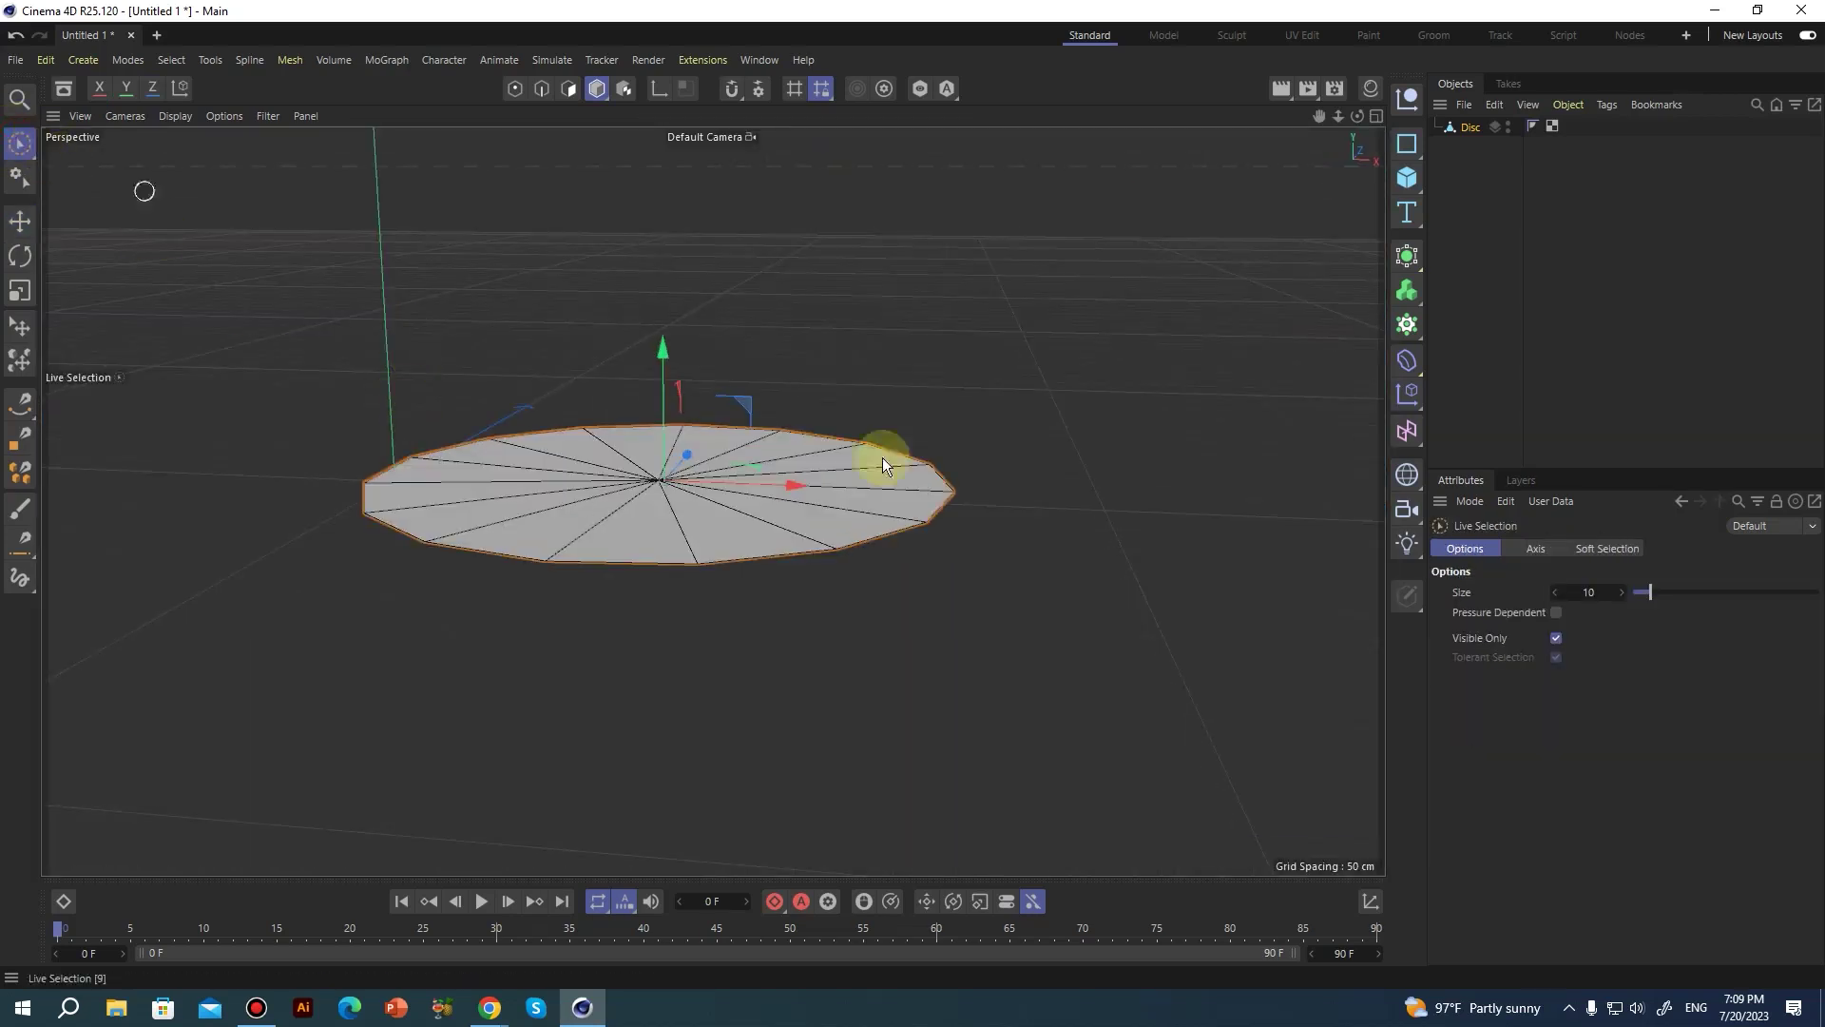
left_click(1467, 127)
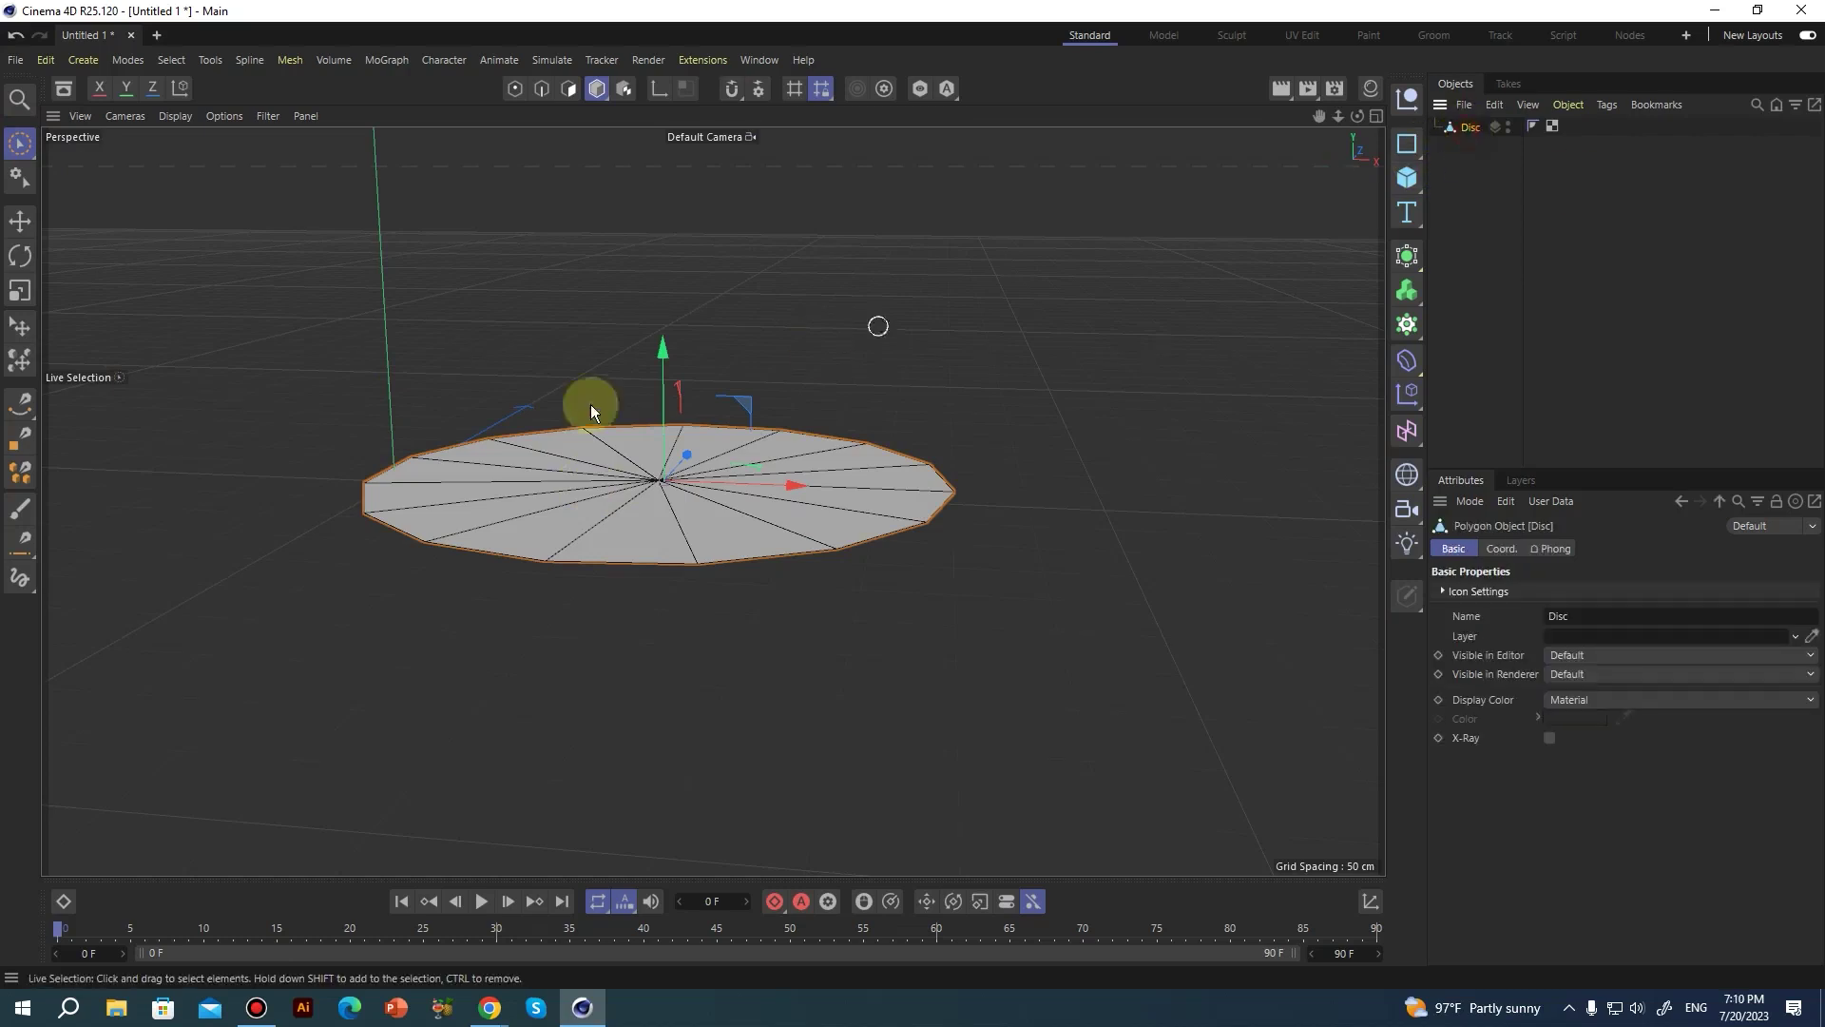
left_click_drag(607, 496, 637, 506, "alt")
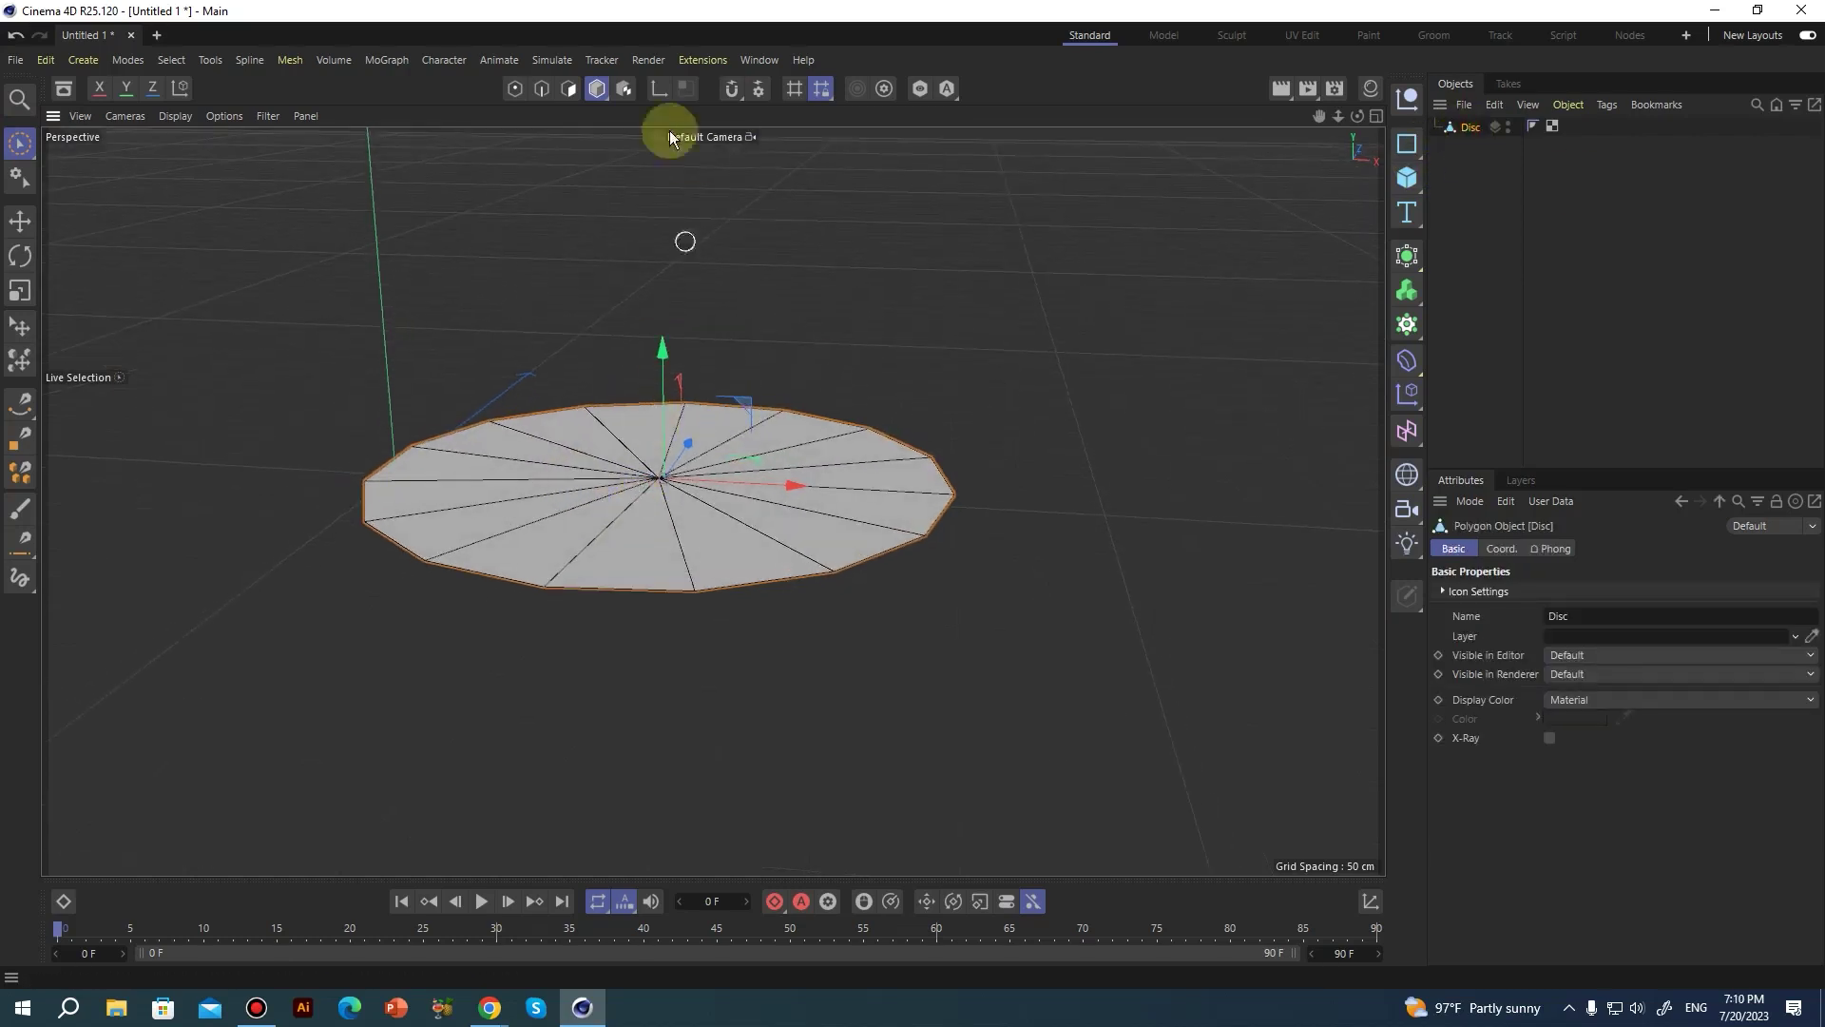
left_click(571, 90)
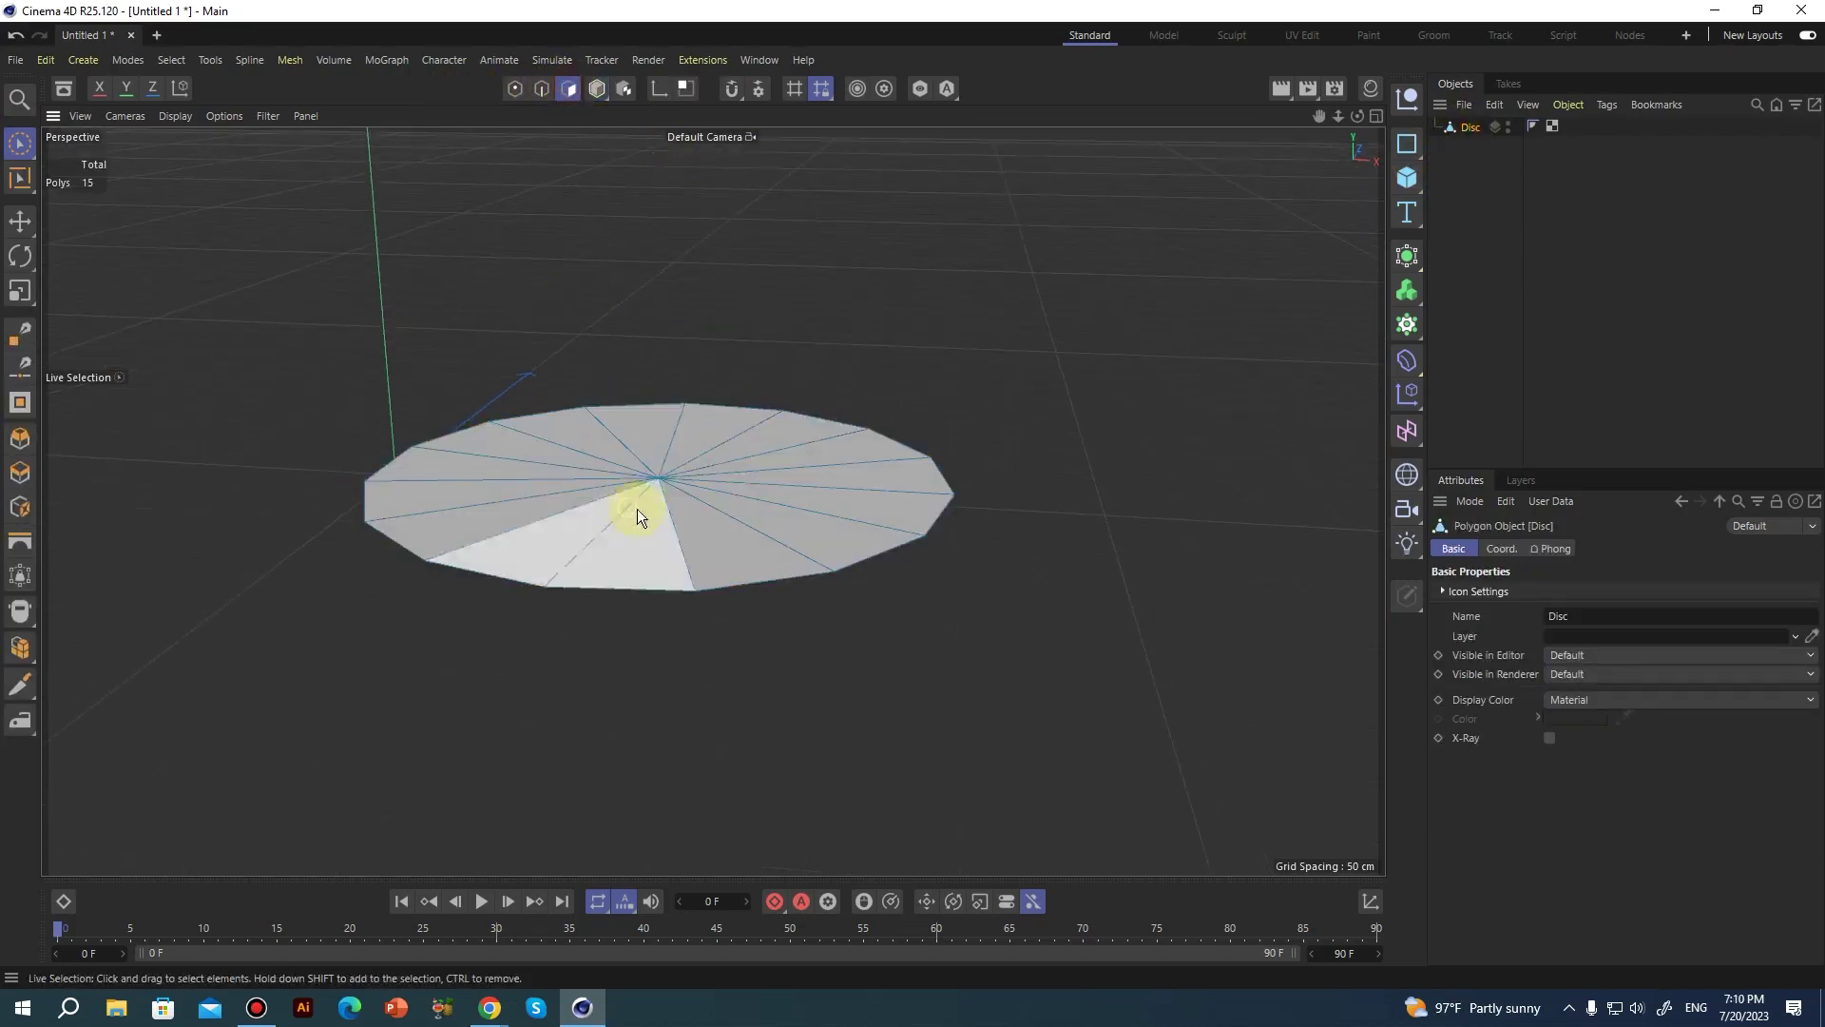
left_click(654, 466)
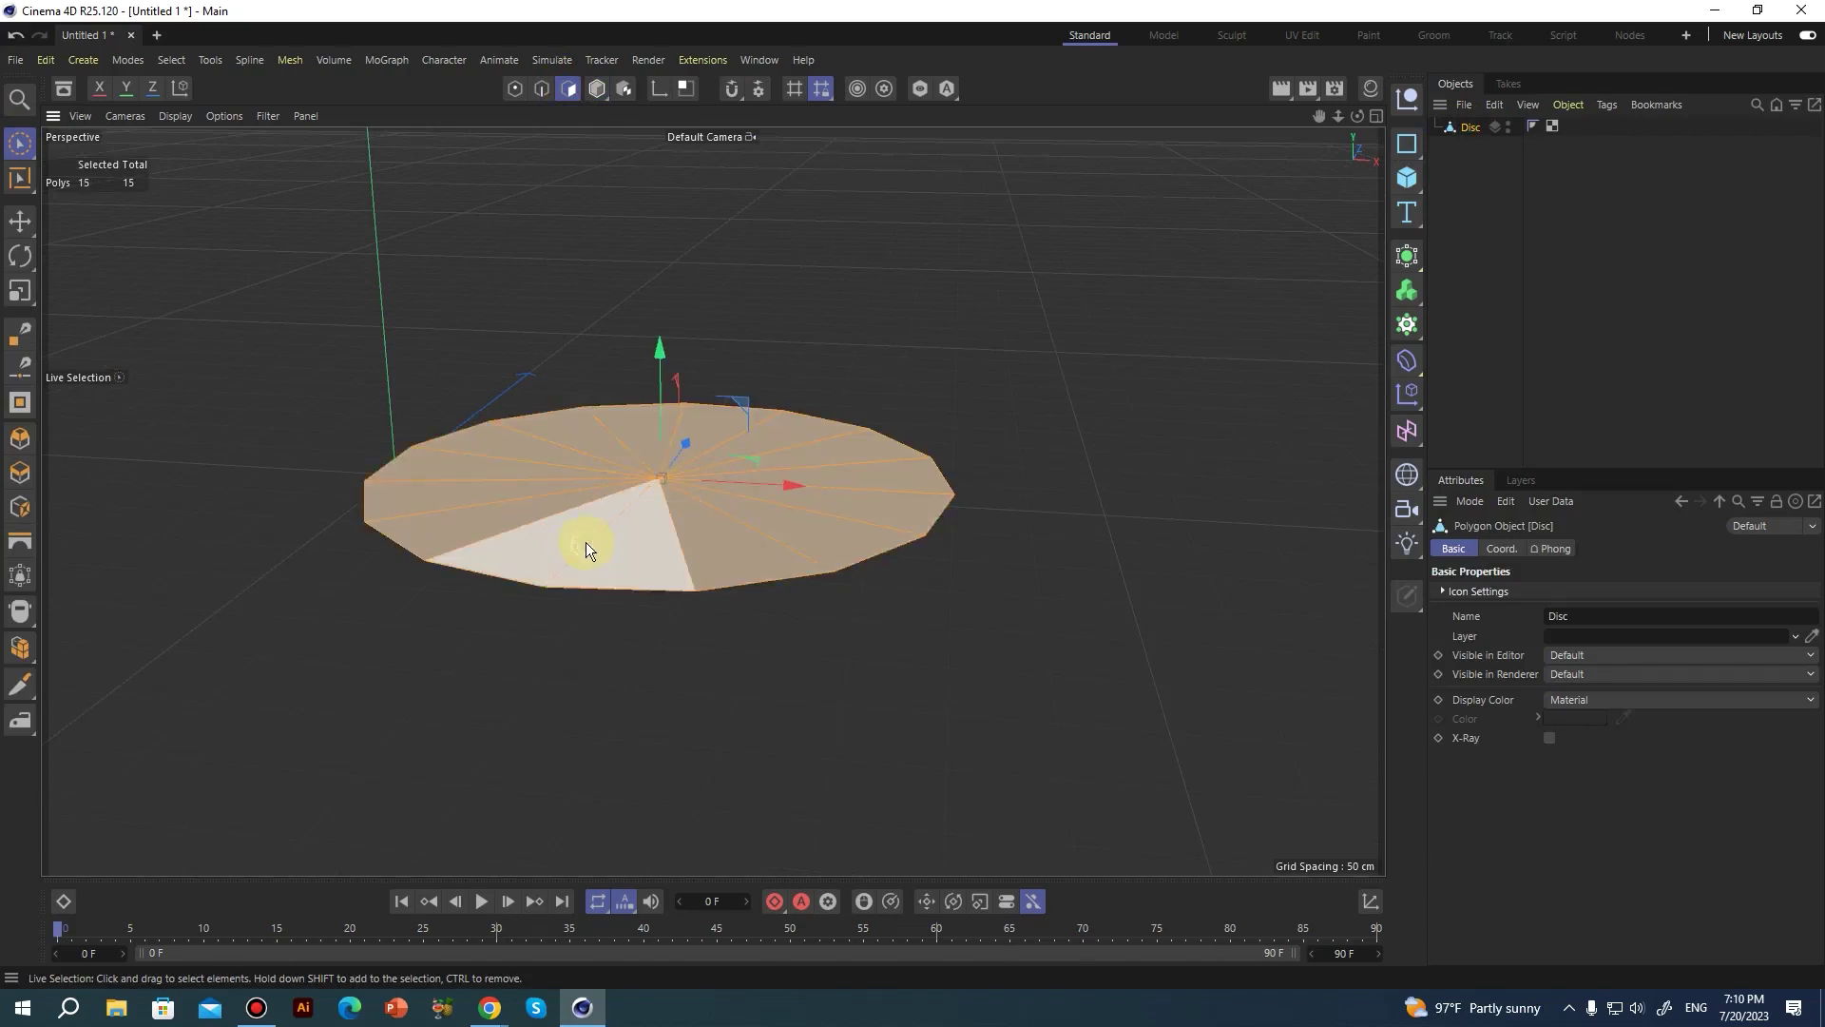
Extrude the selected disc polygons upward 31 cm in the Front view for the rook's lowest ring.
middle_click(765, 594)
middle_click(998, 677)
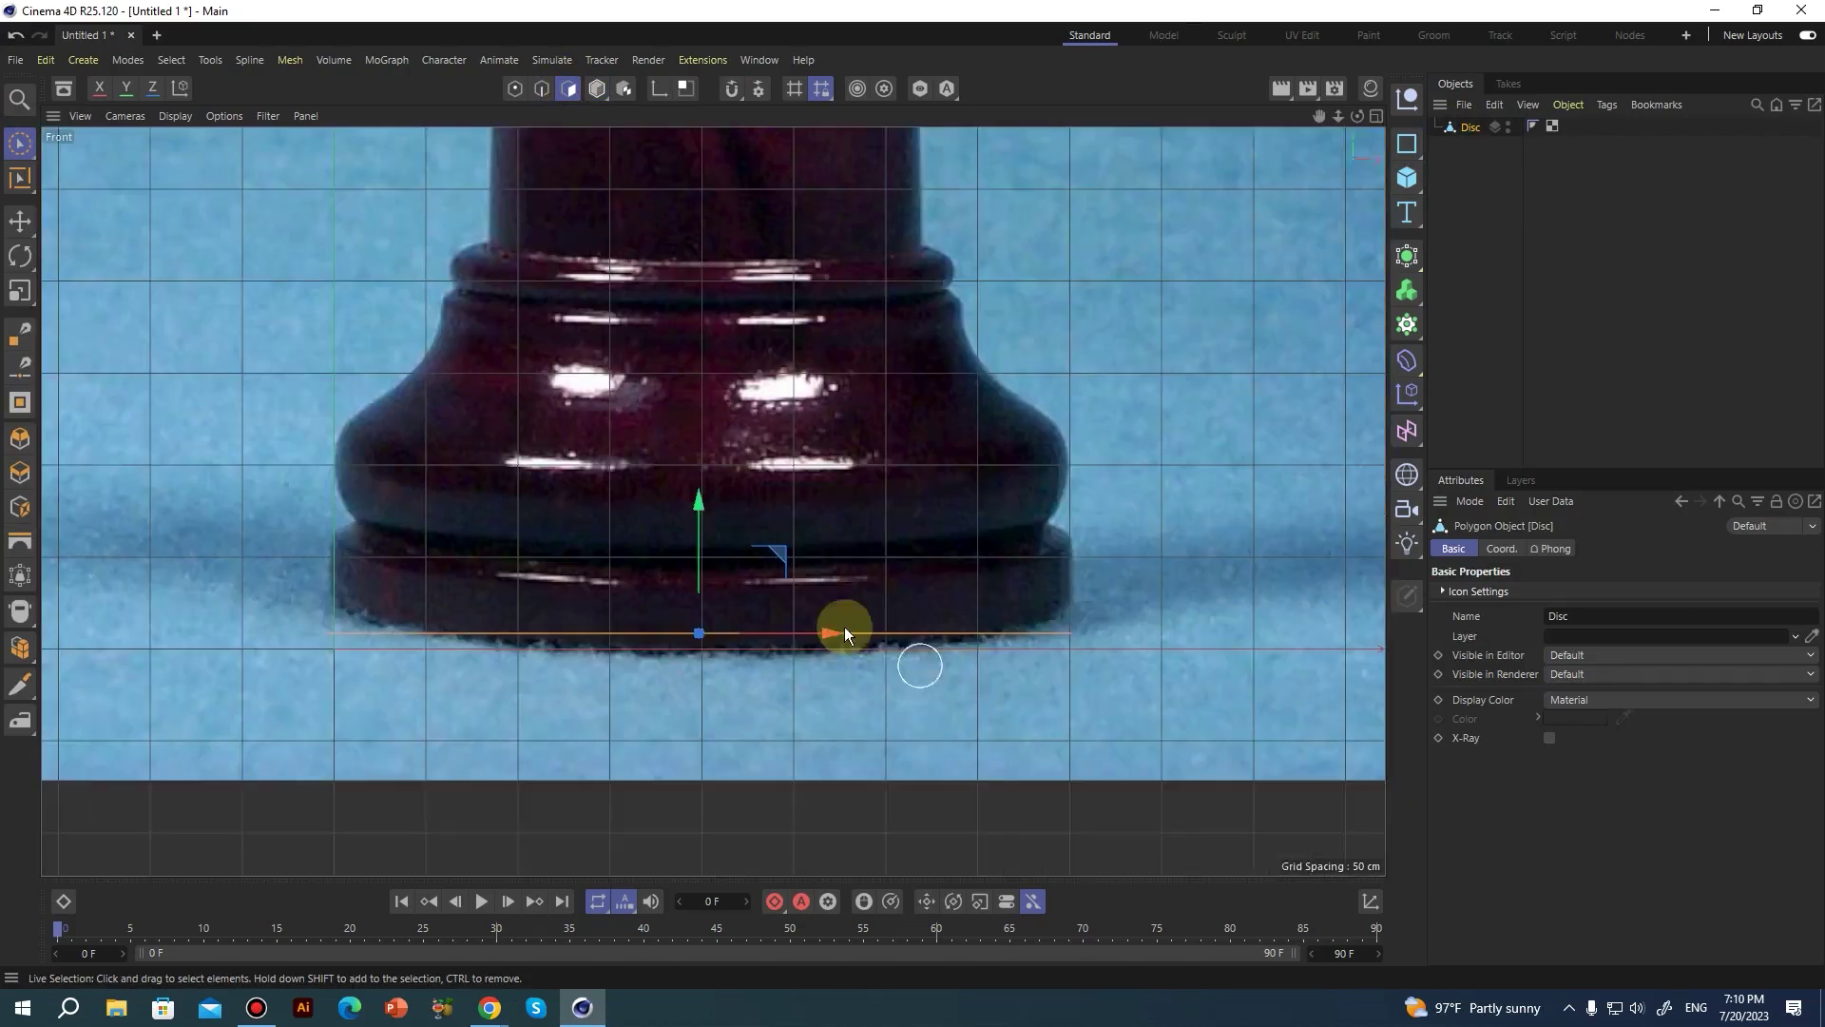
key("d")
left_click_drag(873, 554, 977, 554)
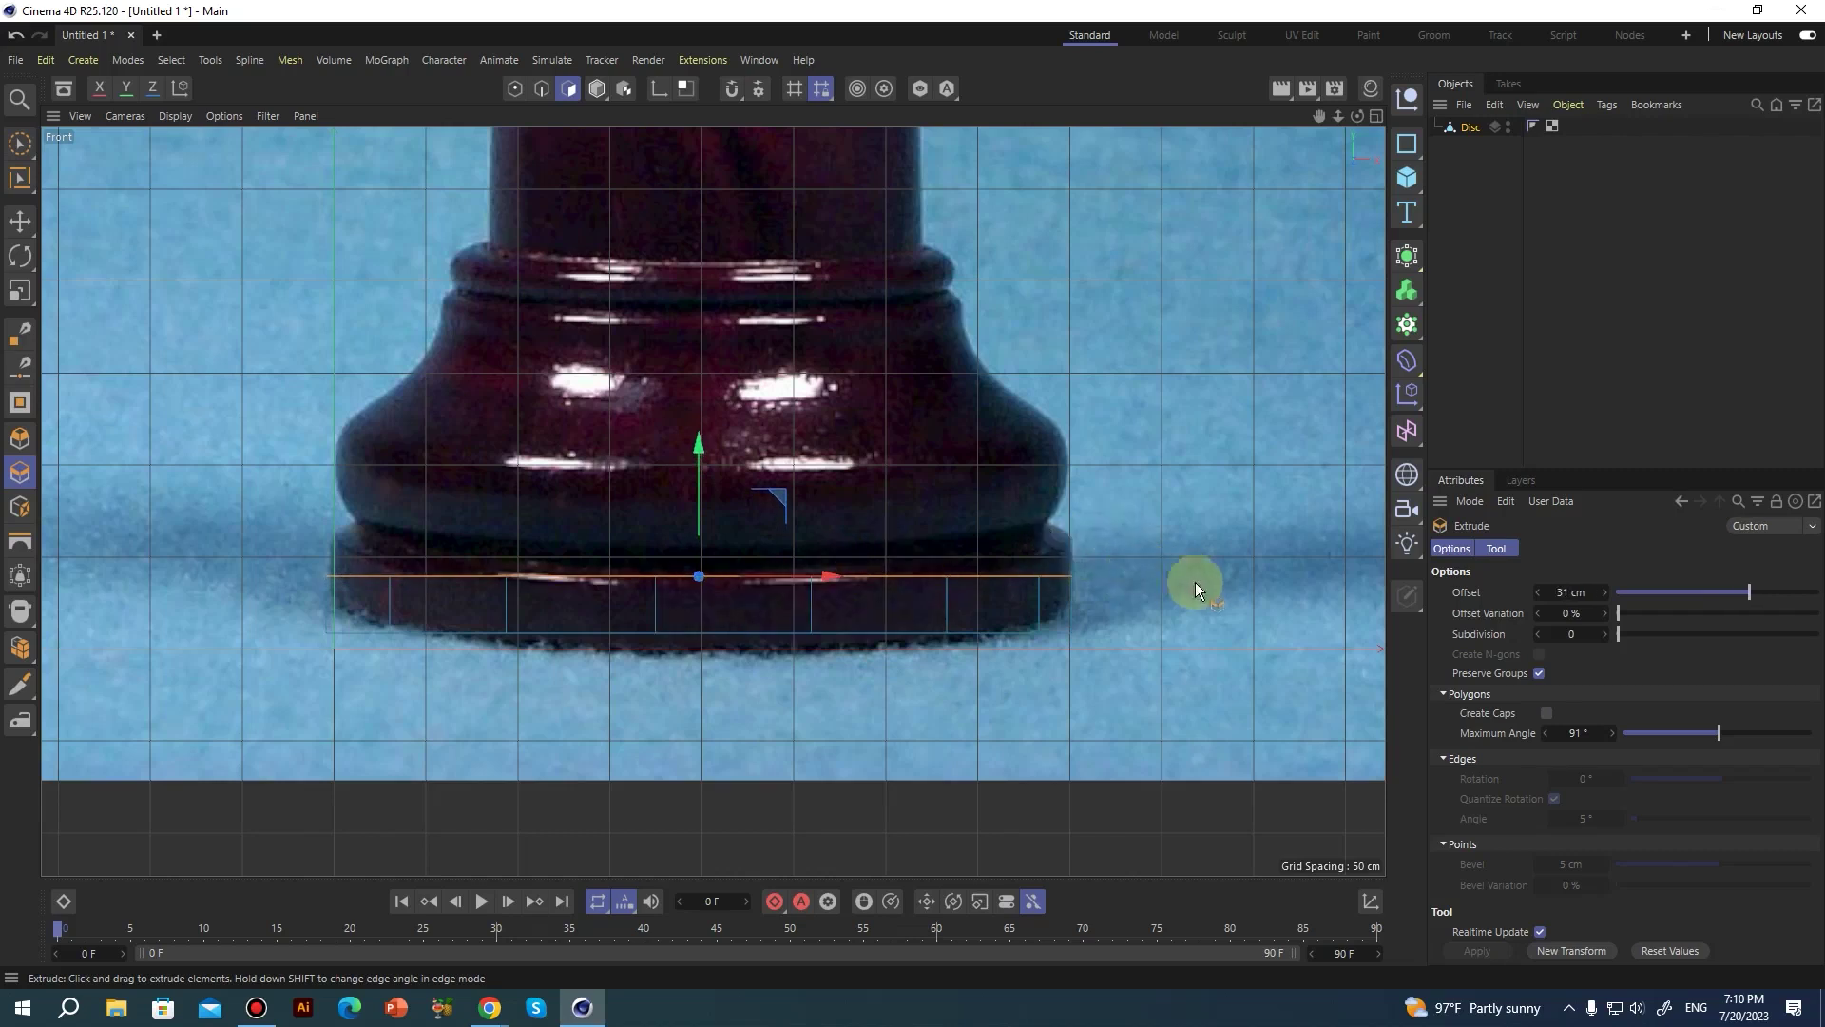
key("t")
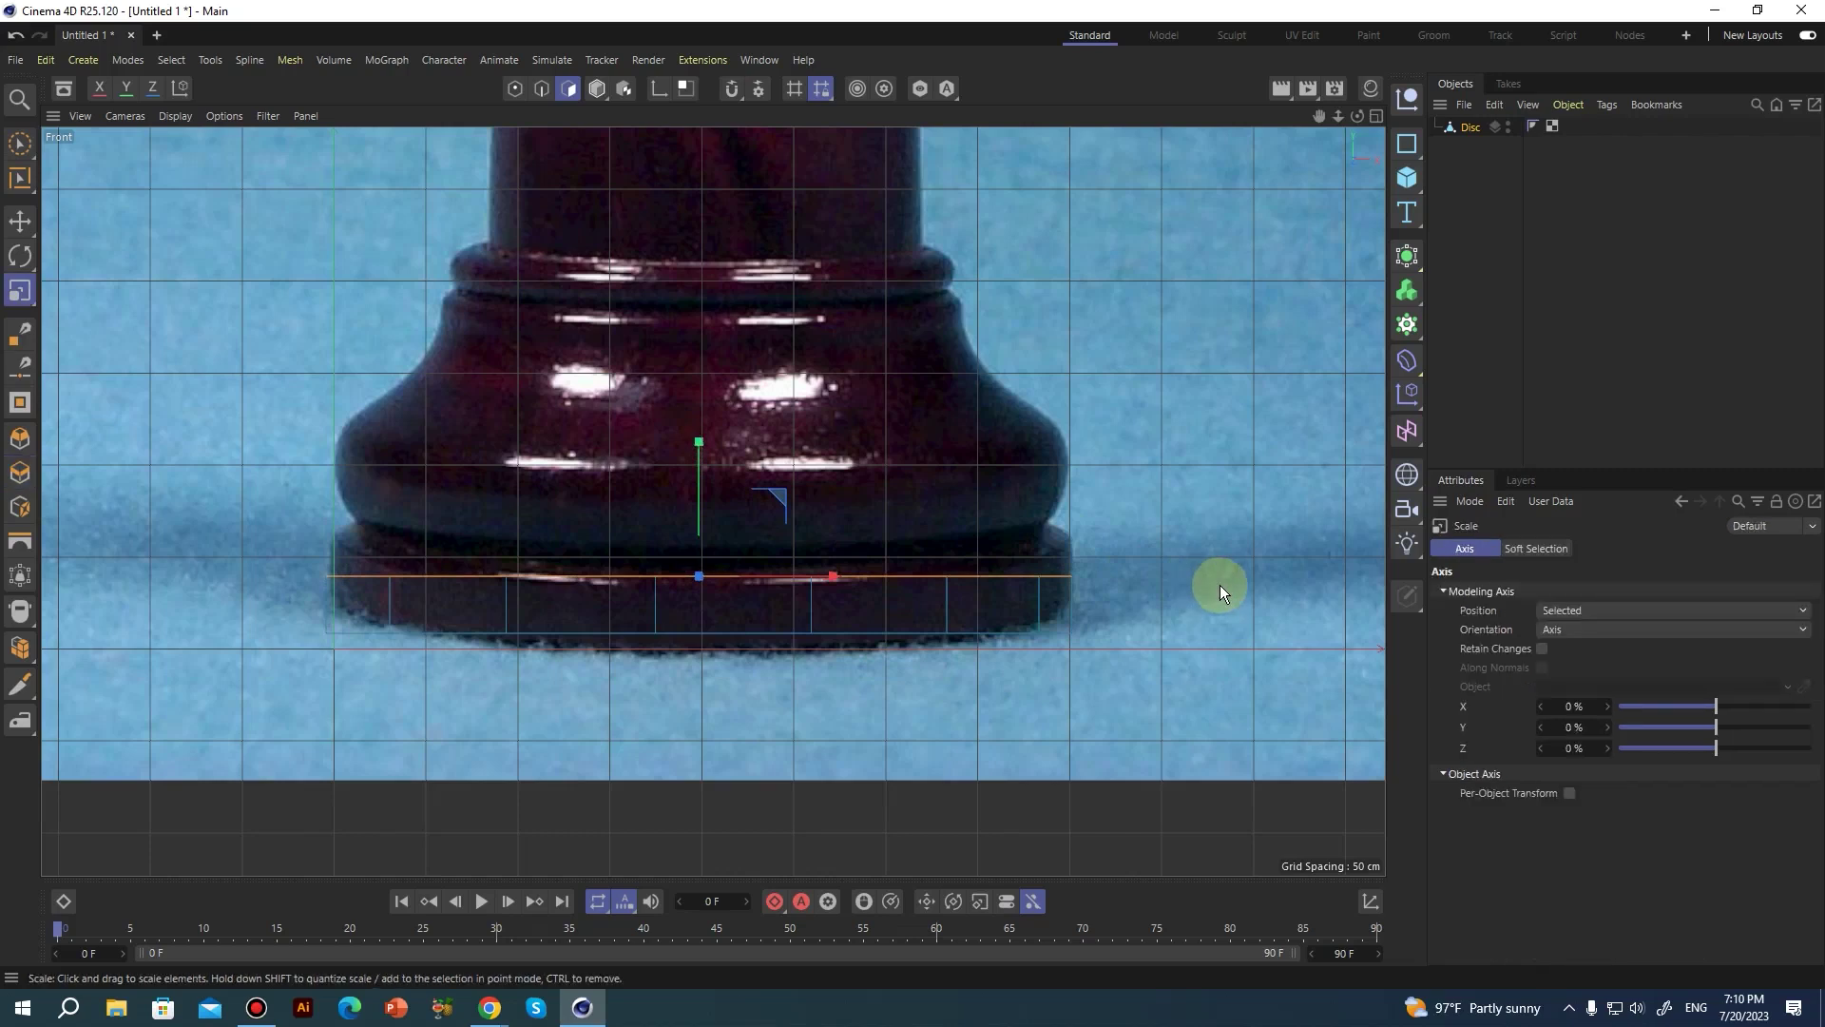
Try to extrude and scale several thin rings above the lowest ring to shape the groove.
key("d")
left_click_drag(1219, 585, 1181, 601)
key("t")
key("d")
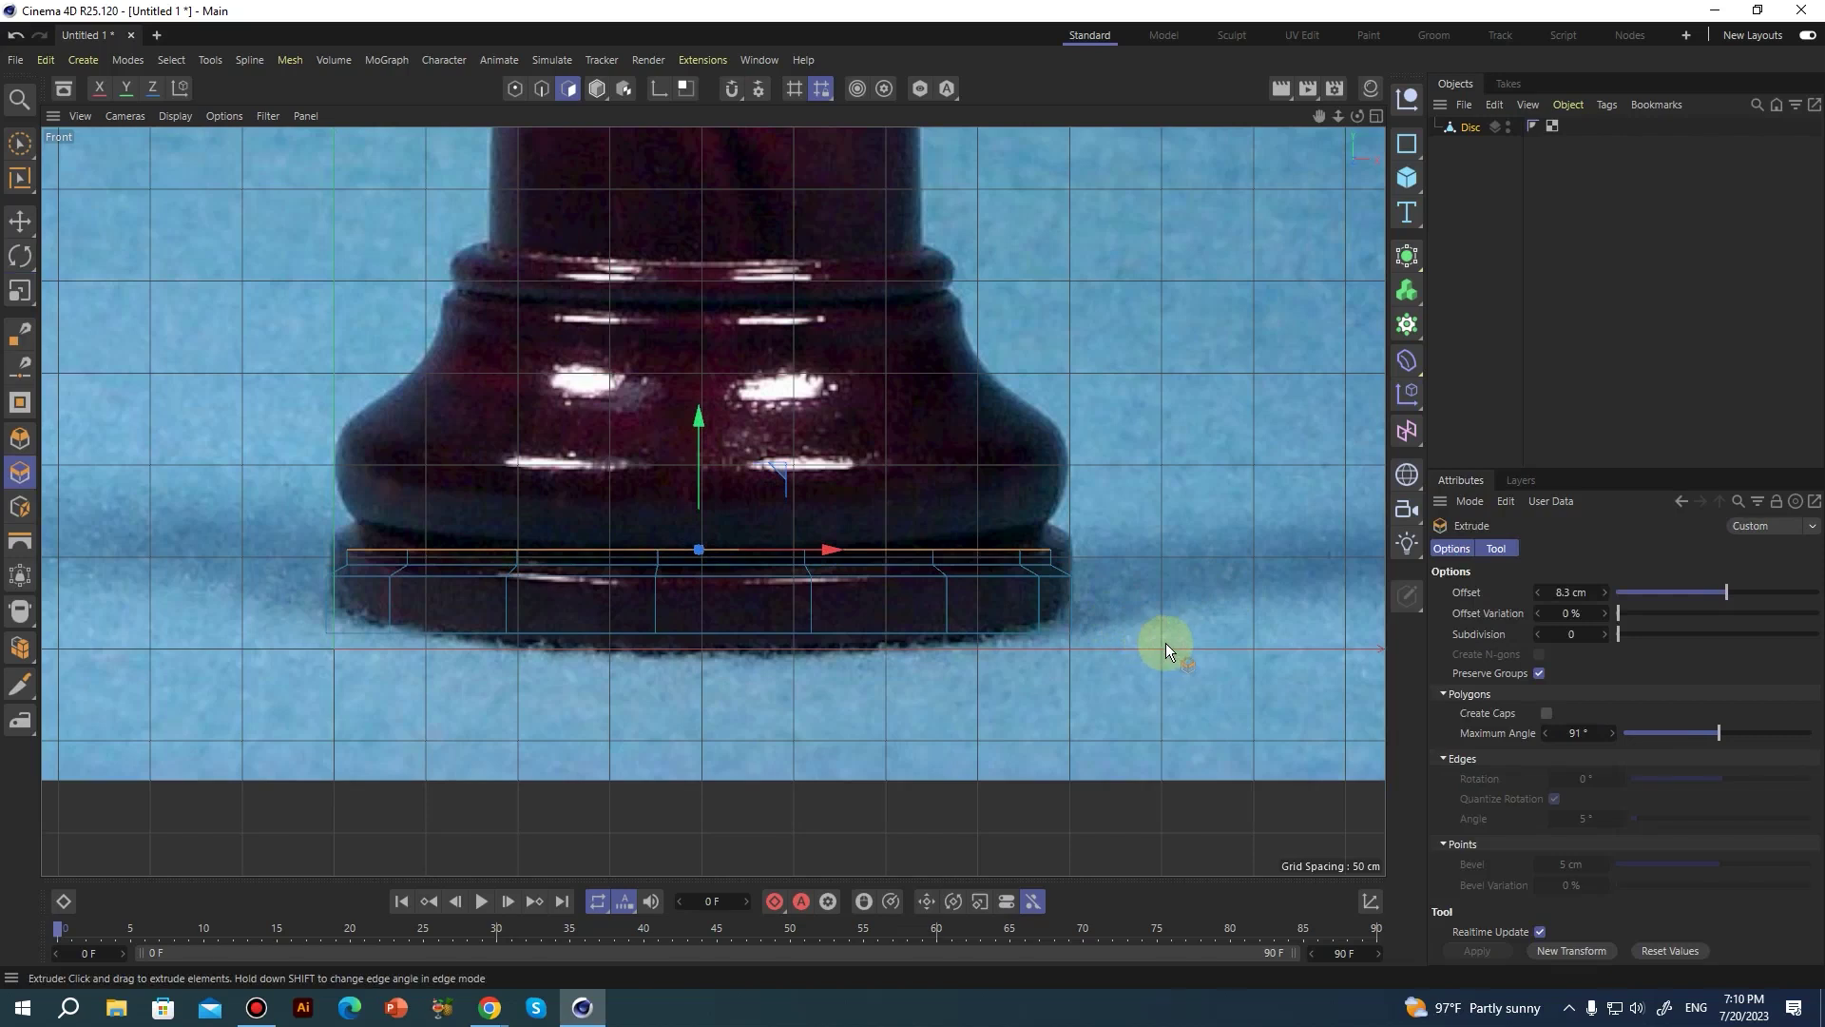
key("t")
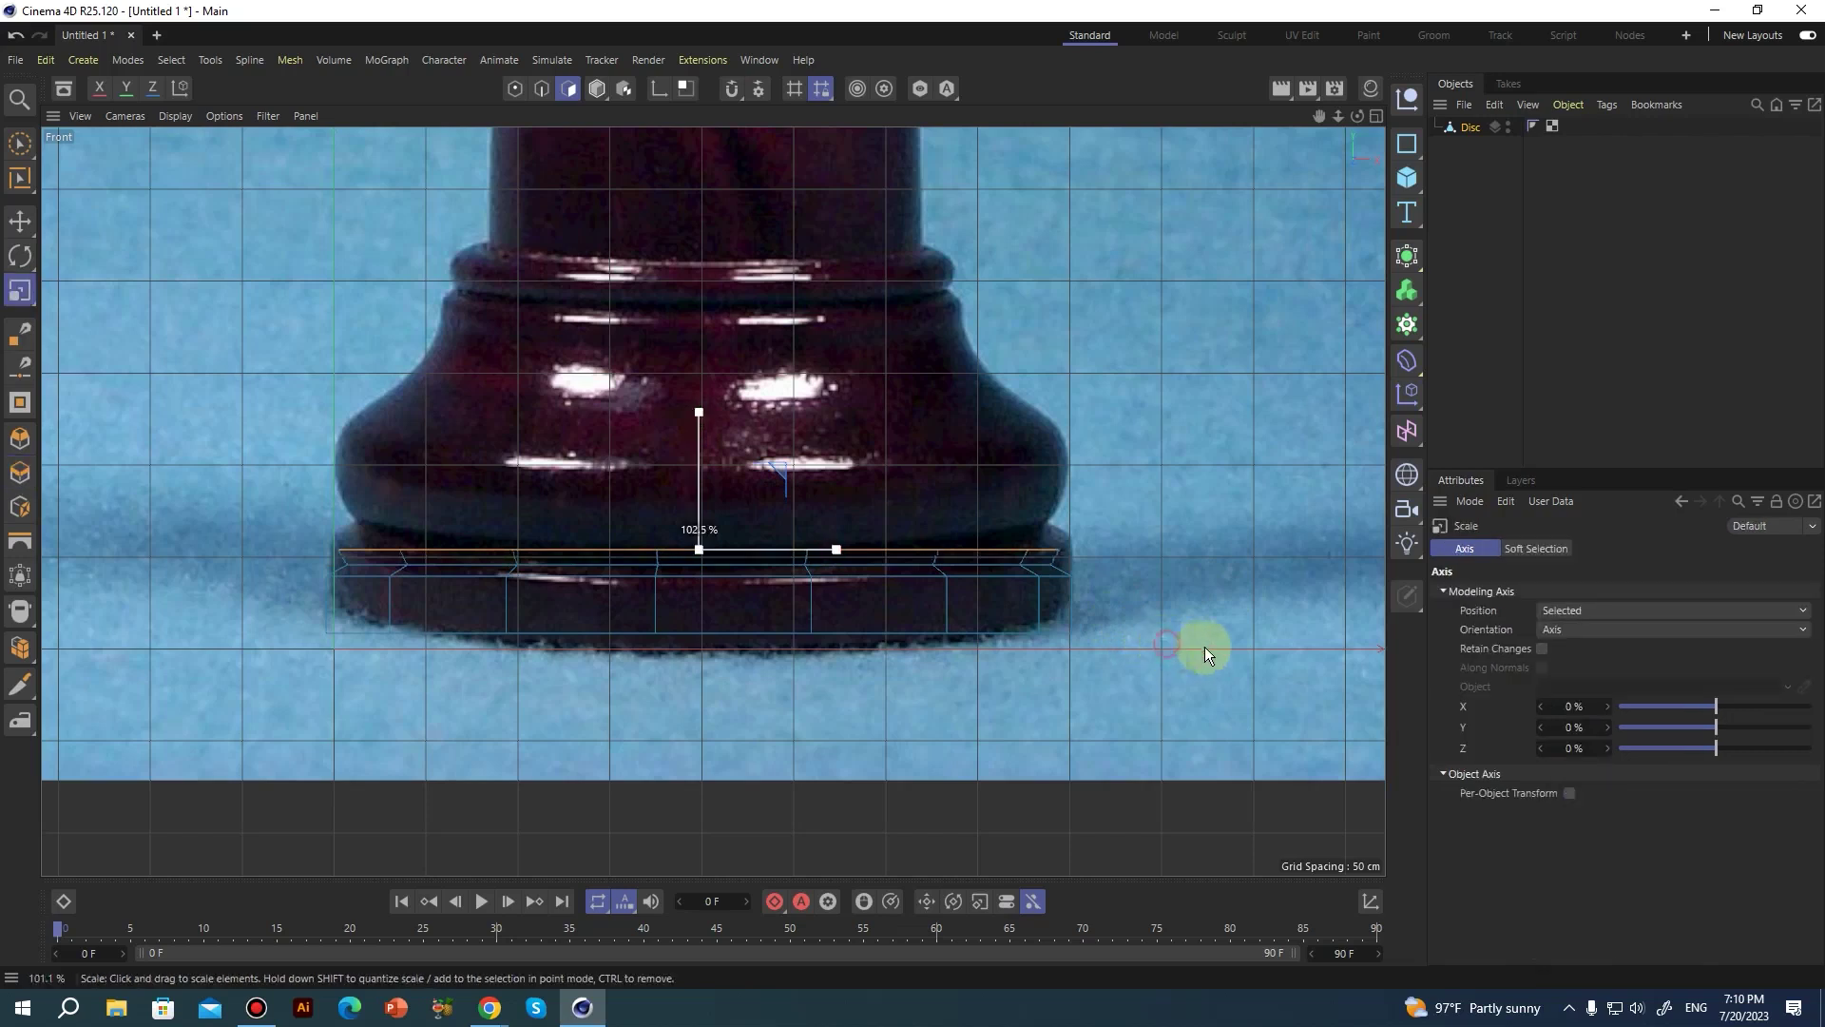
left_click_drag(1235, 647, 1291, 671)
key("d")
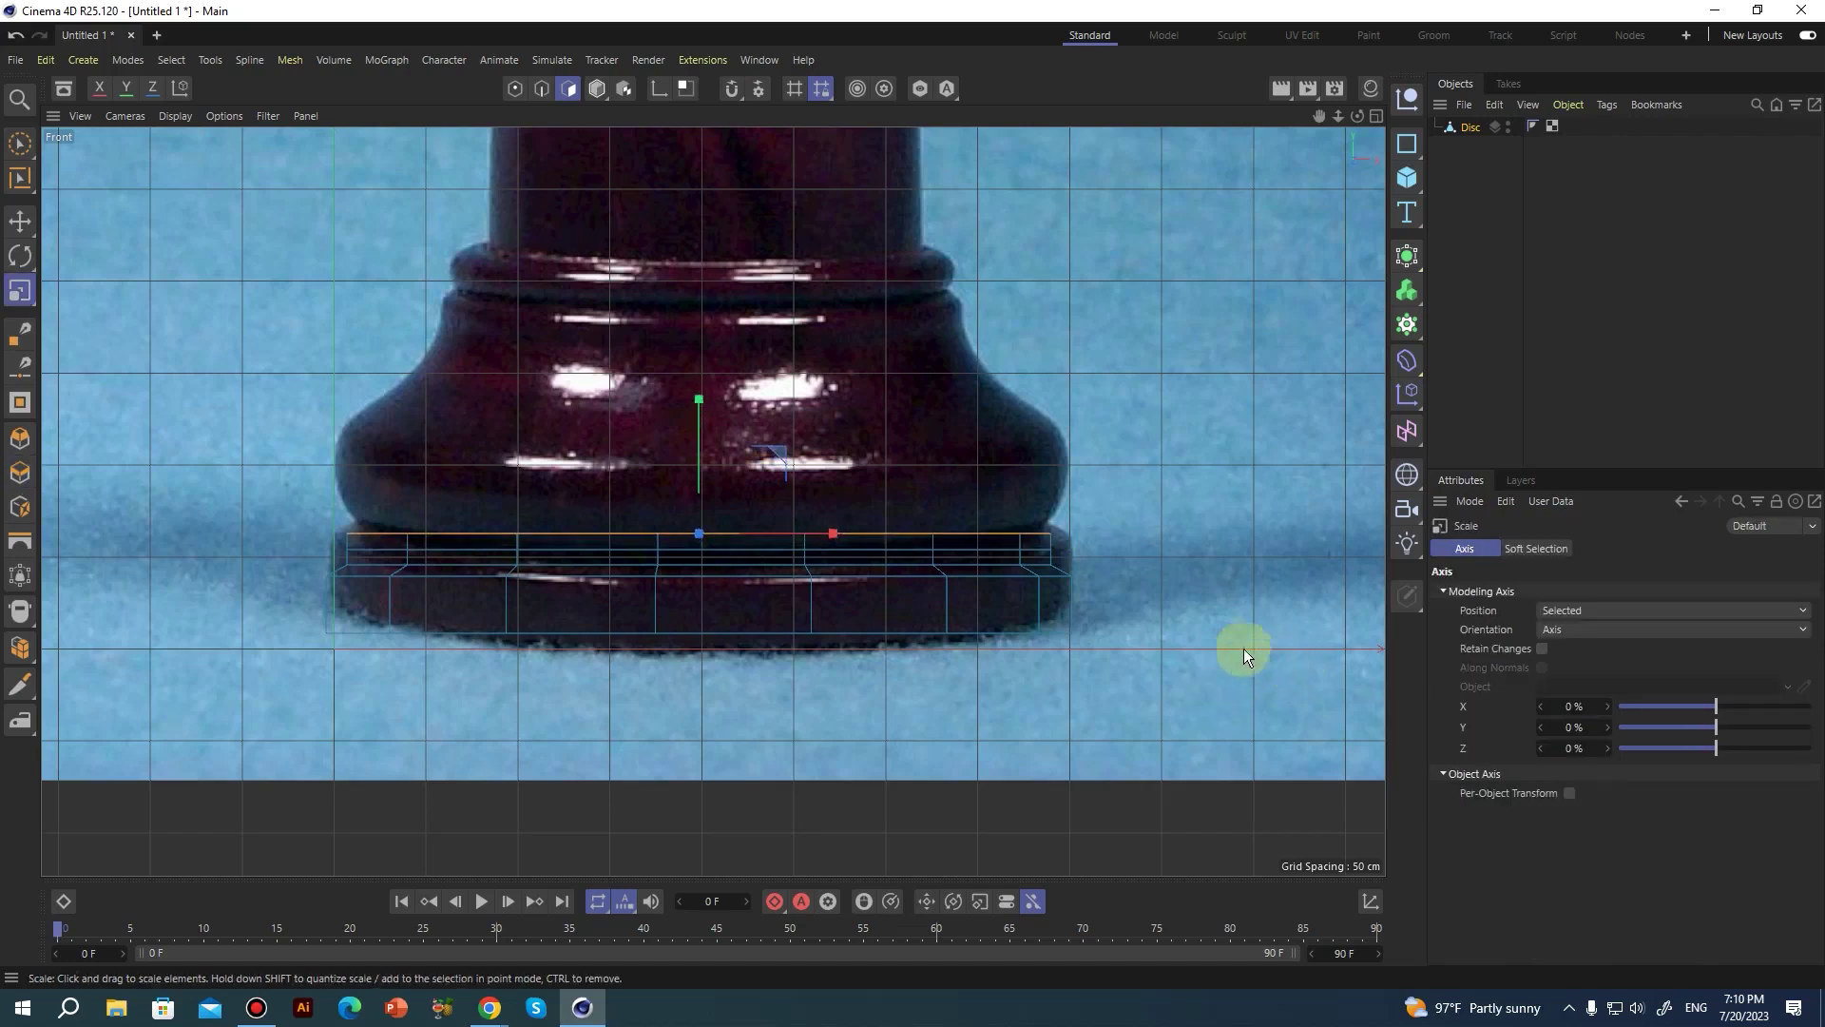
left_click_drag(1094, 603, 1213, 634)
Undo the thin groove extrusions and scalings down to the top of the lowest ring.
key("ctrl+z")
key("ctrl+z")
key("ctrl+z")
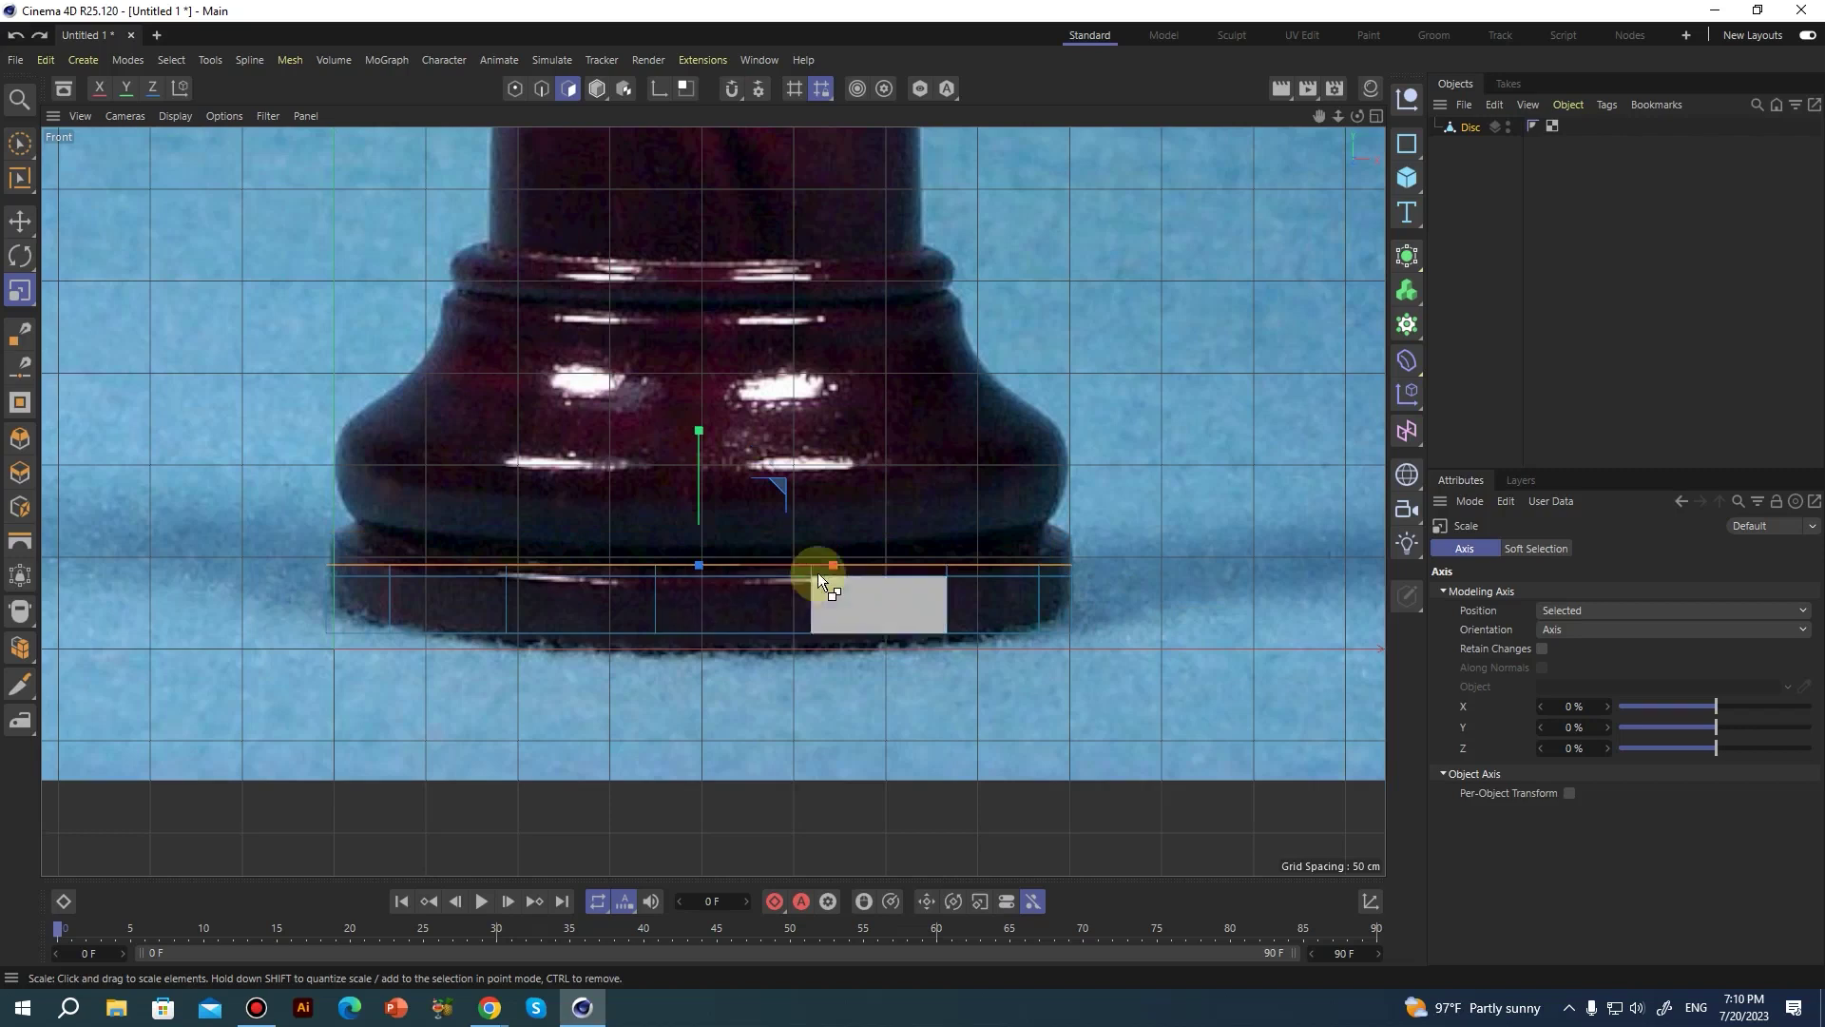
key("ctrl+z")
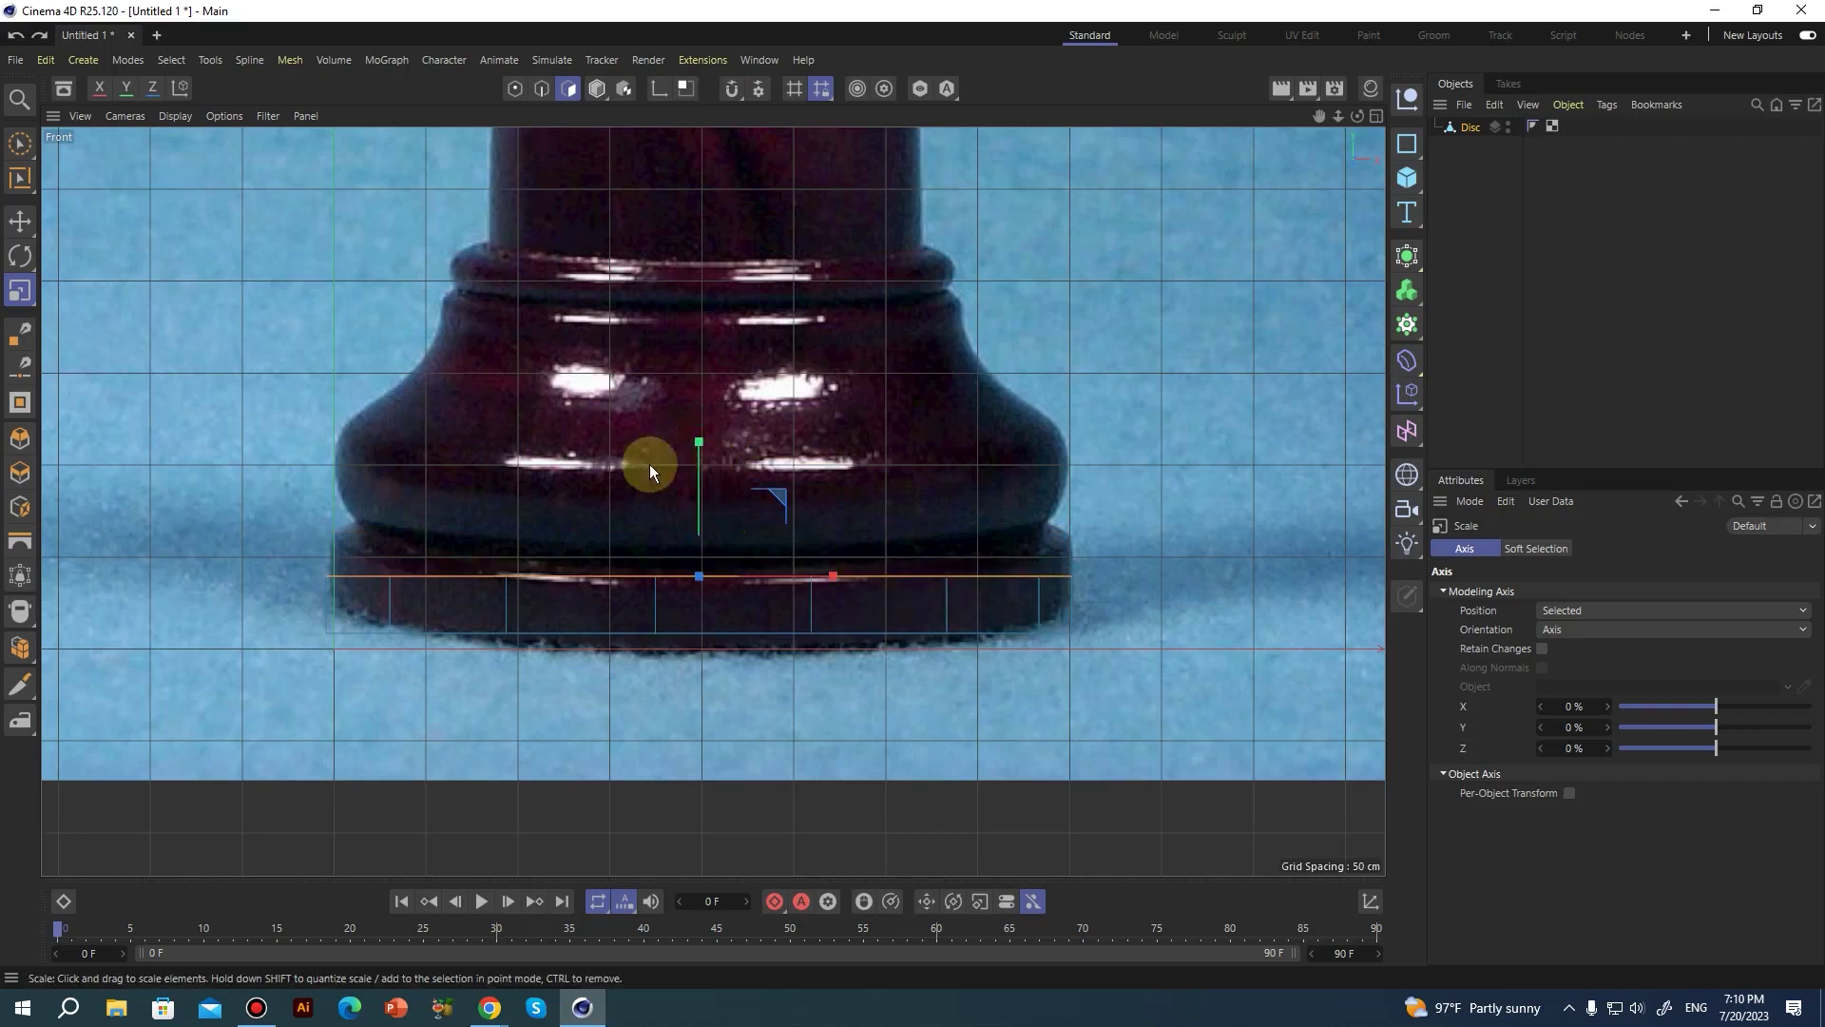
Raise the lowest ring's top polygons slightly along Y and extrude them 9.2 cm.
left_click(15, 225)
left_click_drag(712, 452, 704, 442)
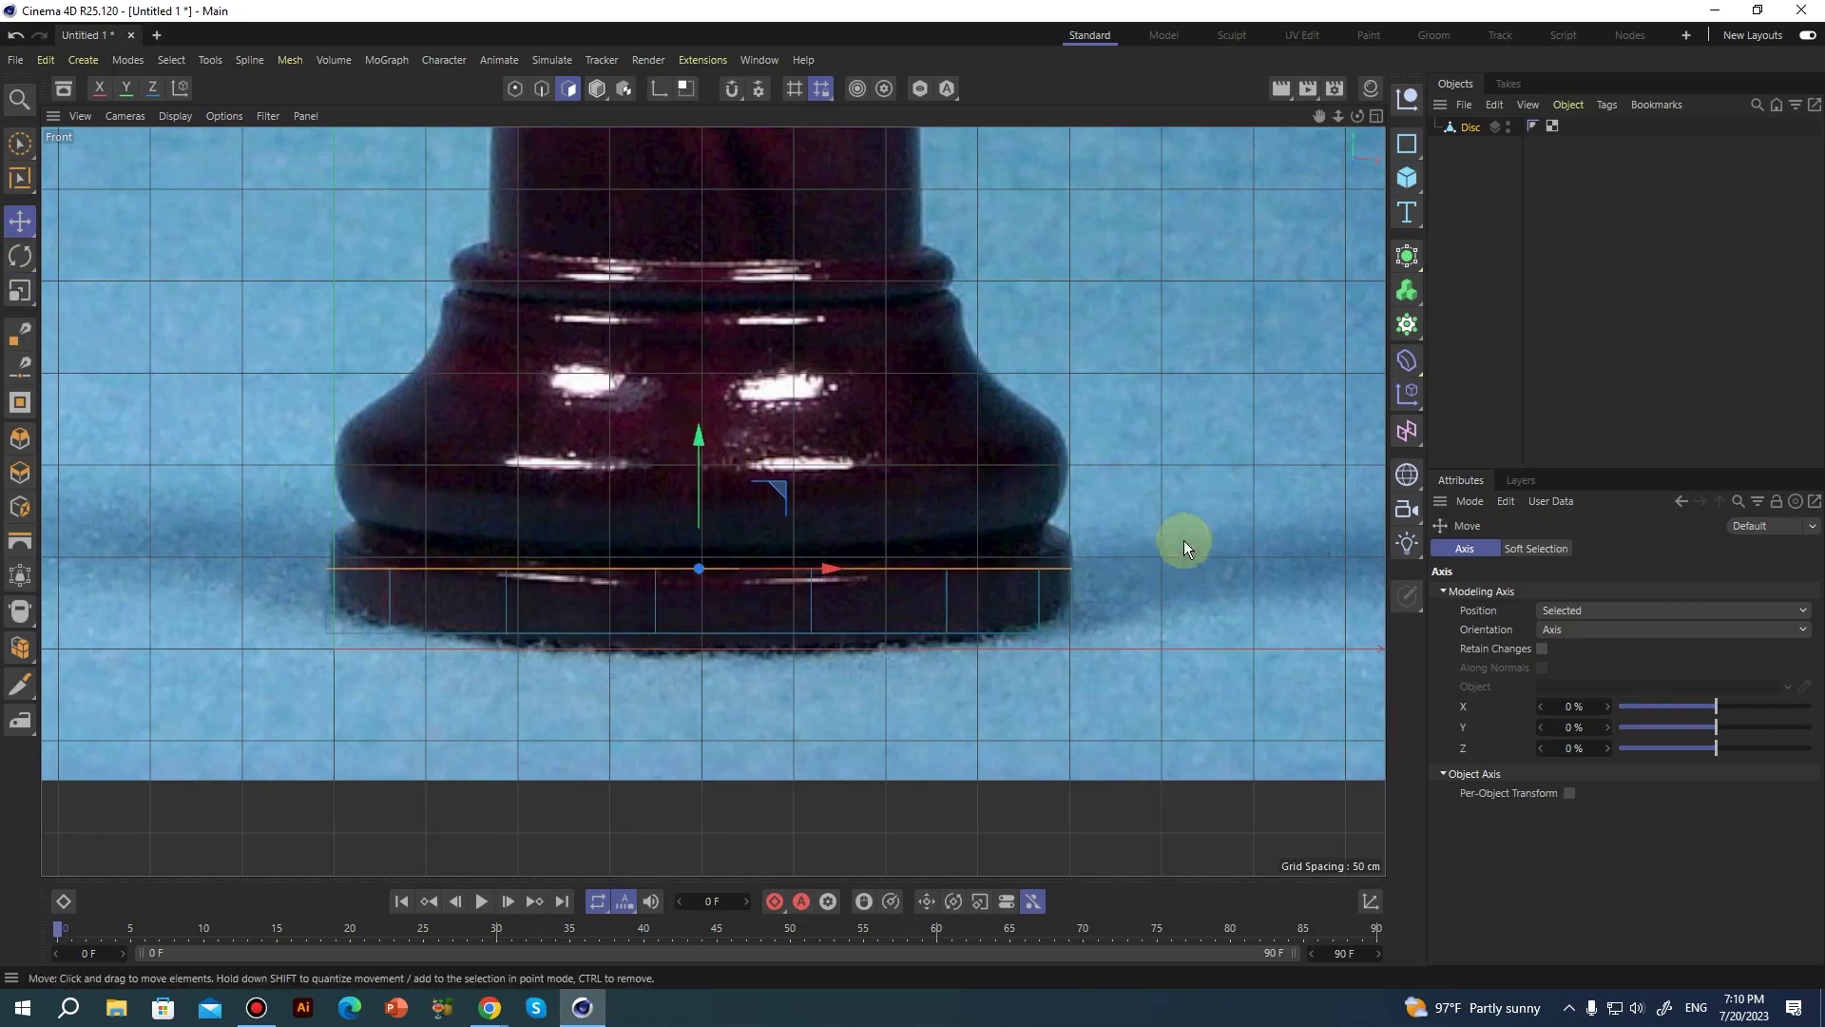
key("d")
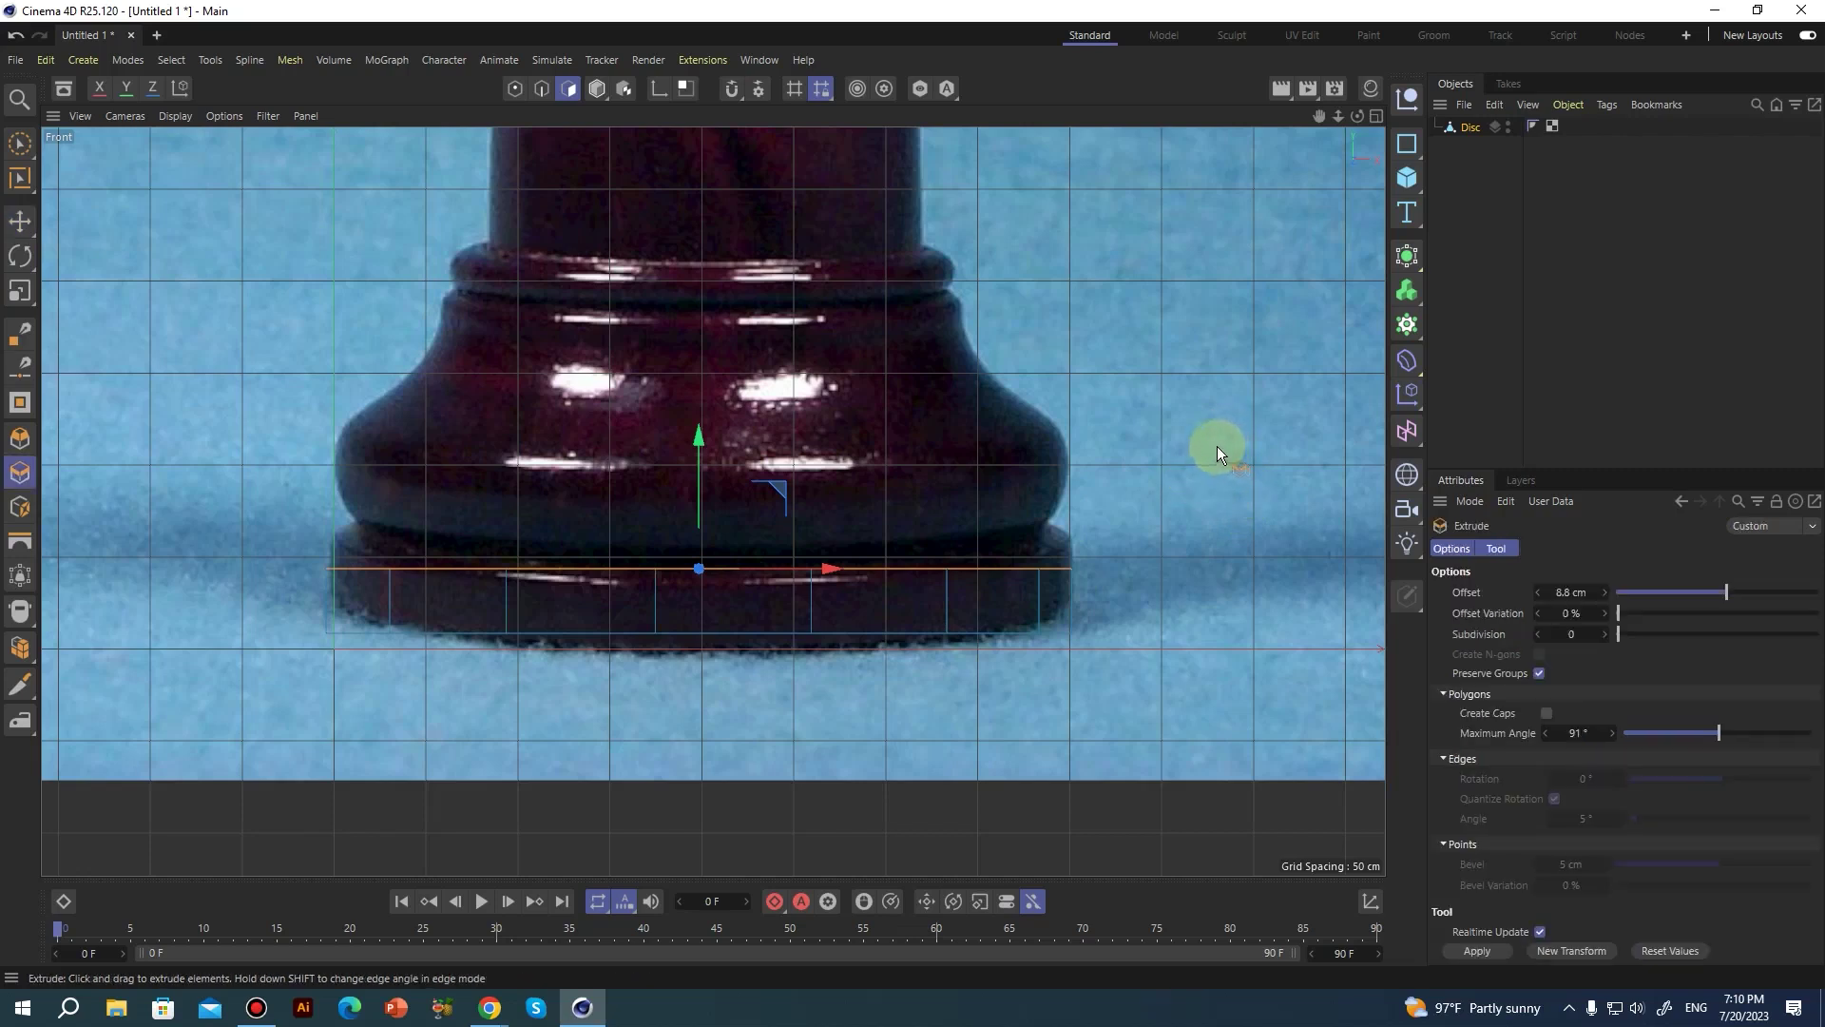
left_click_drag(1118, 422, 1140, 422)
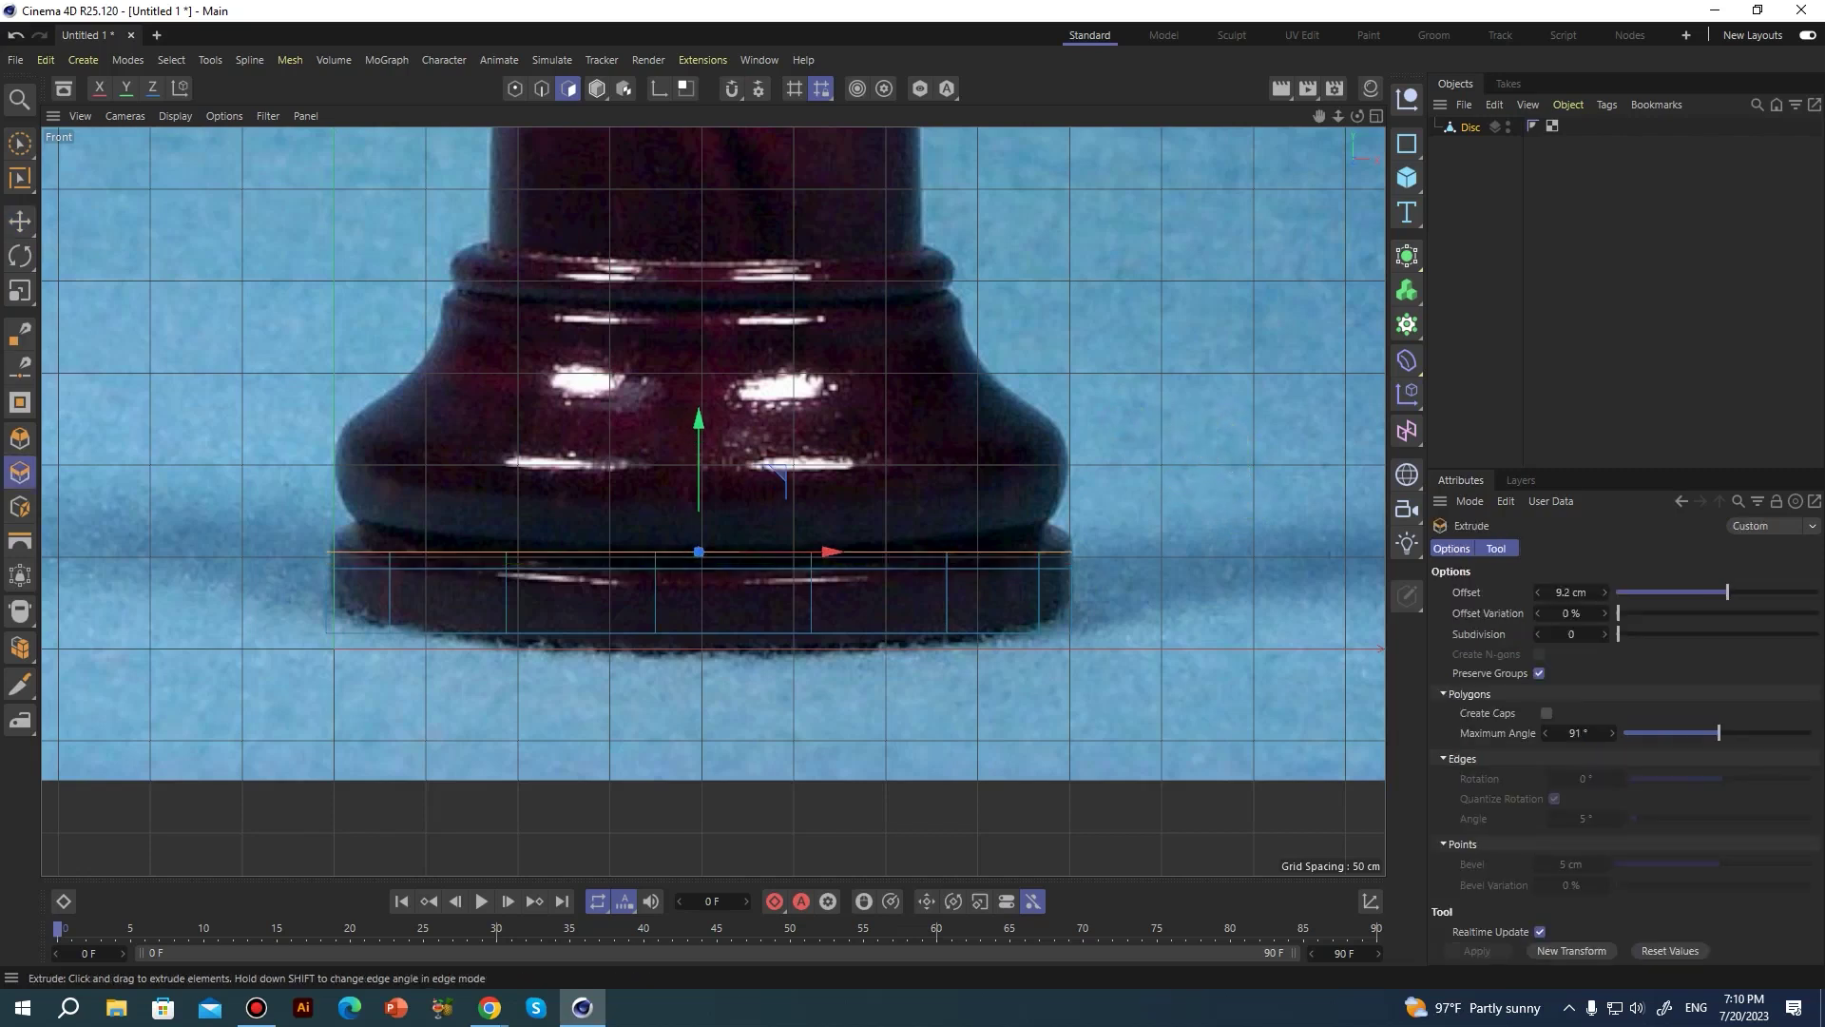
Scale the extruded top inward for the groove, then extrude another thin ring and scale it back out to the base's width.
key("t")
mouse_move(1150, 422)
left_mouse_down()
mouse_move(1109, 424)
mouse_move(1150, 425)
left_mouse_up()
key("d")
key("t")
left_click_drag(1071, 375, 1102, 390)
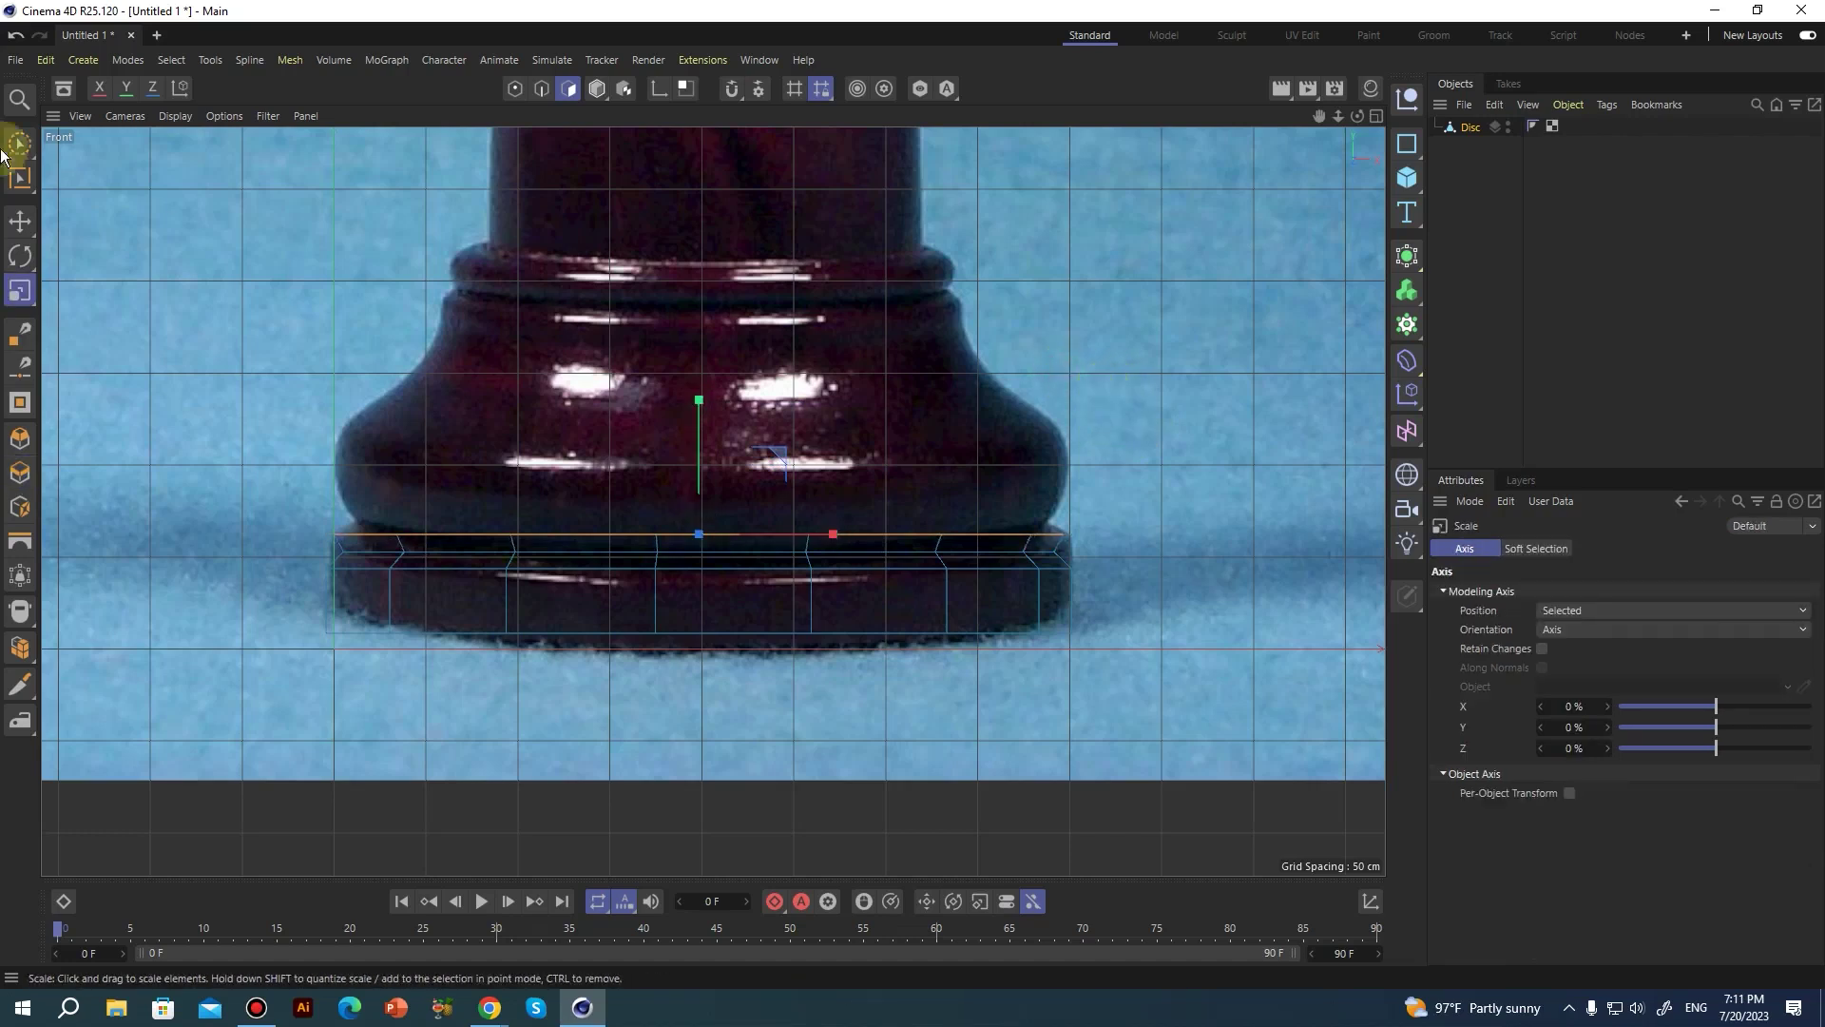
Raise the groove's top polygons slightly and extrude them 39.5 cm for the straight part of the base's bulge.
left_click(10, 219)
left_click_drag(706, 407, 705, 397)
key("d")
left_click_drag(1162, 395, 1173, 395)
left_click_drag(756, 429, 753, 367)
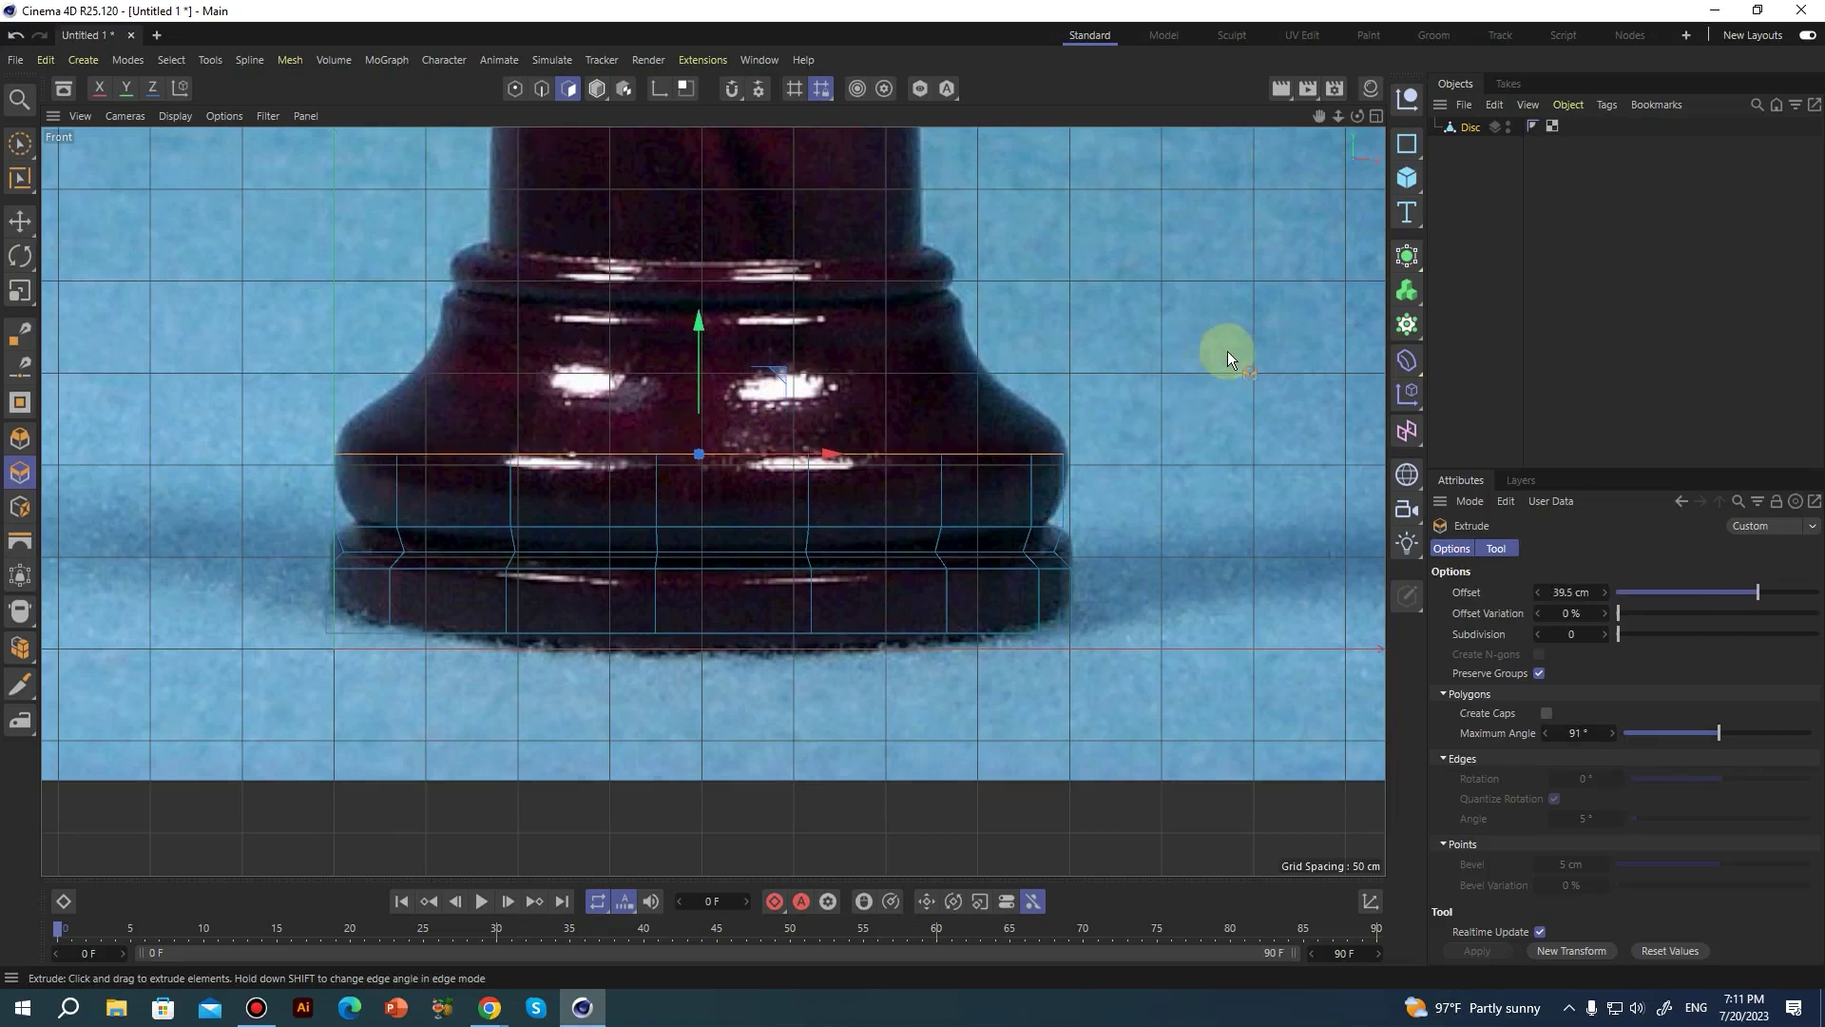
Extrude two more rings above the bulge and scale each inward to follow its upper curve in the reference picture.
left_click_drag(1239, 339, 1251, 299)
key("t")
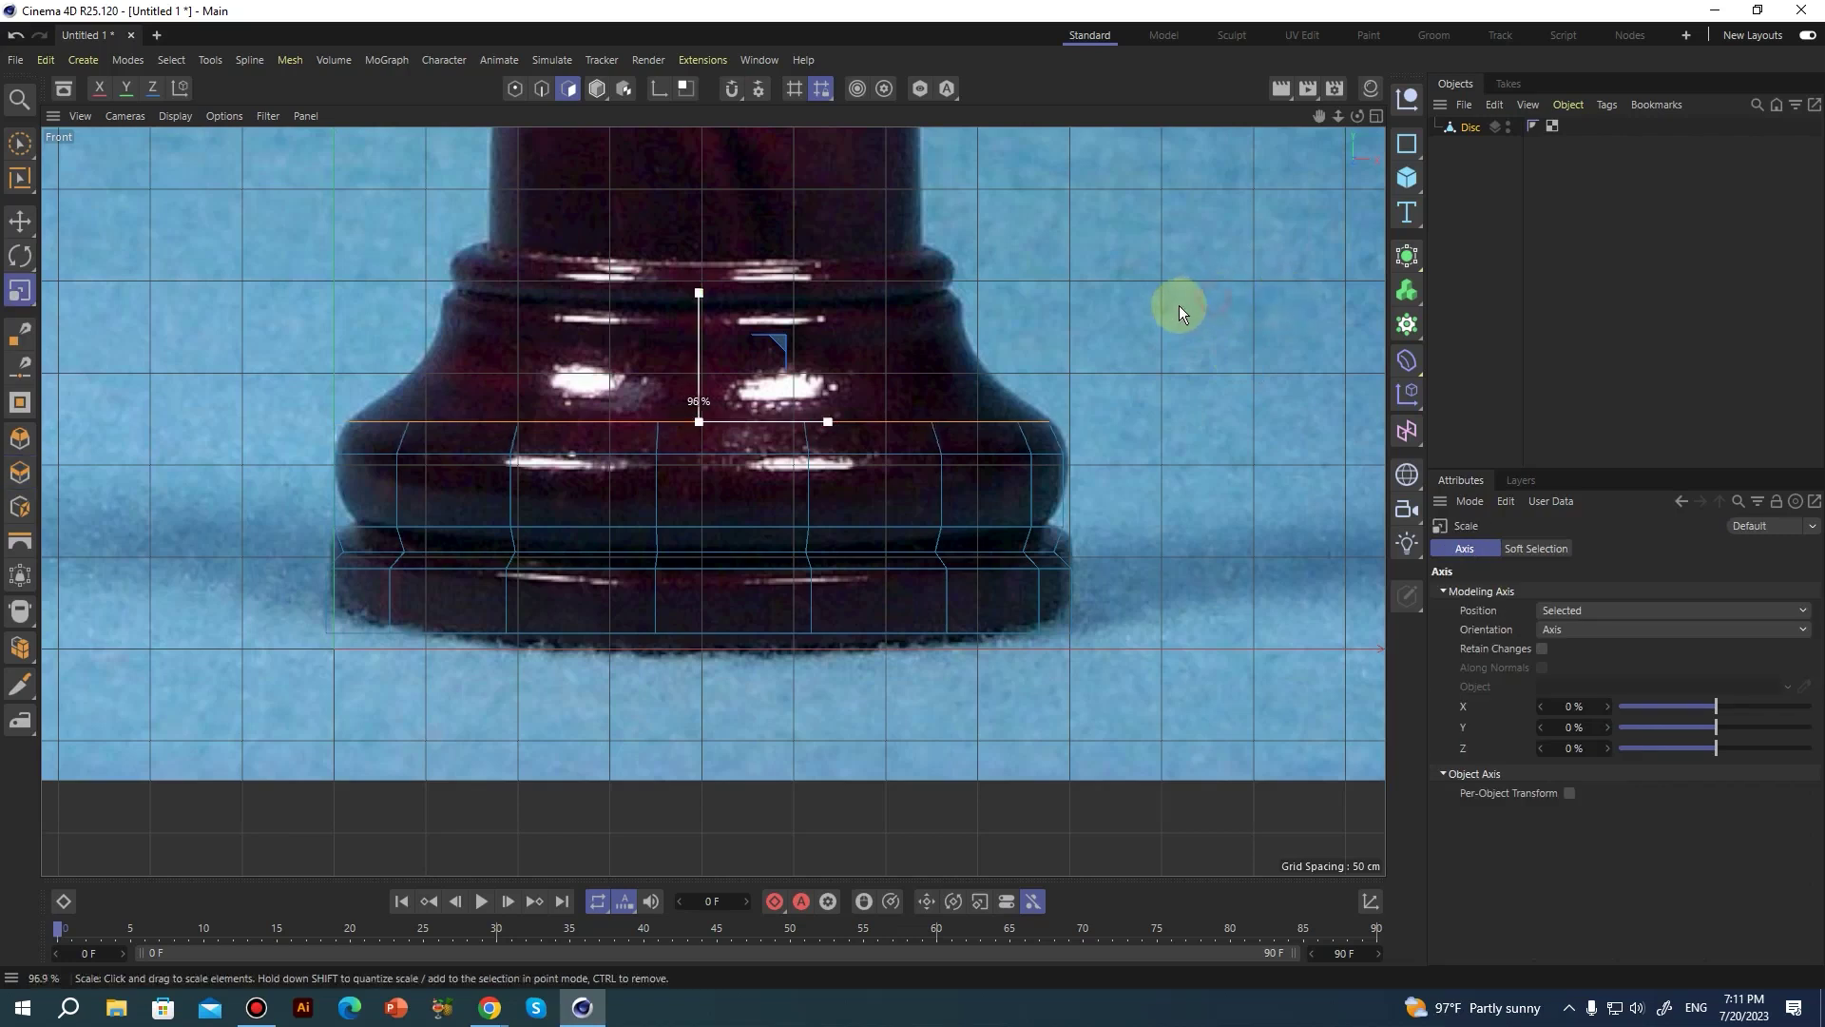
key("d")
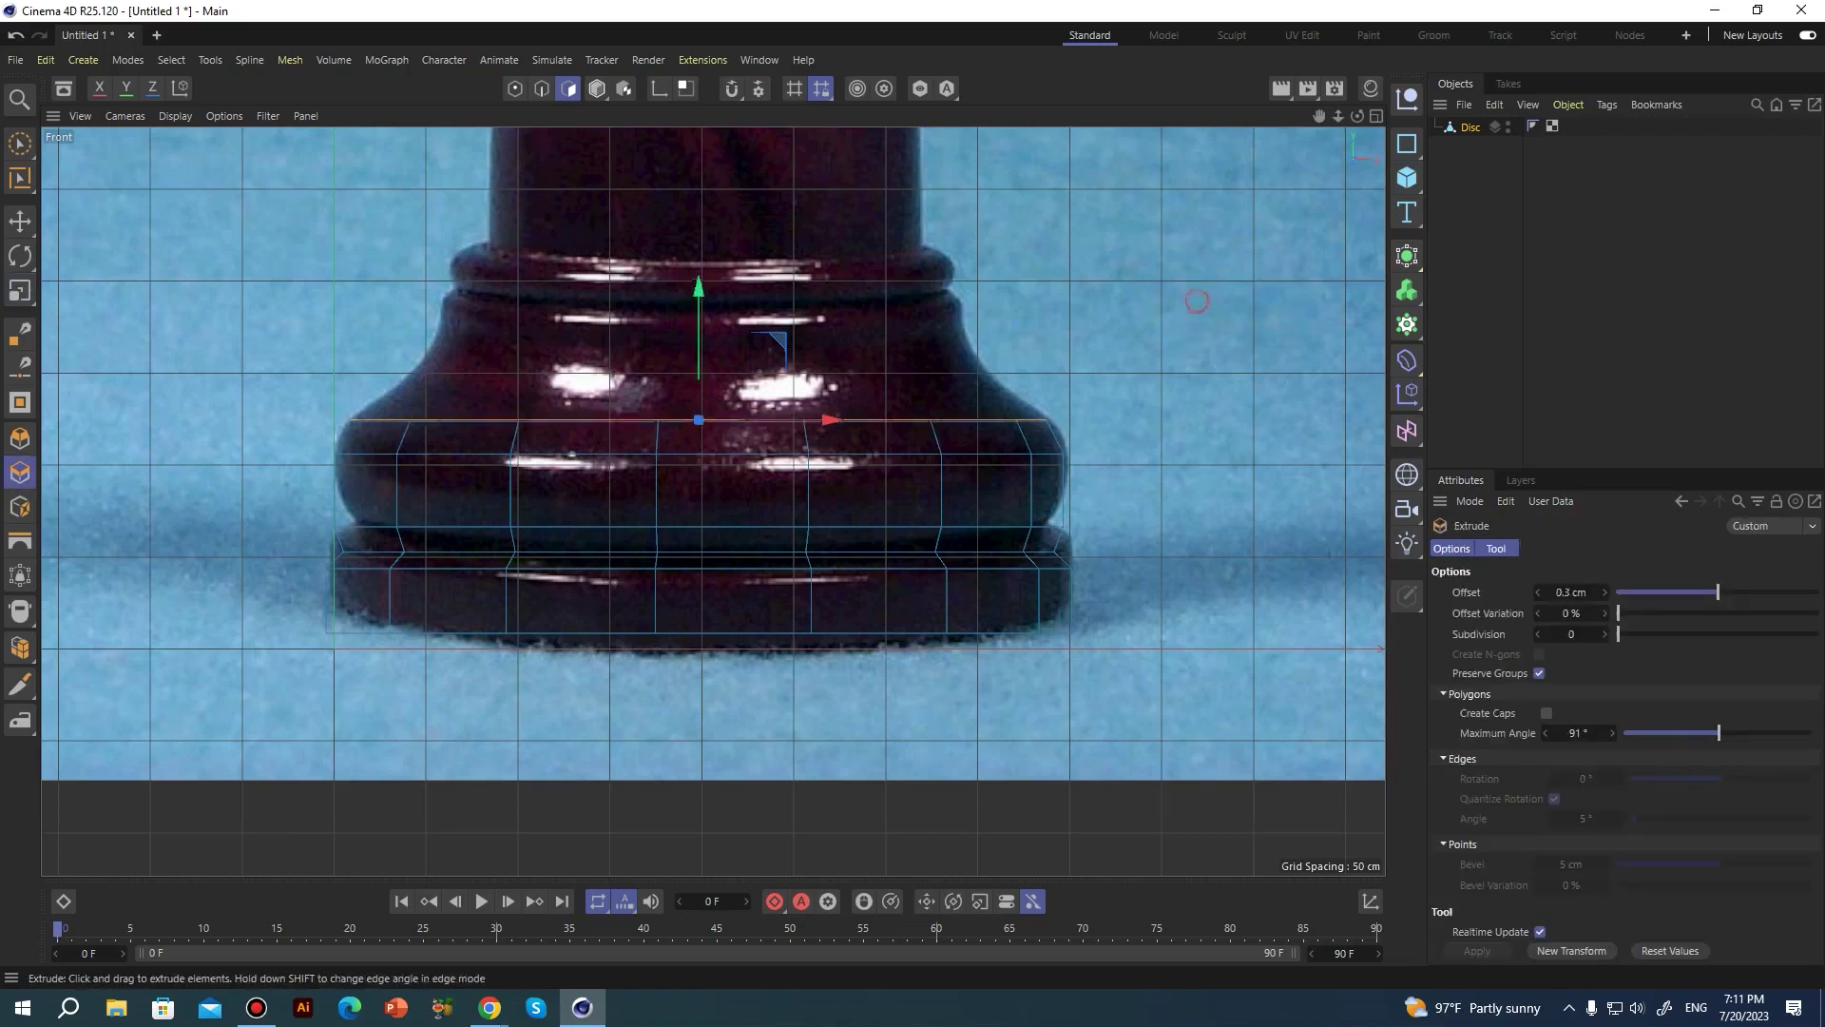
key("t")
left_click_drag(1194, 289, 1080, 232)
Try to extrude and taper one more ring above the bulge and adjust its height.
key("d")
key("t")
left_click(19, 221)
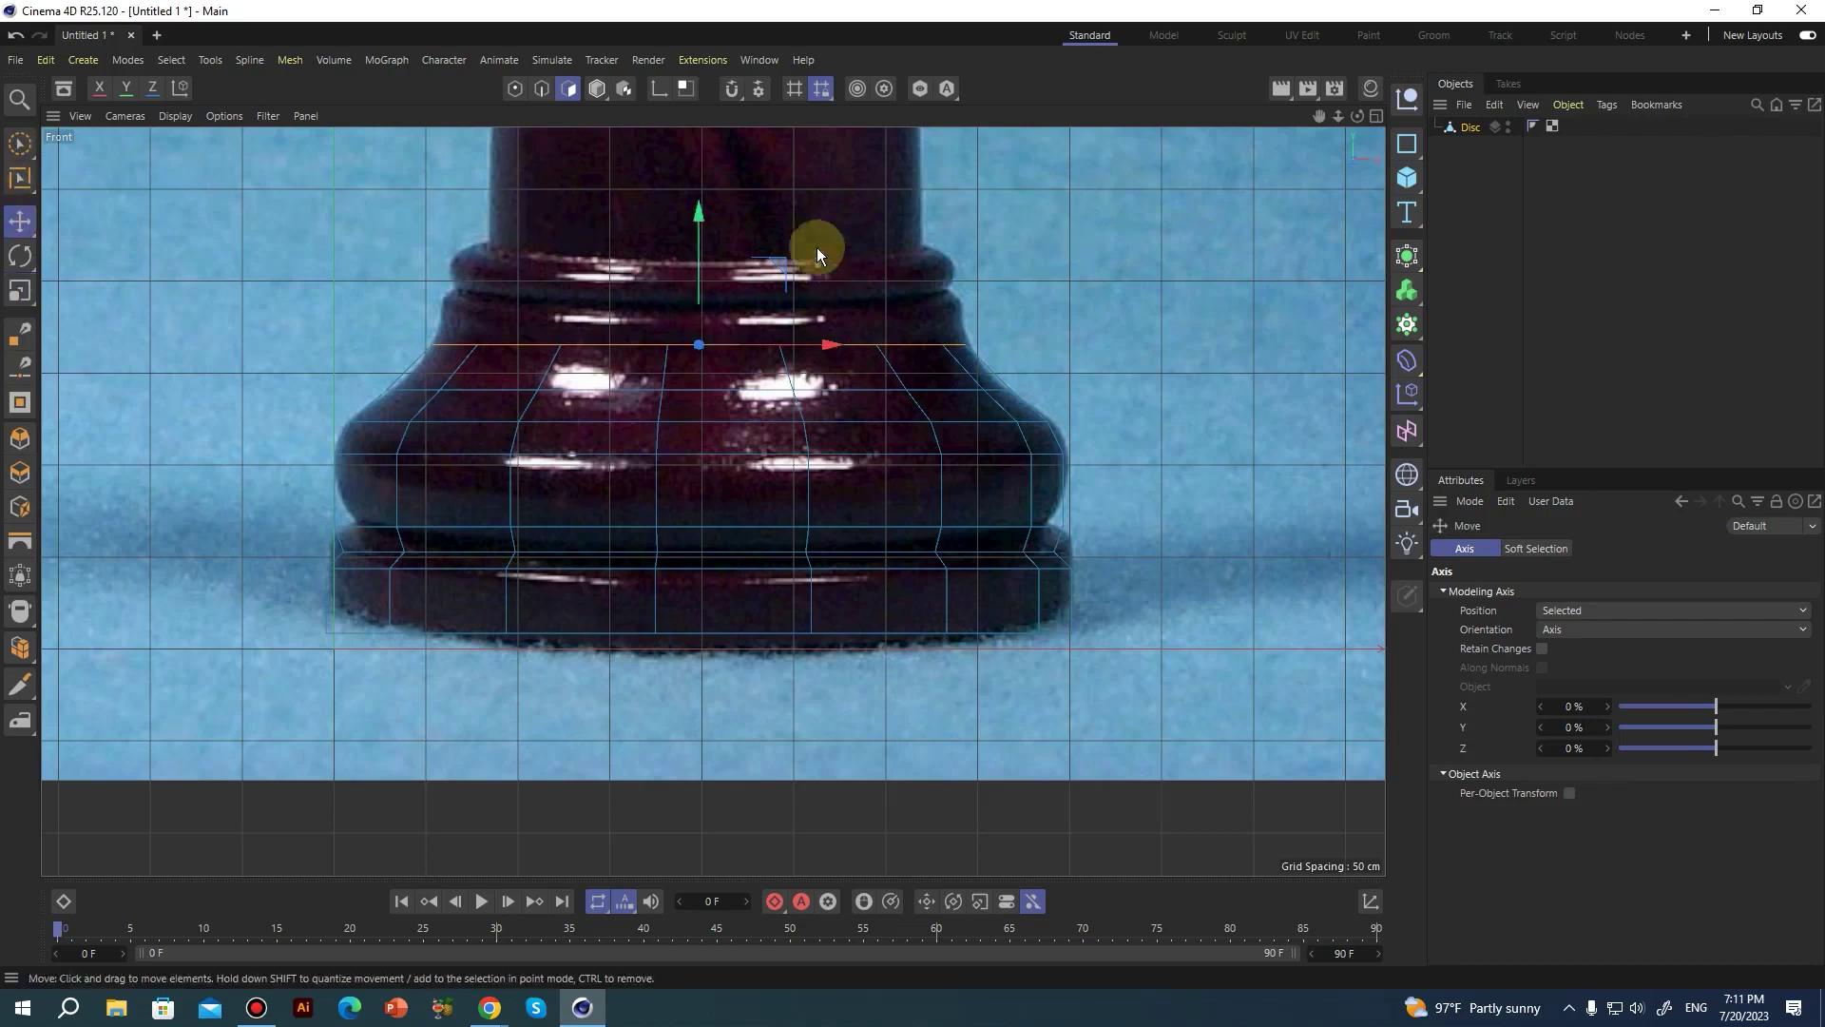
left_click_drag(710, 209, 930, 268)
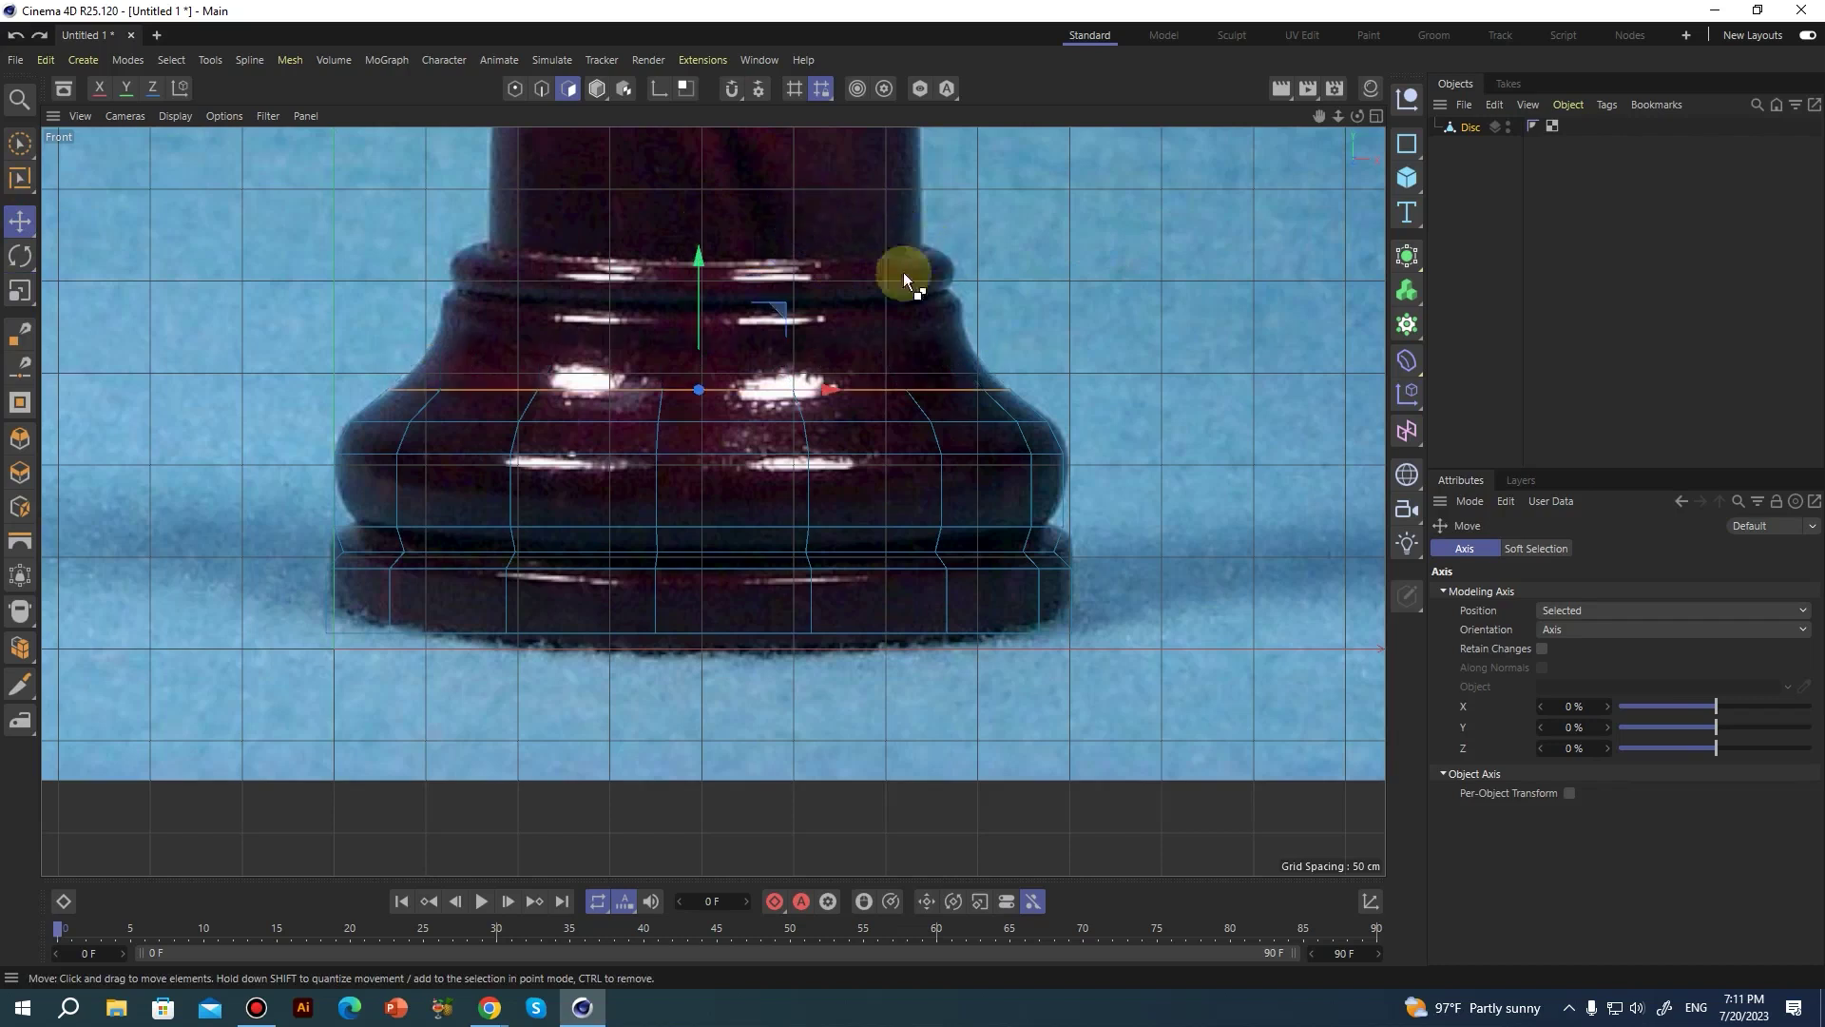
Extrude and taper further rings up the base's slope to just below the collar, extruding the last one 12.7 cm.
middle_click(677, 300)
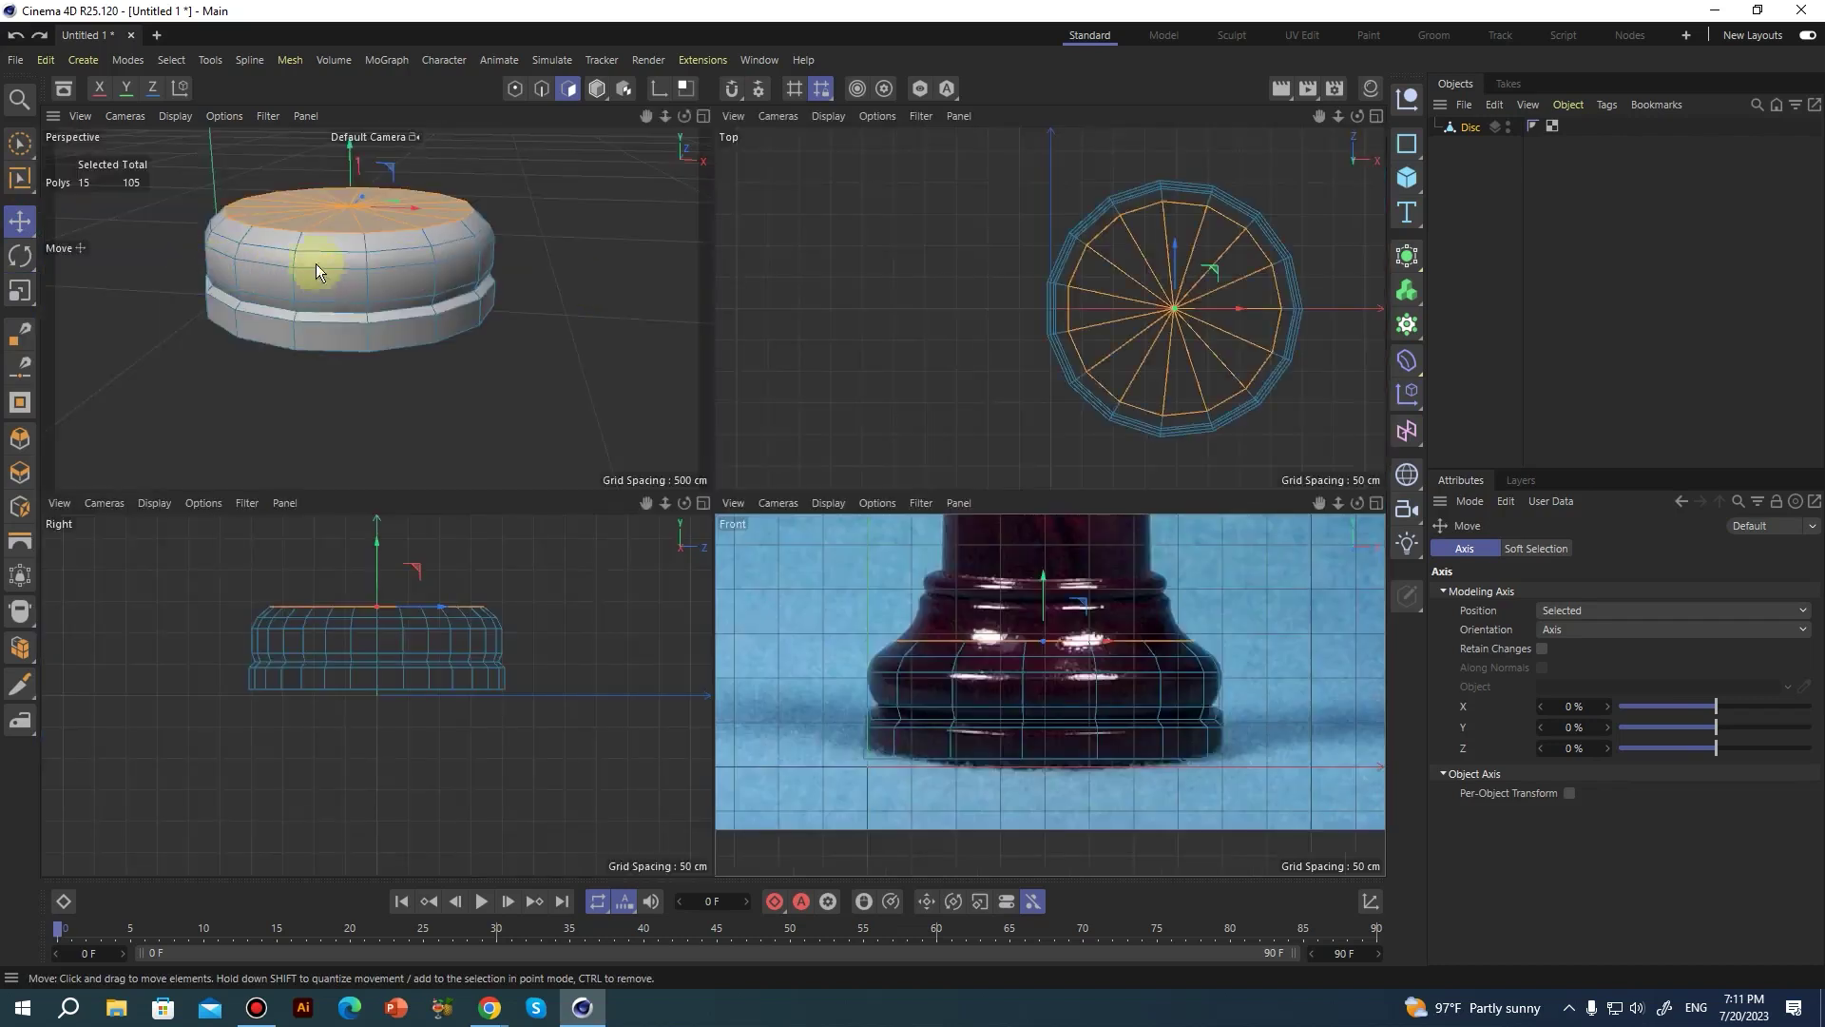
middle_click(991, 593)
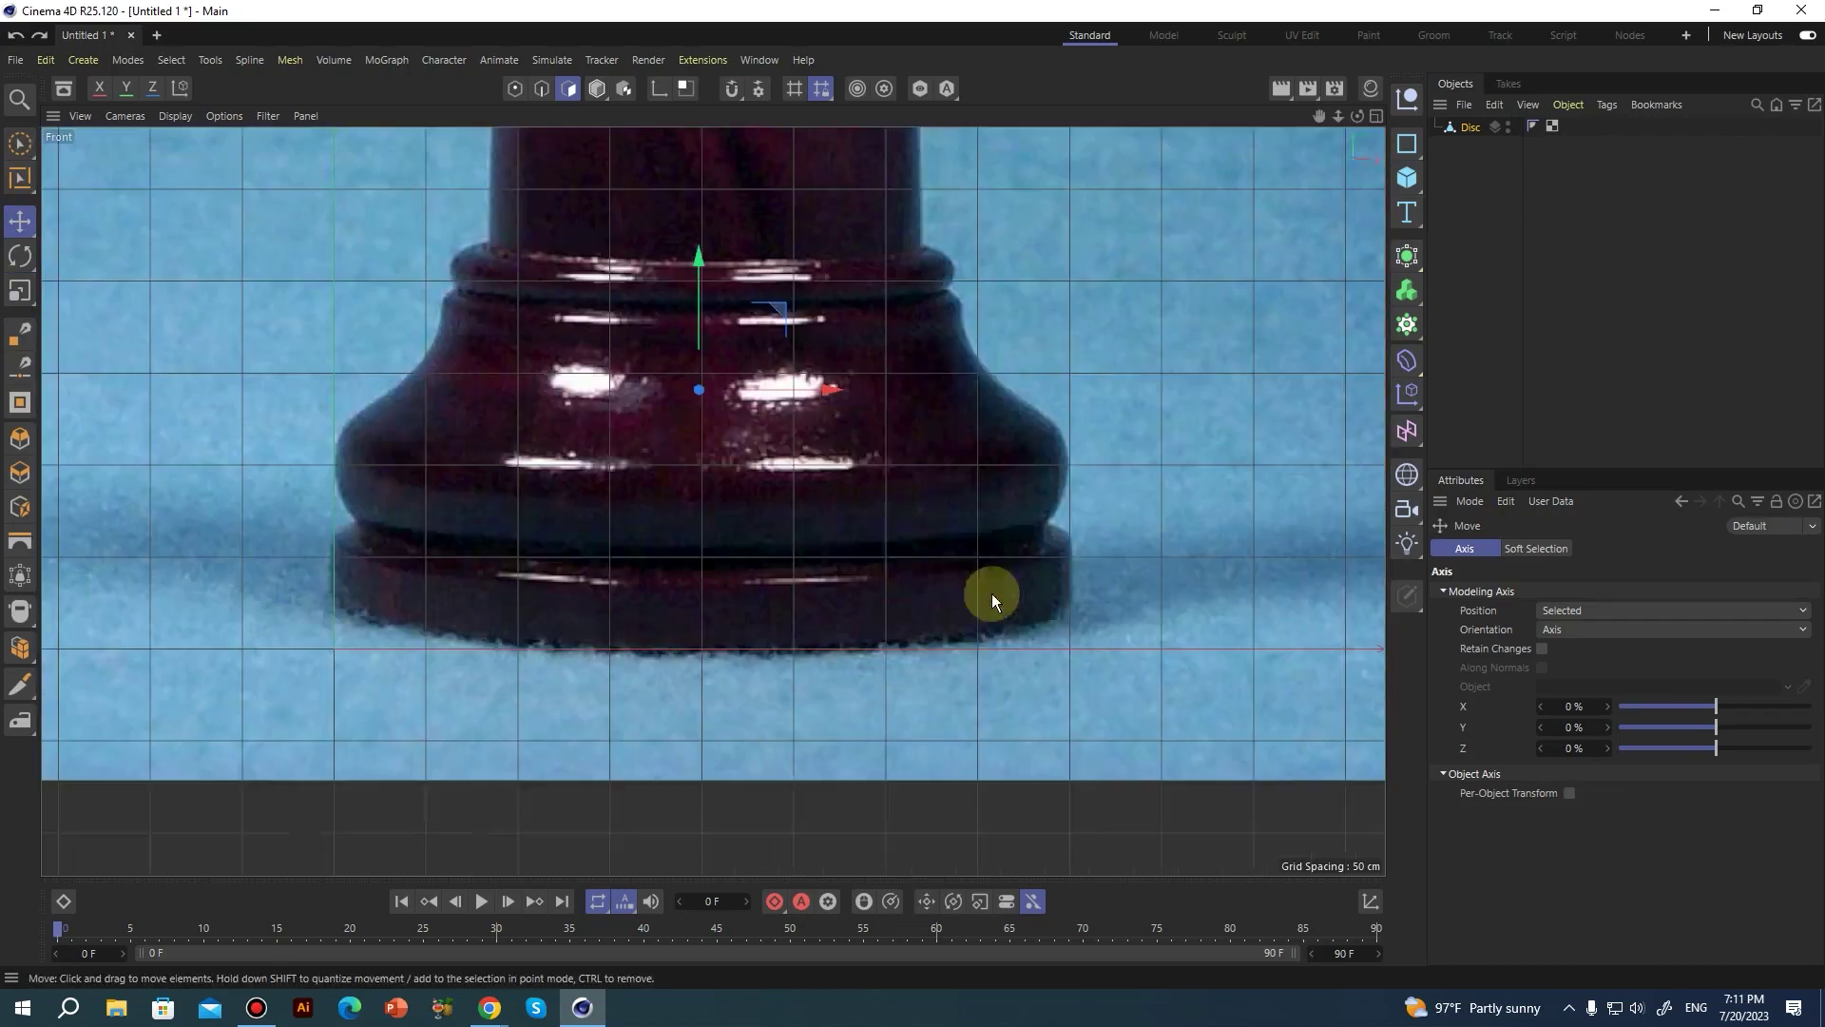
key("d")
mouse_move(1019, 355)
left_mouse_down()
mouse_move(1047, 355)
mouse_move(944, 367)
mouse_move(1026, 336)
mouse_move(971, 299)
mouse_move(1028, 325)
left_mouse_up()
key("t")
key("d")
key("t")
key("d")
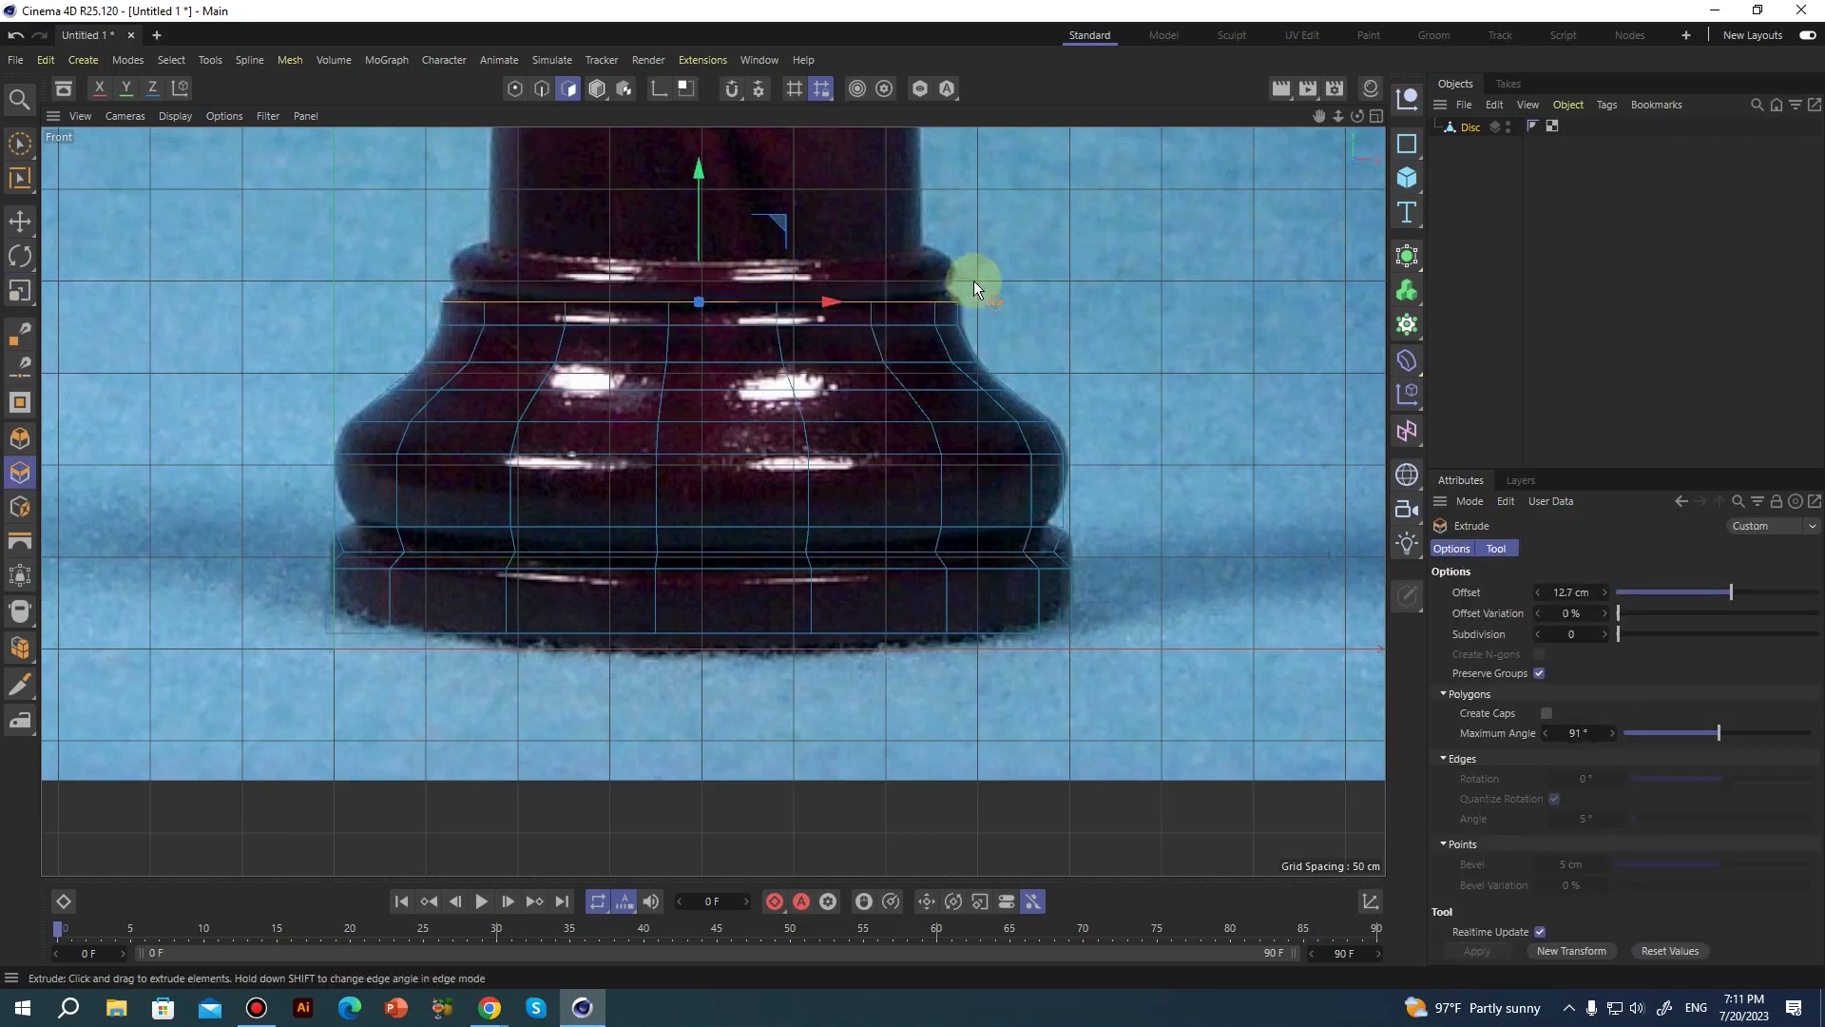
Extrude and scale the top polygons outward to form the collar, ending with a 7.9 cm extrusion.
left_click_drag(981, 293, 1076, 247)
key("t")
key("d")
key("t")
key("d")
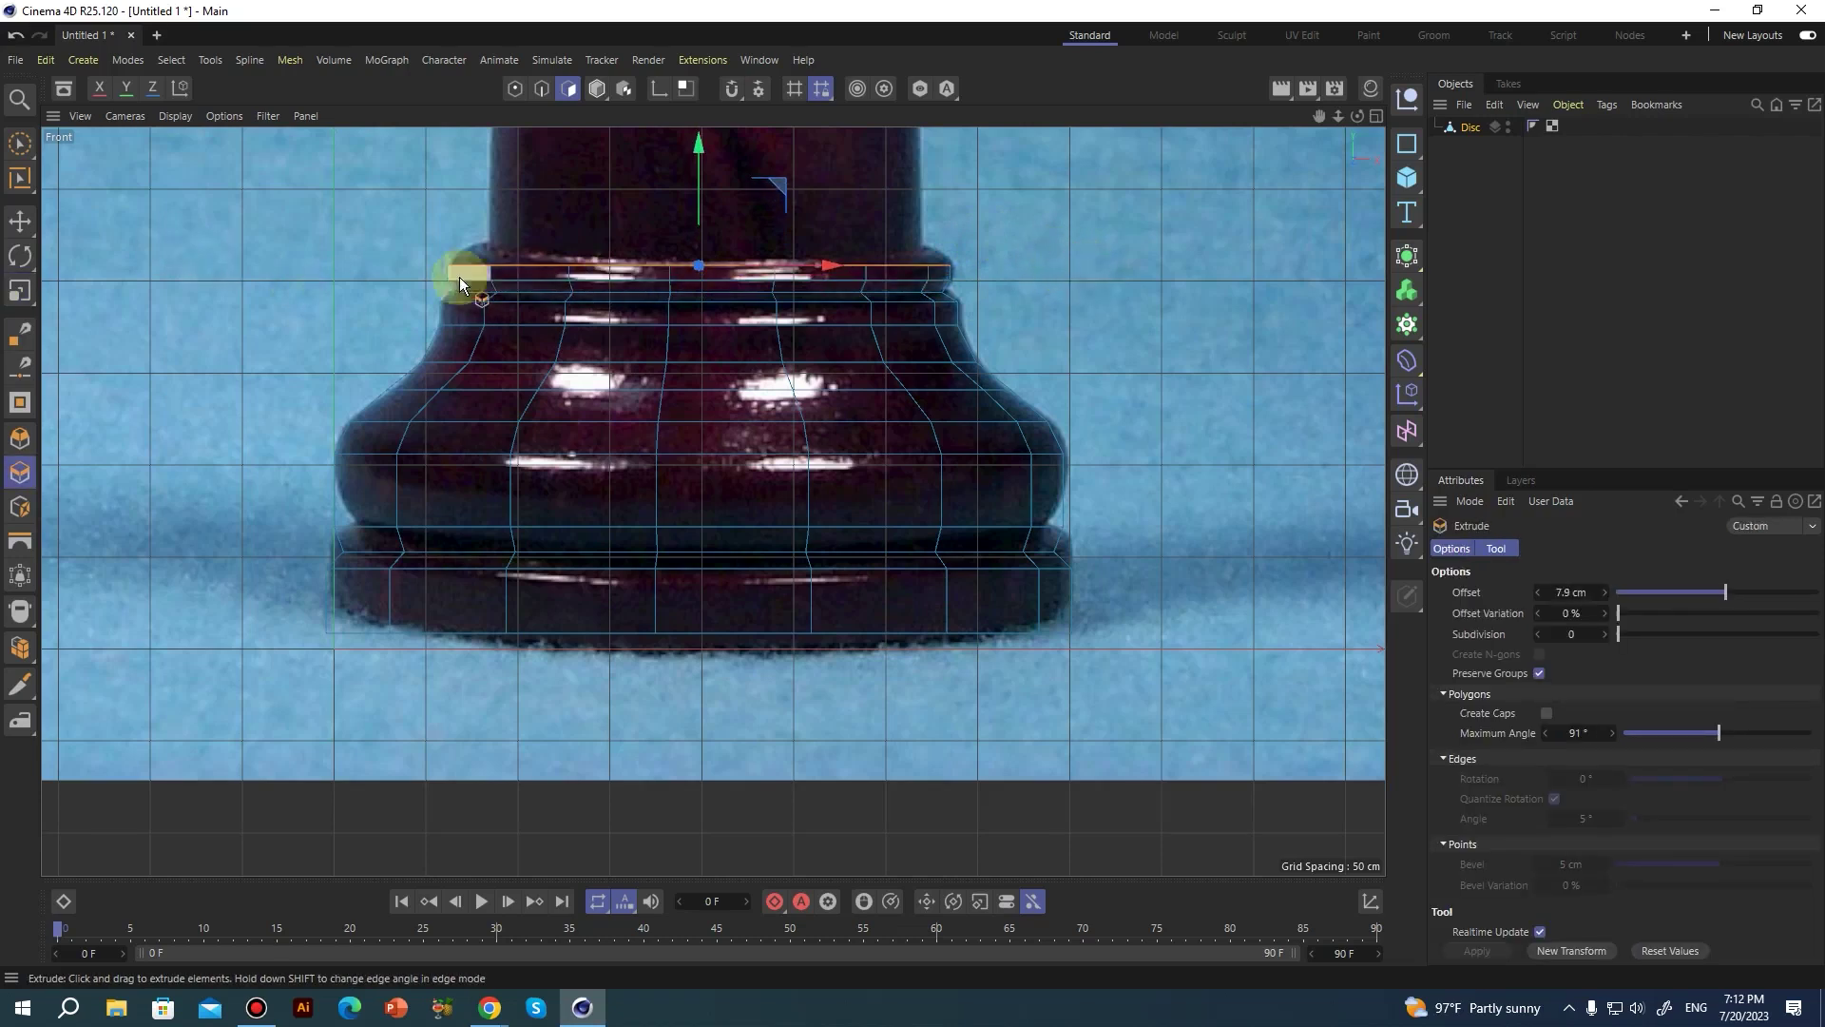
Extrude the collar's top further and scale it inward to the width of the rook's shaft.
left_click_drag(1143, 344, 1059, 329)
key("t")
key("d")
key("t")
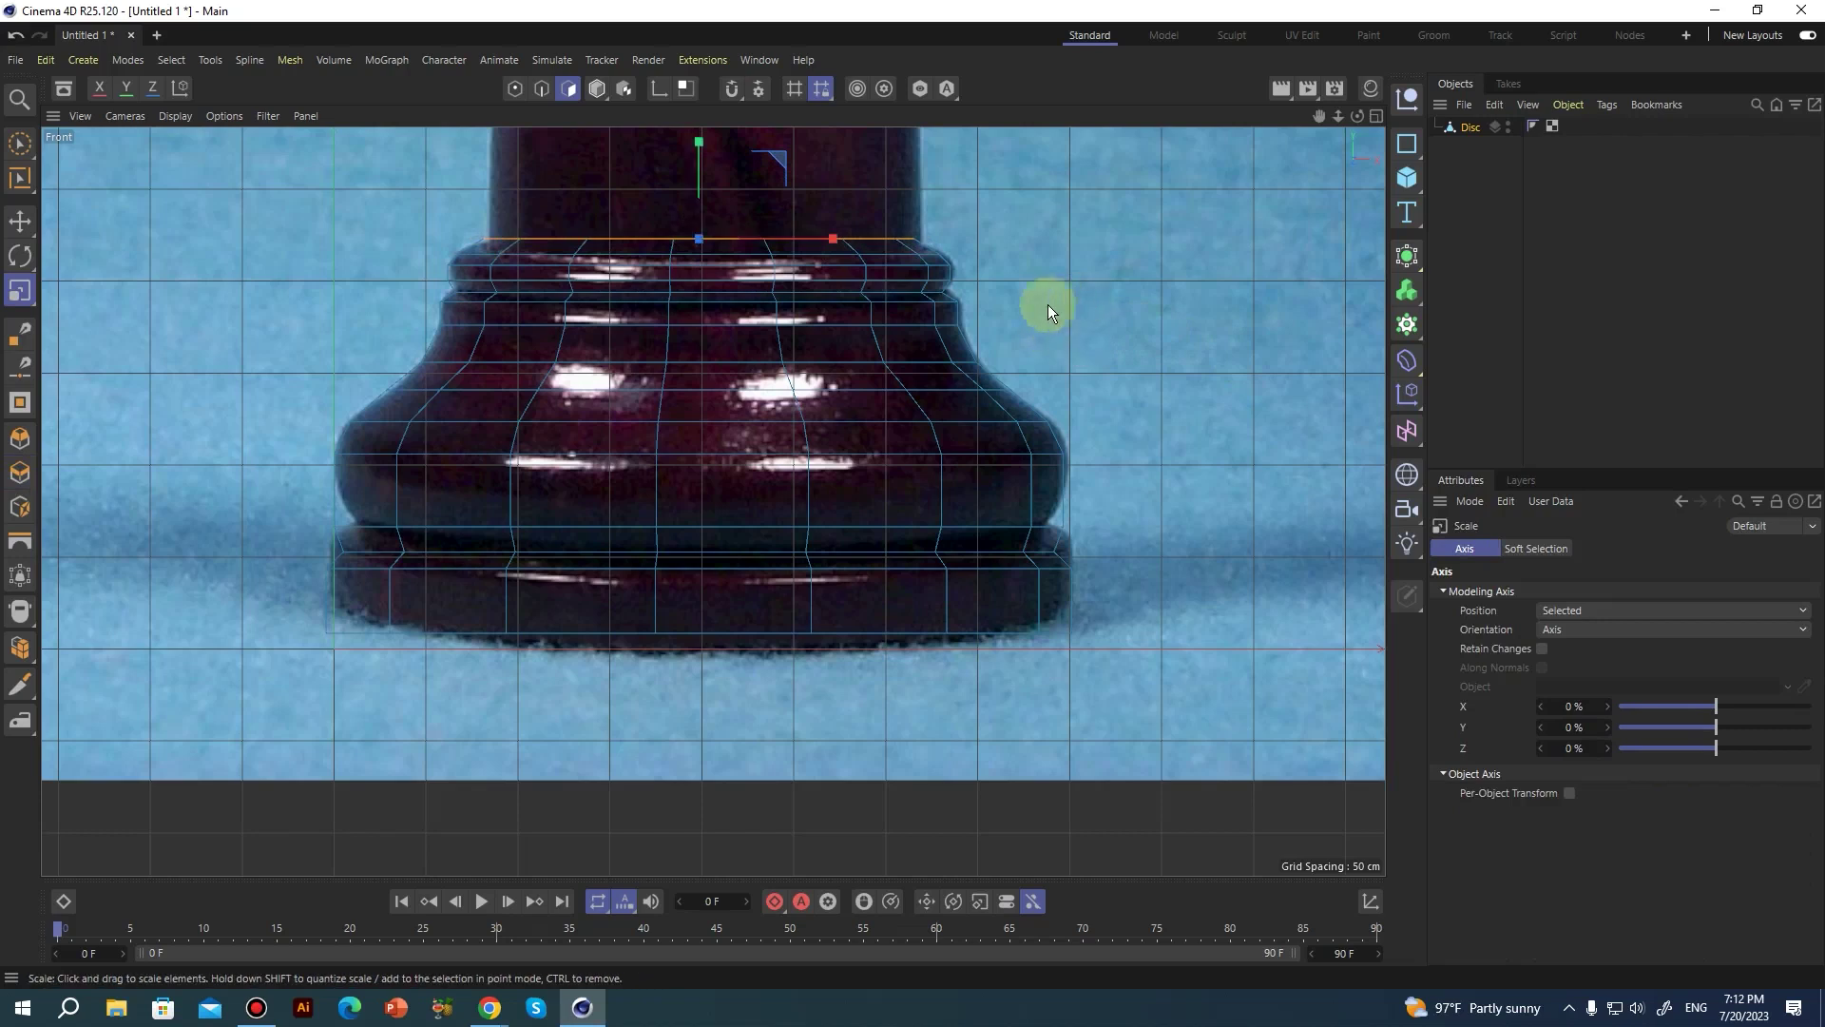
Extrude the collar's top polygons 177.1 cm for the lower shaft and scale them to about 96.5% to match its taper.
mouse_move(1019, 287)
right_mouse_down("alt")
mouse_move(740, 278)
mouse_move(1233, 292)
right_mouse_up("alt")
middle_click_drag(897, 255, 630, 450, "alt")
right_click_drag(616, 387, 640, 385, "alt")
scroll(640, 385, "up", 3)
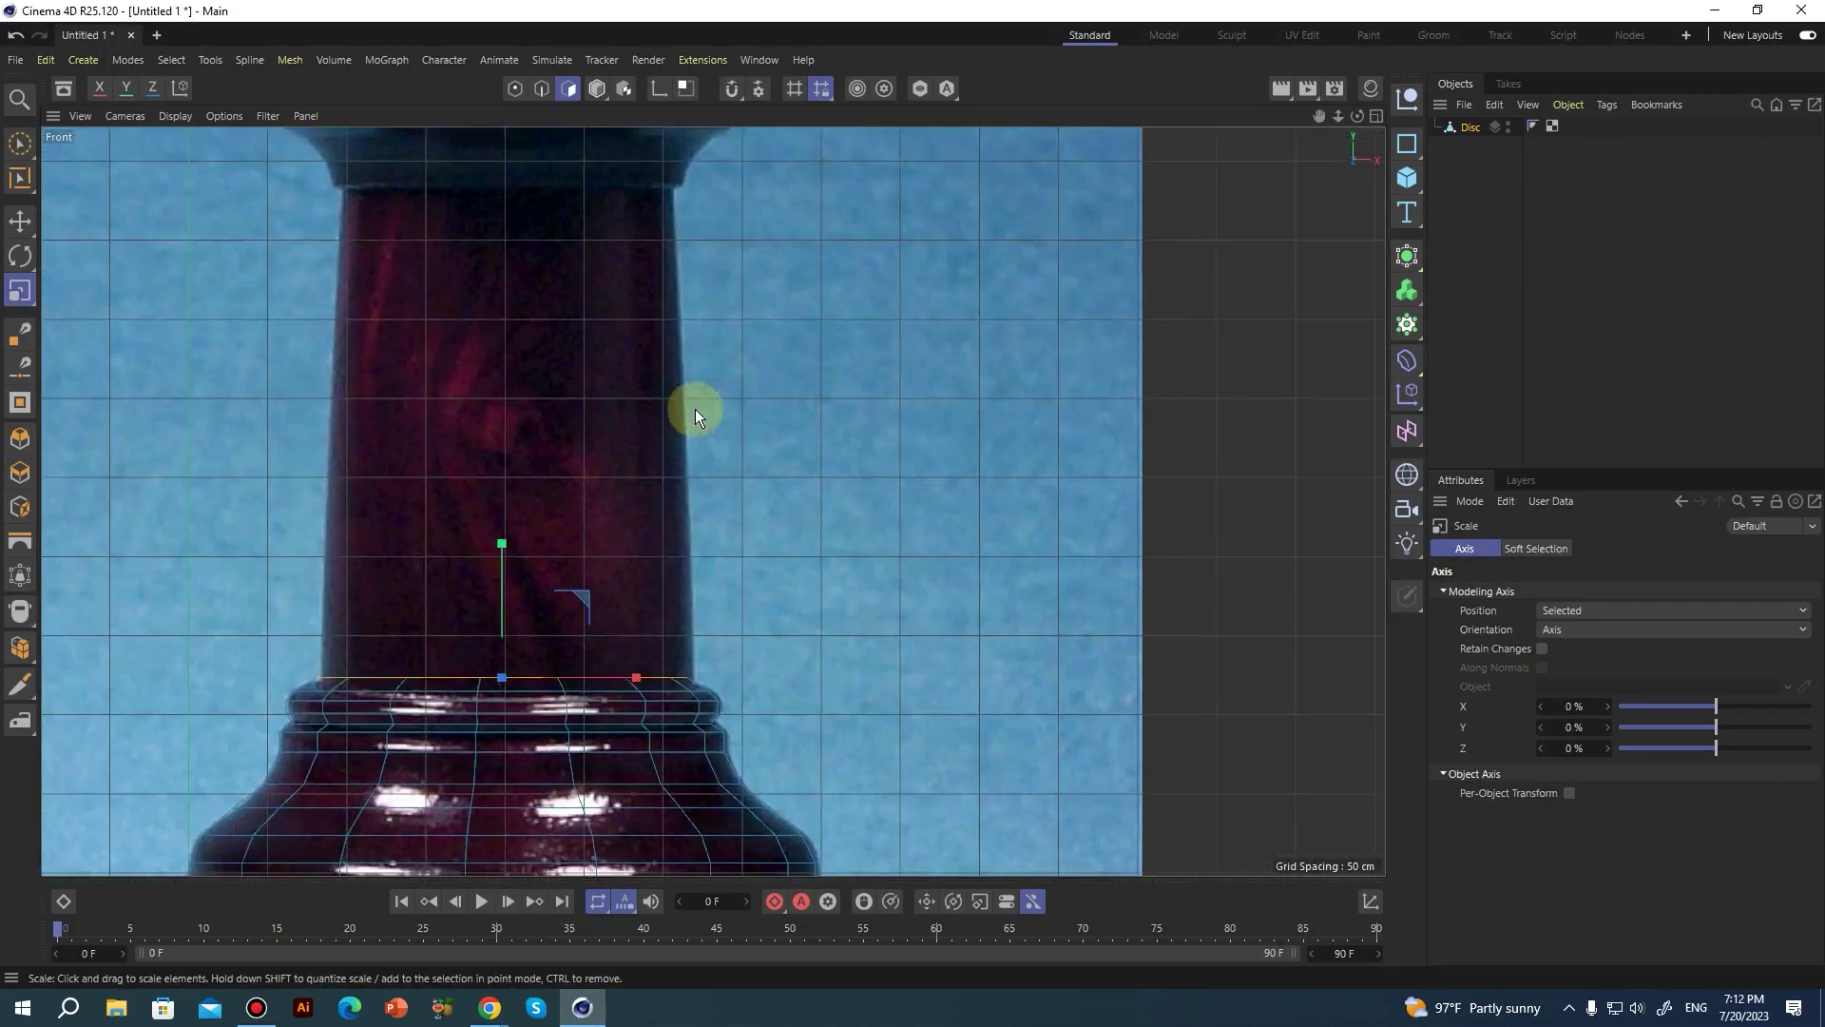
key("d")
left_click_drag(808, 459, 972, 459)
left_click_drag(1084, 460, 1092, 460)
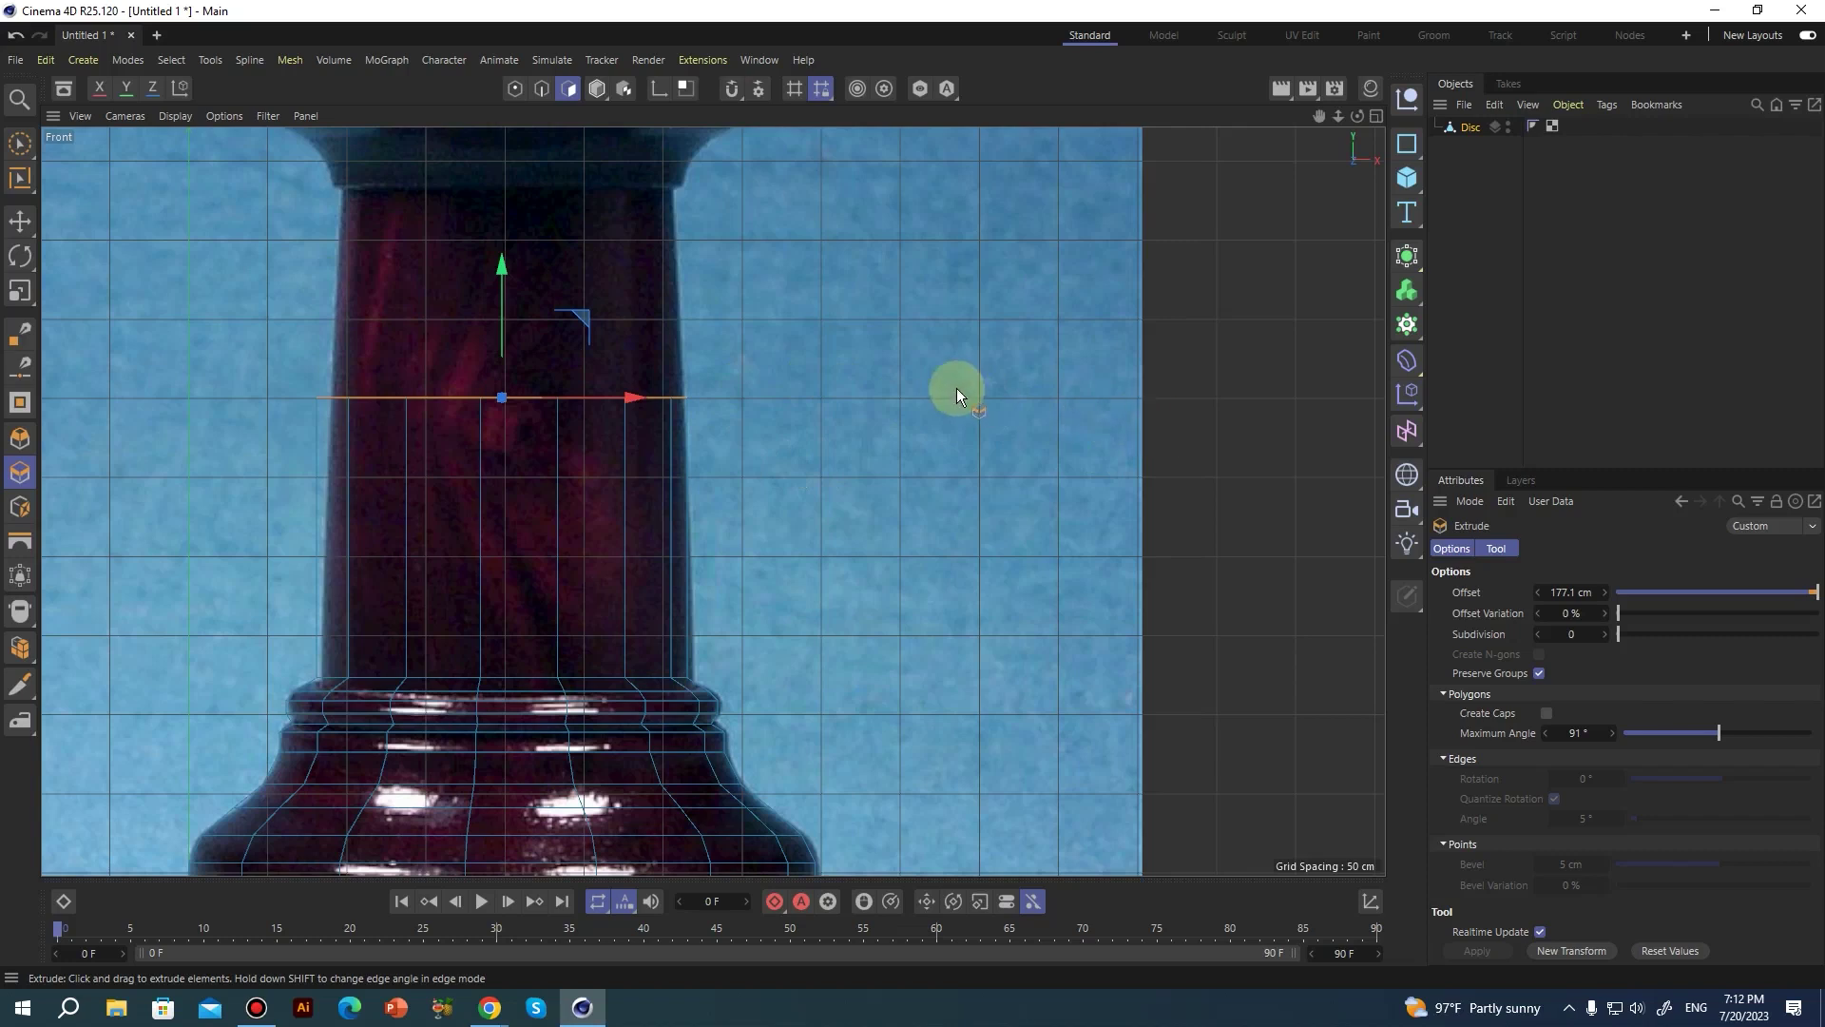
key("t")
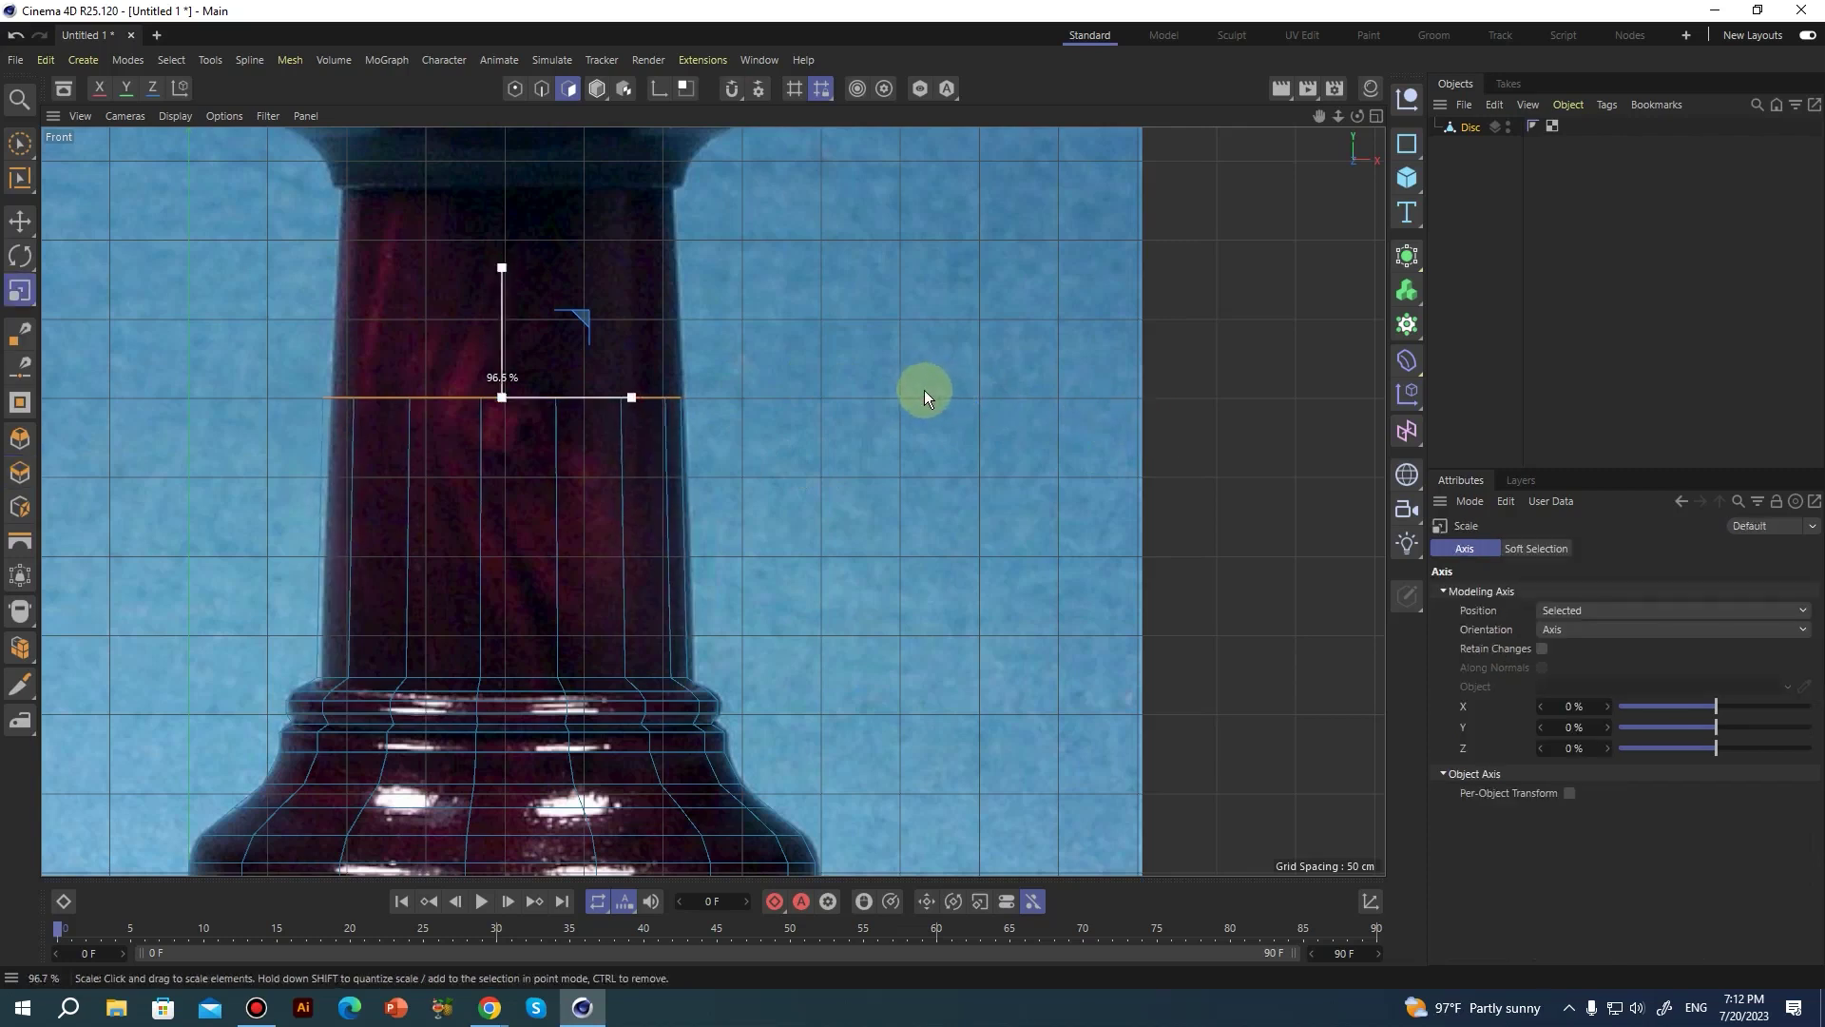
Extrude the shaft 129.2 cm up to the underside of the rook's head and scale its top slightly inward.
key("d")
left_click_drag(938, 374, 1060, 373)
key("t")
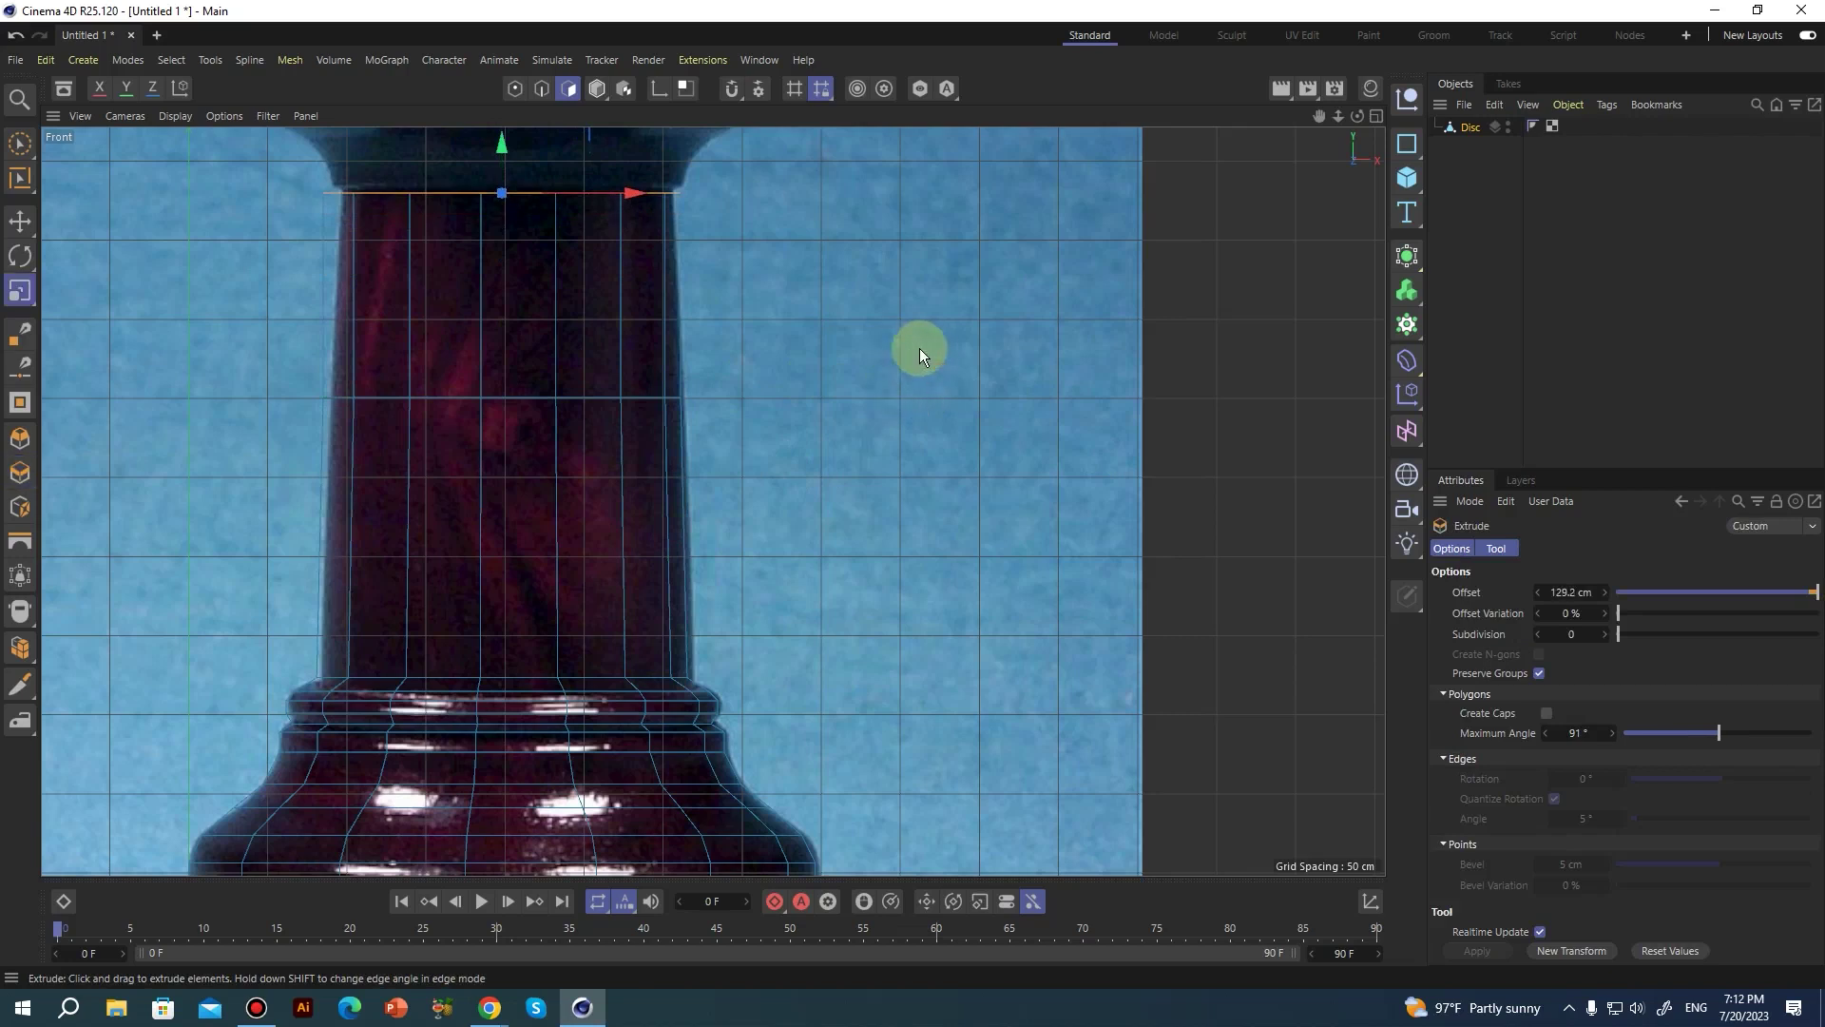
left_click_drag(891, 341, 819, 355)
Inset the shaft's top polygons outward with an offset of -6.5 cm in the Perspective view.
scroll(772, 305, "up", 1)
middle_click_drag(581, 238, 646, 495, "alt")
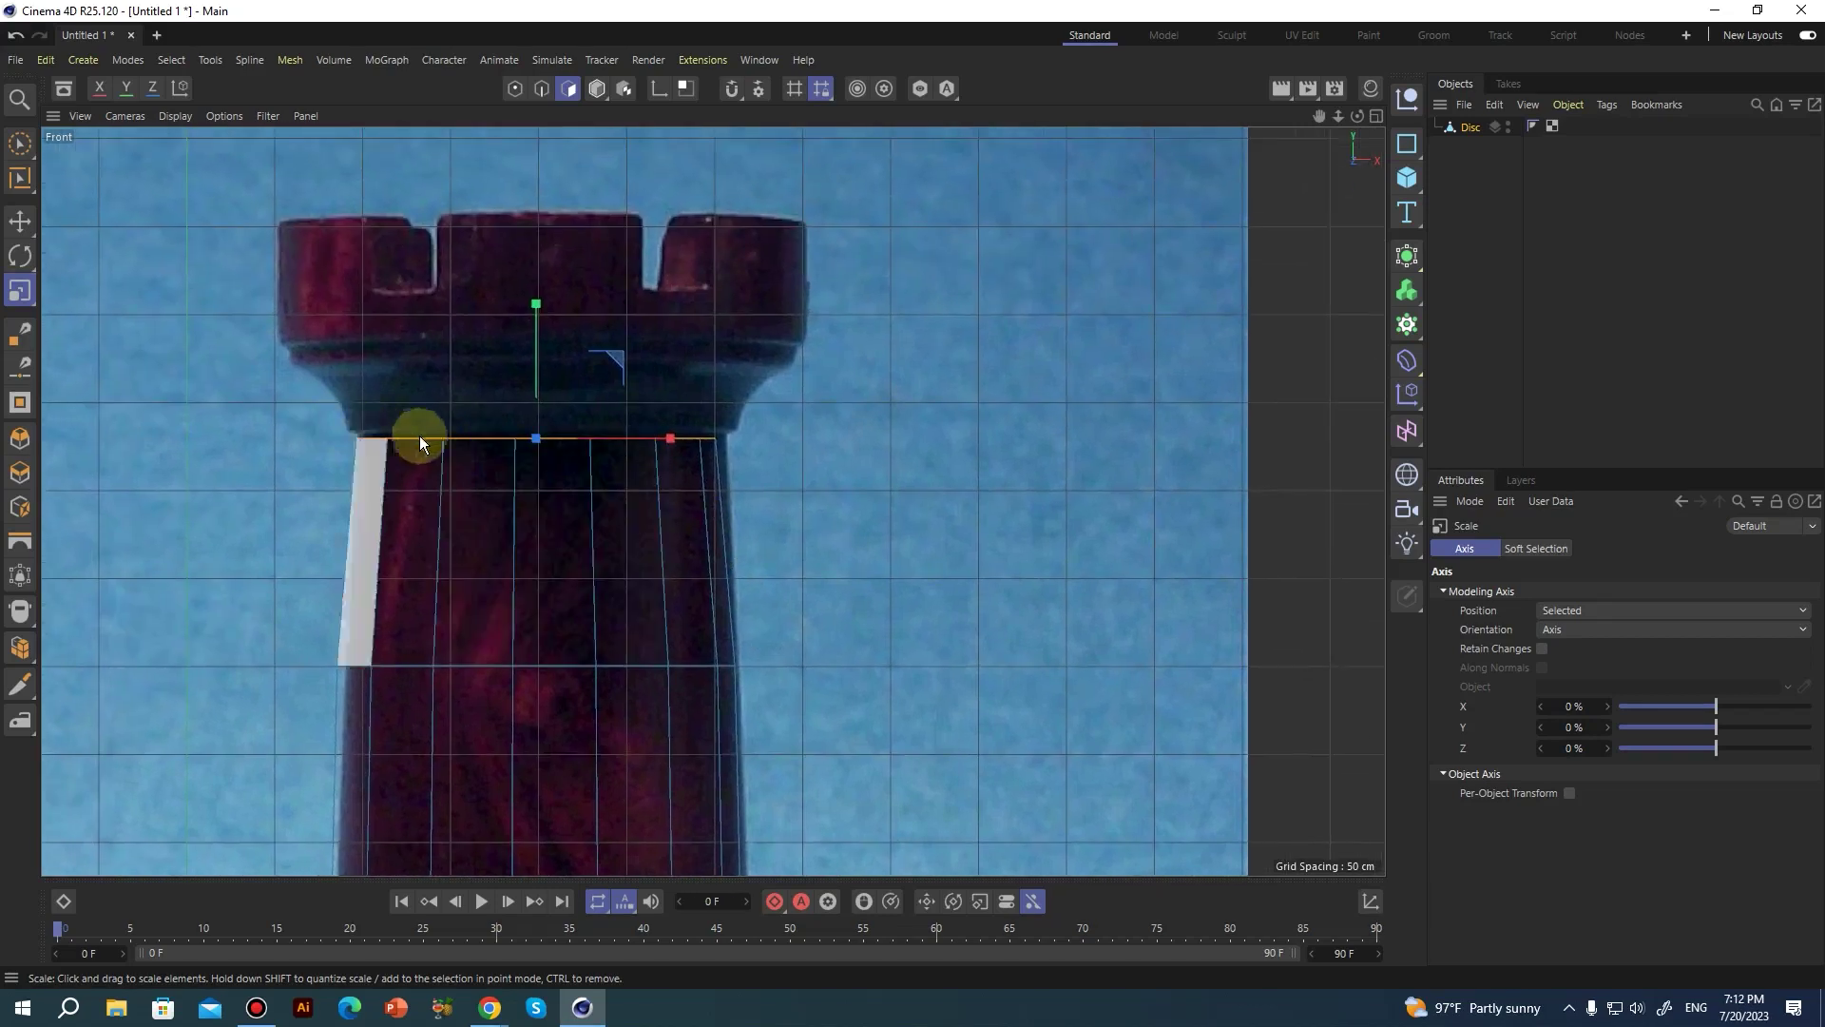
middle_click(732, 459)
middle_click(242, 363)
scroll(699, 288, "down", 4)
middle_click_drag(696, 229, 402, 782, "alt")
left_click_drag(402, 781, 834, 497, "alt")
key("i")
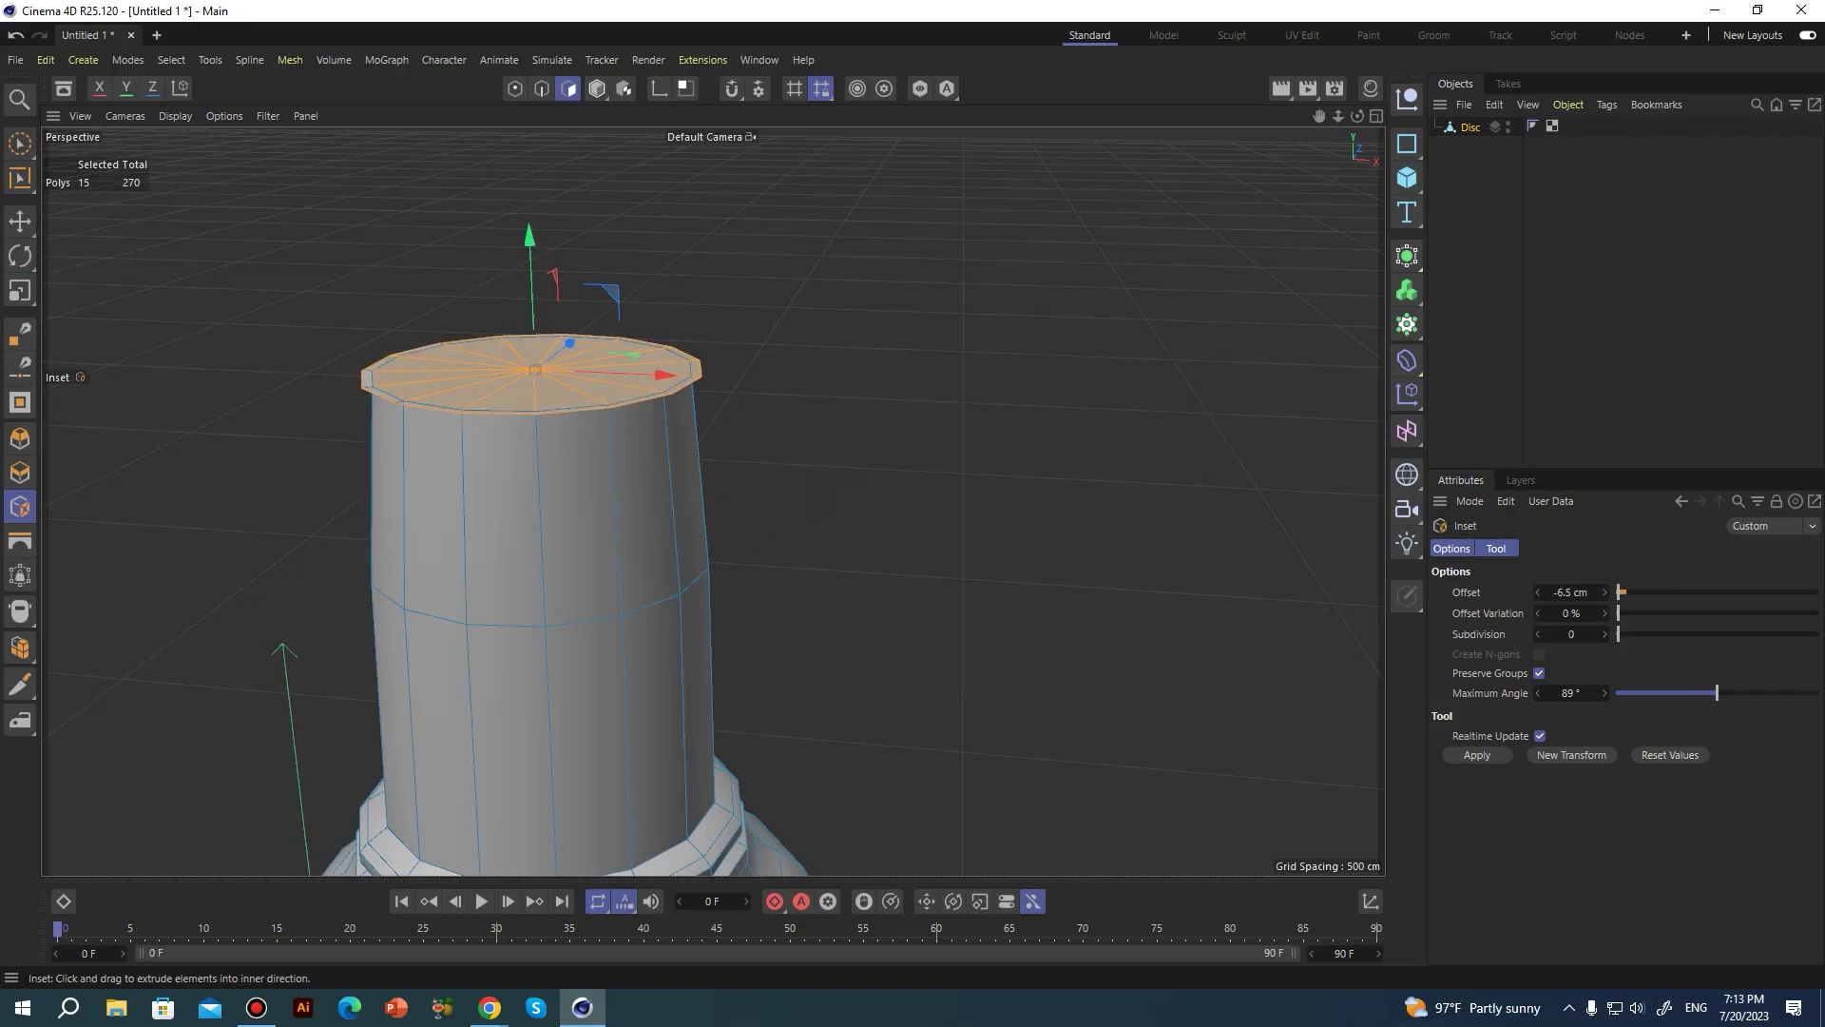
Raise the inset top polygons slightly along Y to meet the lower edge of the rook's head in the Front view.
middle_click(656, 485)
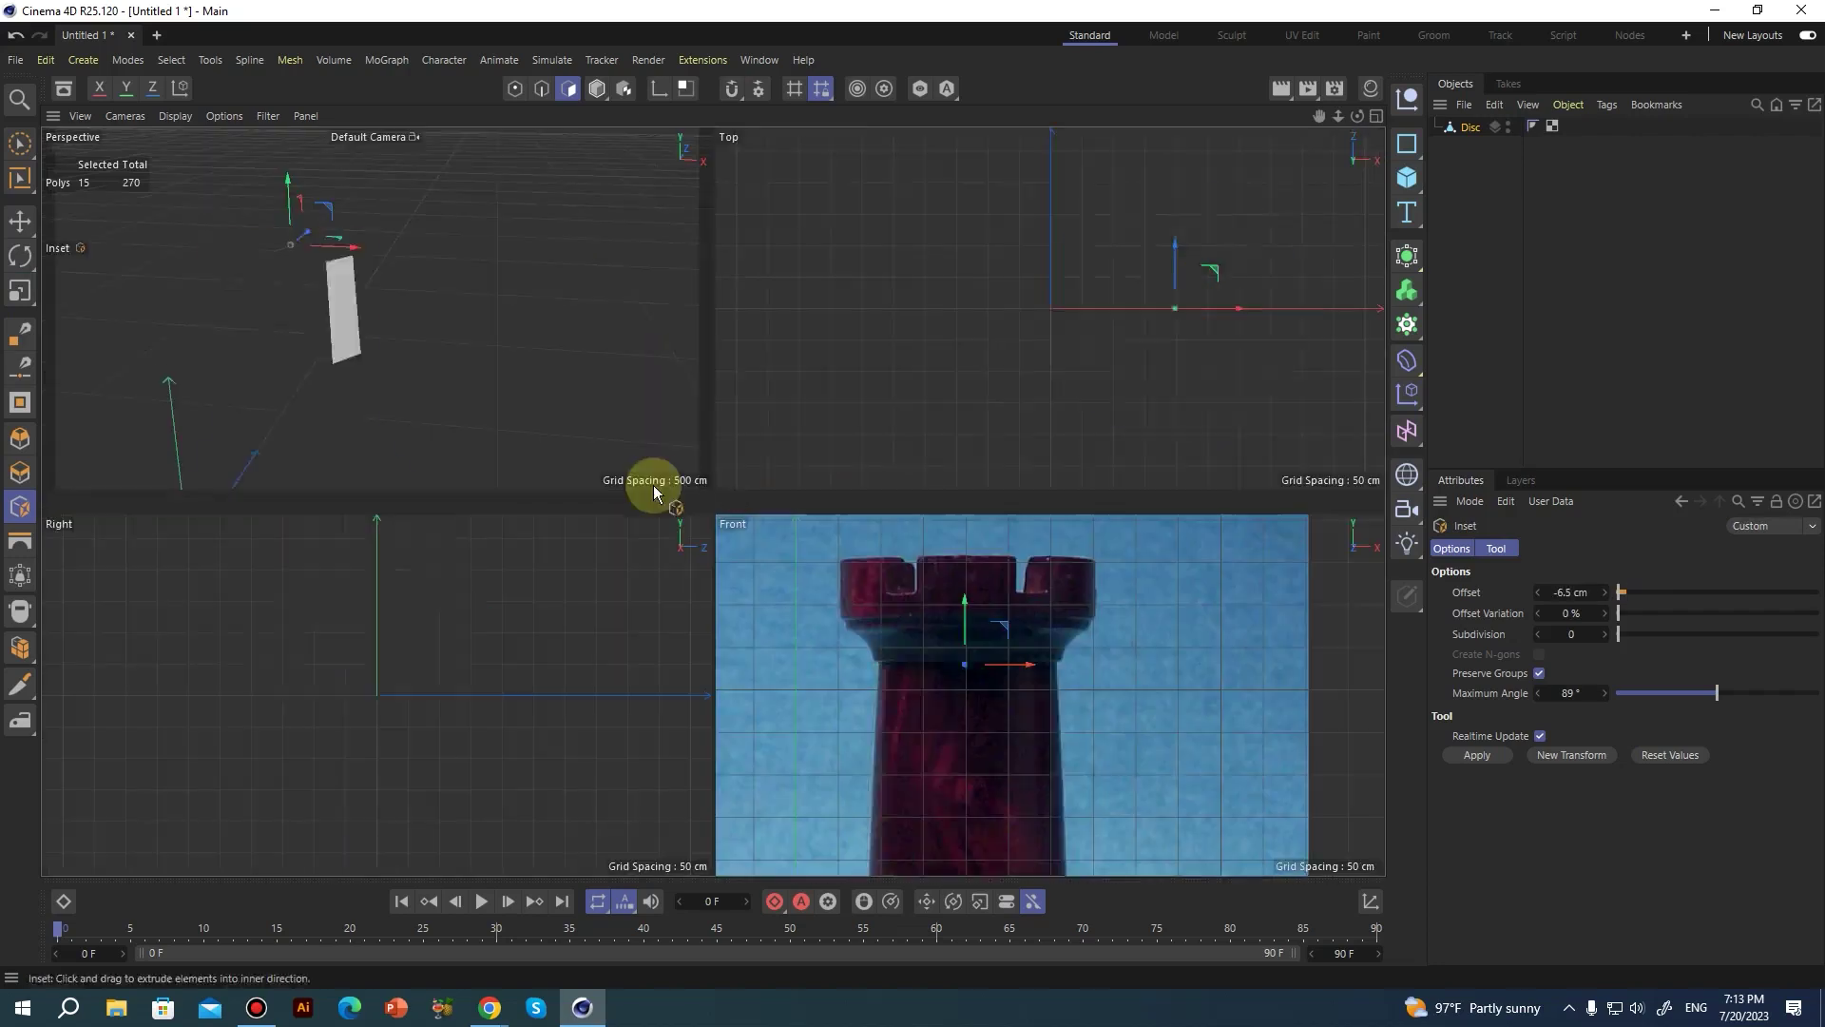
middle_click(876, 603)
left_click_drag(549, 312, 545, 304)
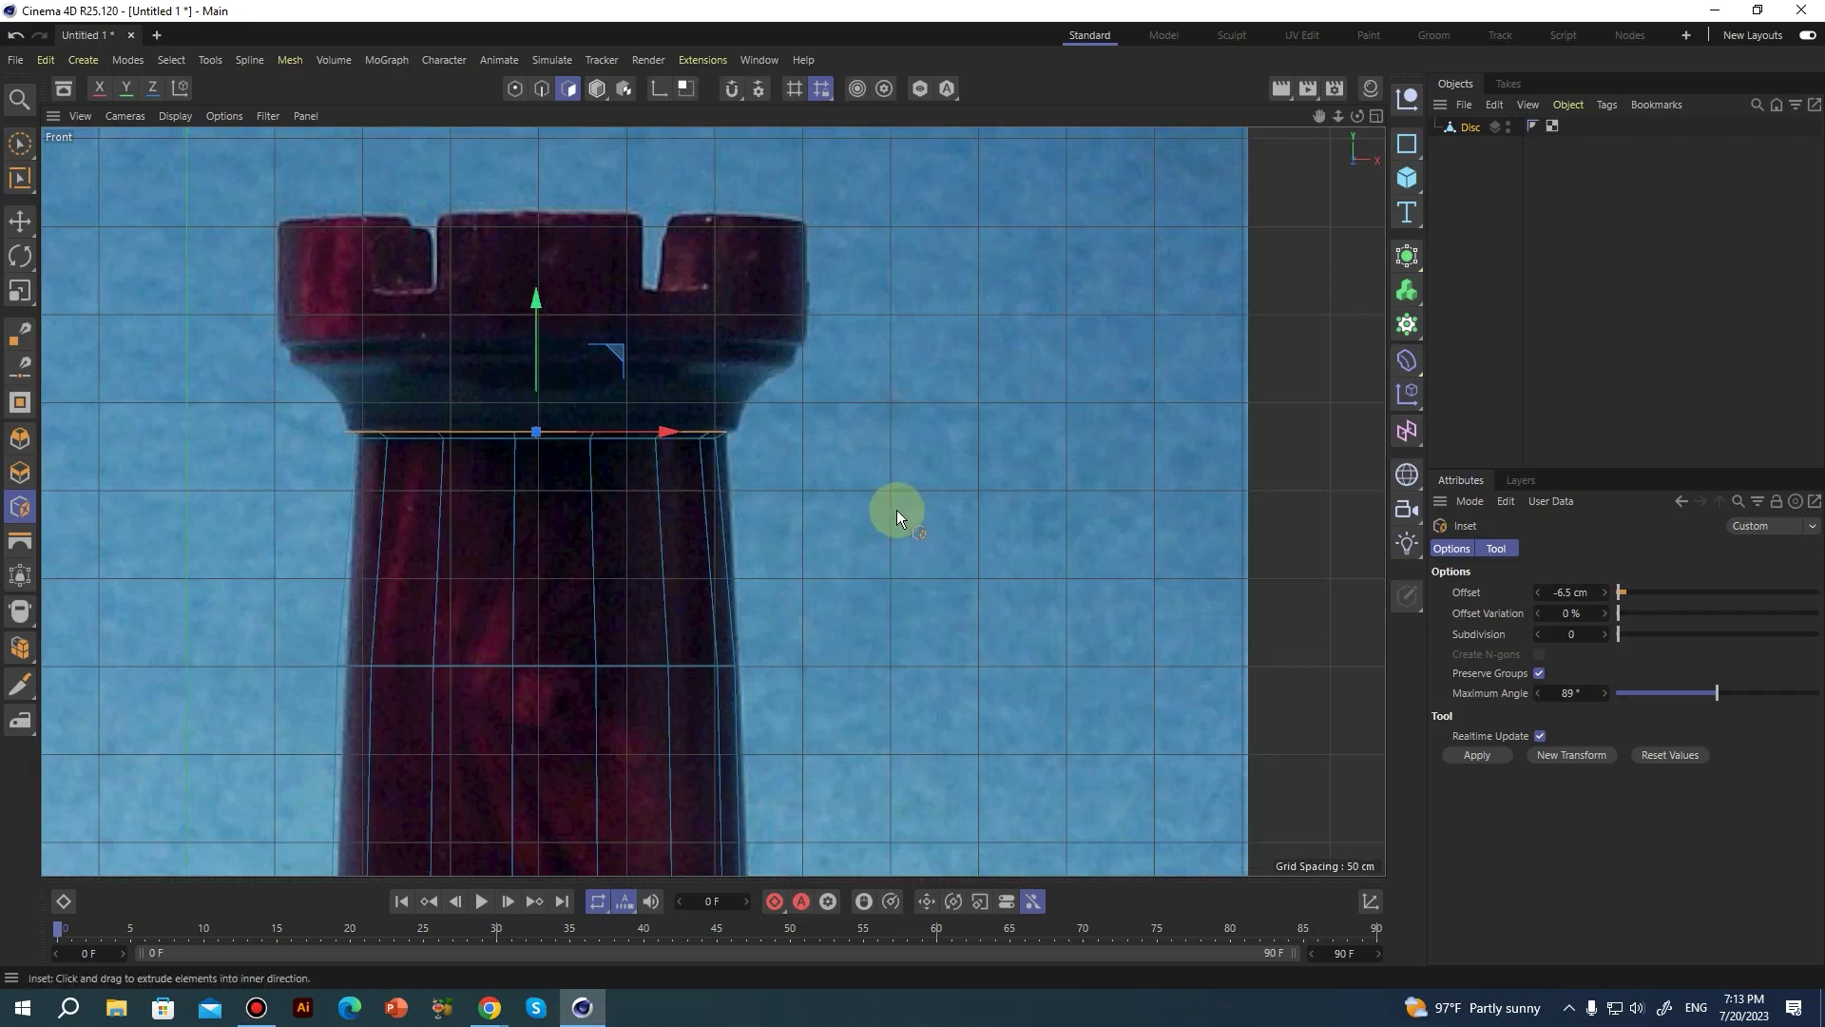
Build the flare under the rook's head by extruding the top polygons in small stages, 5.1 cm first and 7.9 cm last, scaling them outward.
key("d")
left_click_drag(893, 509, 863, 517)
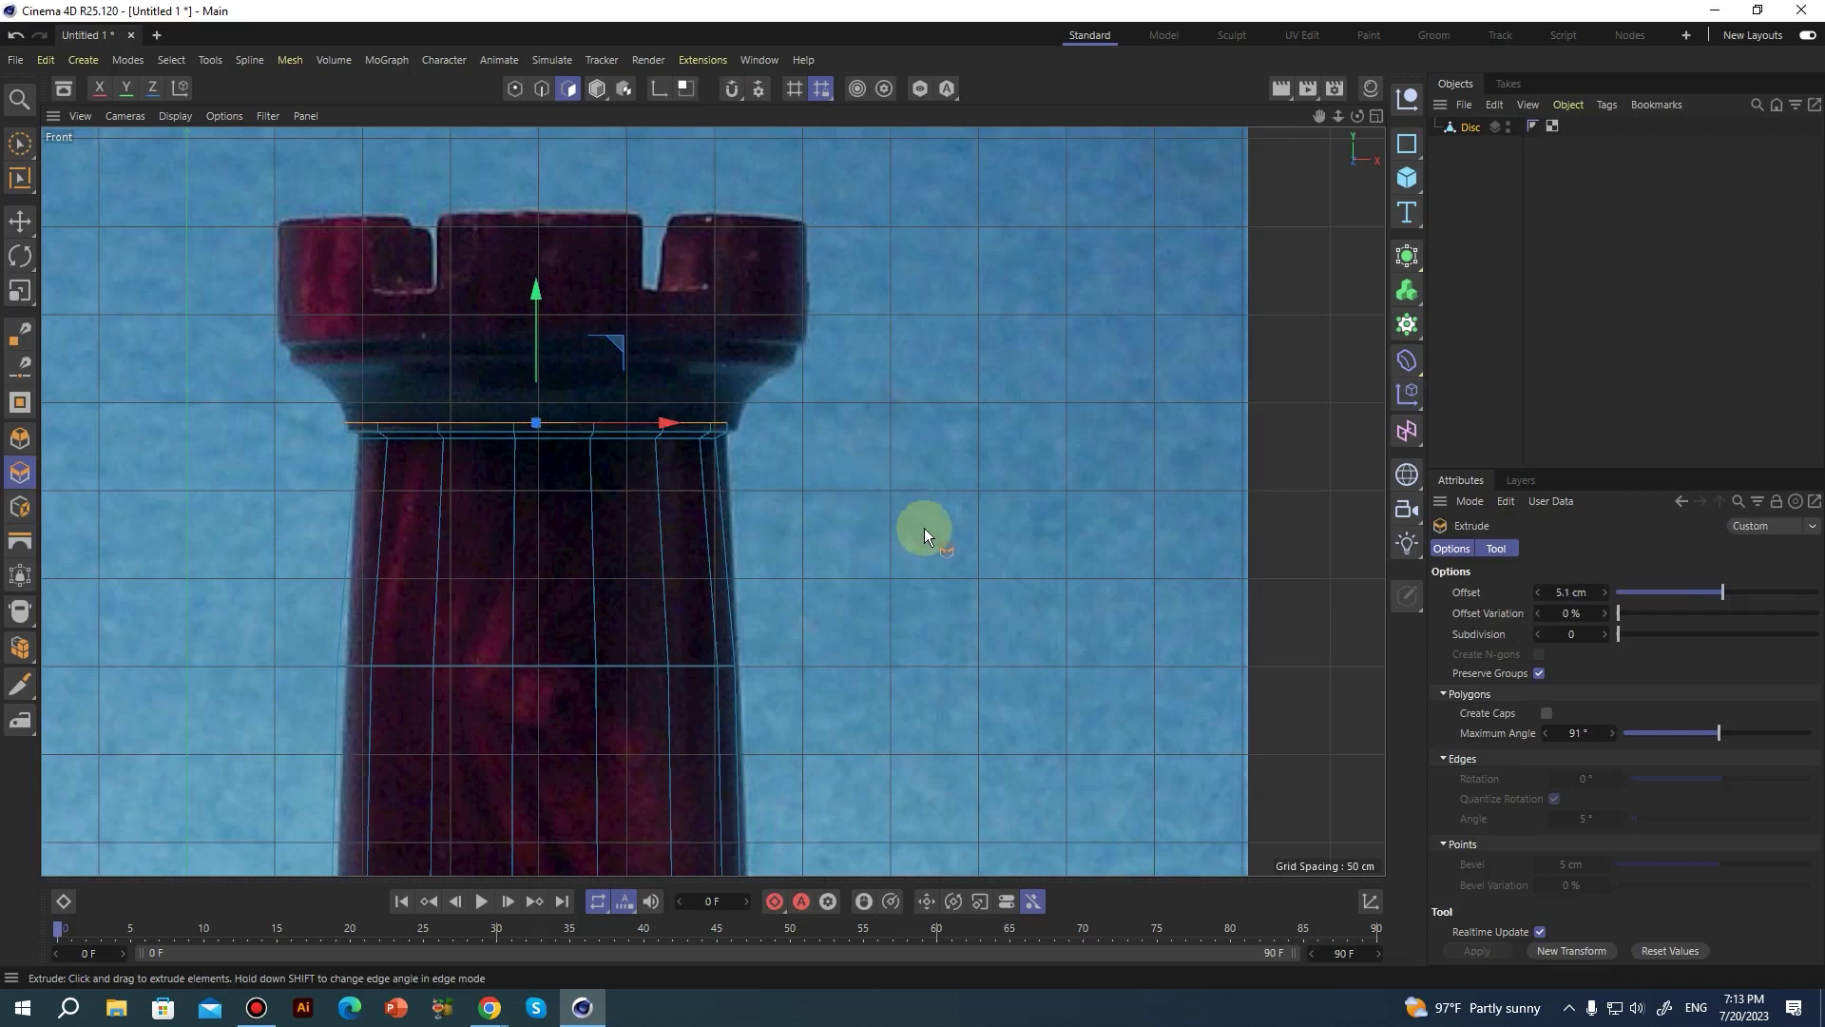
left_click_drag(530, 294, 529, 277)
left_click_drag(944, 619, 1244, 523)
key("t")
key("d")
key("t")
key("d")
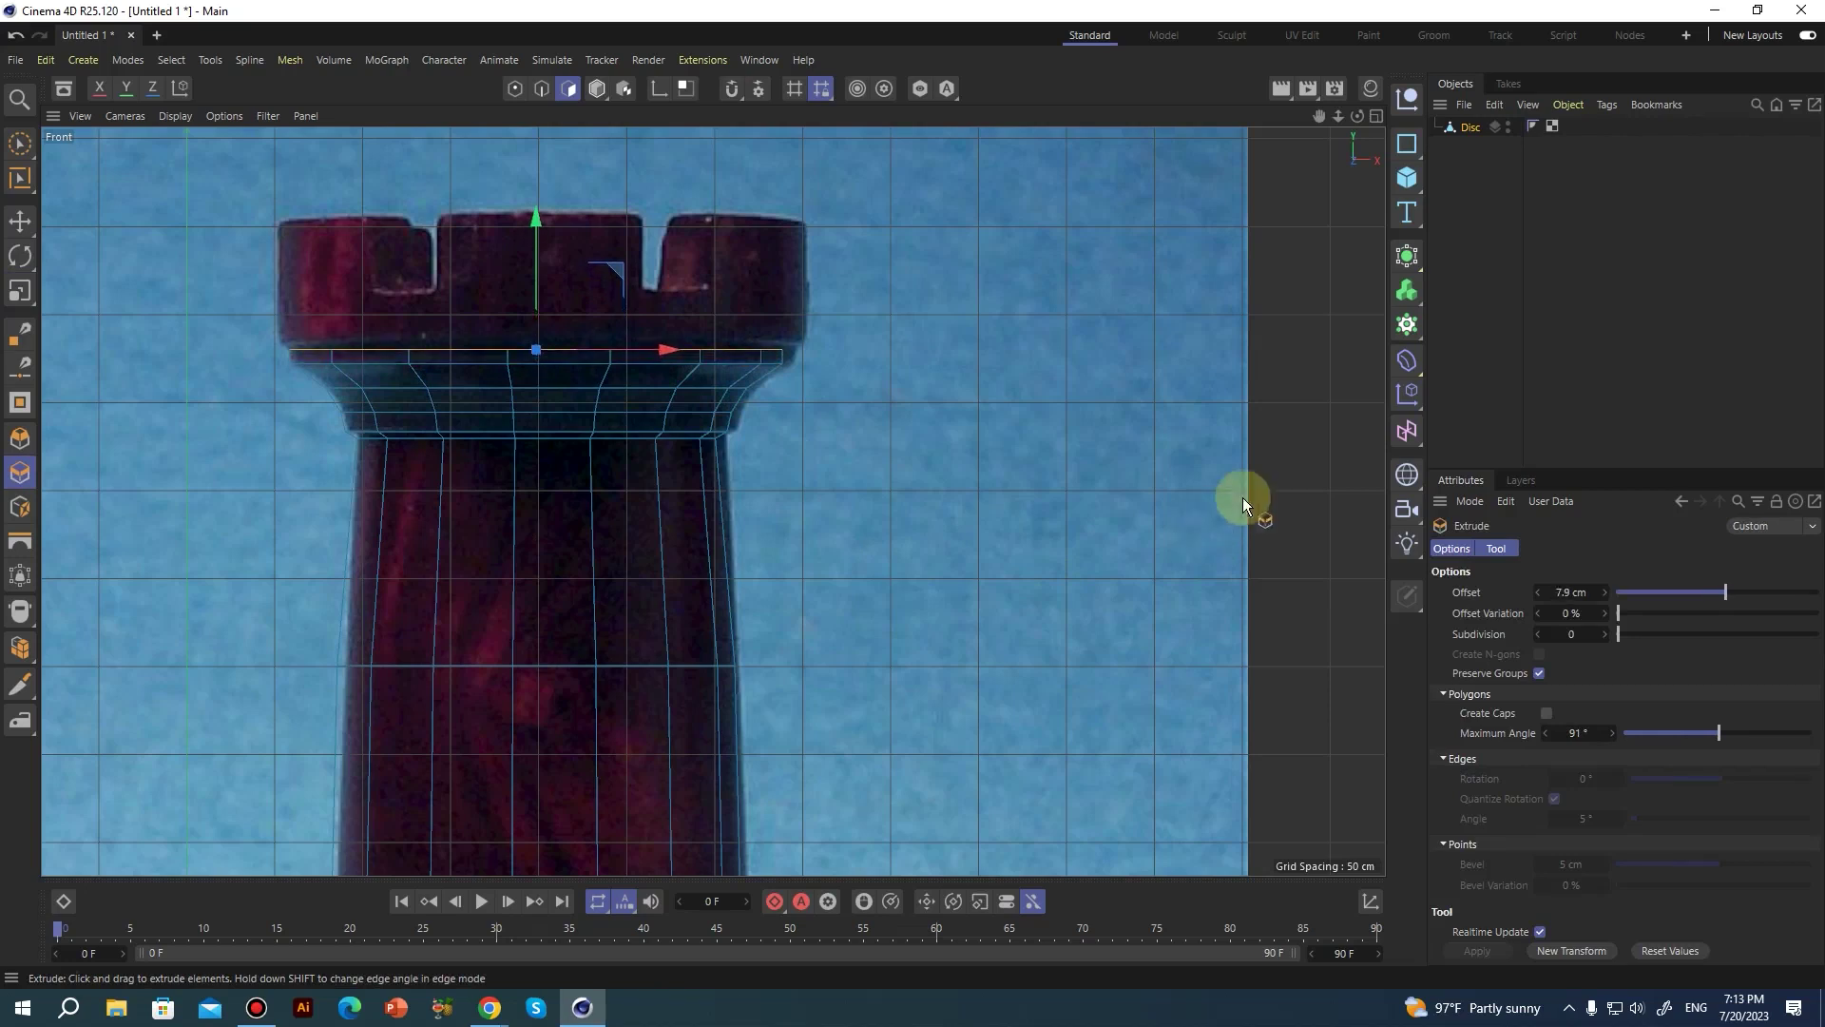
Inset the flare's top polygons outward with an offset of -7.2 cm and extrude them 20.5 cm for the head's lower band.
key("i")
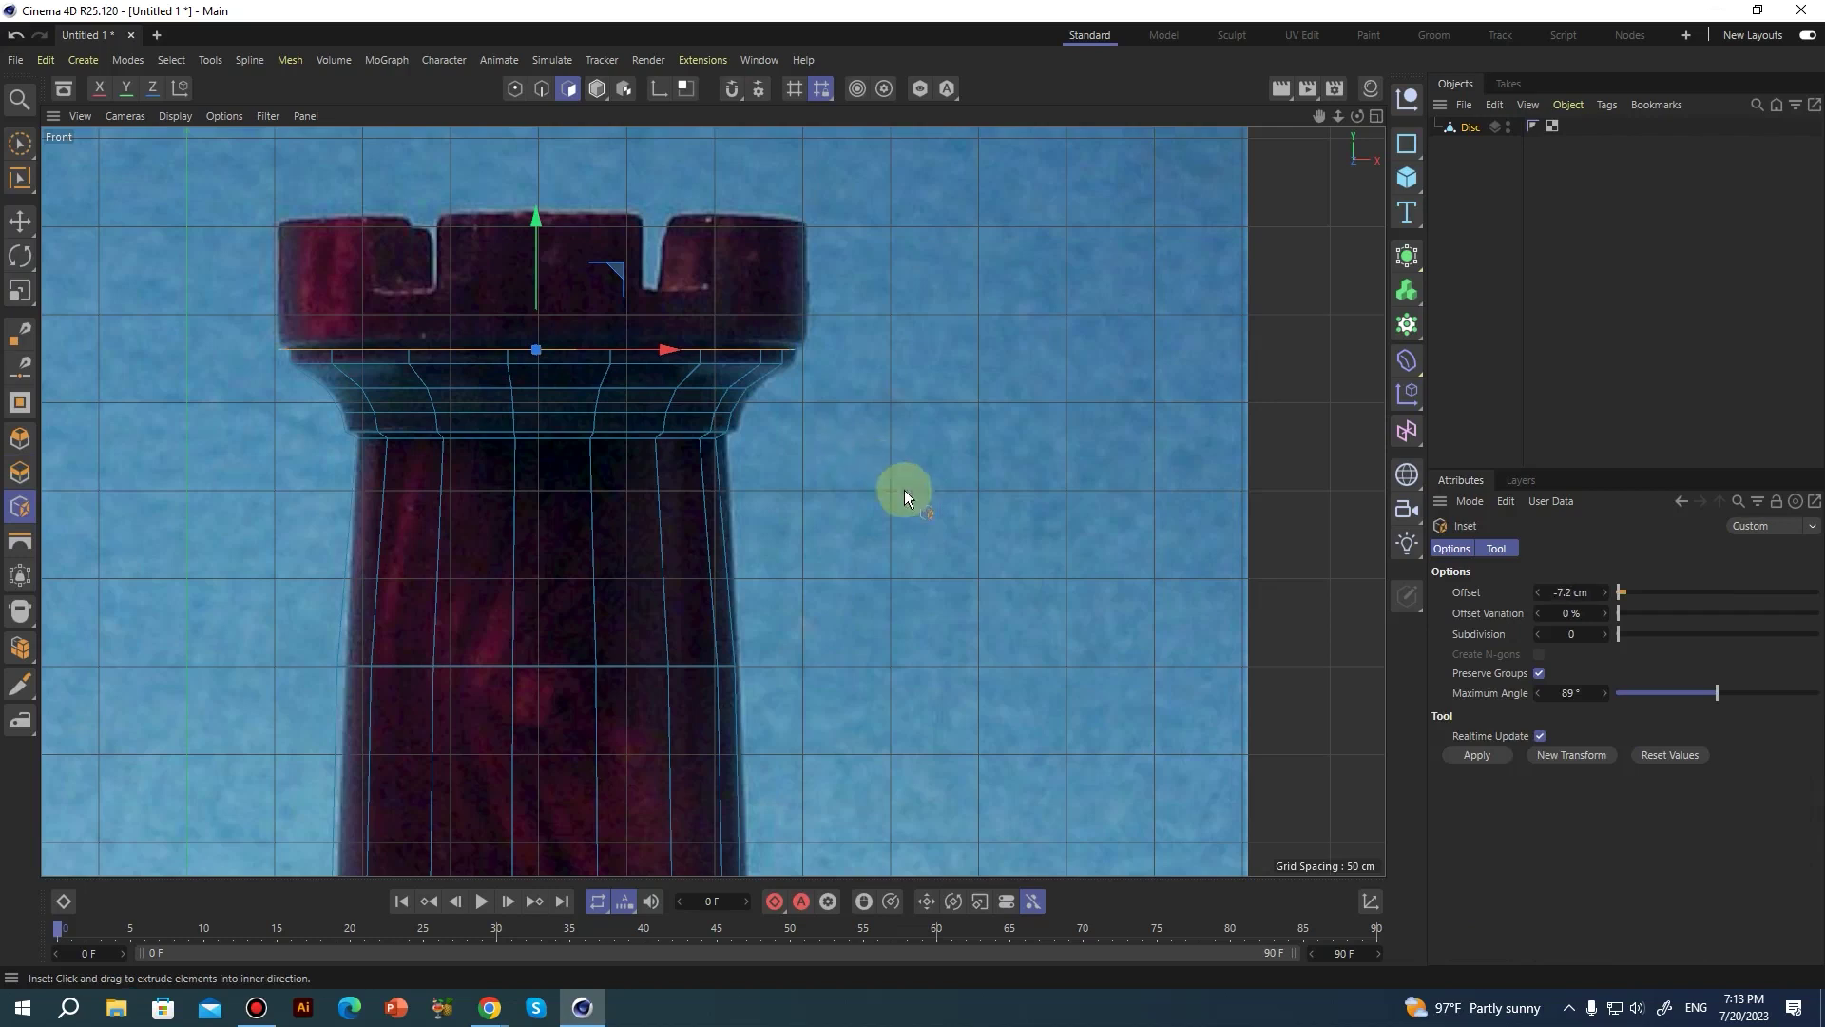
key("d")
left_click_drag(899, 460, 990, 460)
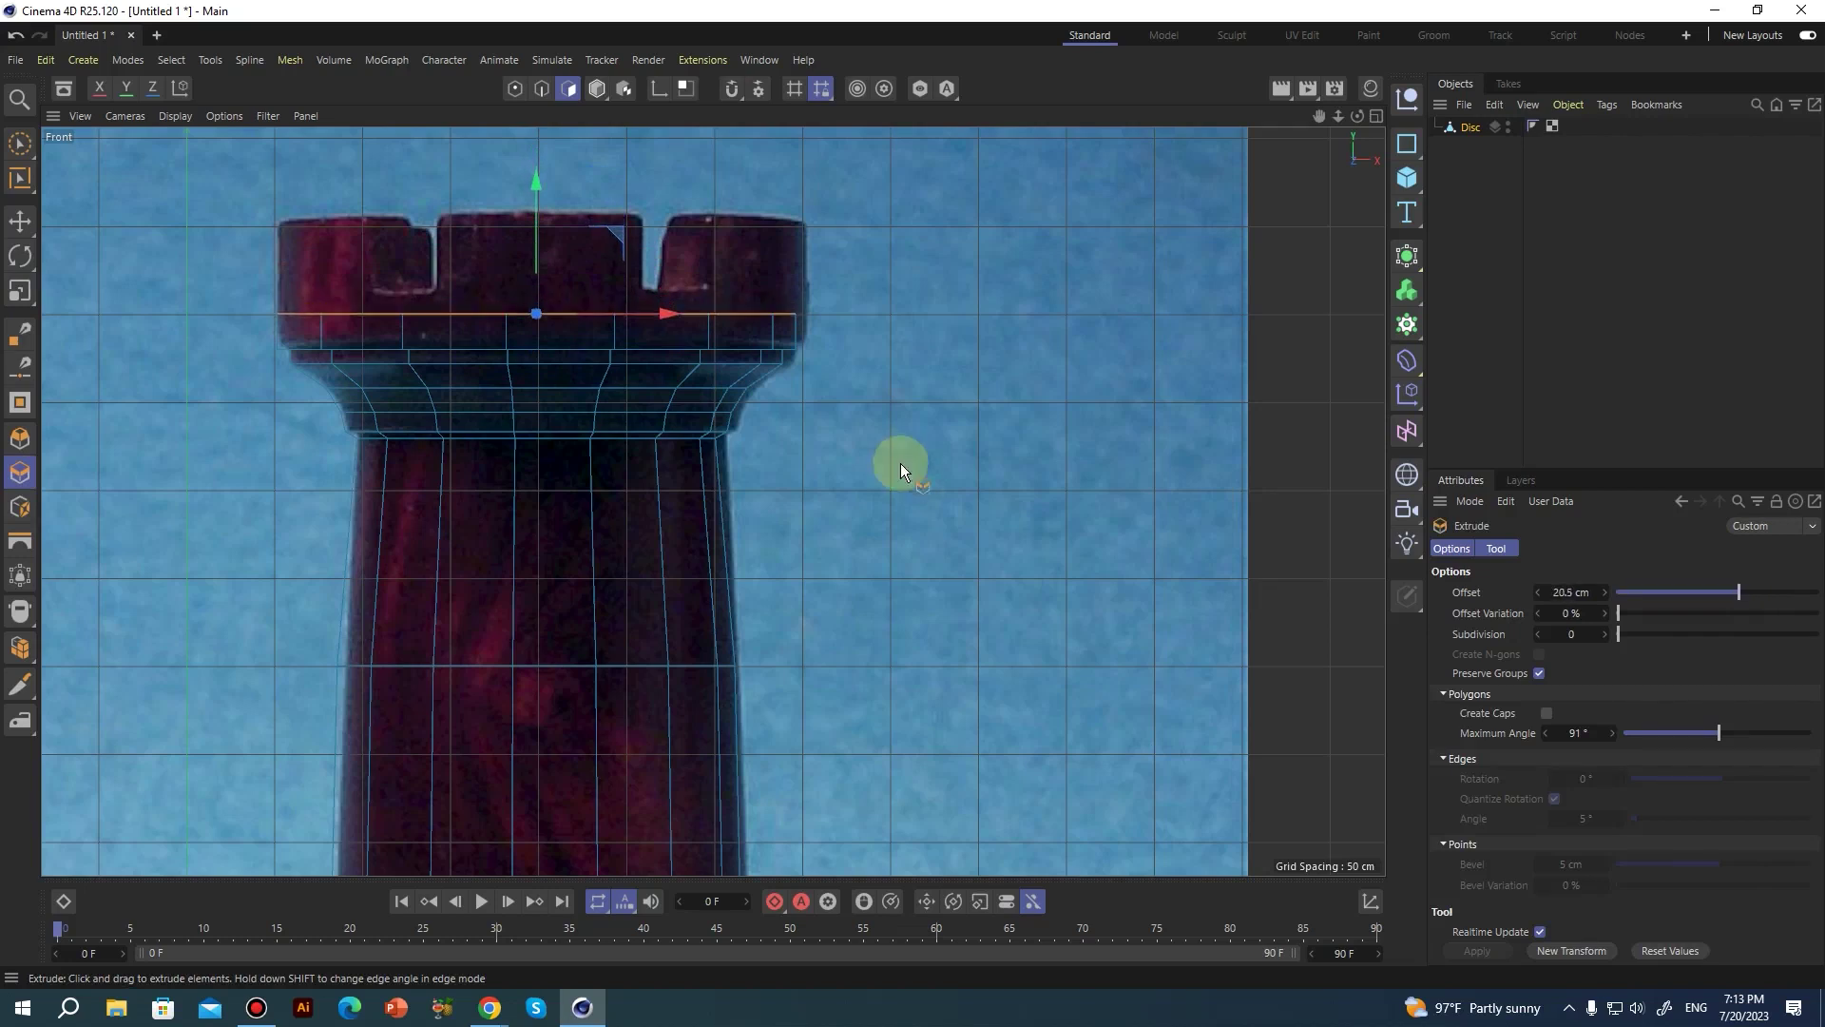
Inset the head's top polygons by 38.8 cm in the Perspective view to form a rim ring, and clear the selection.
middle_click(899, 464)
middle_click(384, 294)
right_click_drag(677, 390, 447, 426, "alt")
left_click_drag(503, 495, 614, 437, "alt")
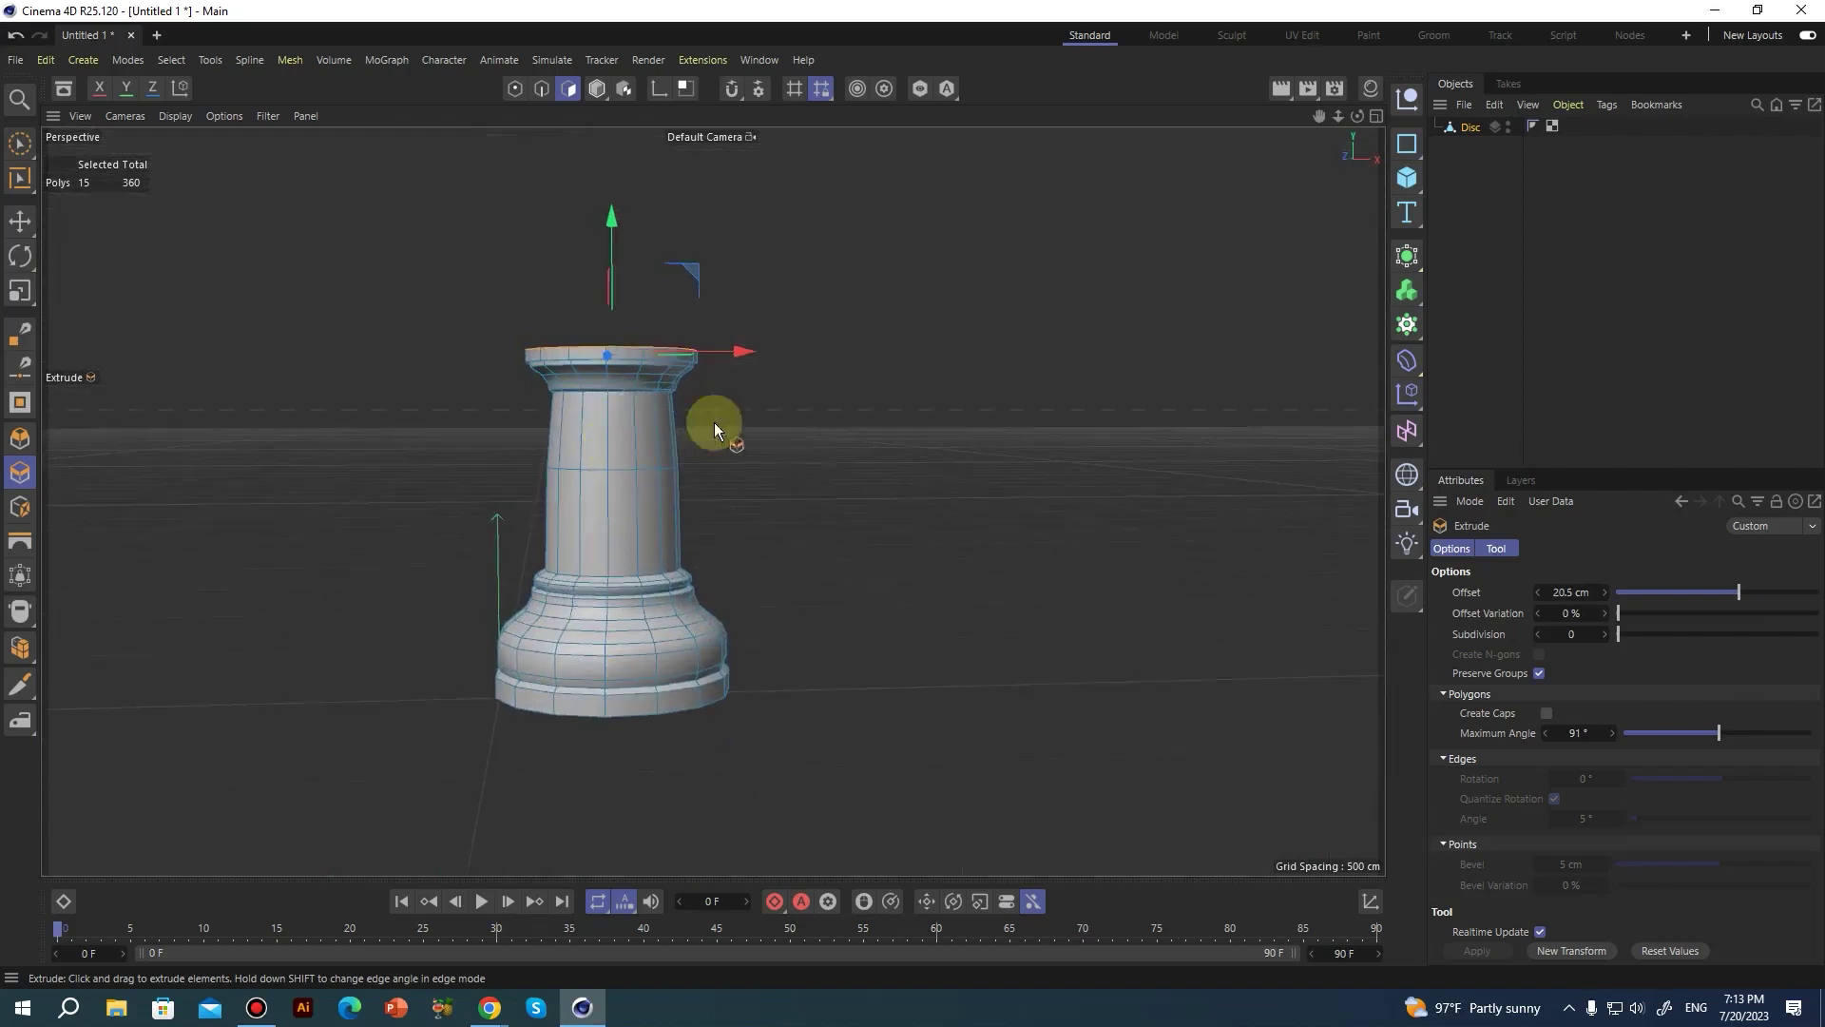
left_click_drag(645, 373, 595, 515, "alt")
right_click_drag(595, 515, 660, 435, "alt")
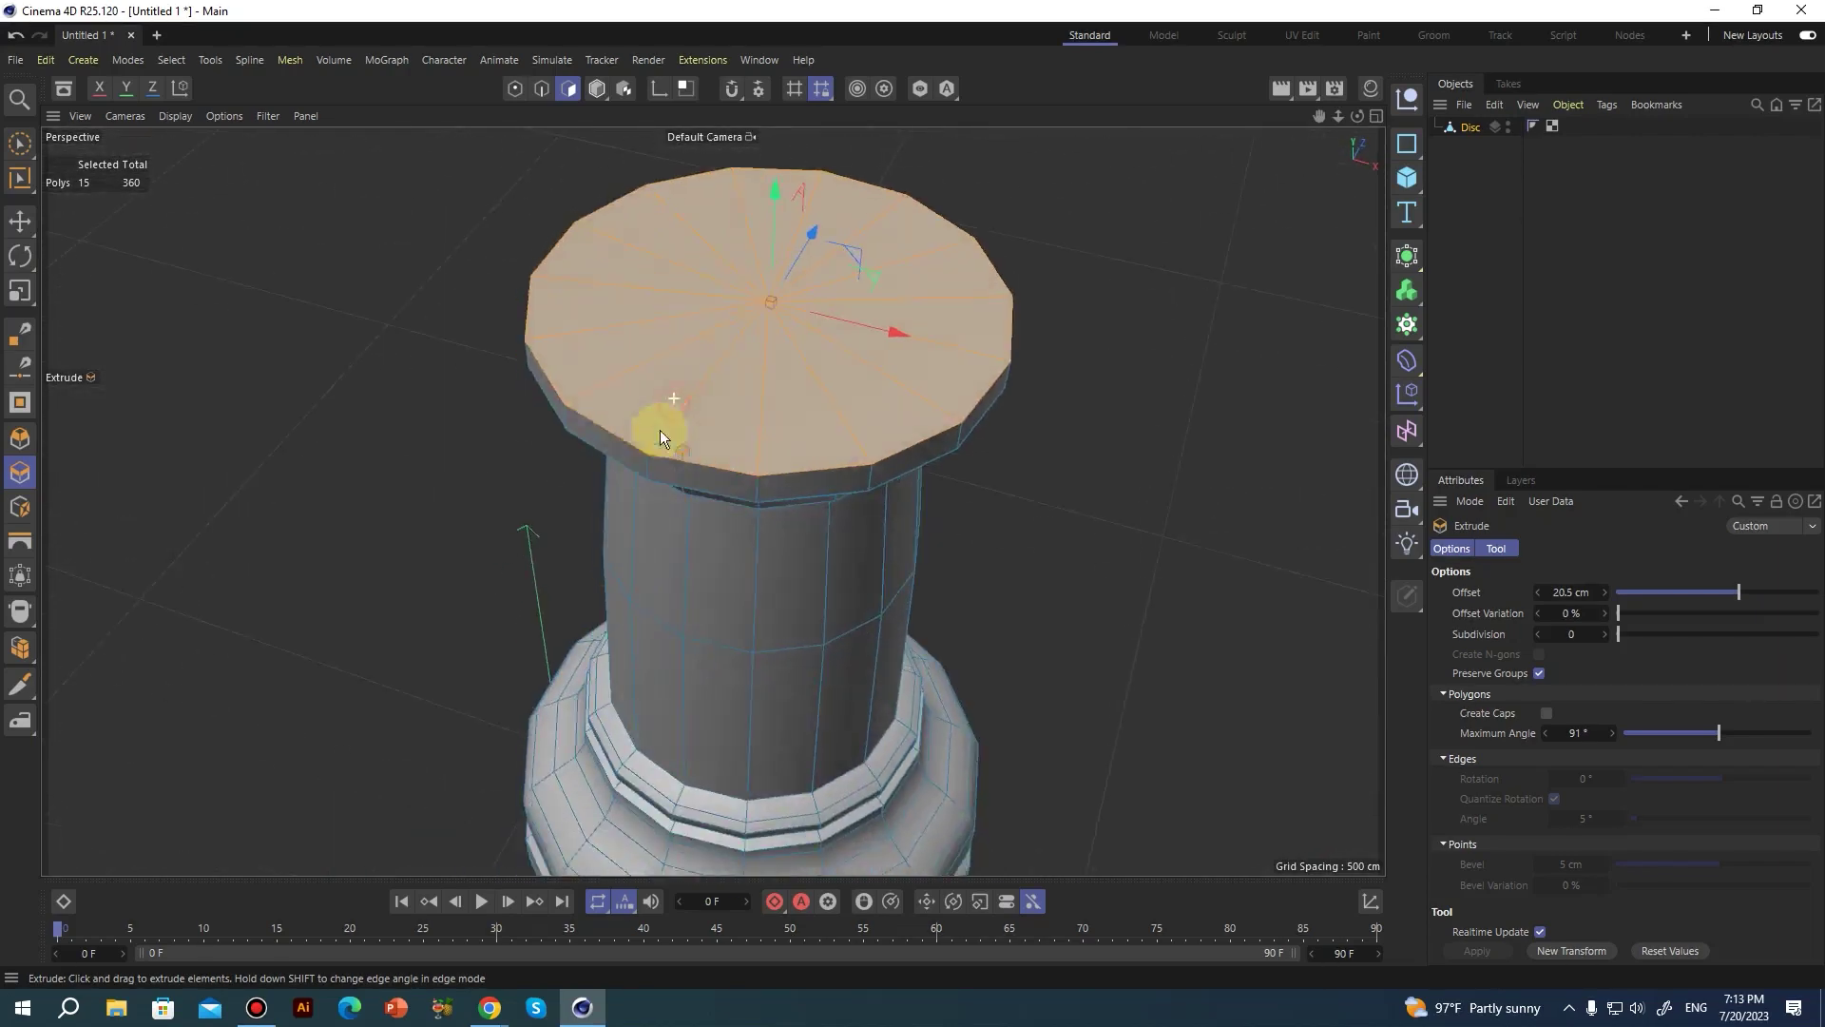
middle_click_drag(660, 436, 567, 447, "alt")
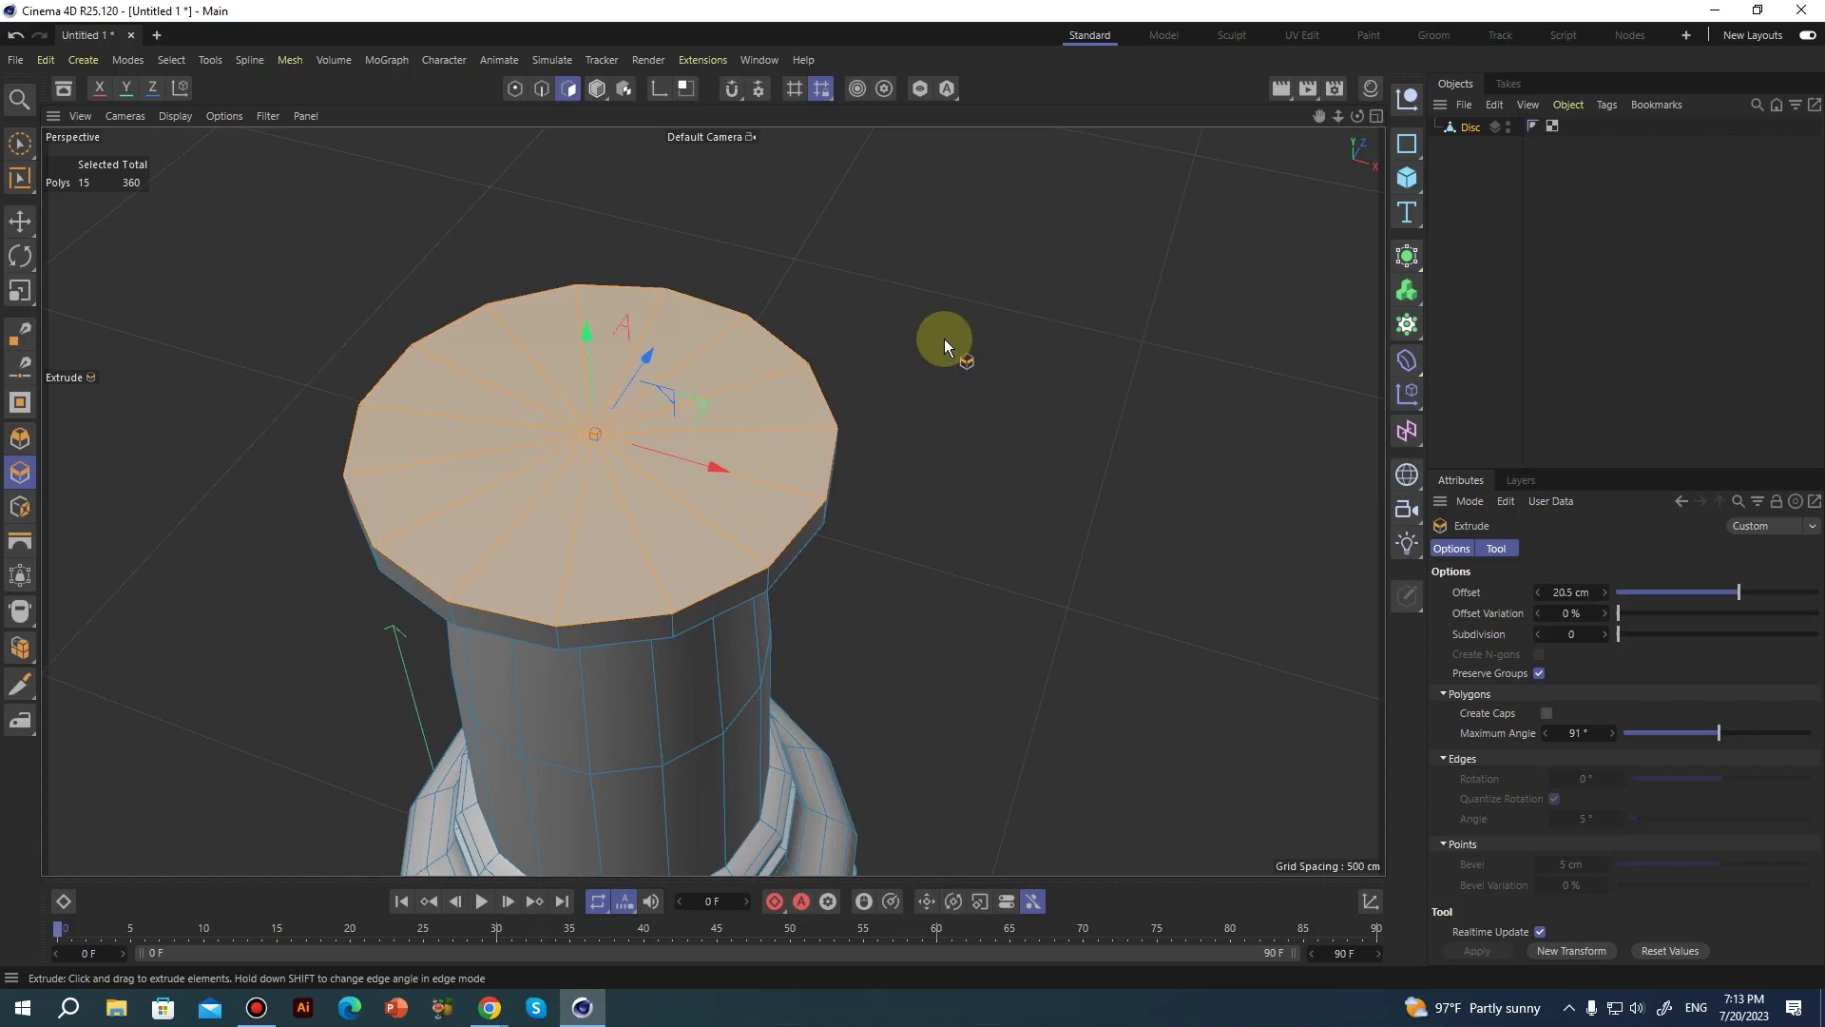
key("i")
left_click_drag(969, 339, 900, 340)
left_click_drag(1060, 339, 1116, 338)
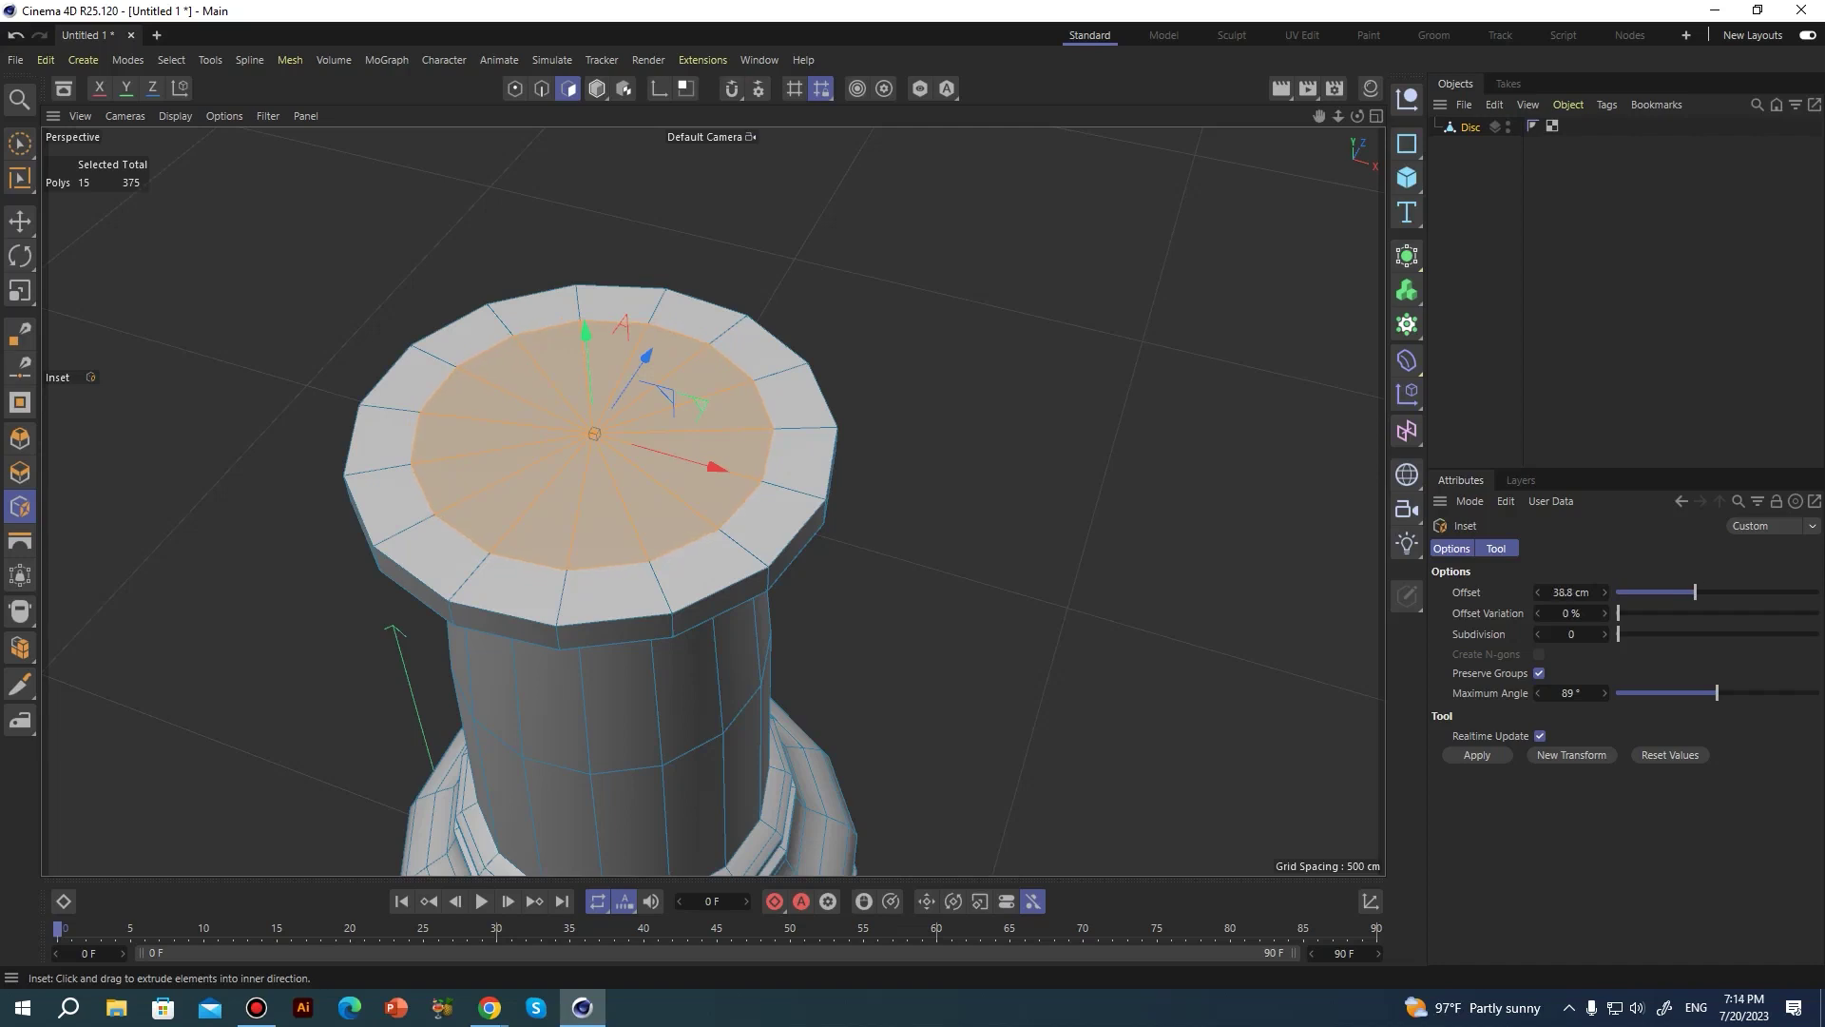
left_click(20, 221)
left_click(139, 348)
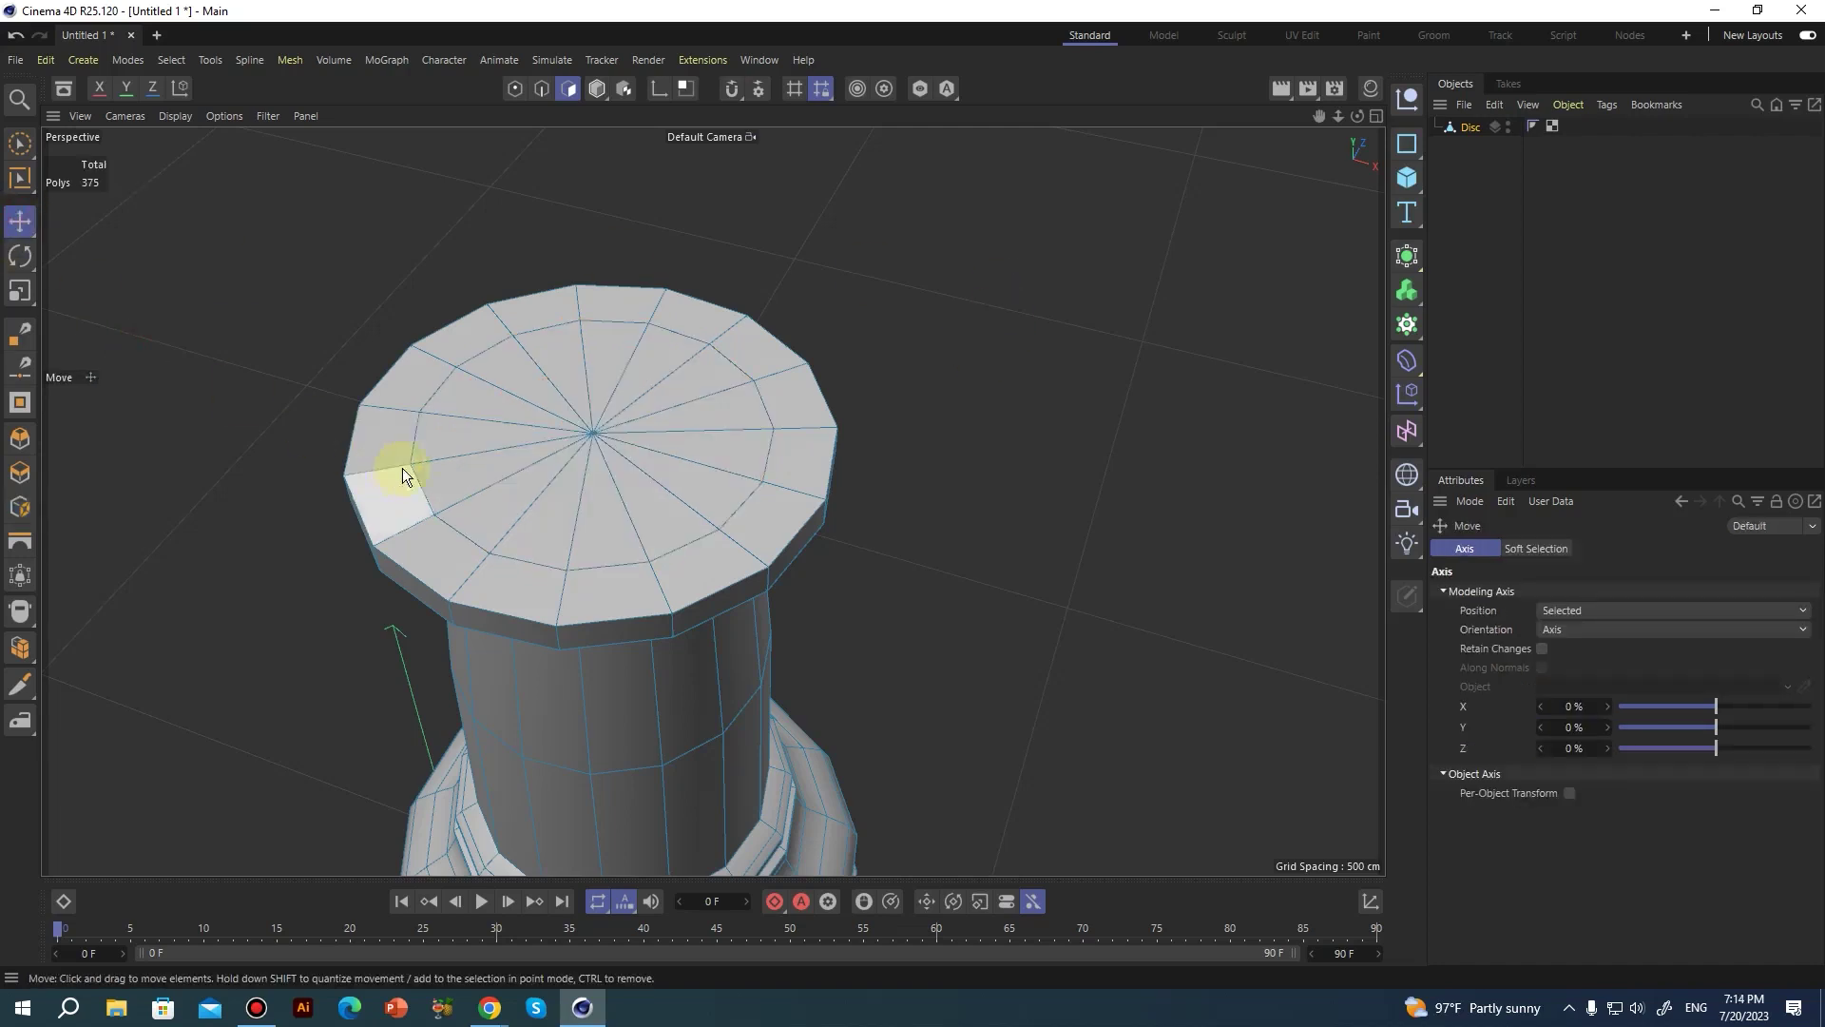
left_click(385, 447)
left_click(423, 390, "shift")
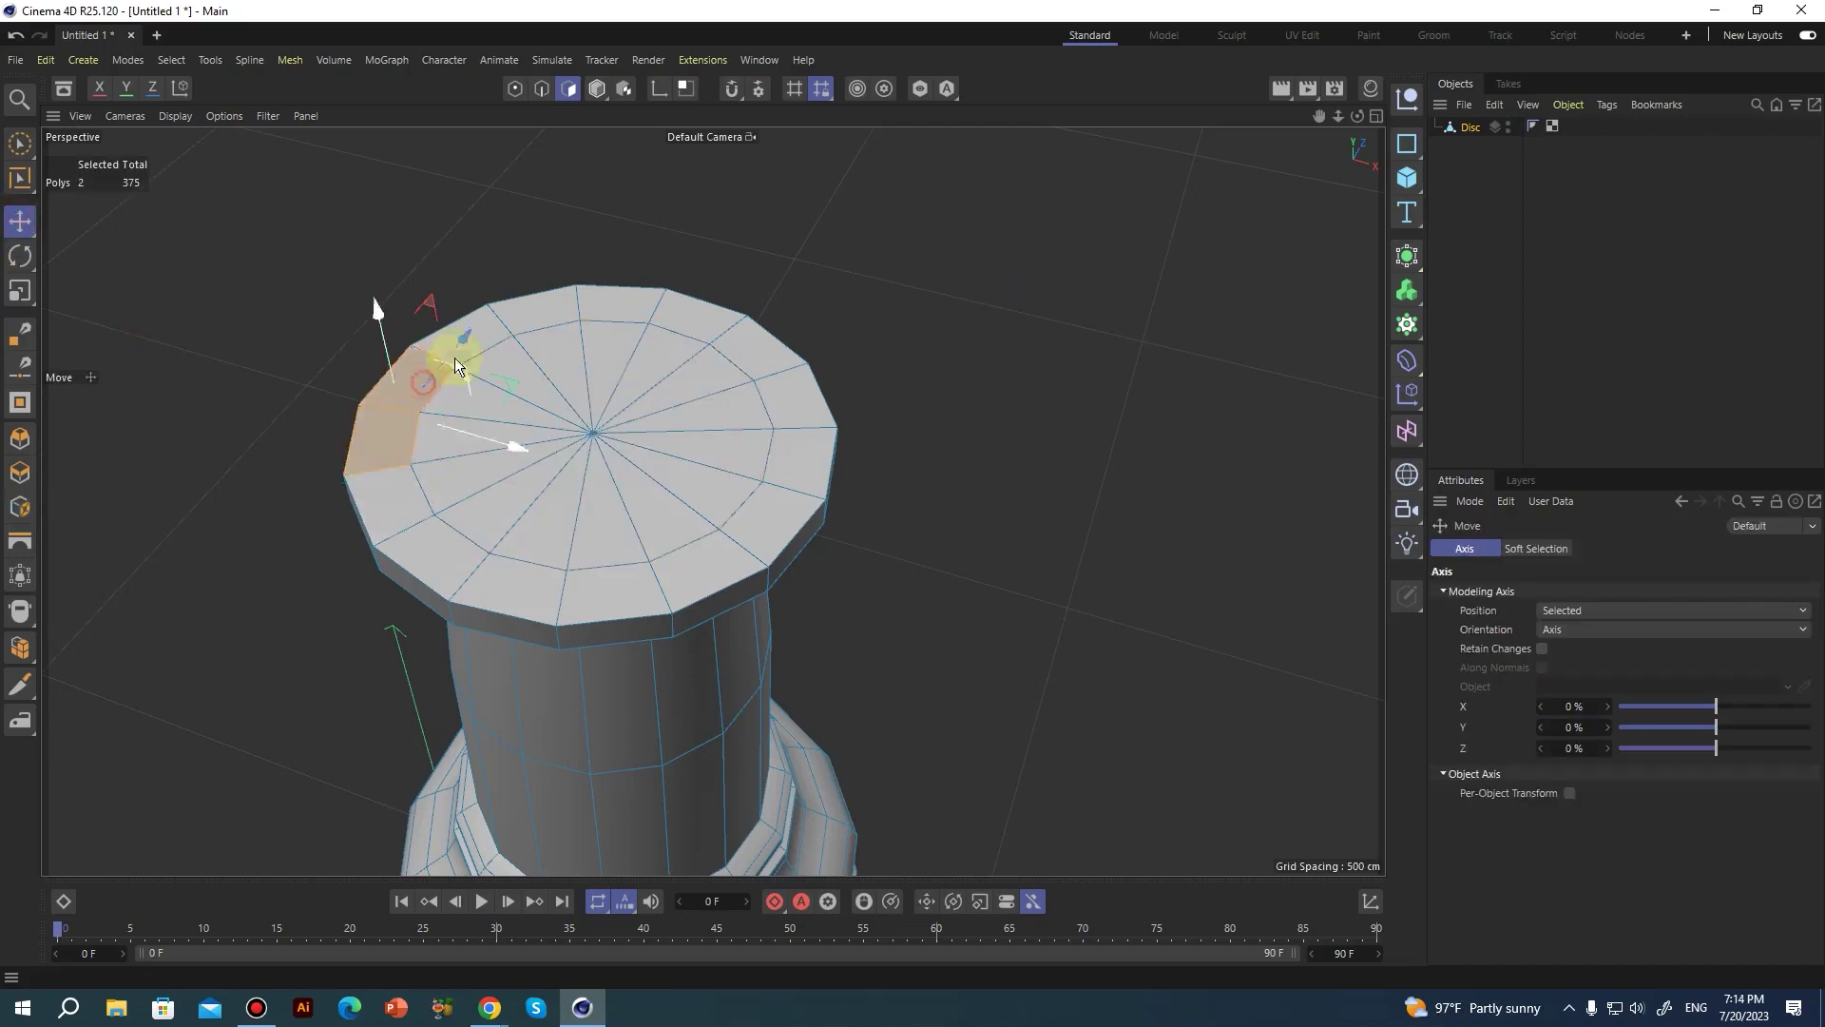
left_click(489, 332, "shift")
left_click(615, 319, "shift")
left_click(682, 319, "shift")
left_click(729, 340, "shift")
left_click(774, 477, "shift")
left_click(757, 522, "shift")
left_click(703, 562, "shift")
left_click(511, 576, "shift")
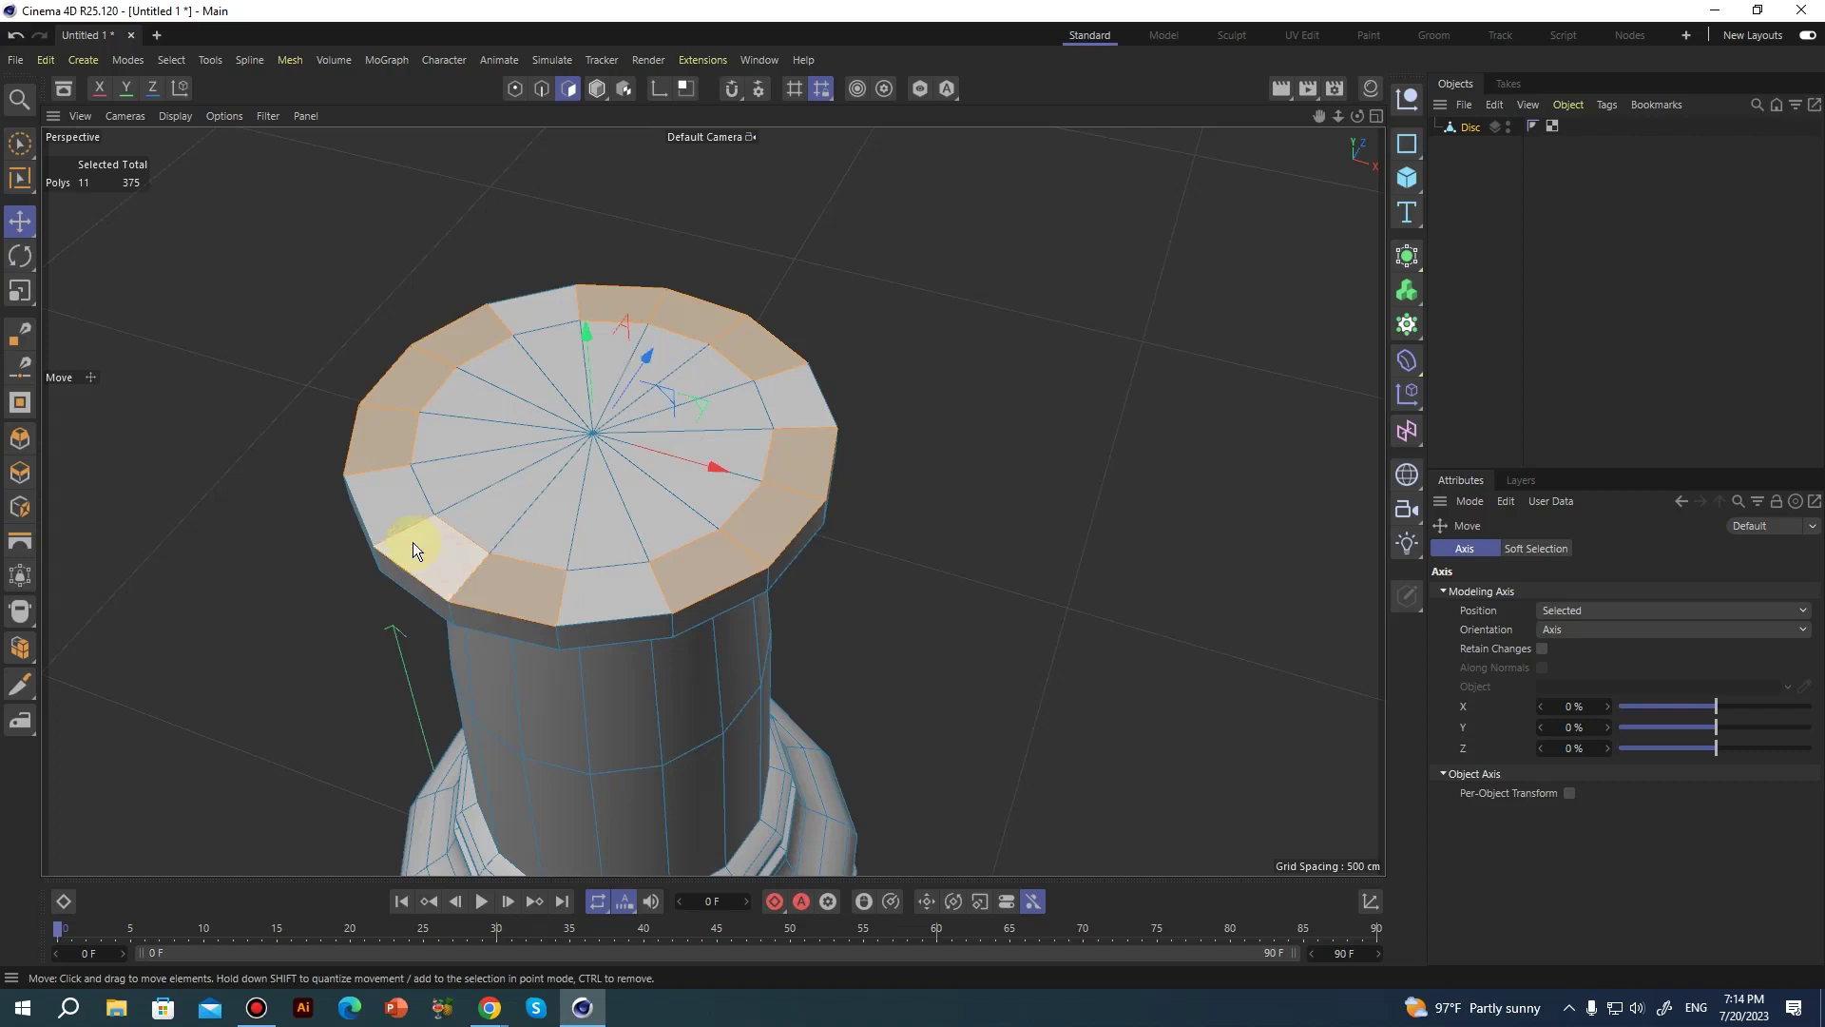
left_click(1044, 515)
Select five pairs of adjacent polygons on the head's rim ring, leaving one unselected polygon between neighbouring pairs.
left_click(528, 581)
left_click(460, 561, "shift")
left_click(408, 447, "shift")
left_click(414, 386, "shift")
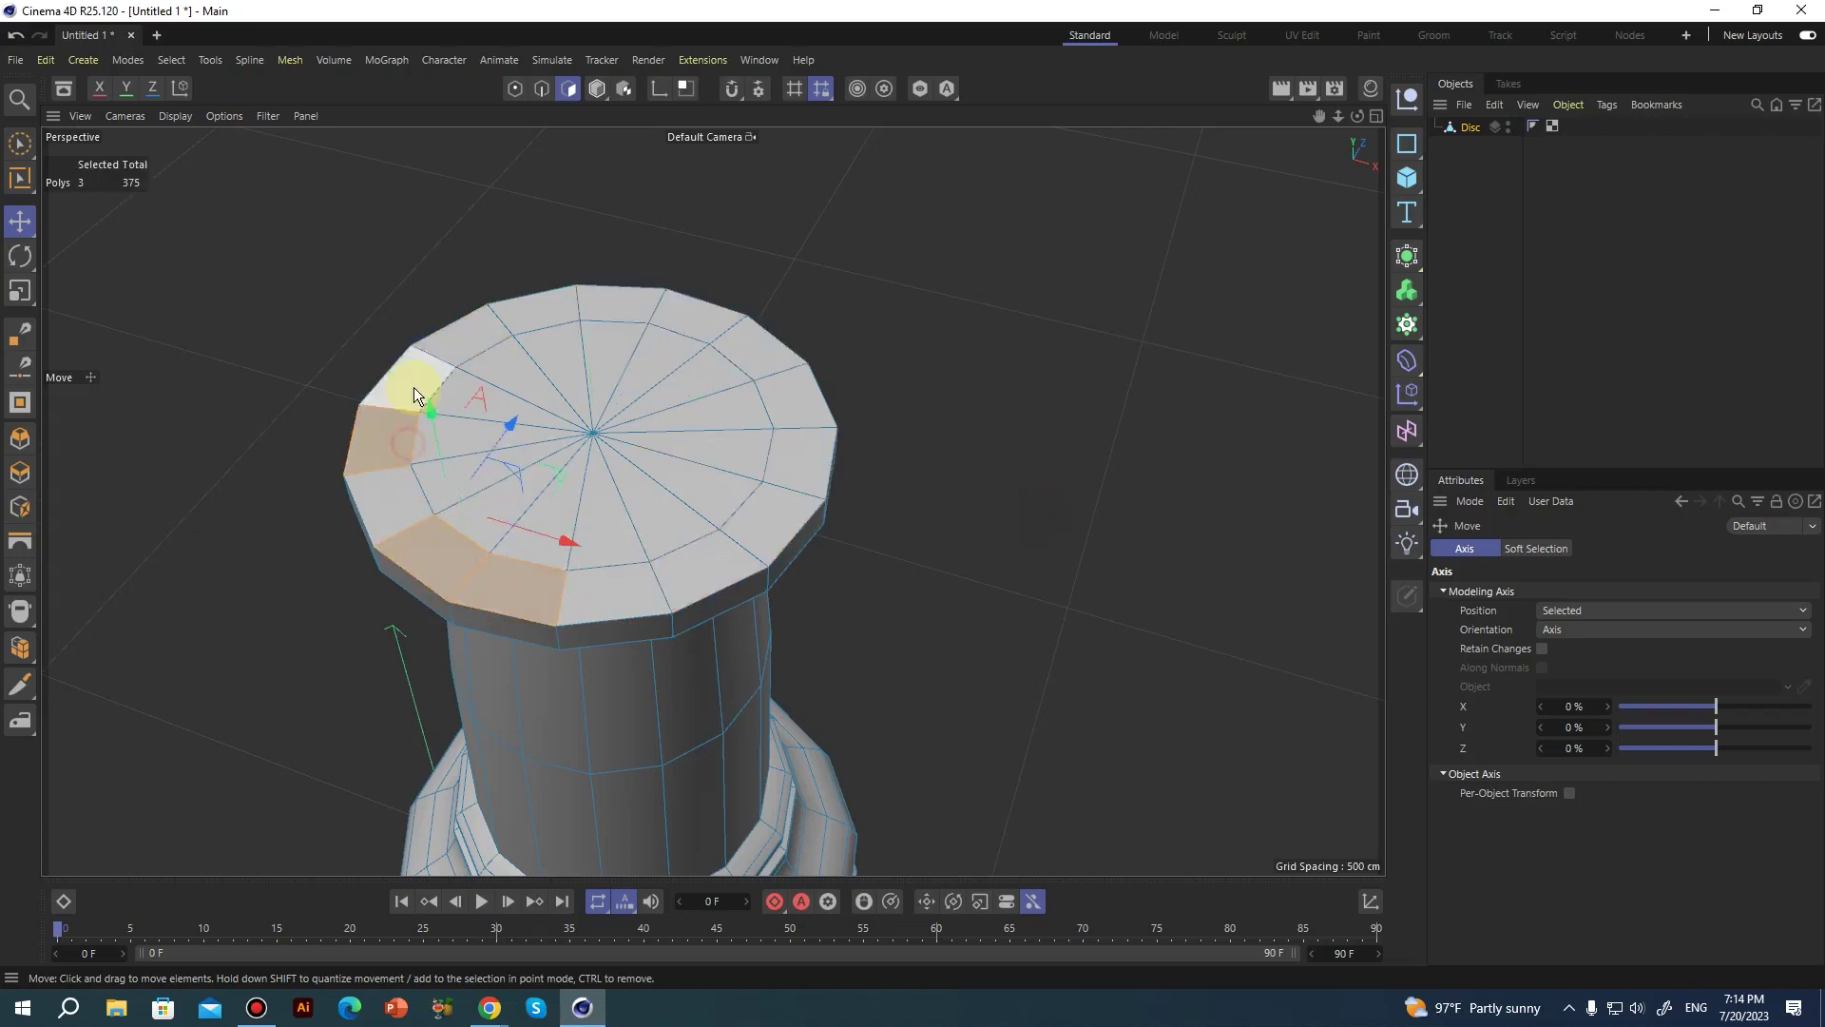
left_click(542, 305, "shift")
left_click(761, 354, "shift")
left_click(781, 405, "shift")
left_click(751, 535, "shift")
left_click(722, 559, "shift")
Extrude the selected rim polygons 72.4 cm to form the battlements, matching the reference's top edge in the Front view.
left_click_drag(648, 510, 665, 450, "alt")
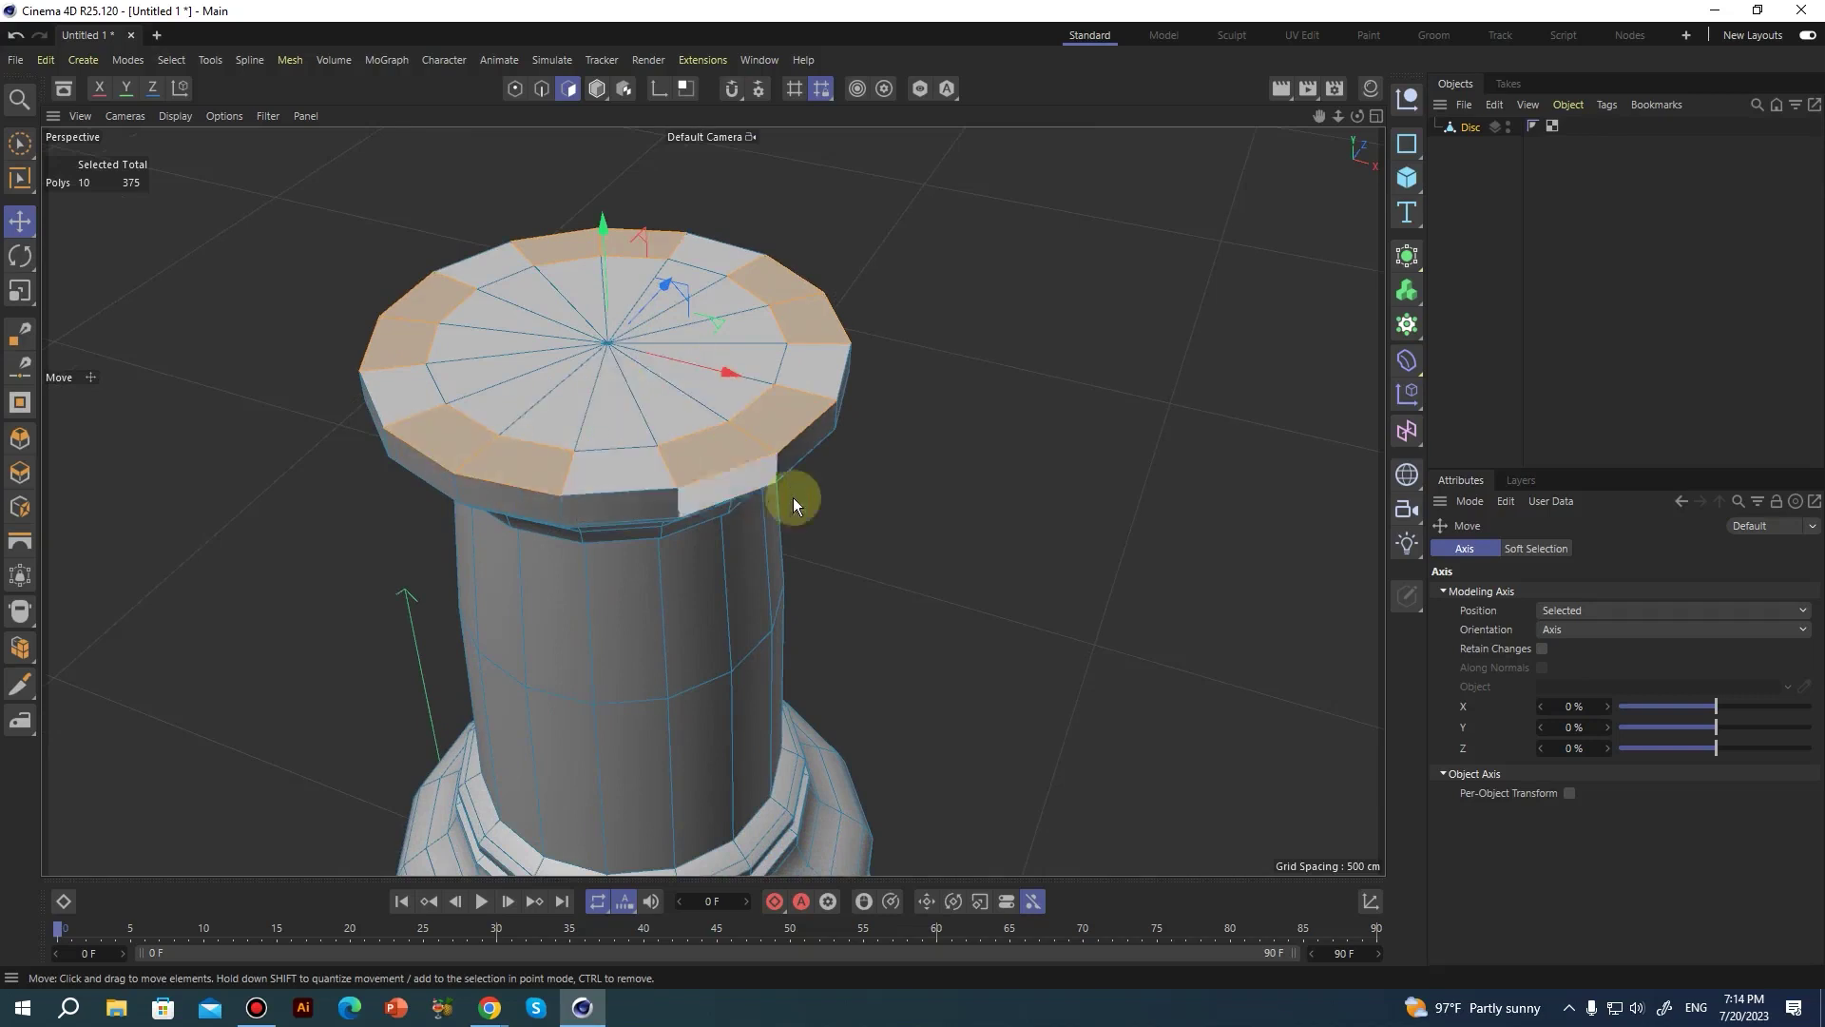
key("d")
middle_click(1110, 573)
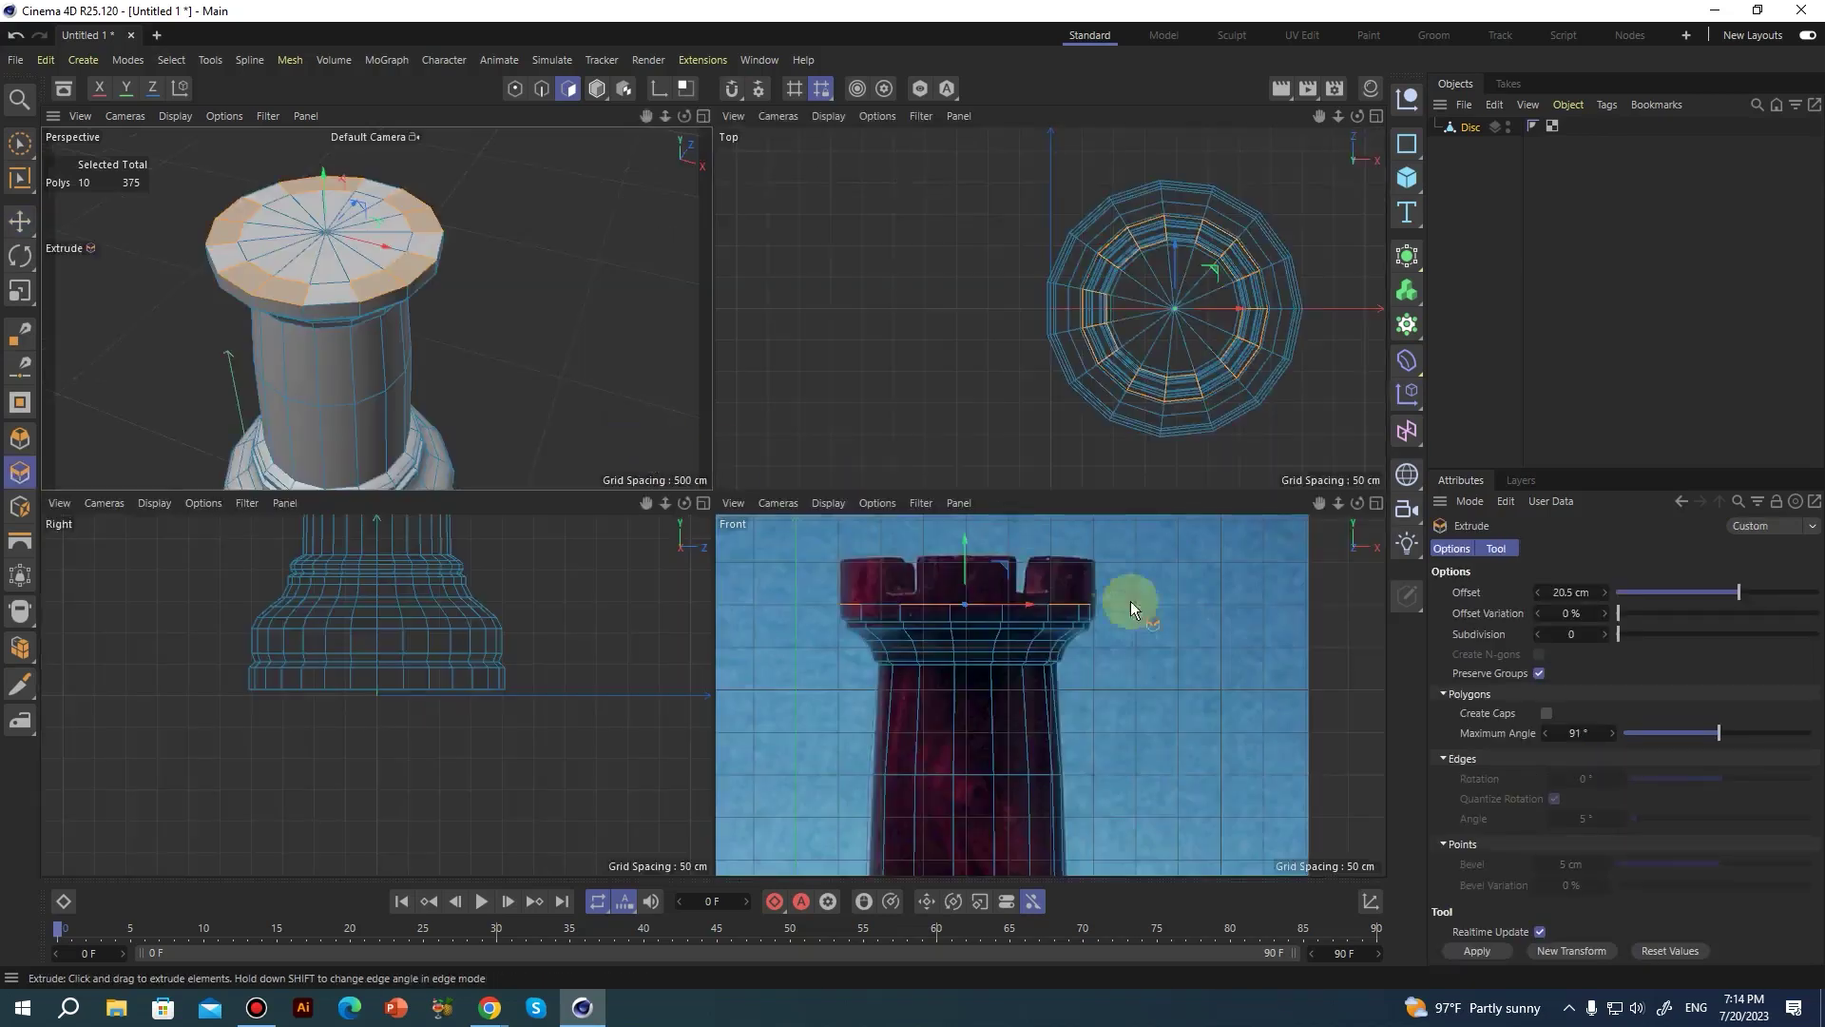
middle_click(1116, 603)
left_click_drag(889, 326, 1040, 326)
Clear the selection and examine the whole rook and its battlements from several angles in the Perspective view.
middle_click(562, 327)
middle_click(391, 292)
left_click_drag(673, 397, 757, 357, "alt")
scroll(756, 357, "down", 6)
left_click_drag(487, 386, 652, 395, "alt")
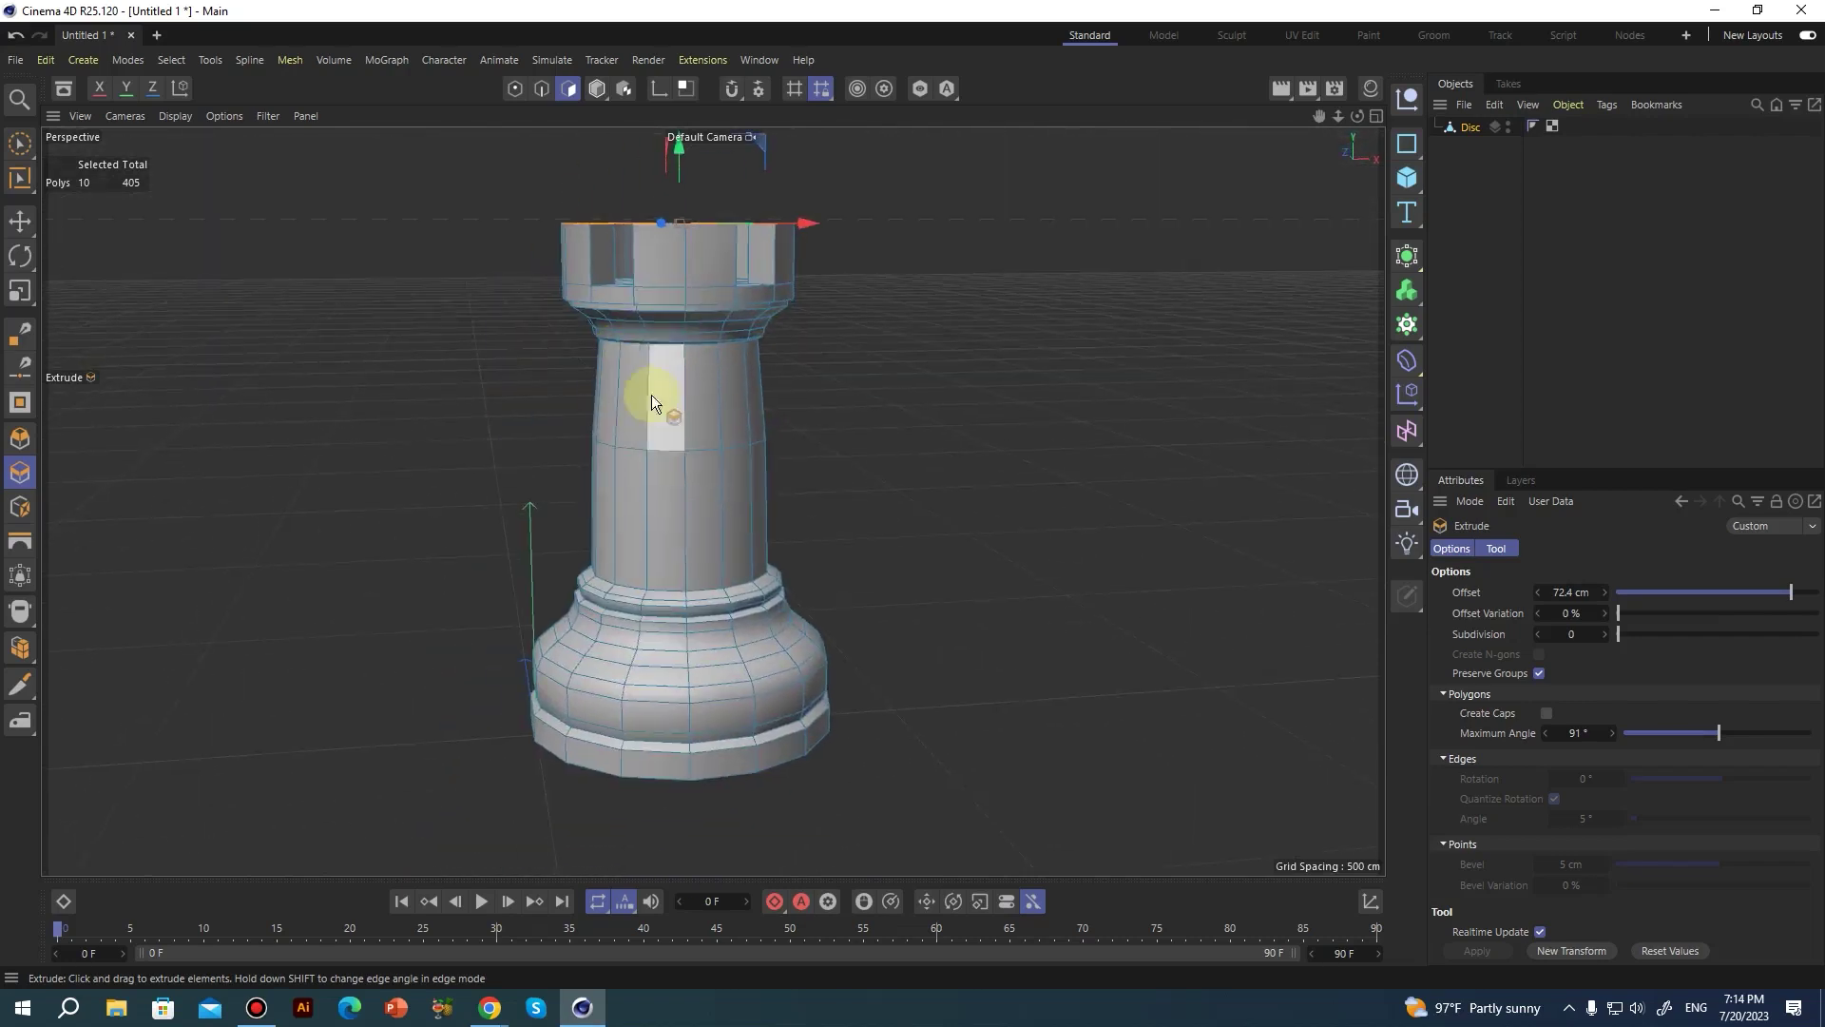
left_click(19, 220)
left_click(1616, 345)
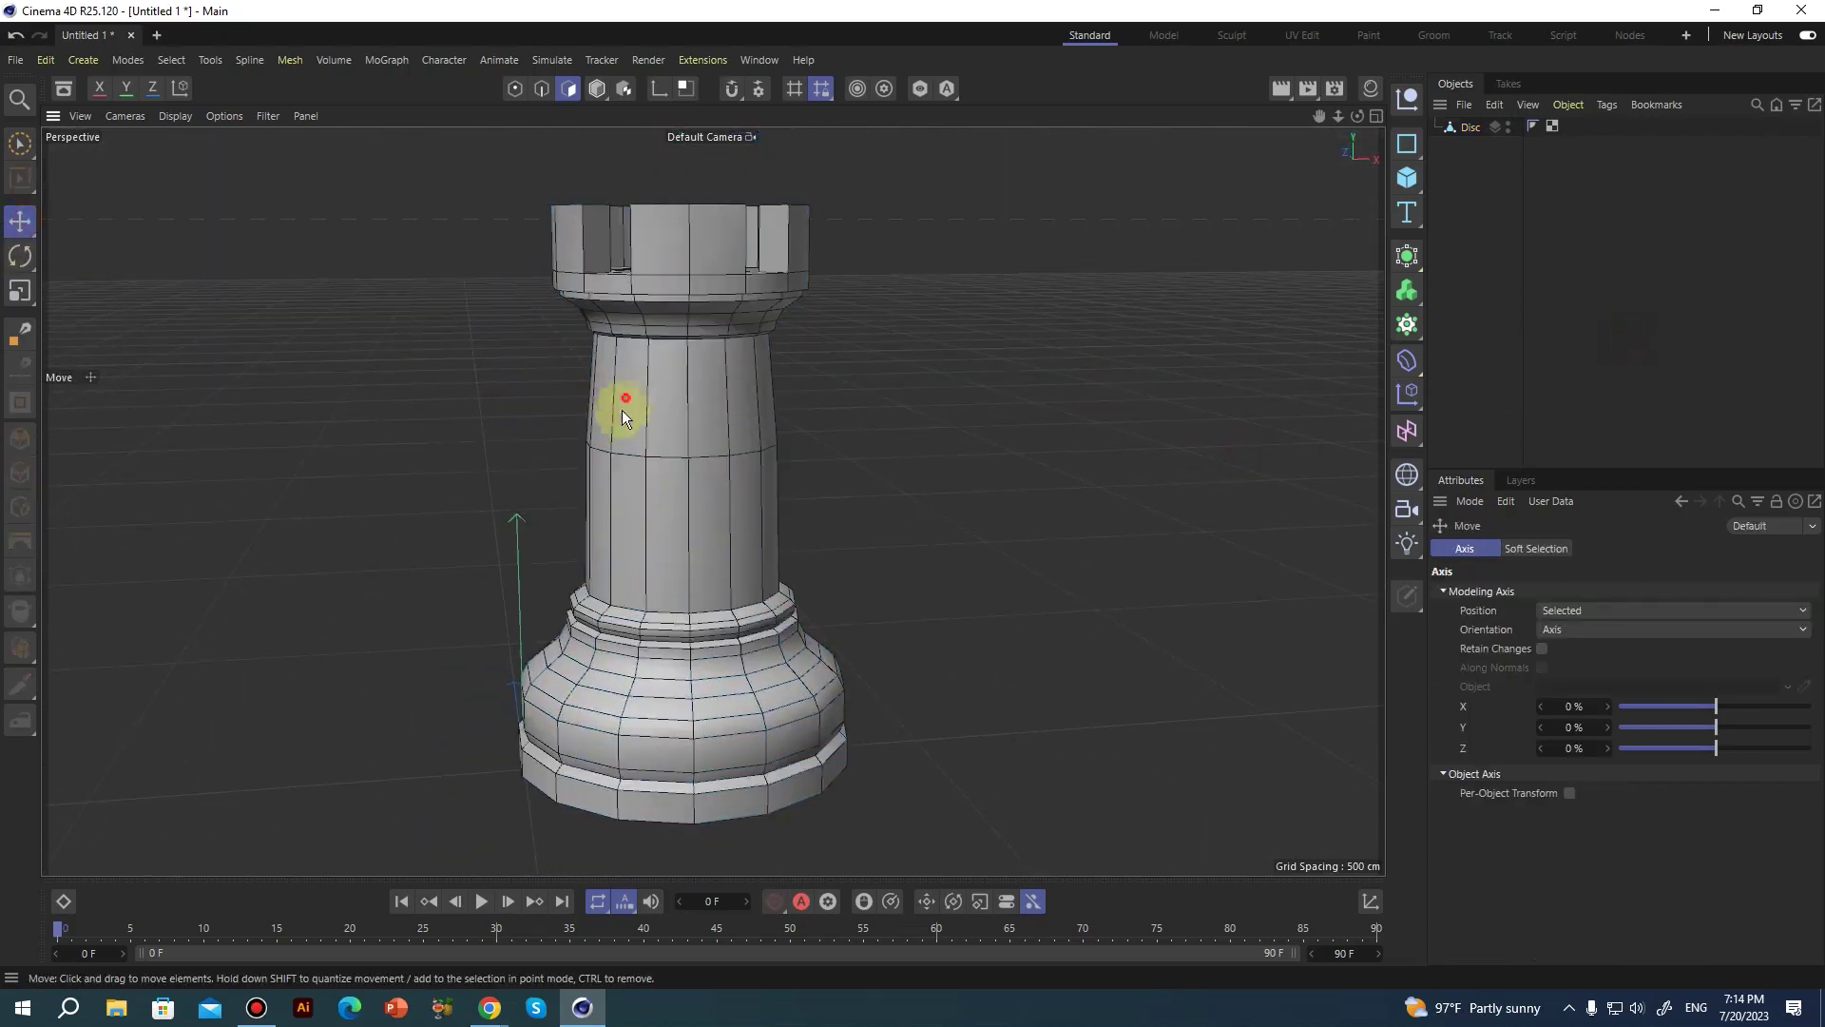
left_click_drag(622, 409, 823, 367, "alt")
scroll(745, 345, "up", 3)
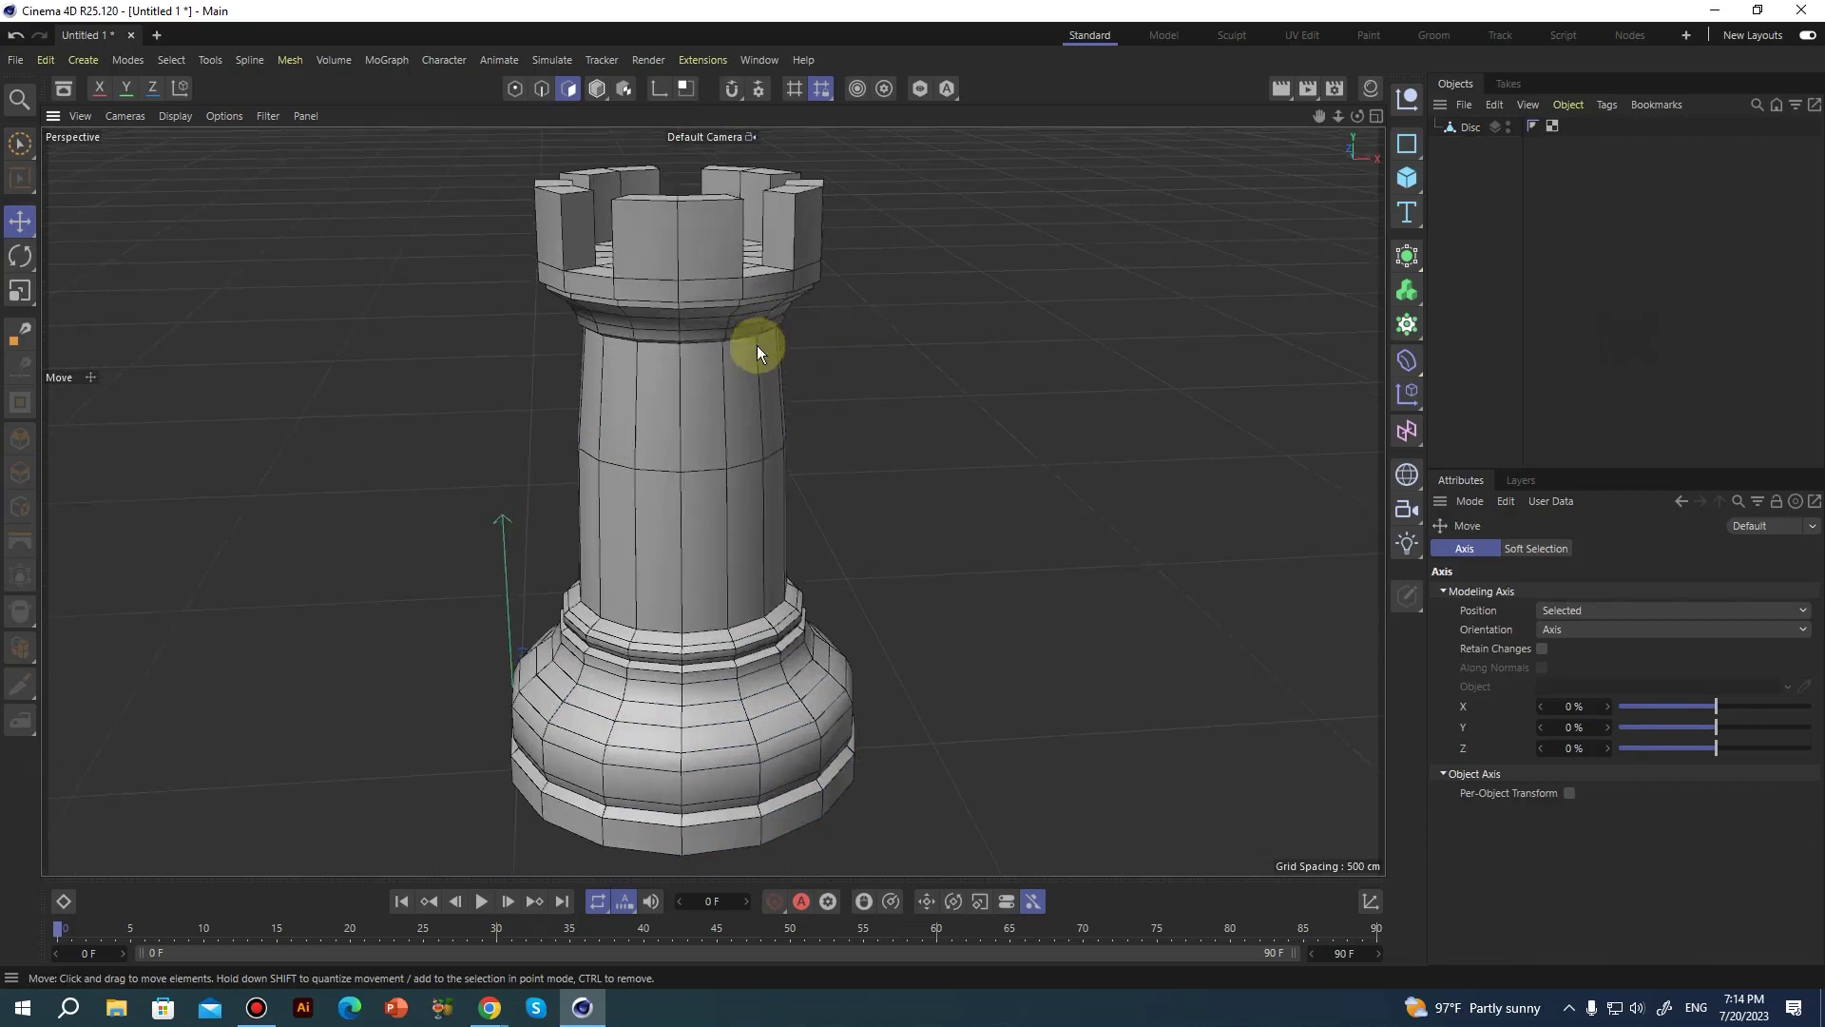
middle_click_drag(749, 334, 717, 431, "alt")
mouse_move(681, 430)
left_mouse_down("alt")
mouse_move(745, 405)
mouse_move(711, 424)
left_mouse_up("alt")
Add a Subdivision Surface and make the Disc its child to smooth the rook.
left_click(1467, 126)
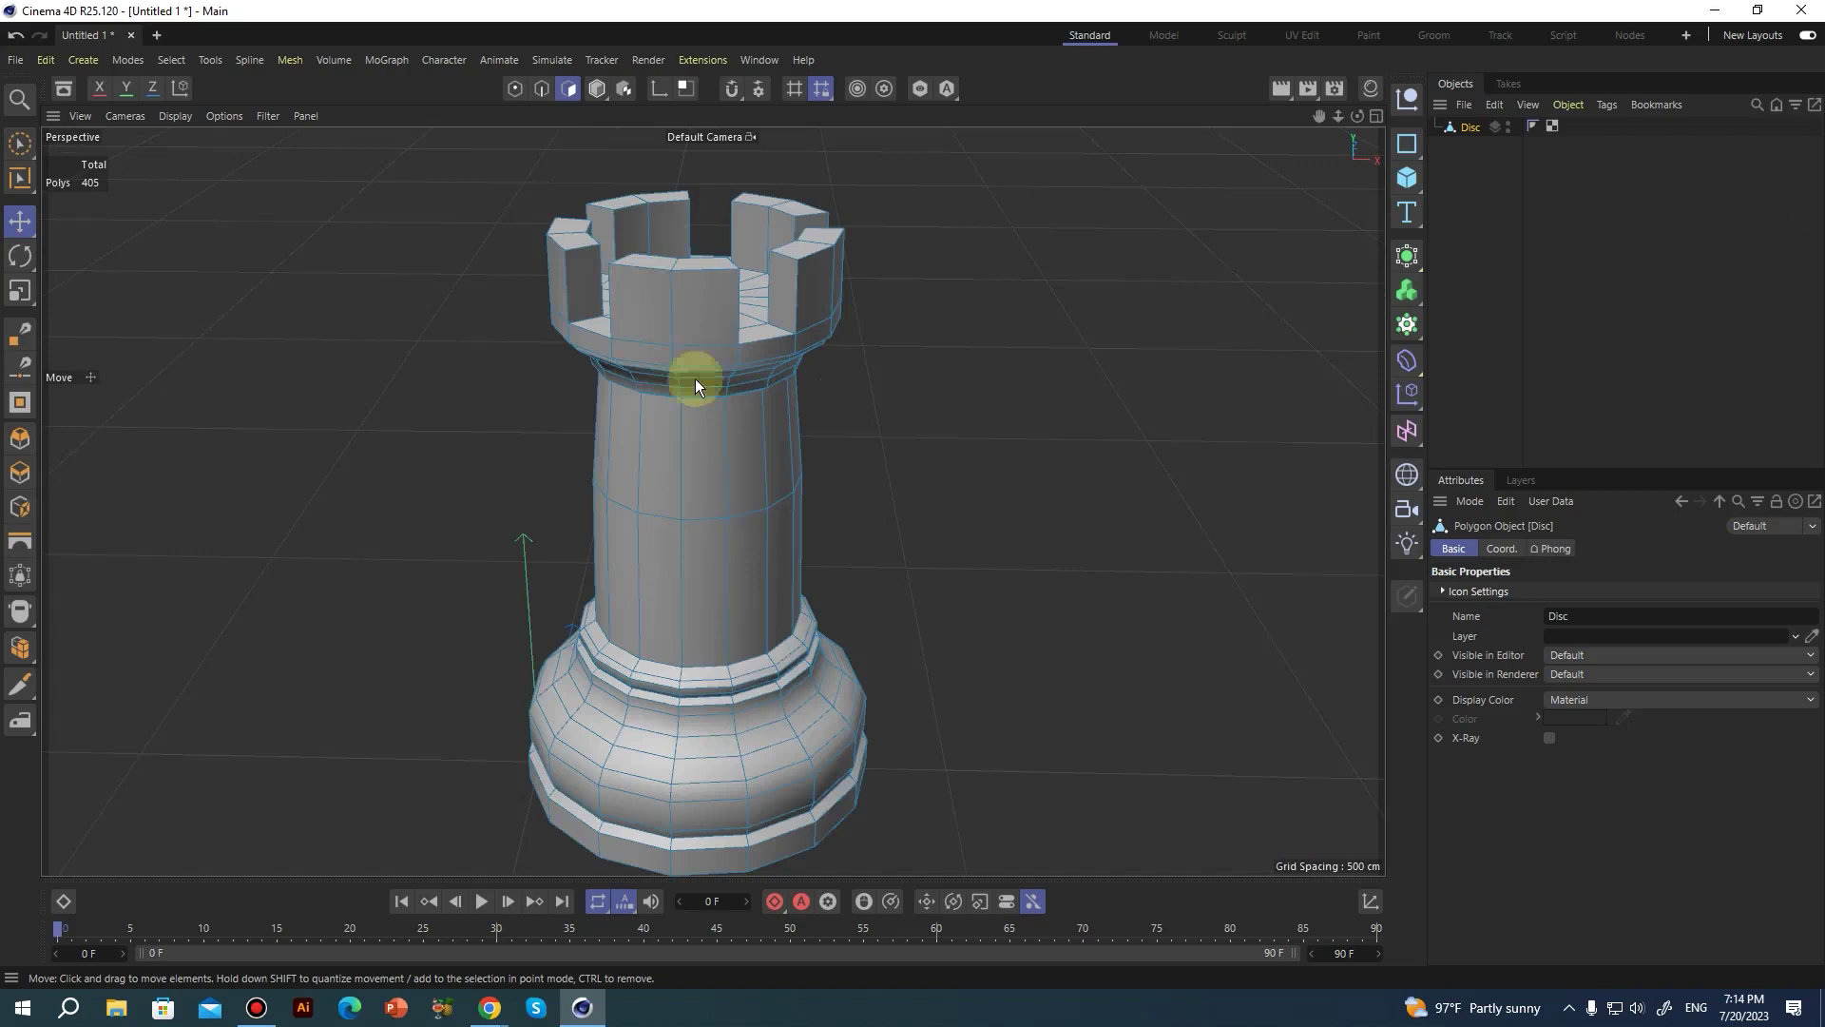
middle_click_drag(694, 379, 753, 359, "alt")
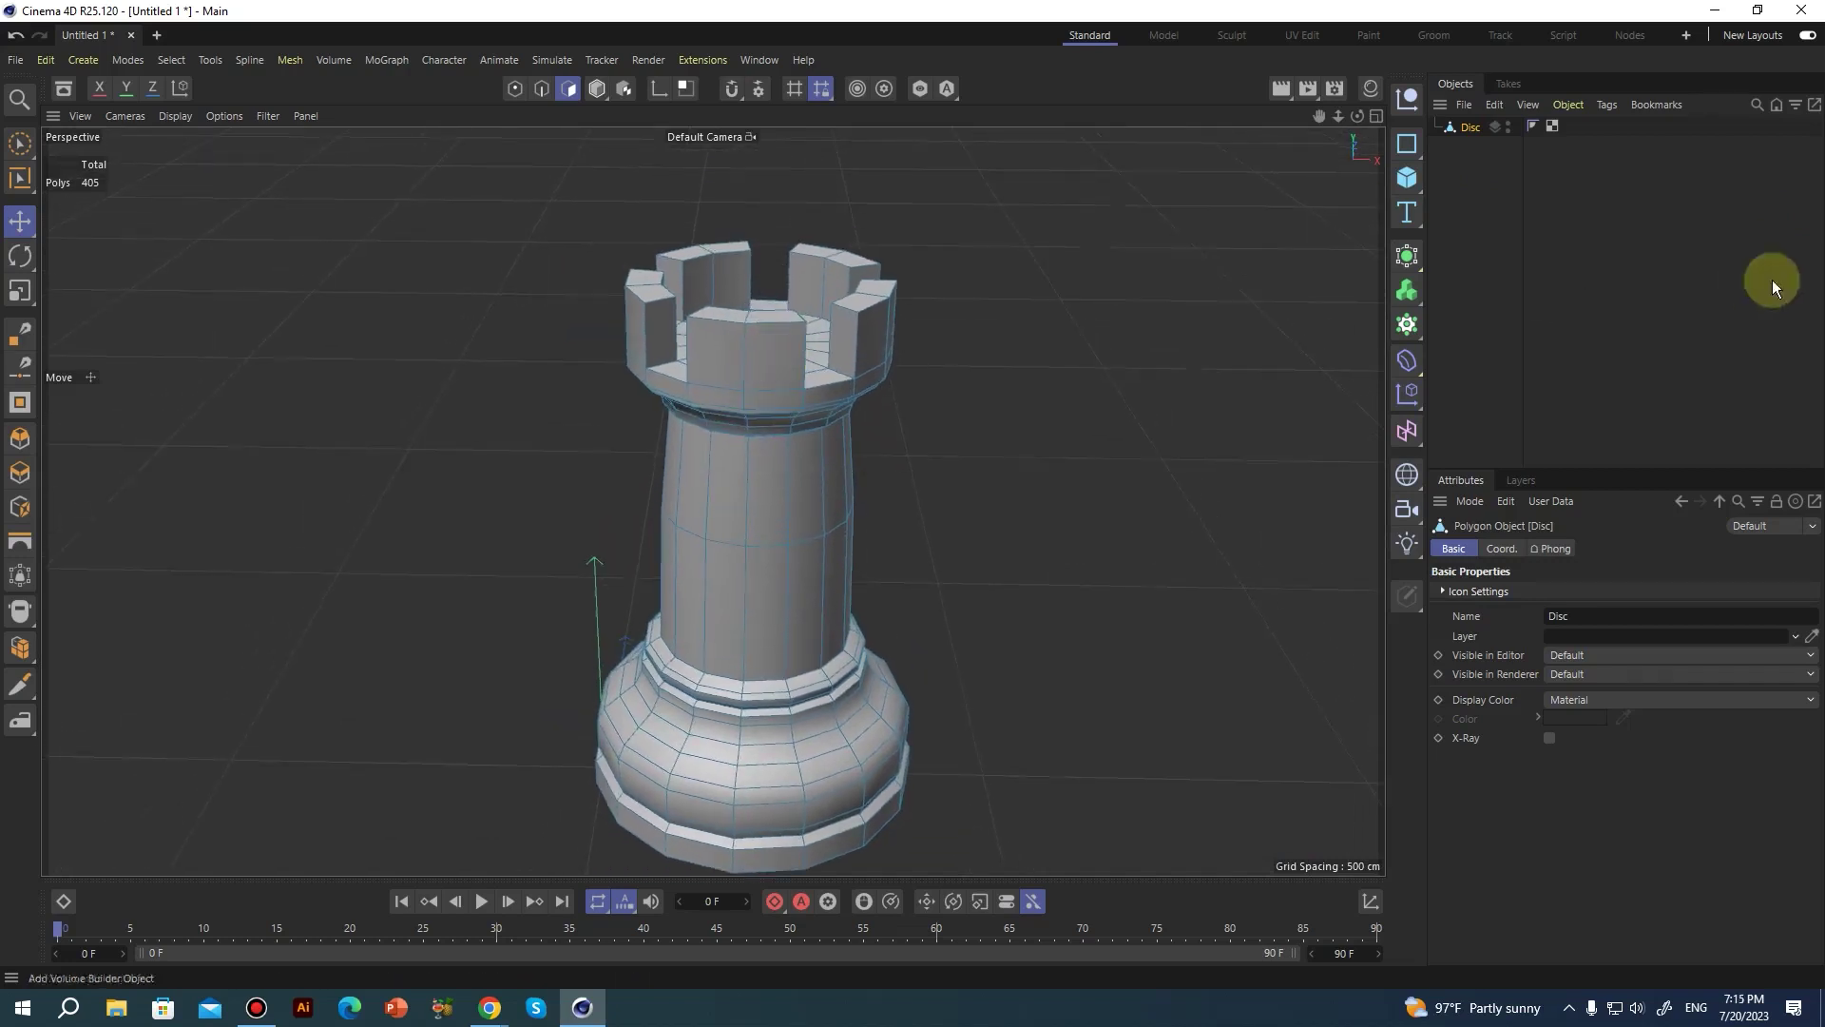
left_click(1410, 256)
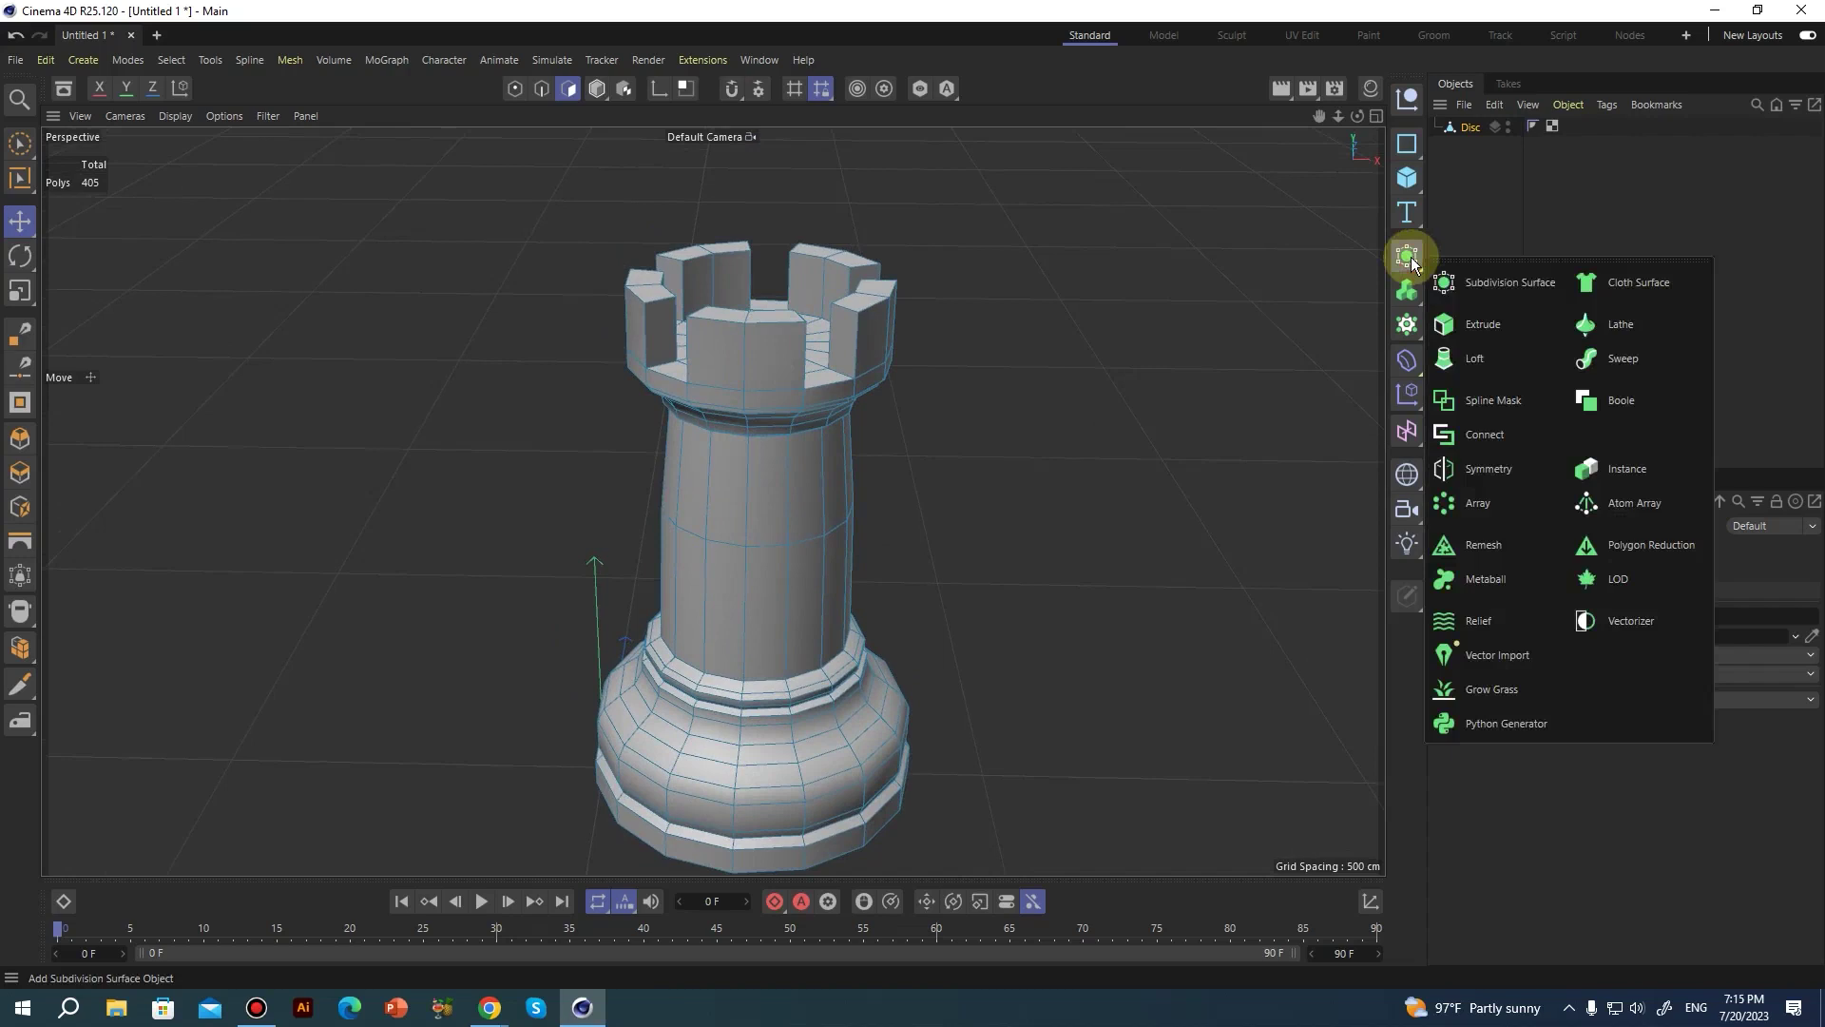
left_click(1473, 283)
left_click_drag(1464, 145, 1471, 127)
Activate the Loop/Path Cut tool on the Disc mesh for work on the rook's battlements.
left_click_drag(799, 415, 726, 290, "alt")
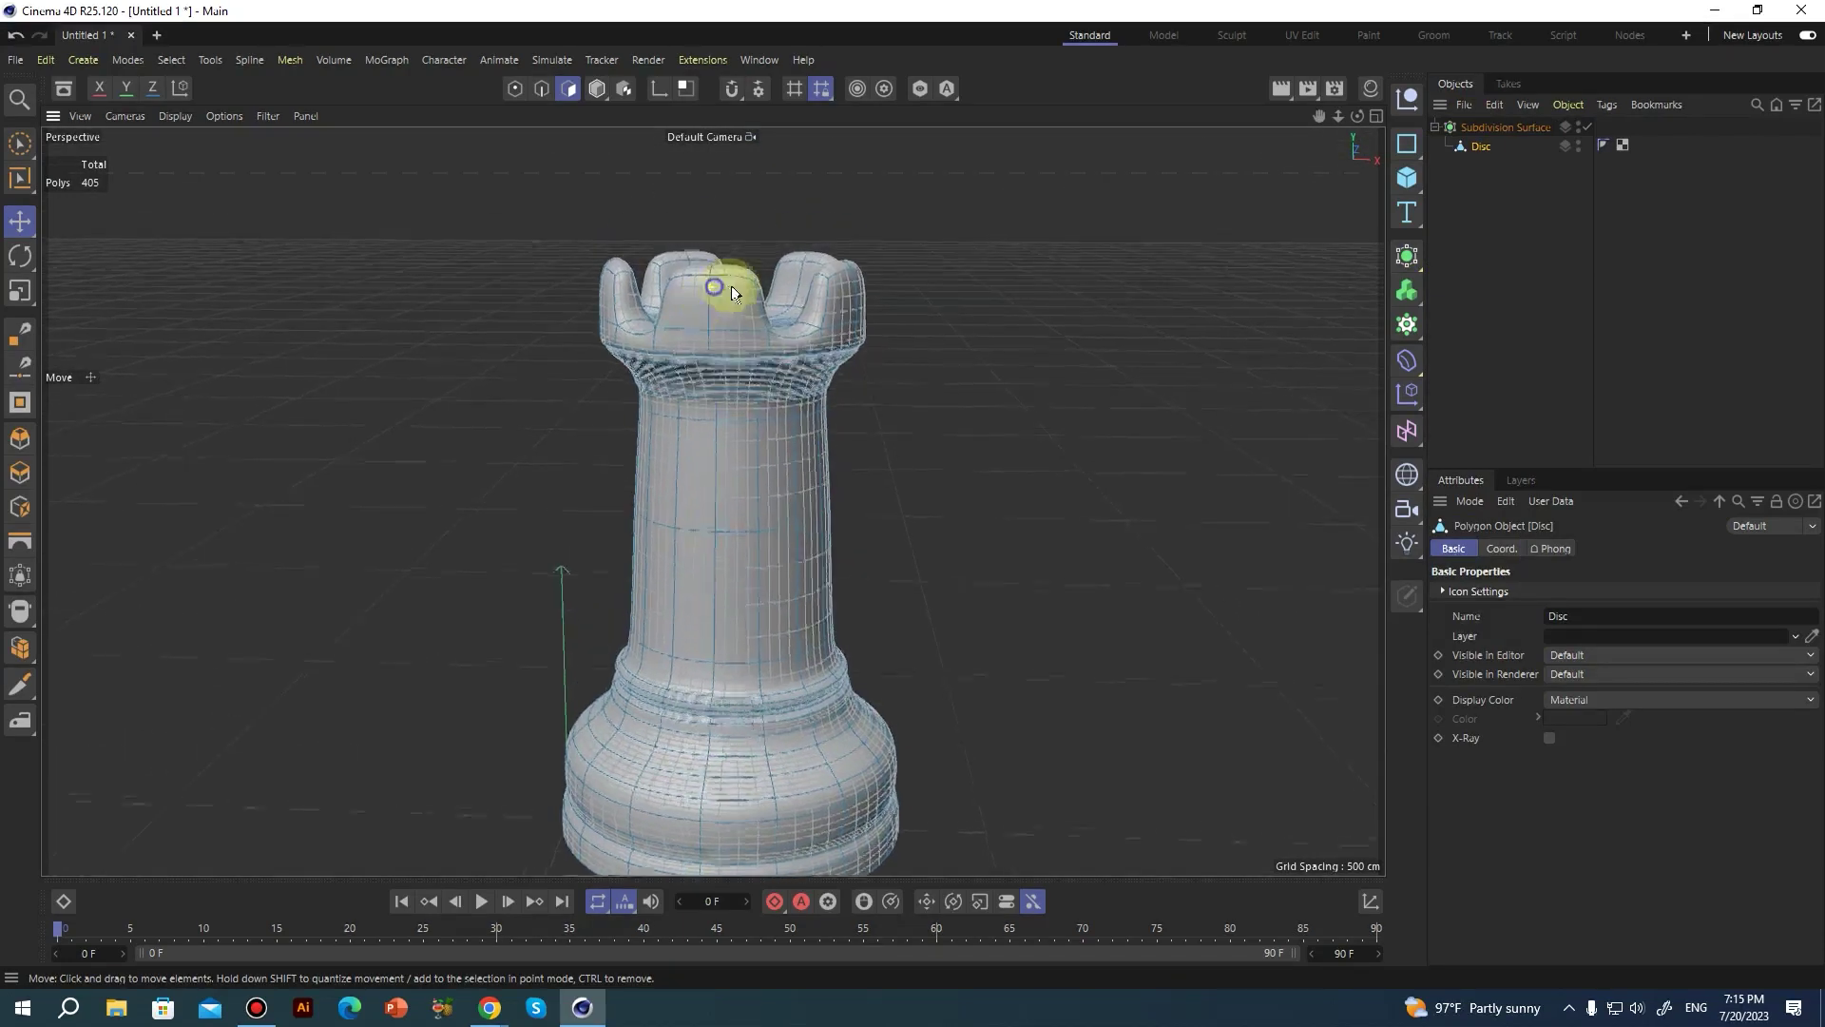
scroll(728, 287, "up", 4)
middle_click_drag(755, 282, 687, 437, "alt")
scroll(692, 432, "up", 2)
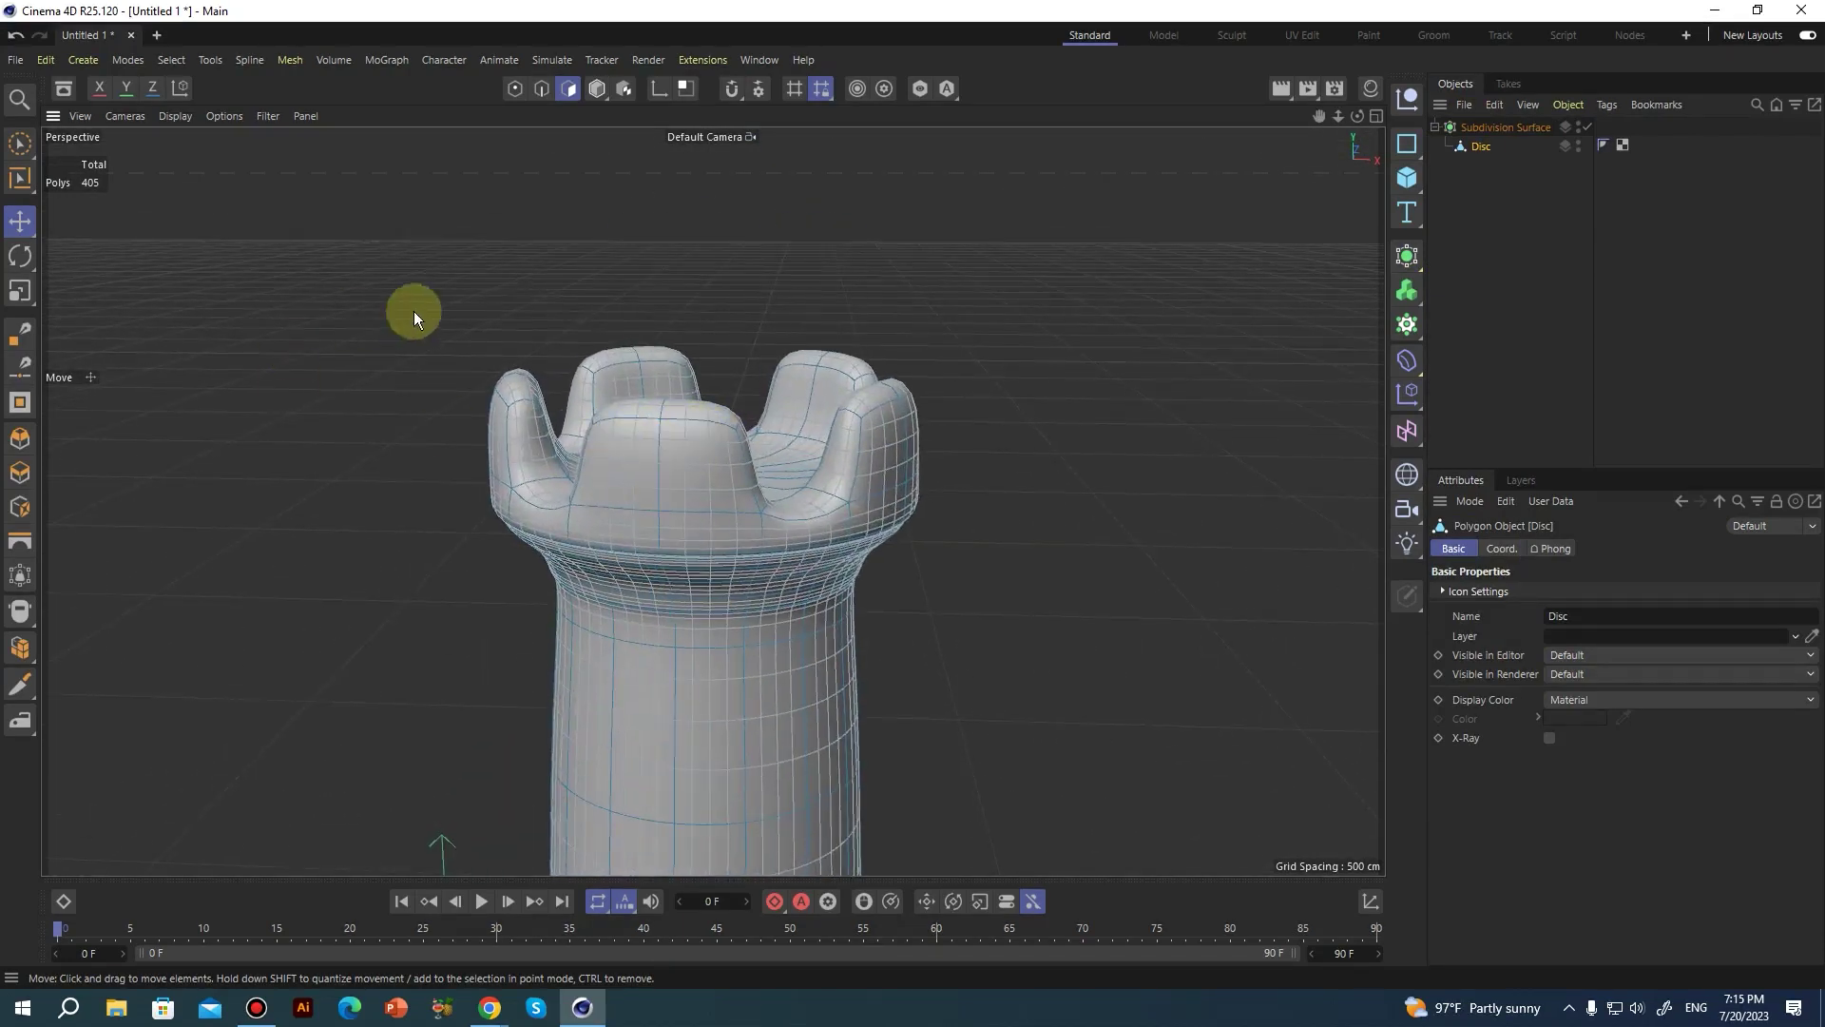
right_click(357, 282)
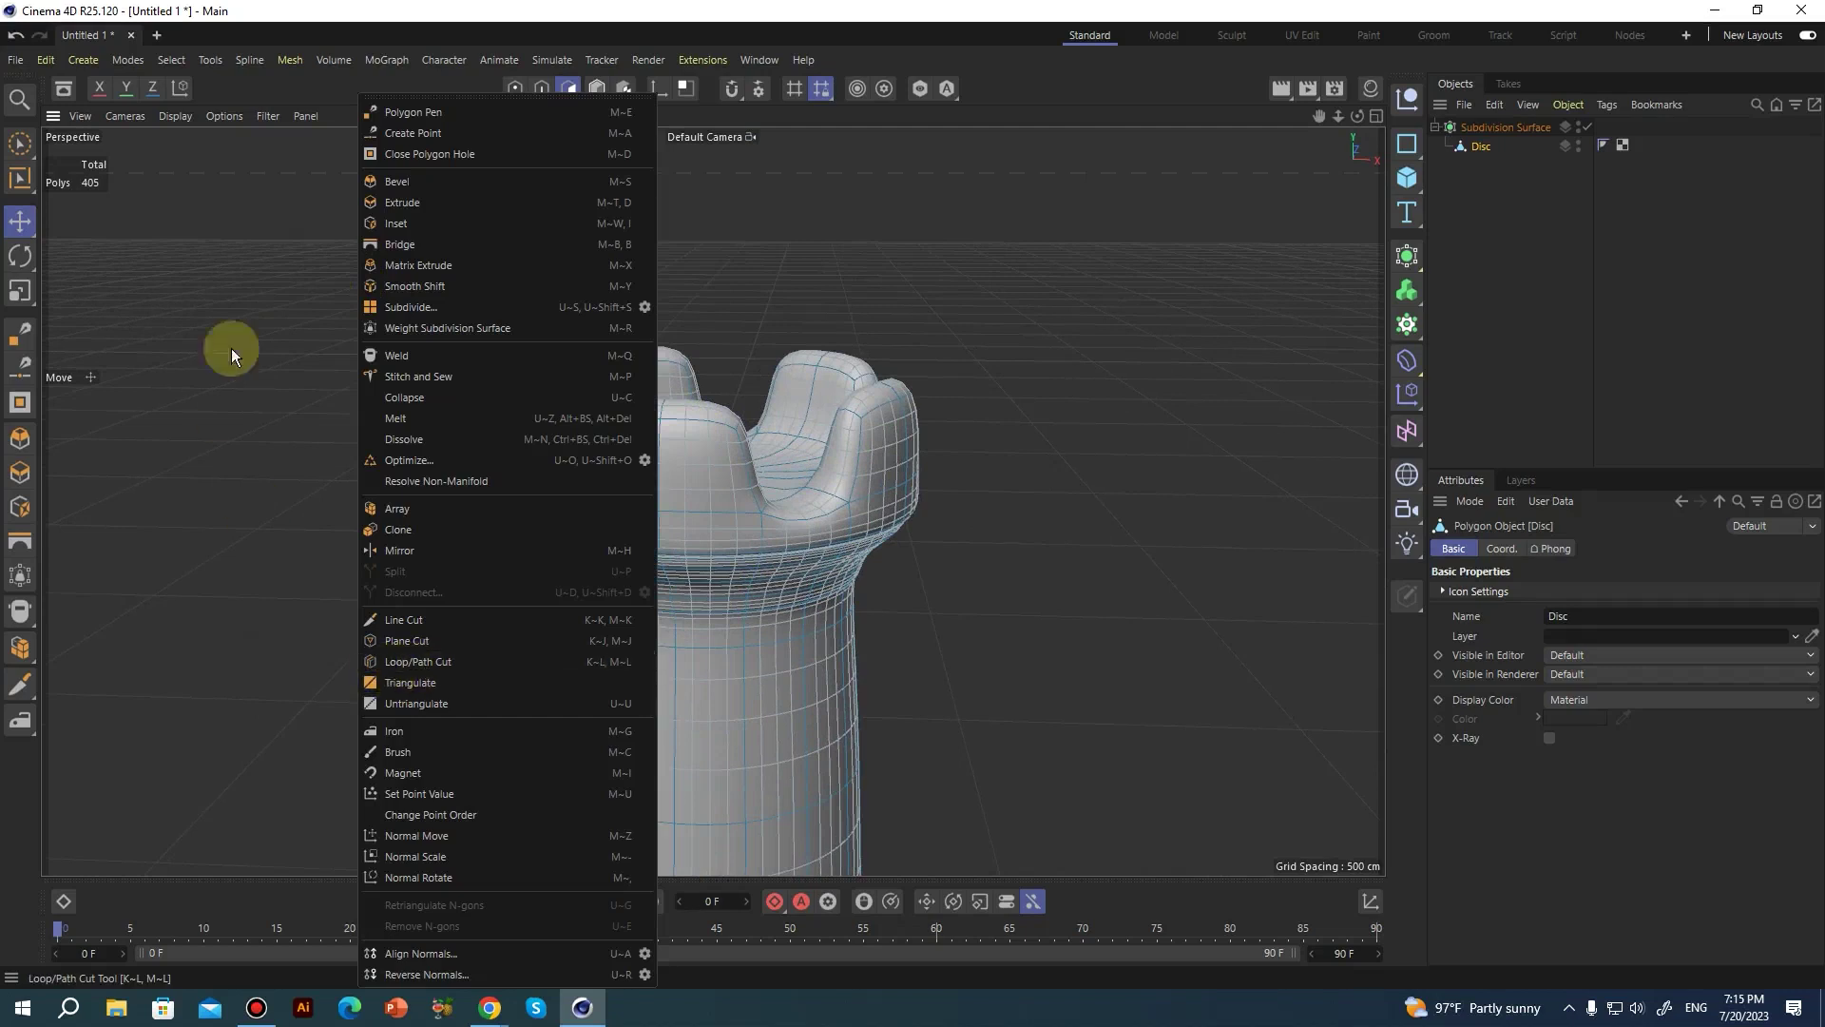
left_click(281, 268)
right_click(278, 269)
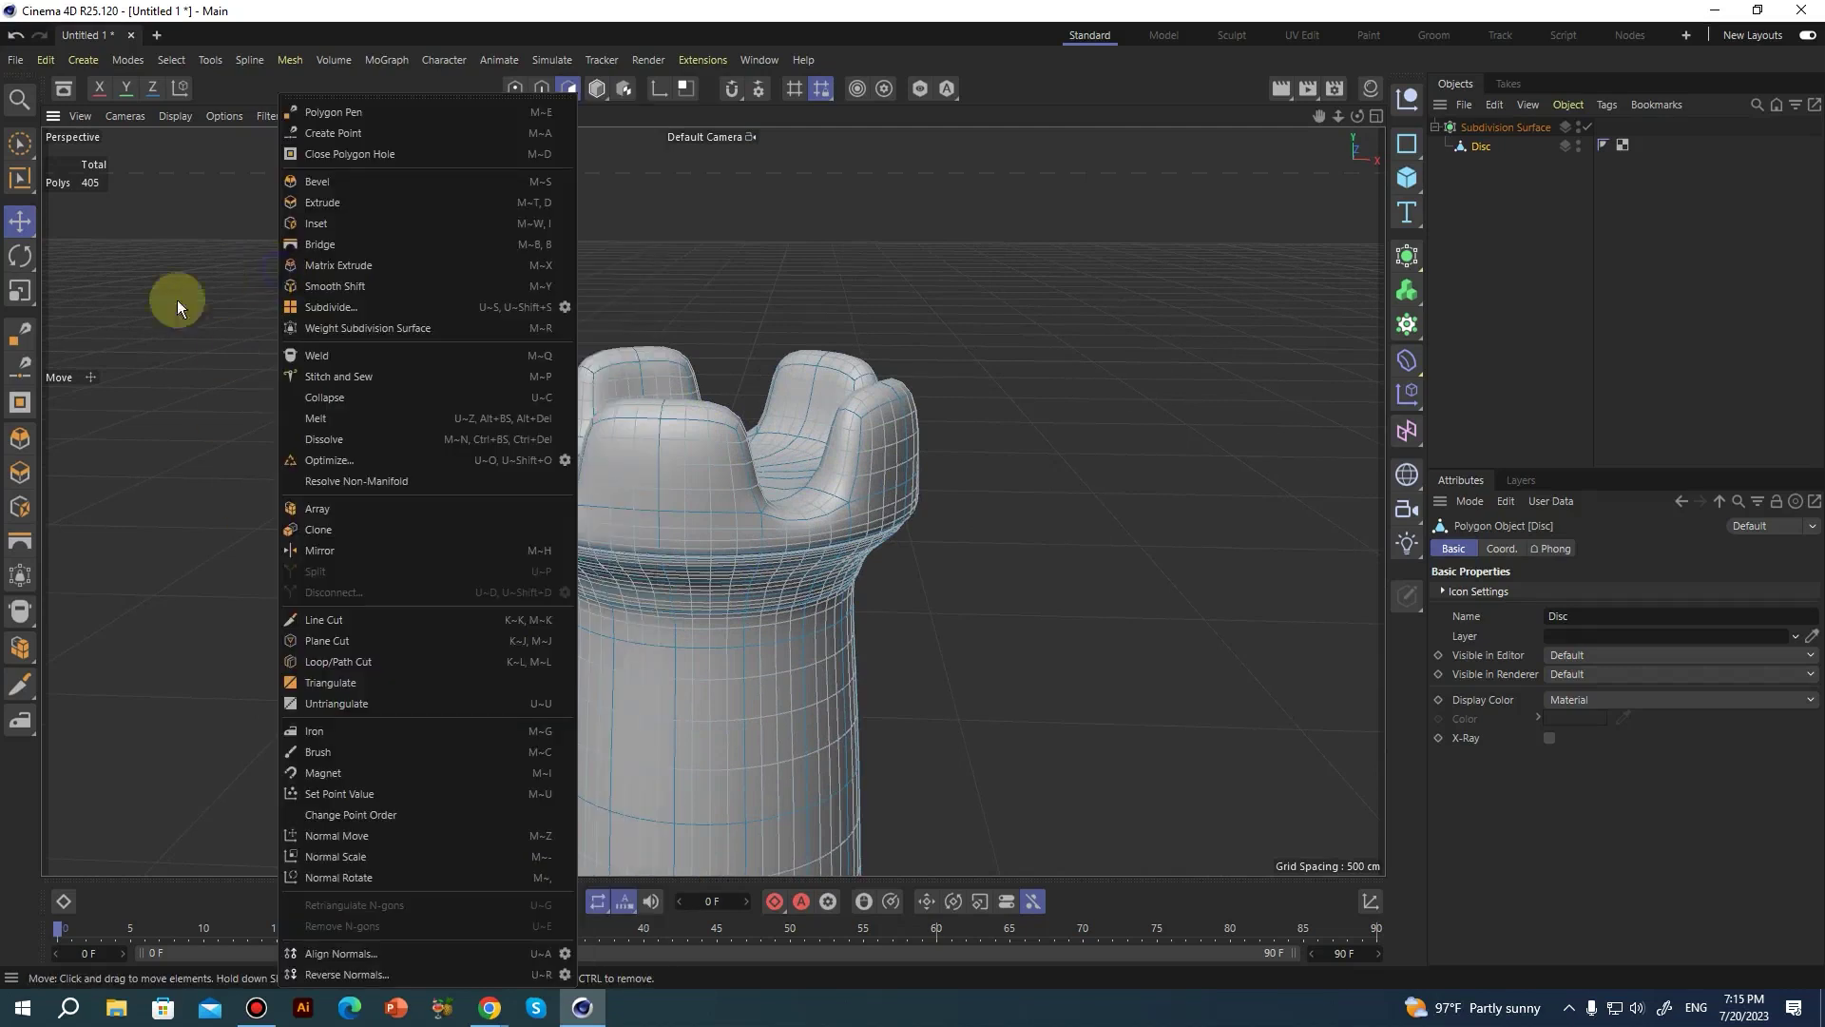
left_click(361, 664)
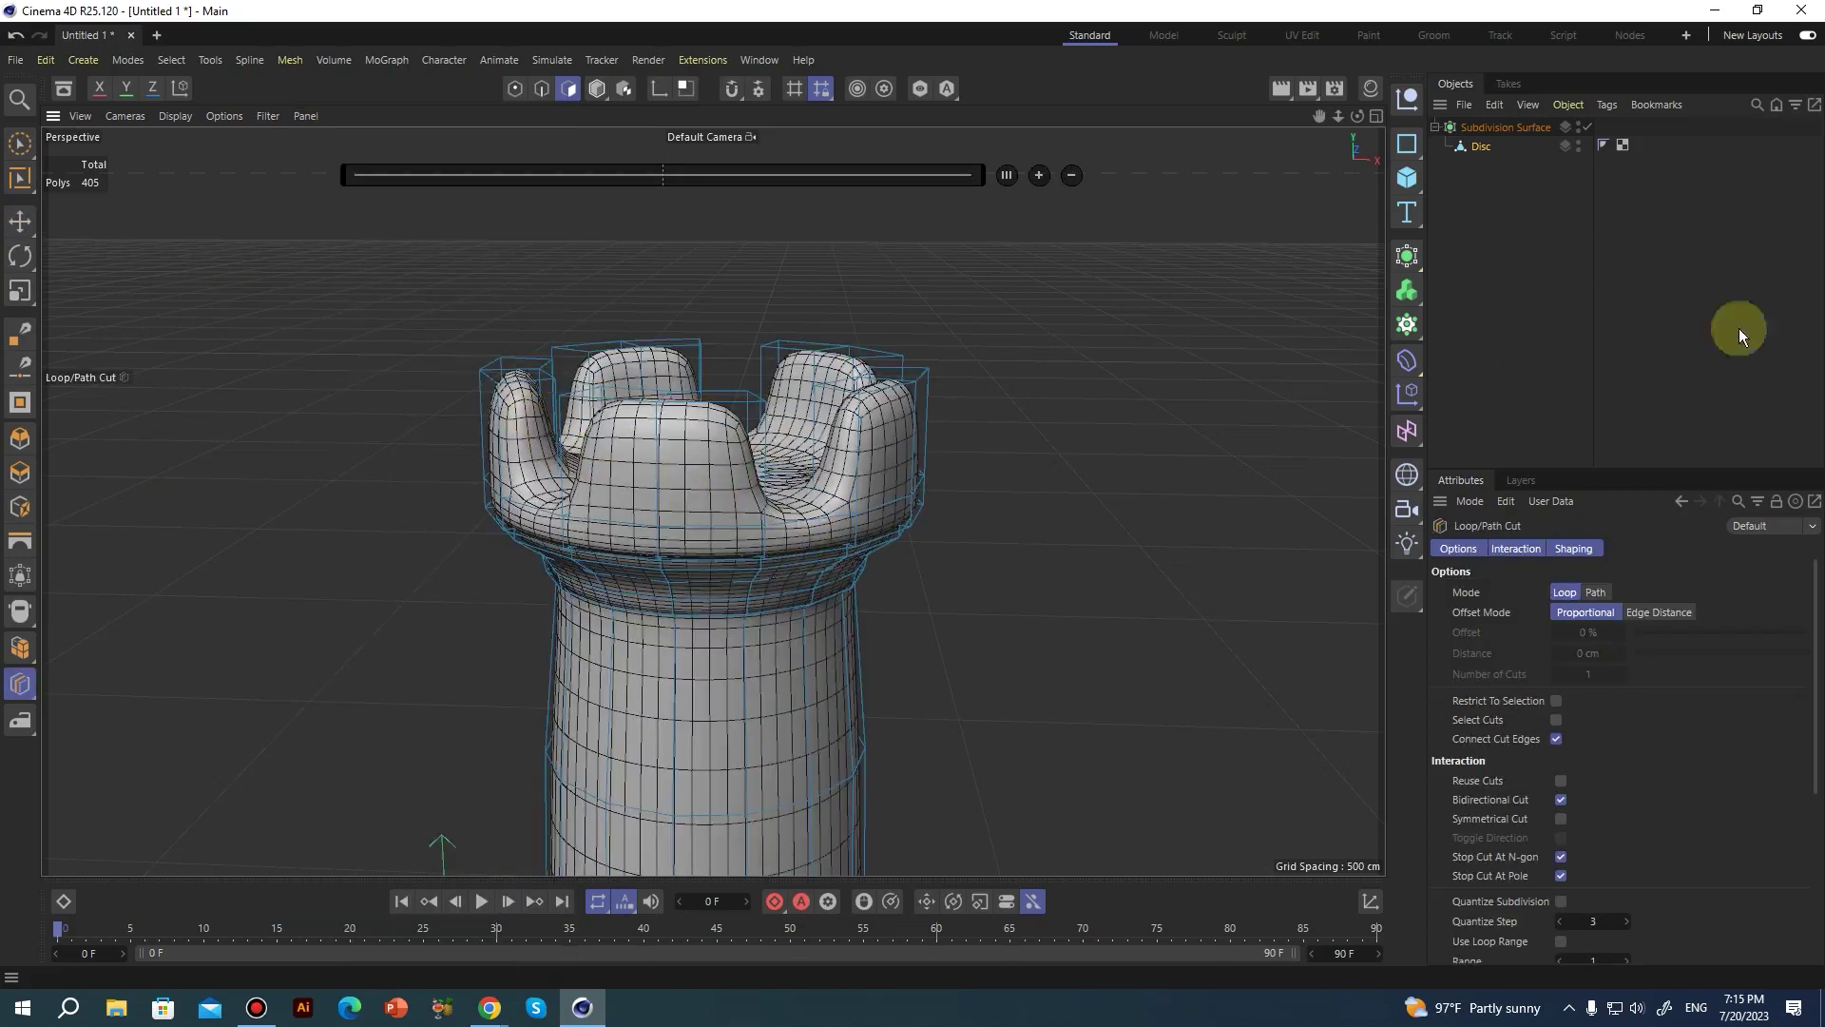
Compare the rook's head with subdivision smoothing off and on, and examine the rounded battlement edges up close.
left_click(1588, 127)
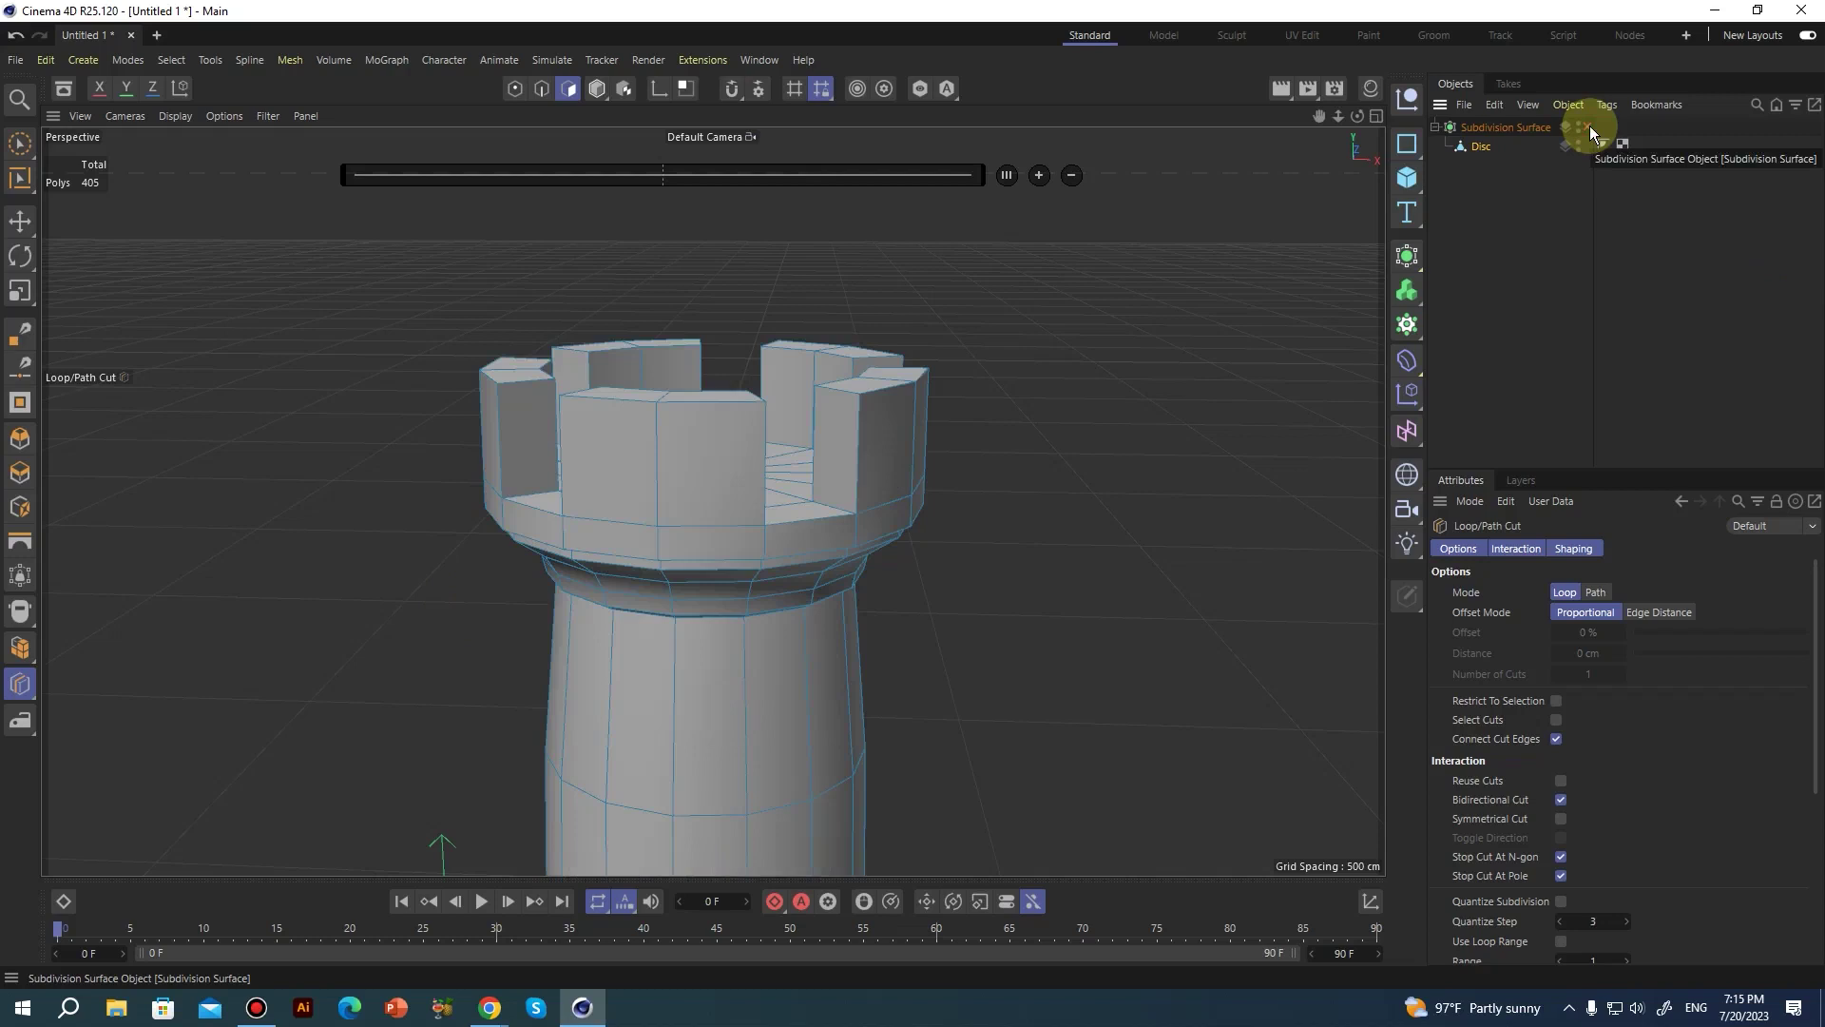
left_click(1589, 126)
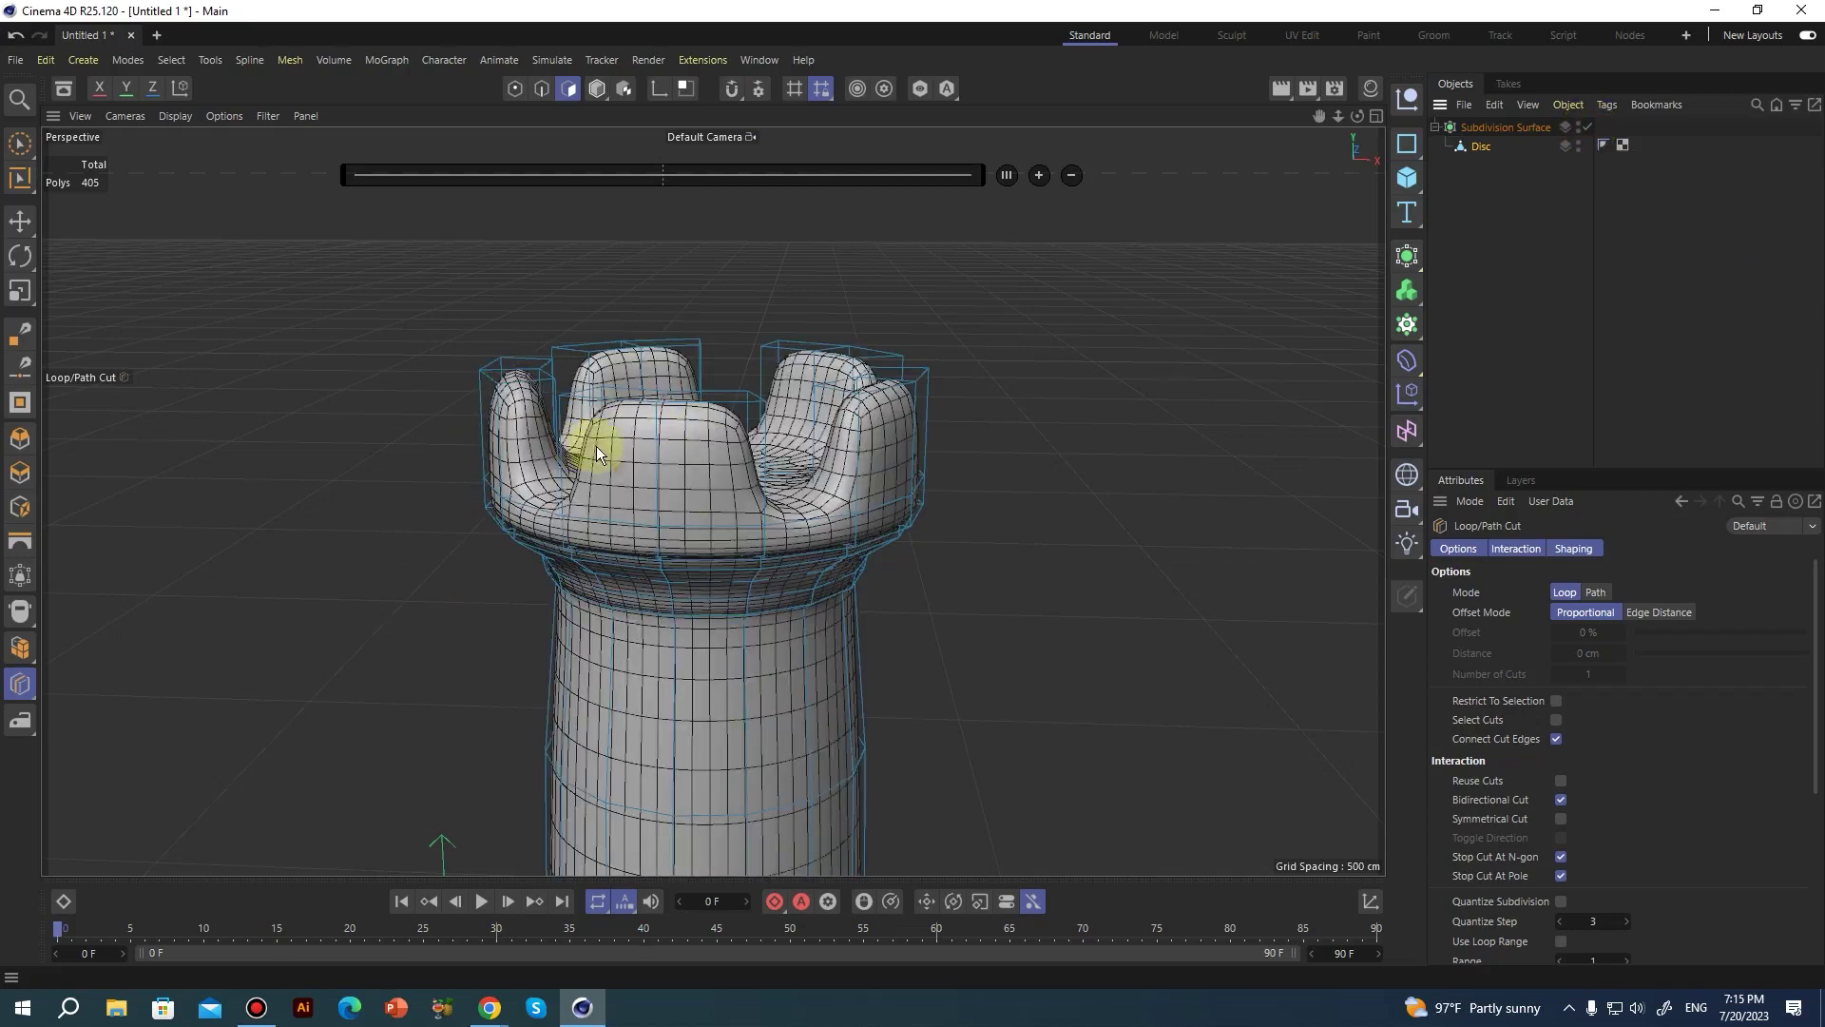
left_click_drag(597, 447, 705, 441, "alt")
right_click_drag(686, 438, 842, 428, "alt")
right_click(1249, 365)
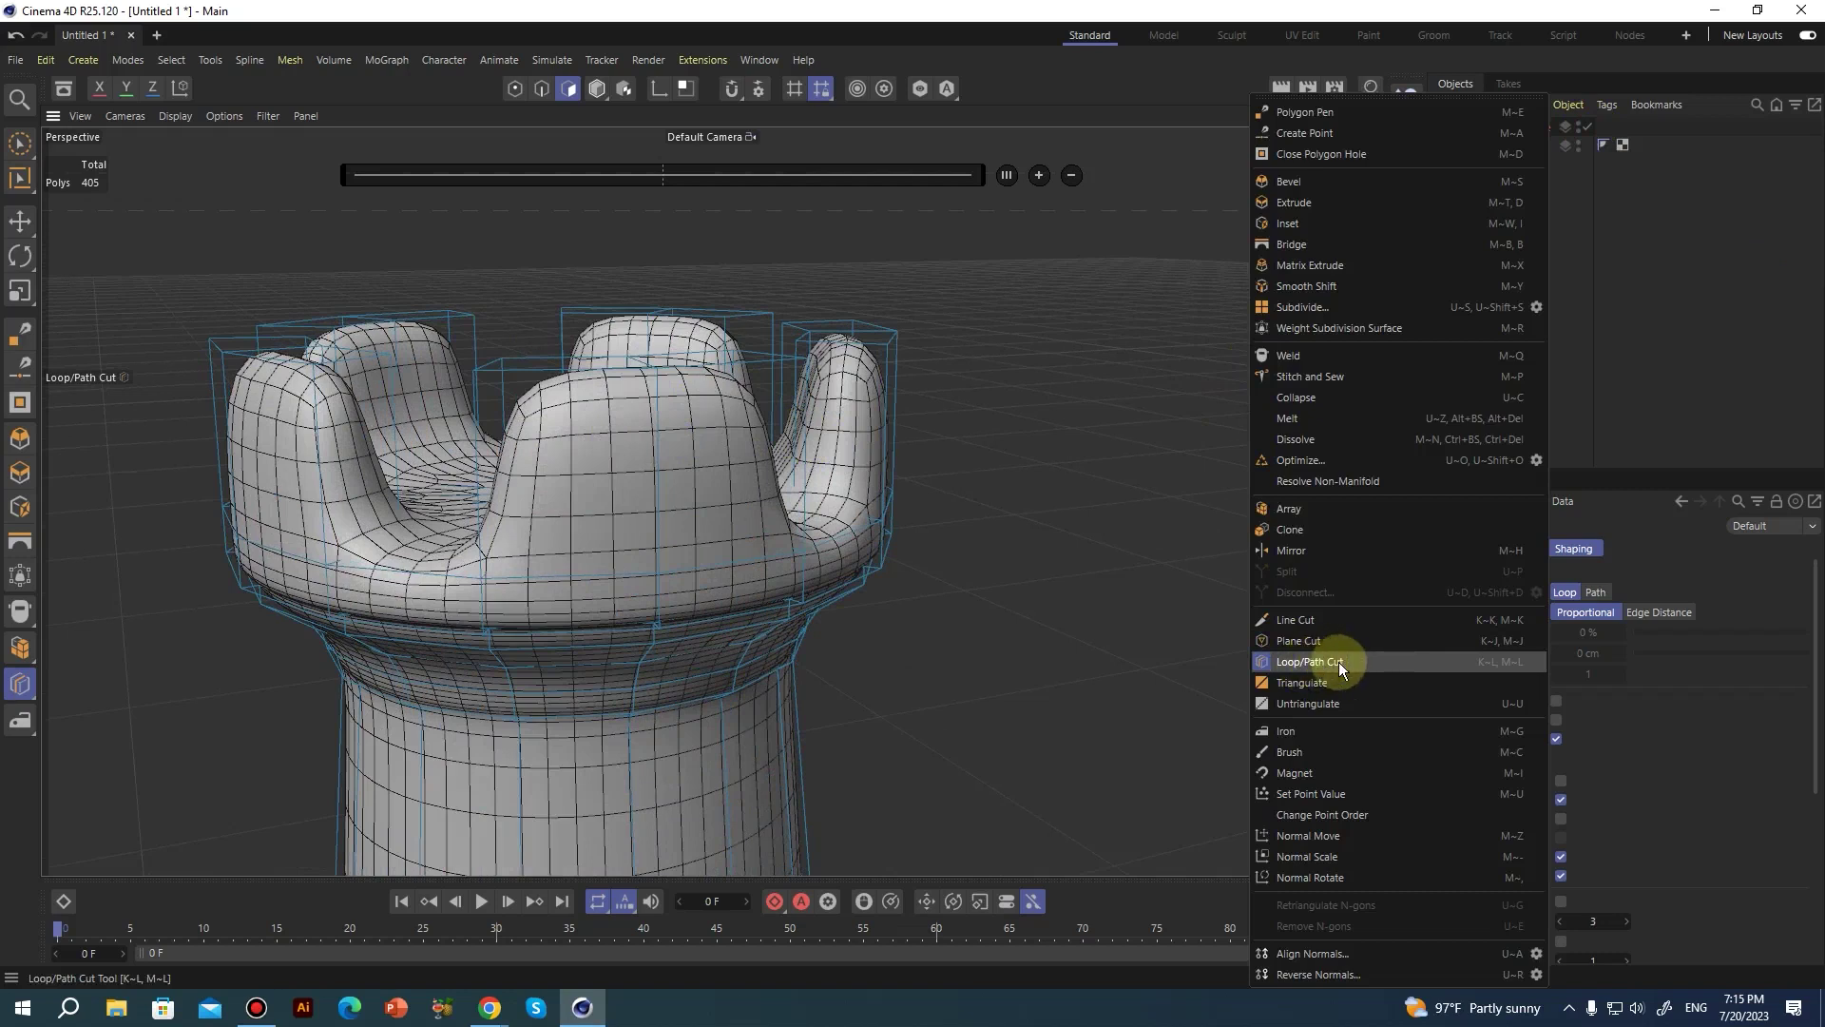
left_click(1104, 468)
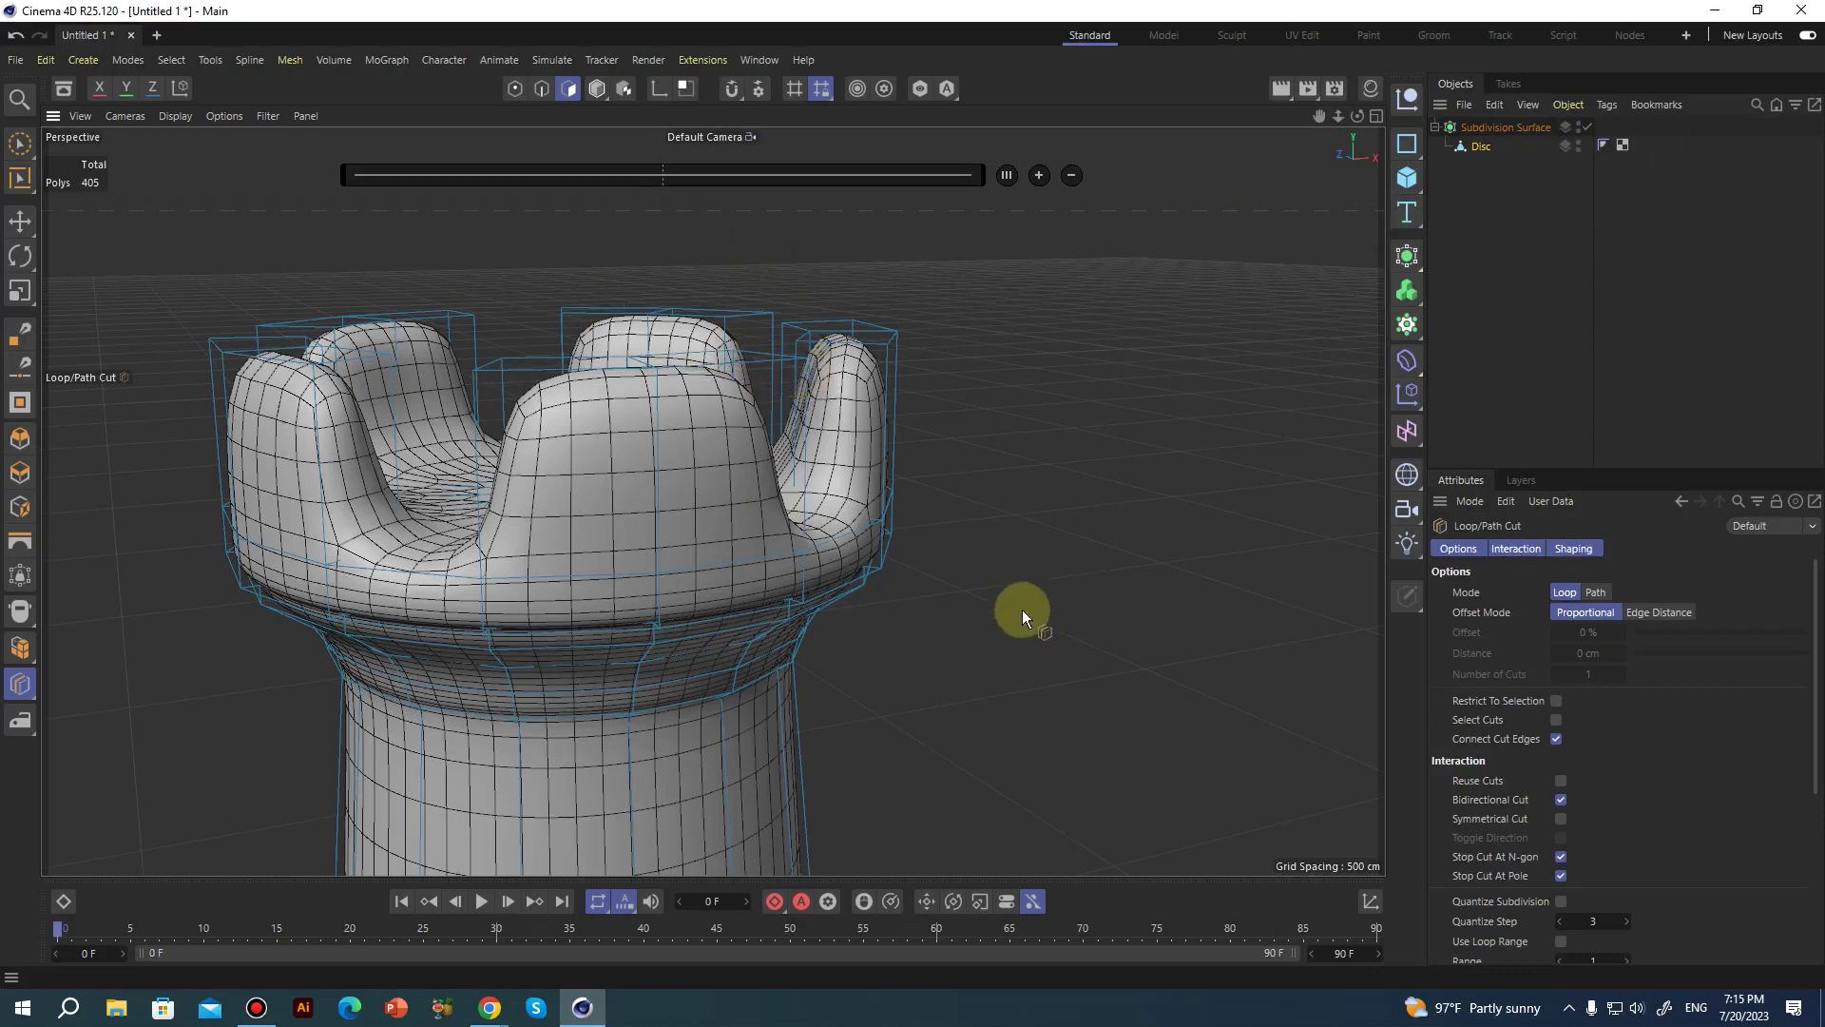
left_click_drag(664, 533, 470, 729, "alt")
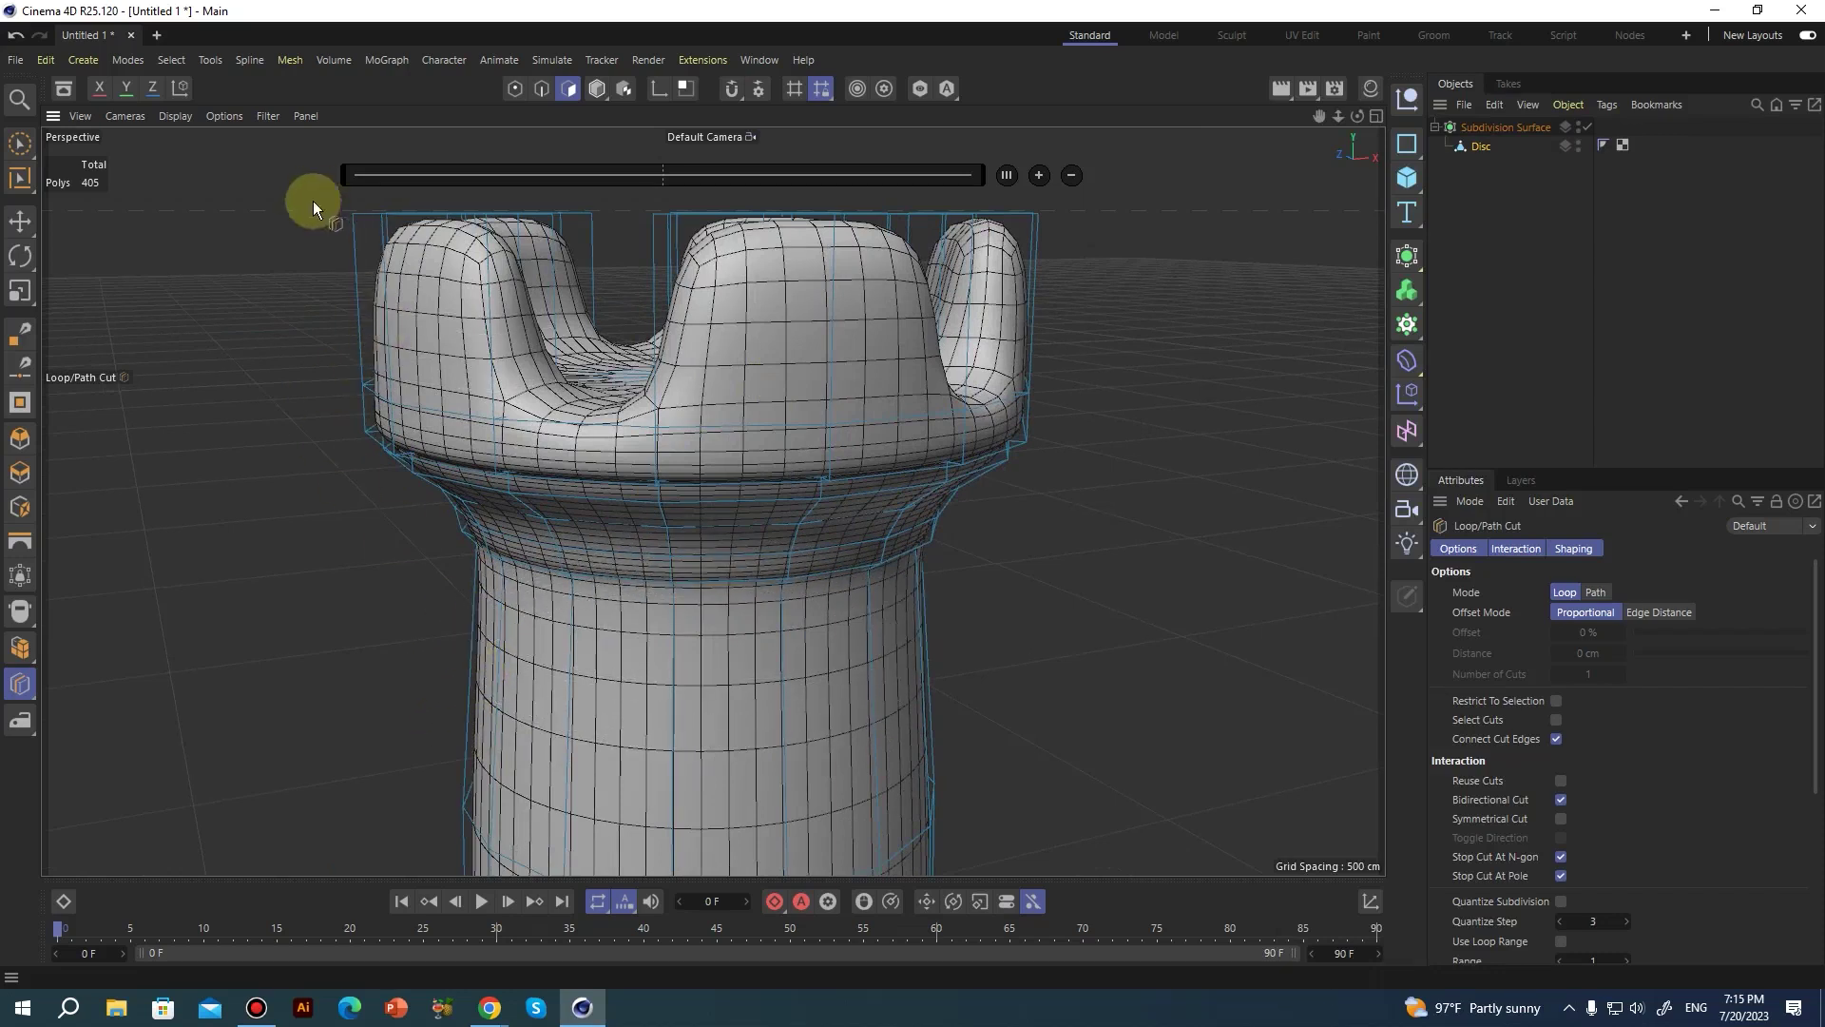
left_click_drag(361, 237, 393, 443, "alt")
scroll(402, 310, "up", 3)
scroll(390, 363, "up", 3)
scroll(625, 408, "down", 5)
scroll(698, 448, "up", 4)
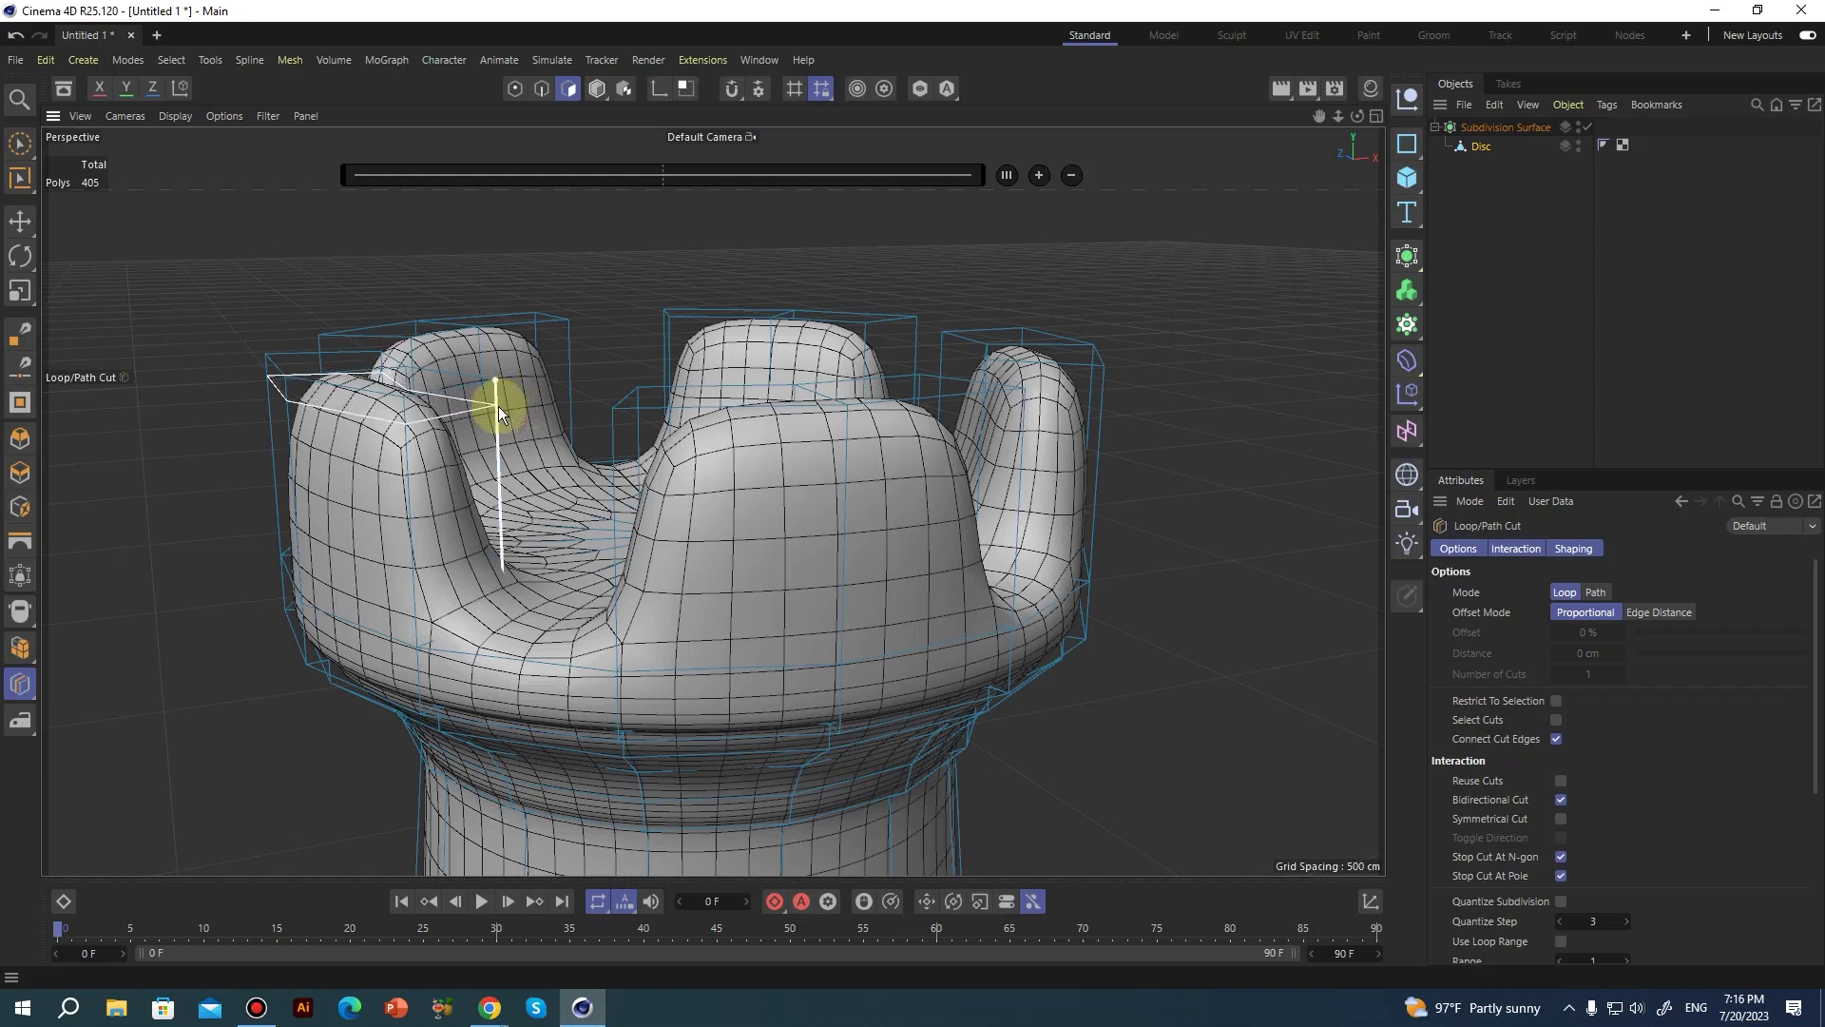
Add a loop cut just below the top edge of each of the five battlements, at offsets of about 4 to 7 %.
left_click(500, 392)
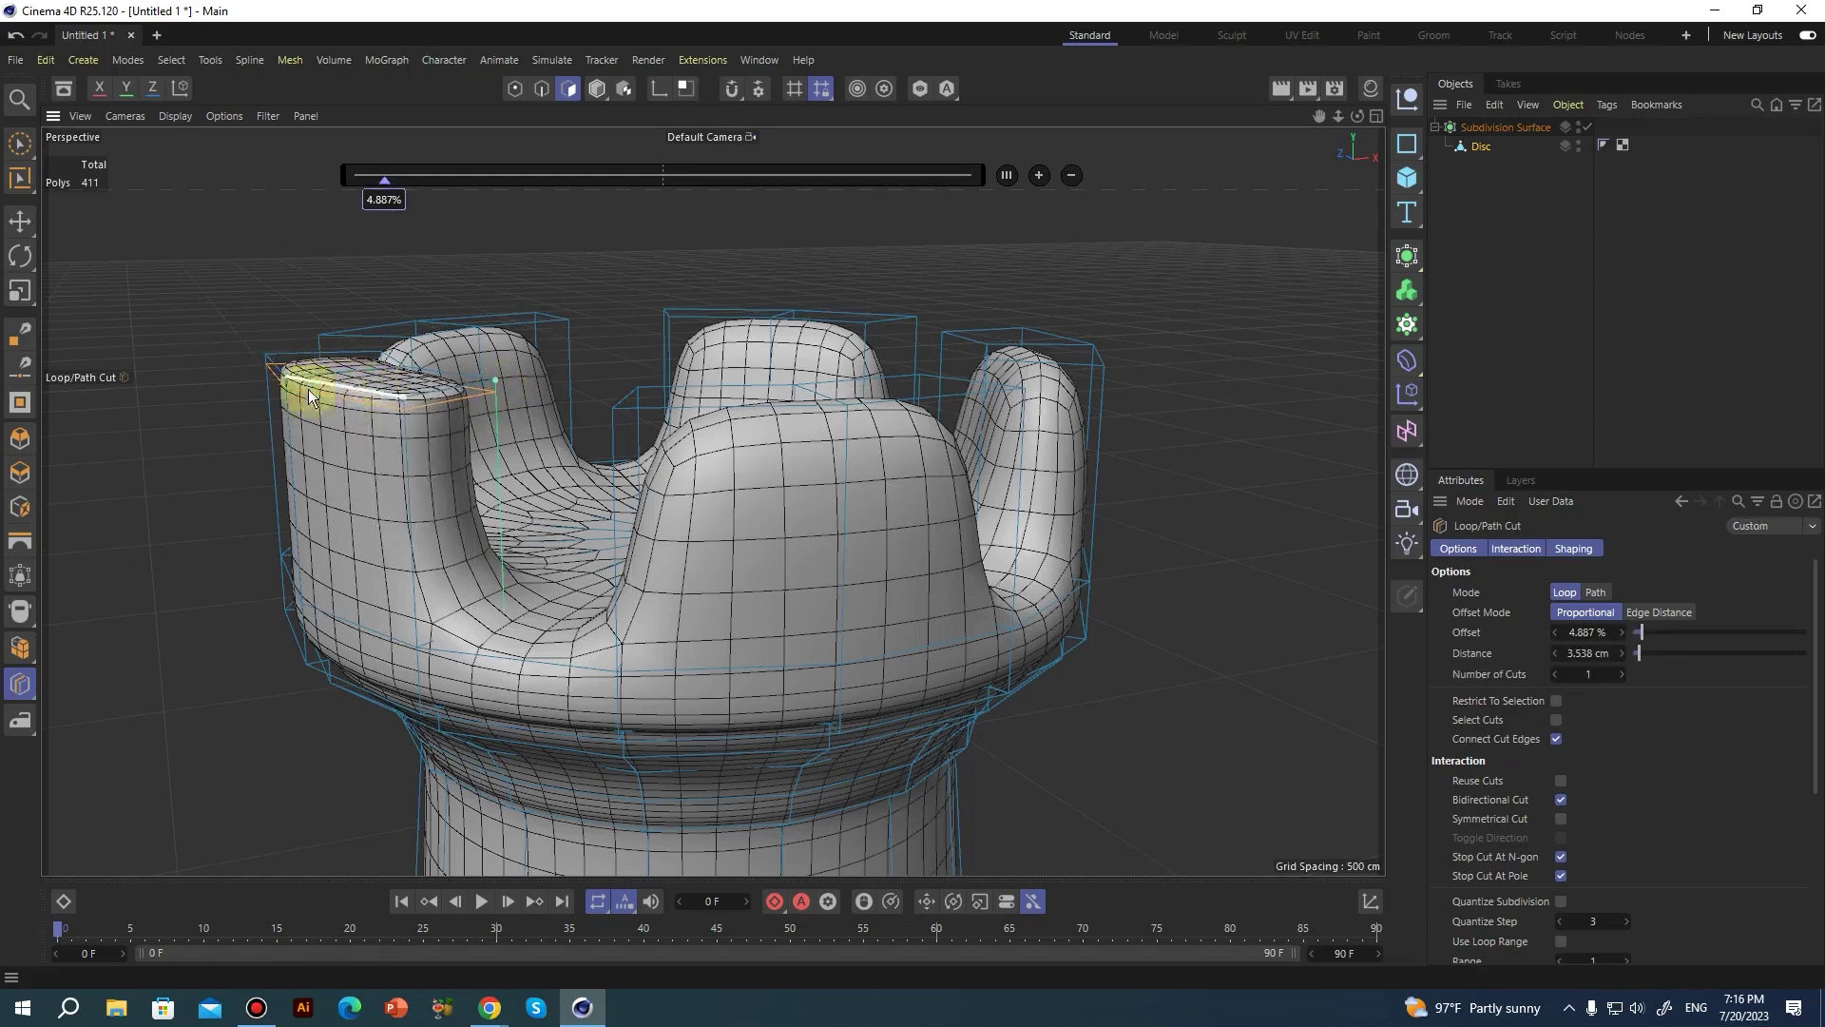
left_click(1027, 400)
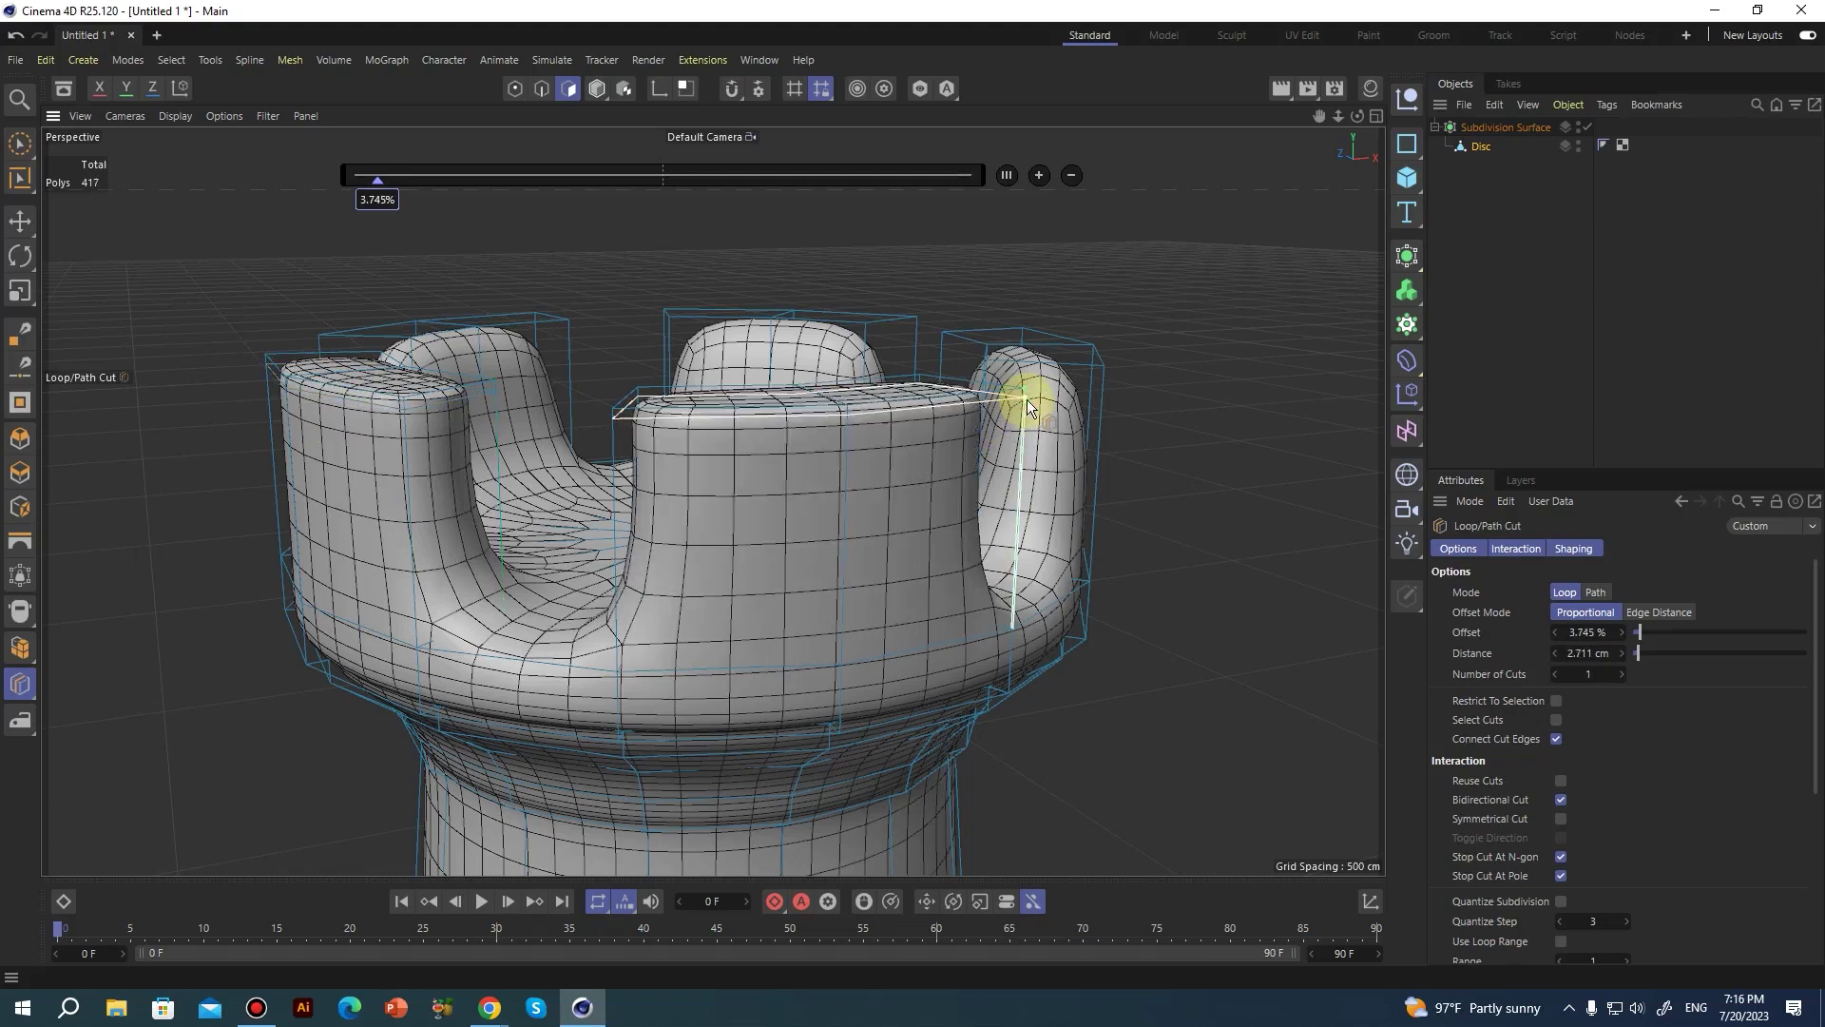
left_click(1101, 378)
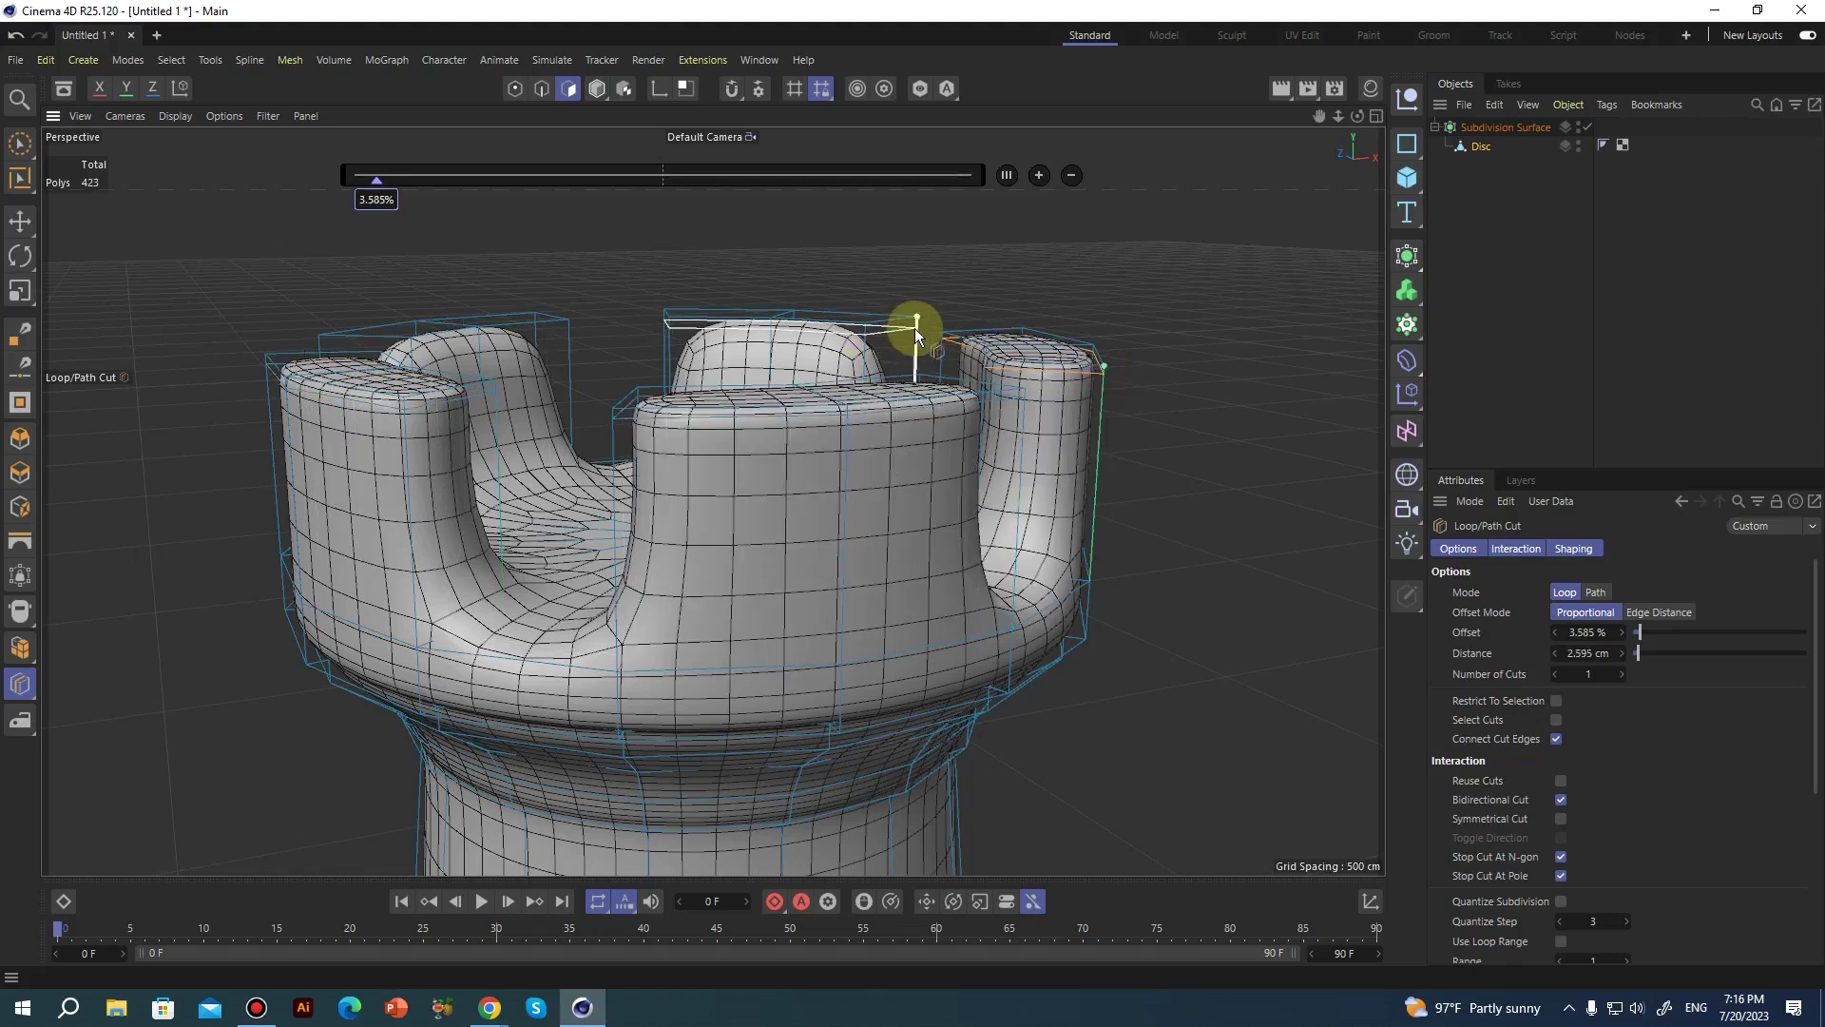
left_click(915, 328)
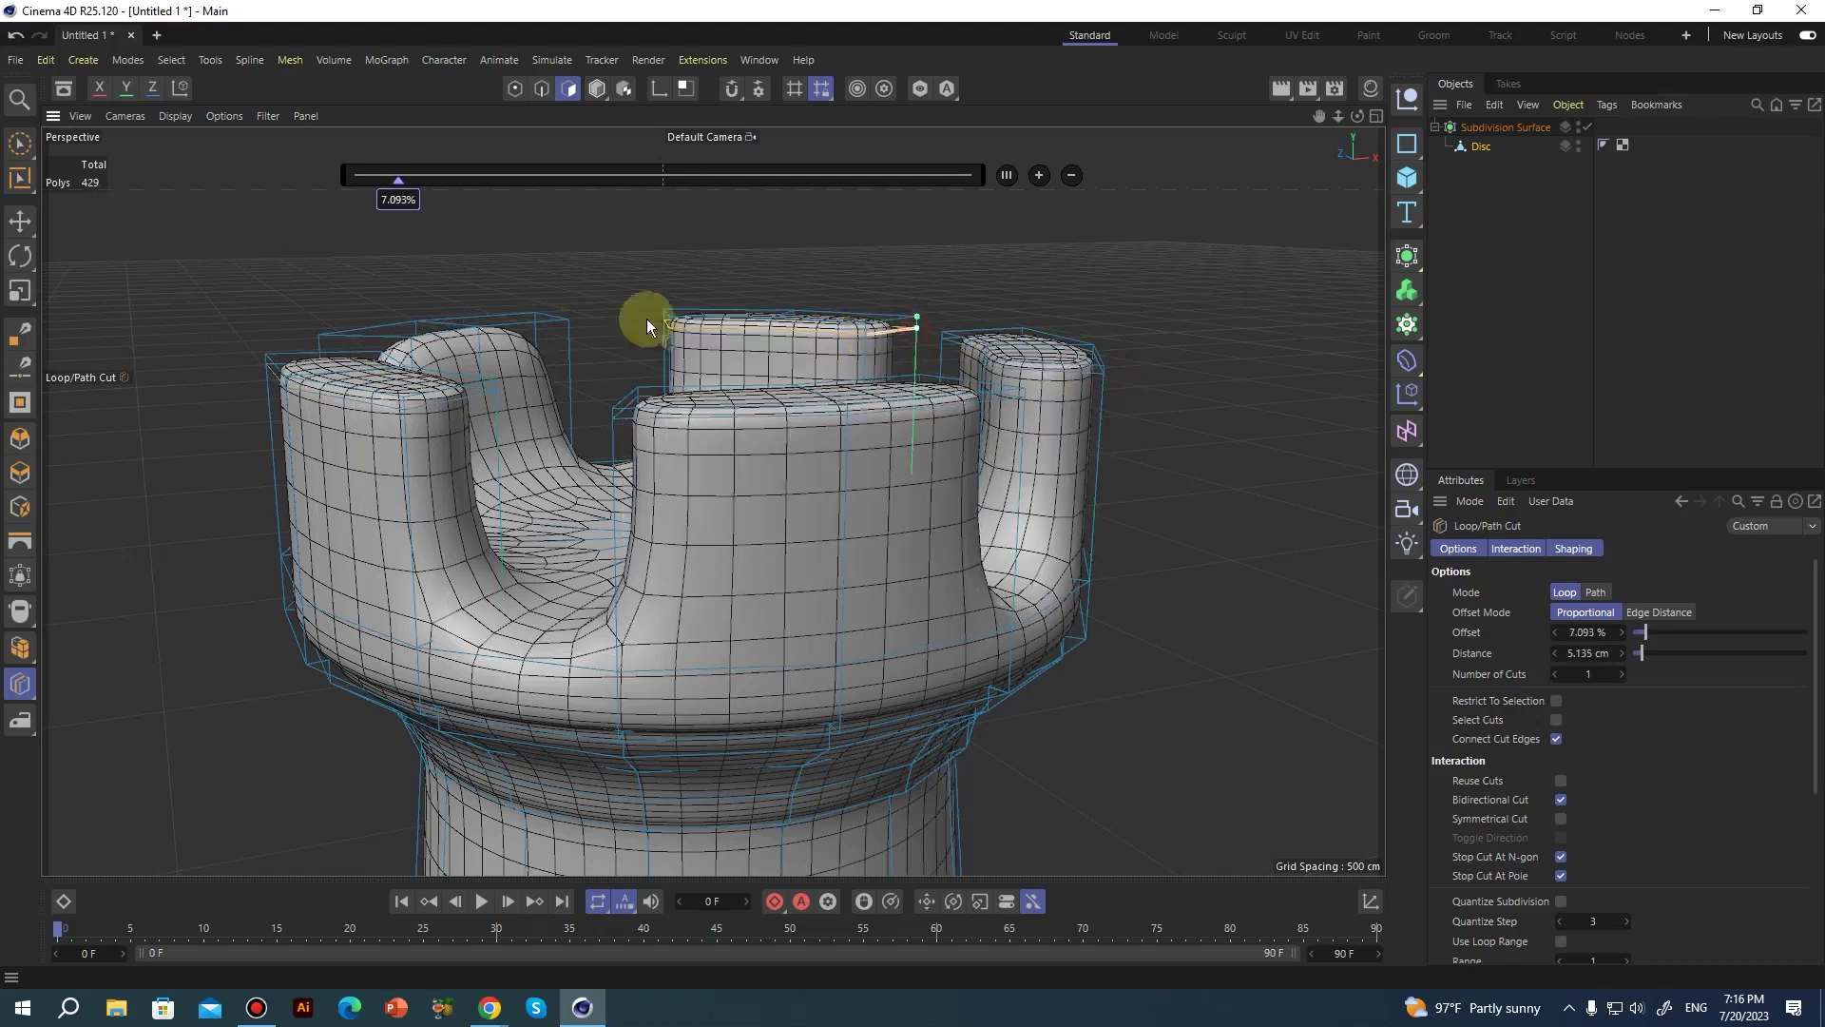
left_click(565, 325)
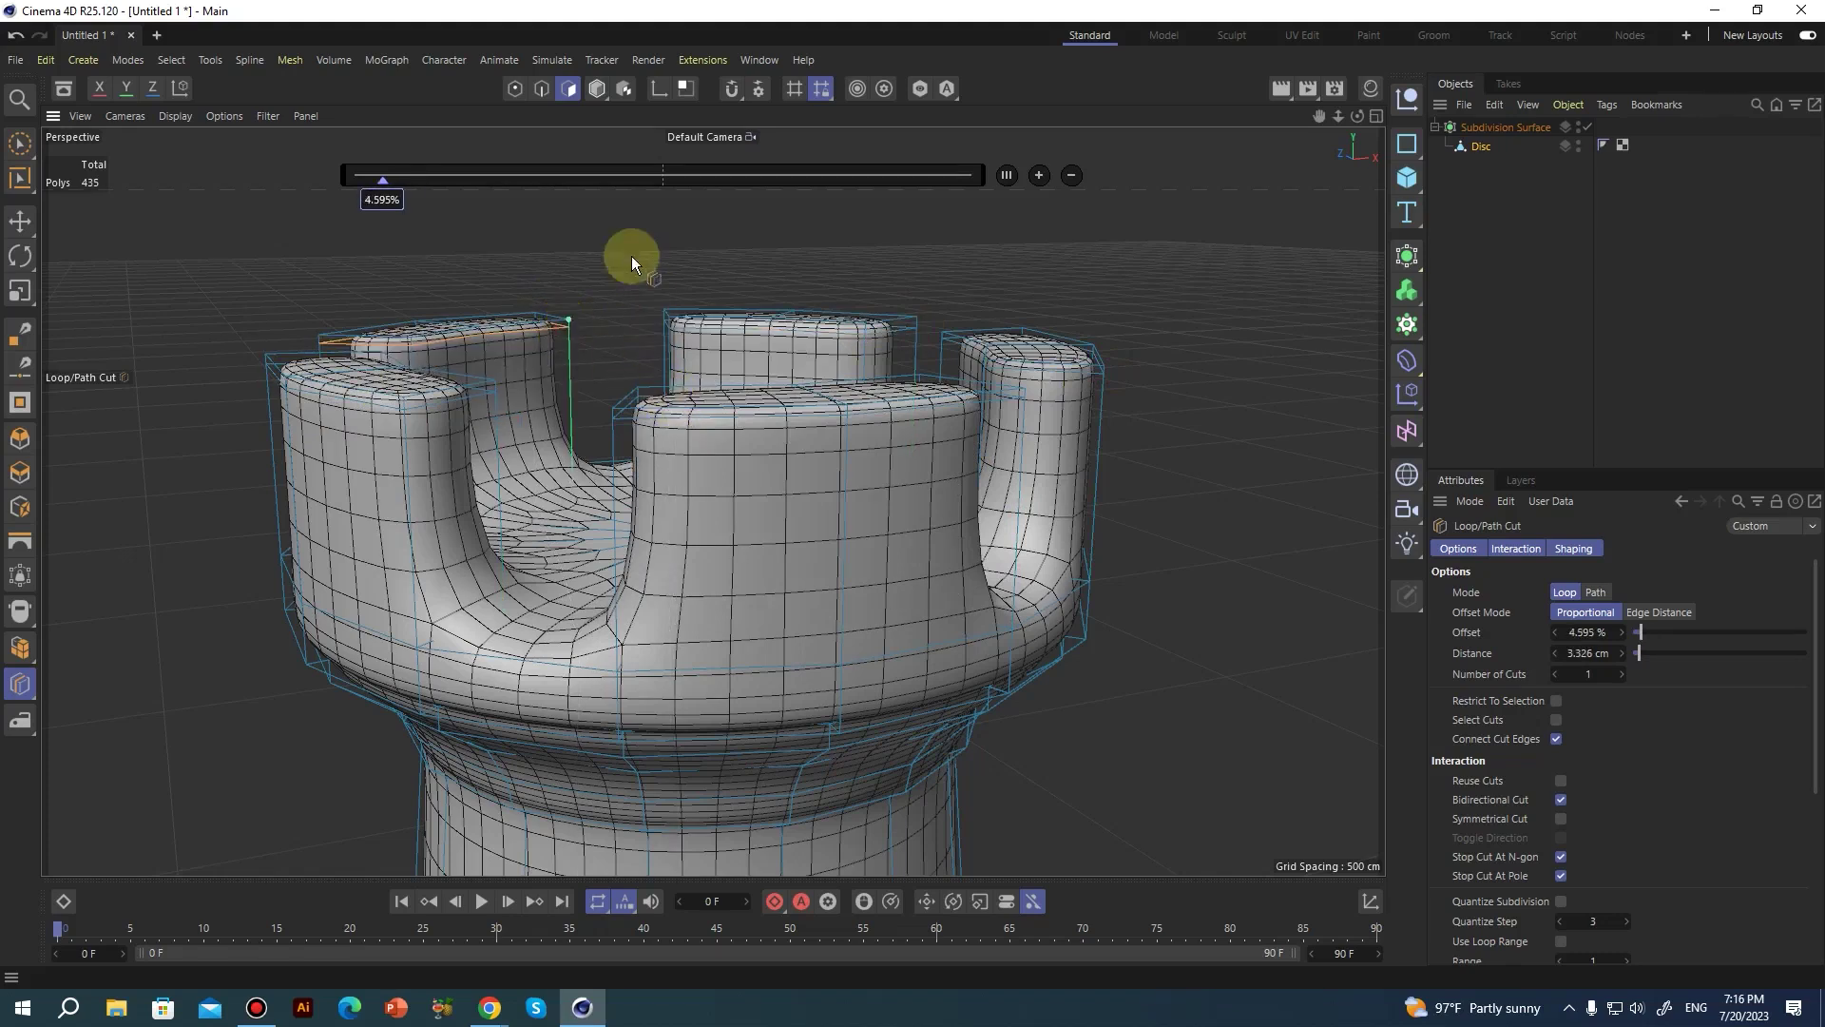
Add a loop cut near the foot of each of two adjacent battlements, the first at an offset of 11.926 %.
scroll(619, 540, "down", 3)
middle_click_drag(619, 540, 695, 542, "alt")
left_click_drag(694, 540, 736, 522, "alt")
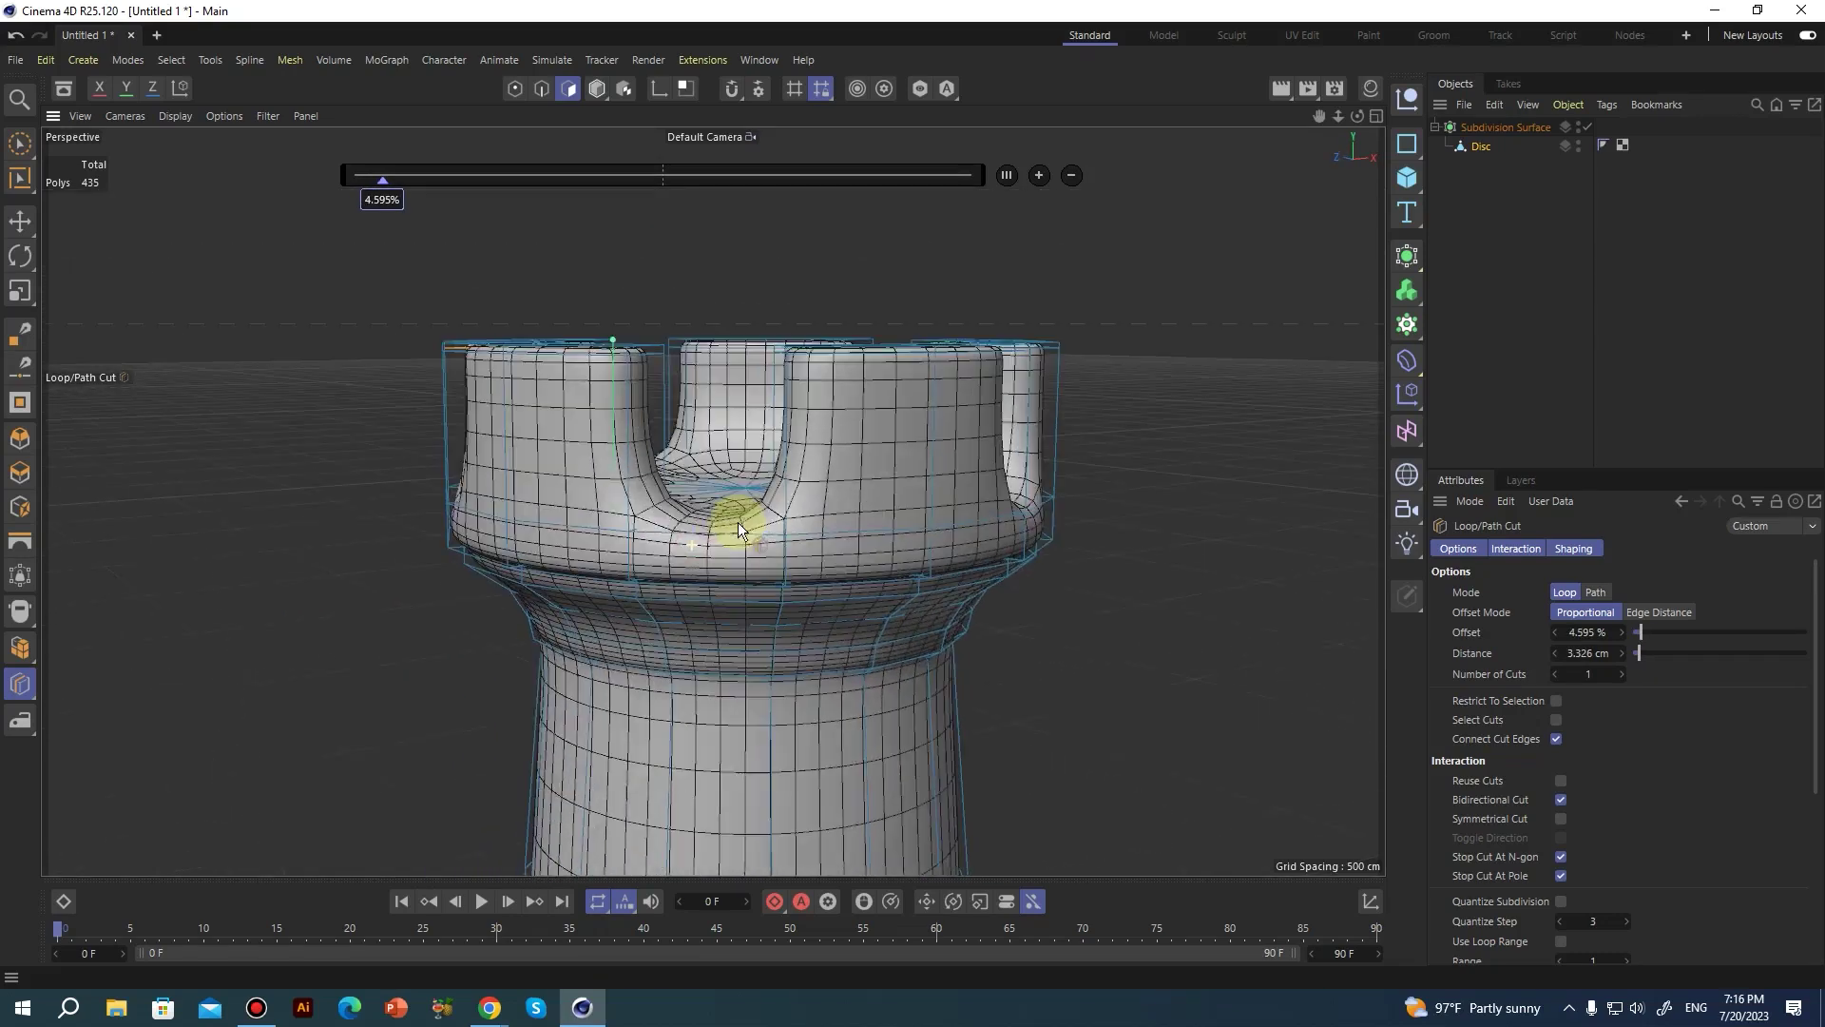
scroll(741, 521, "up", 3)
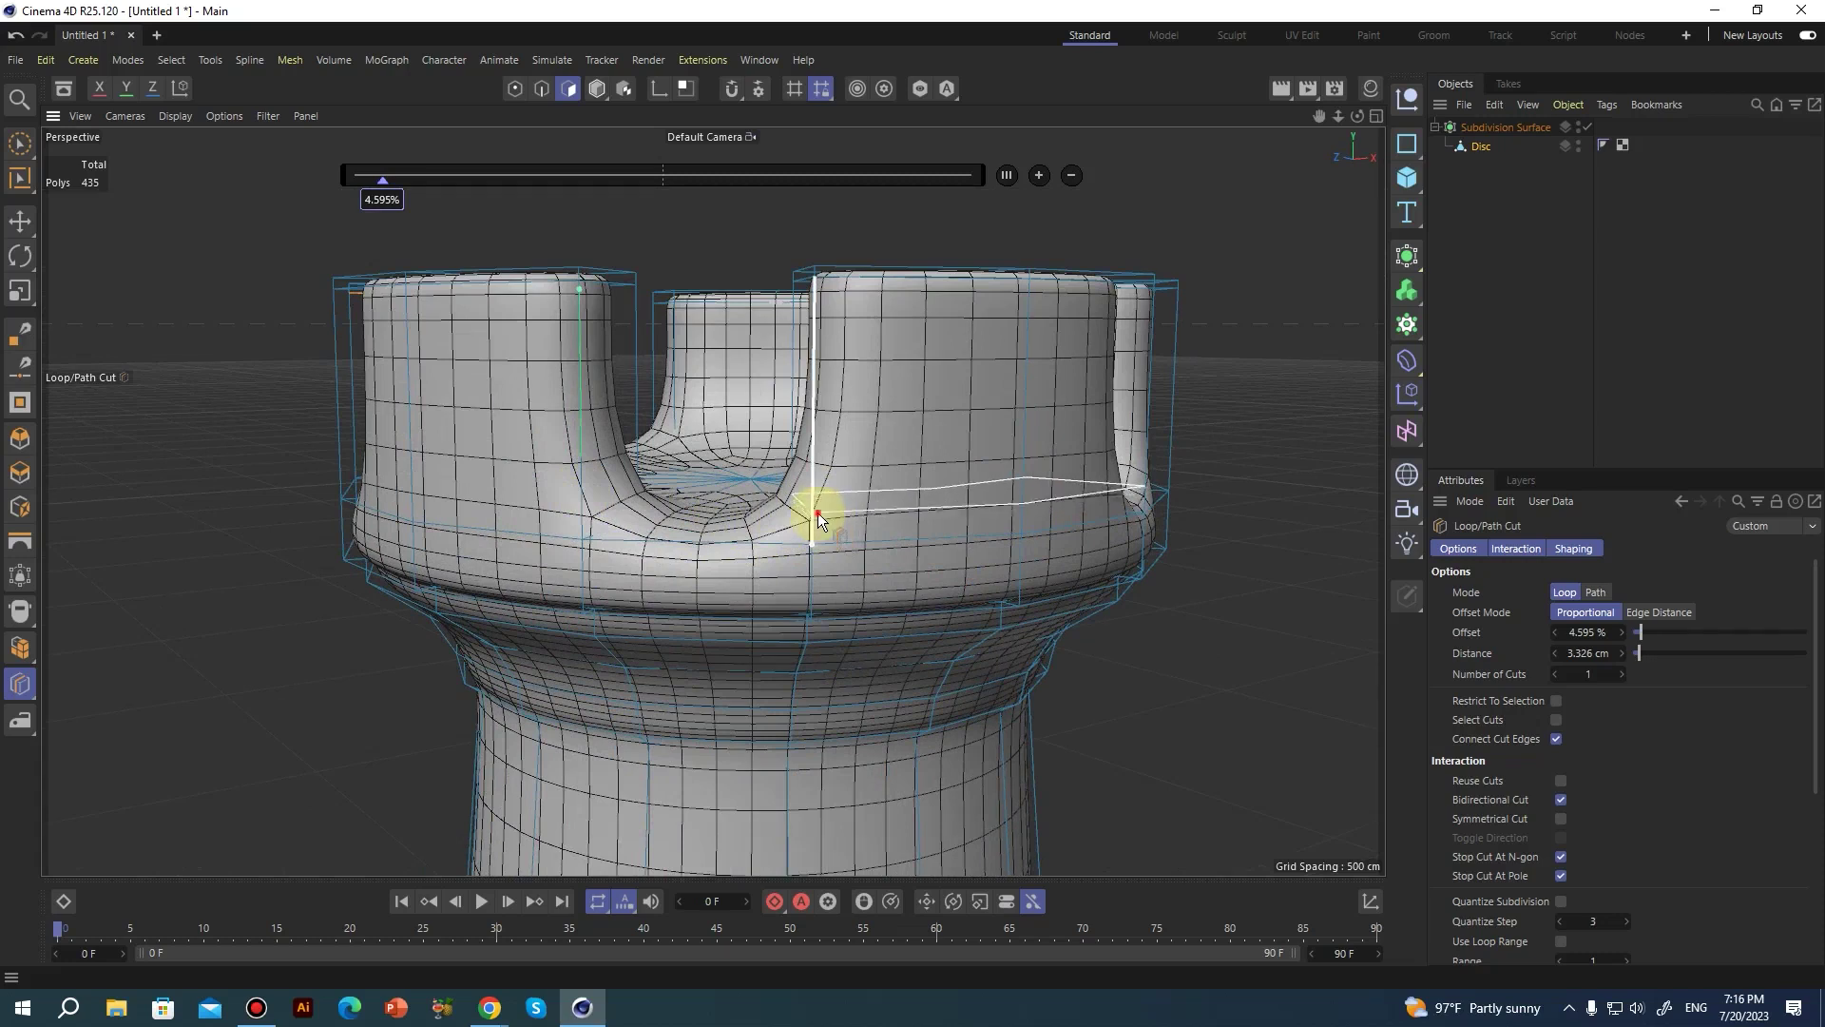
left_click(816, 513)
left_click(589, 510)
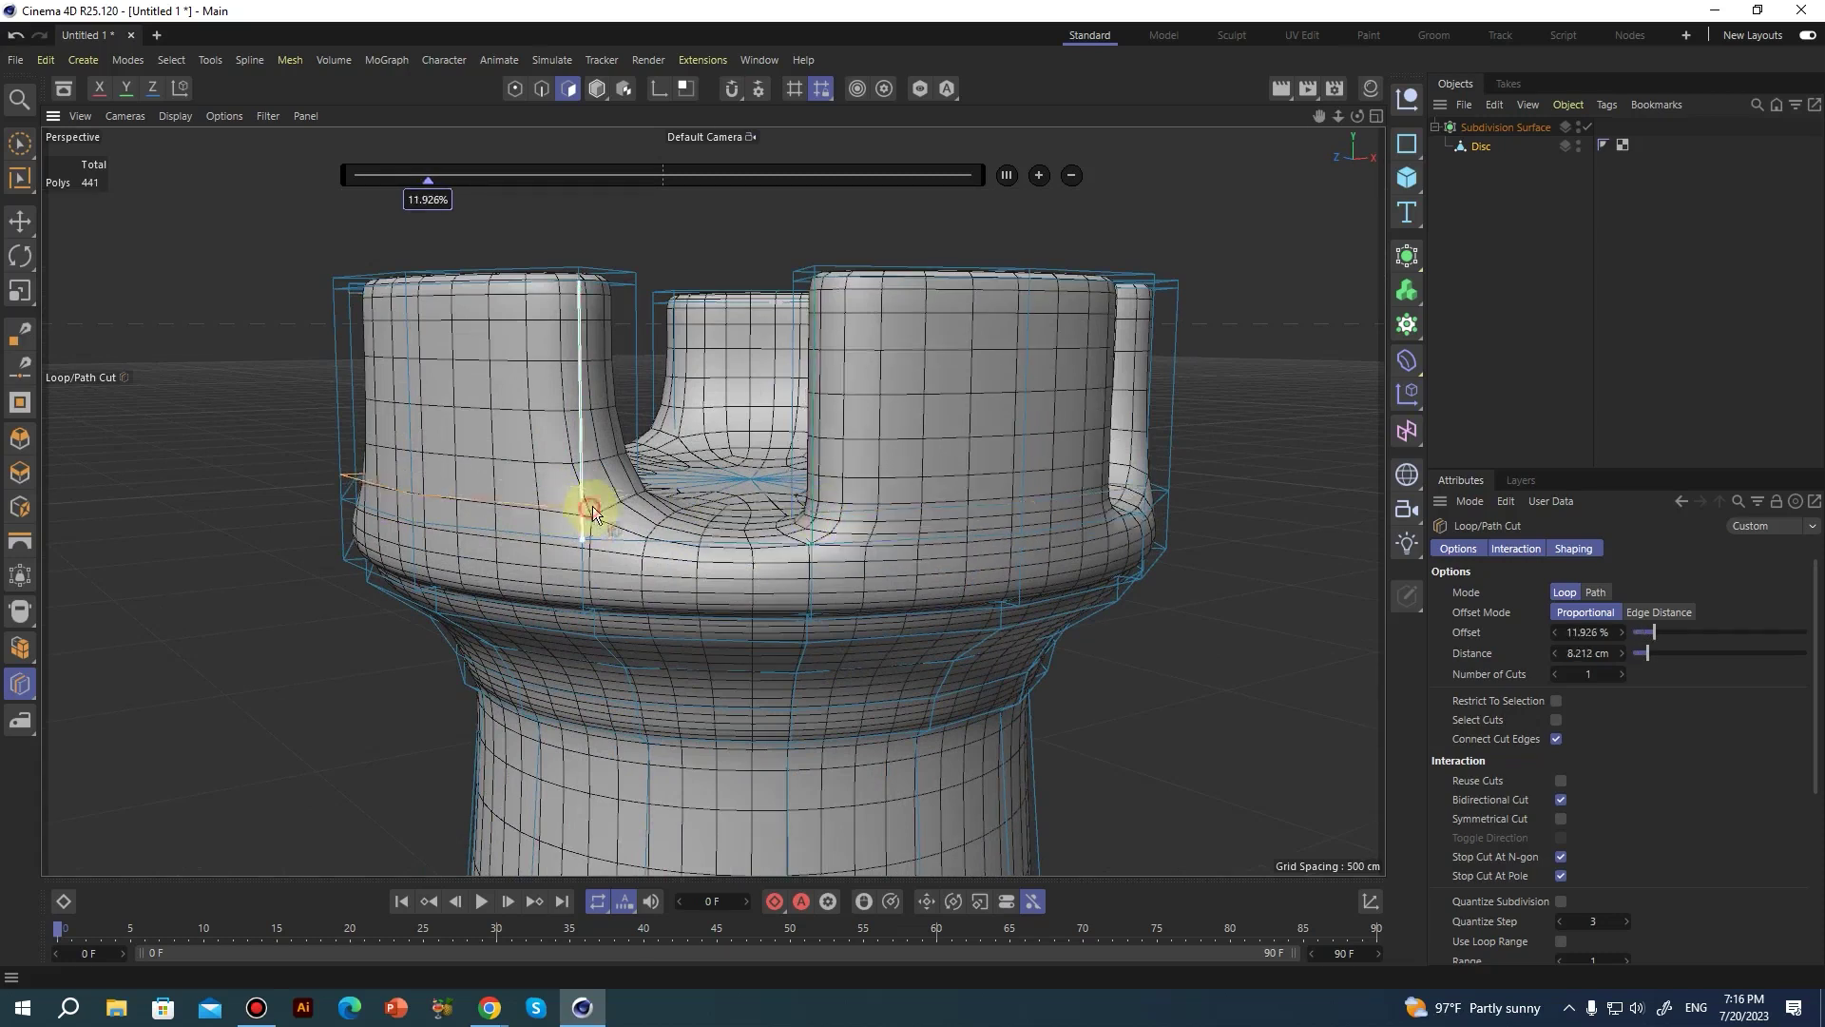
Try loop cuts near the feet of two more battlements, at offsets of 16.27 % and 88.836 %, and undo both.
left_click(654, 422)
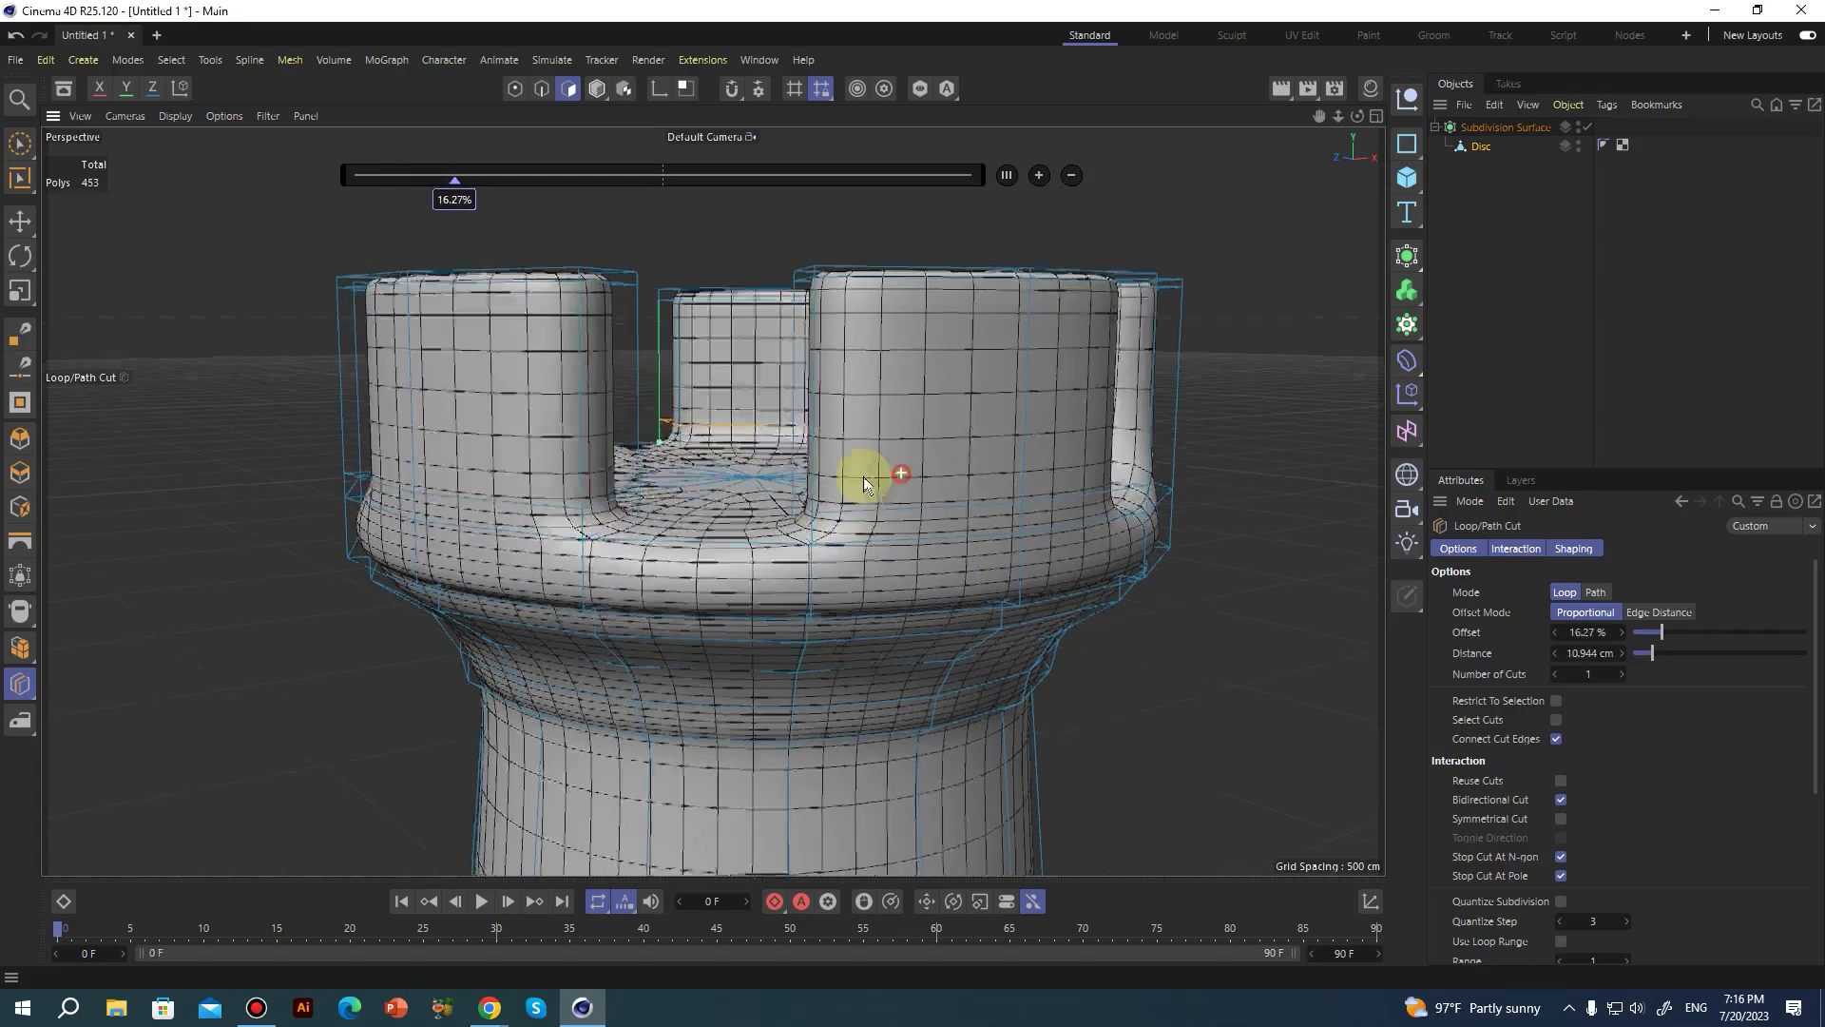
left_click_drag(871, 476, 1332, 500, "alt")
left_click(1289, 477)
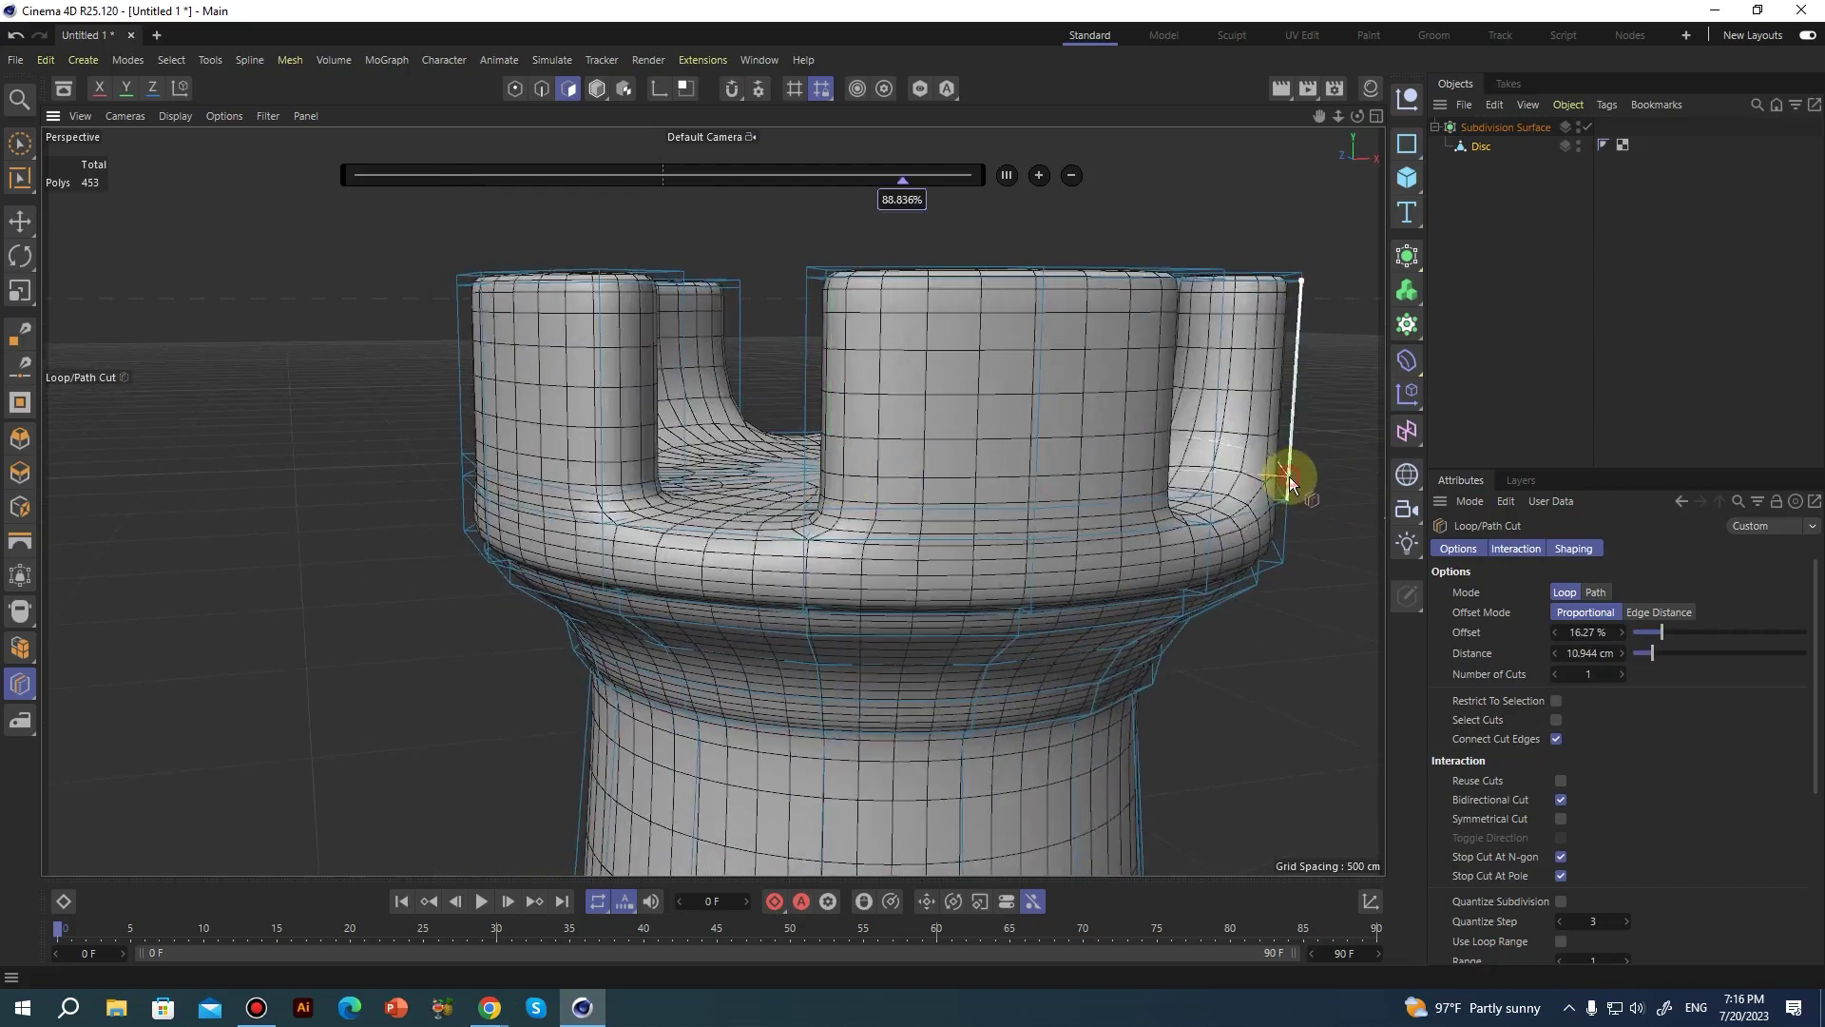
scroll(749, 499, "down", 3)
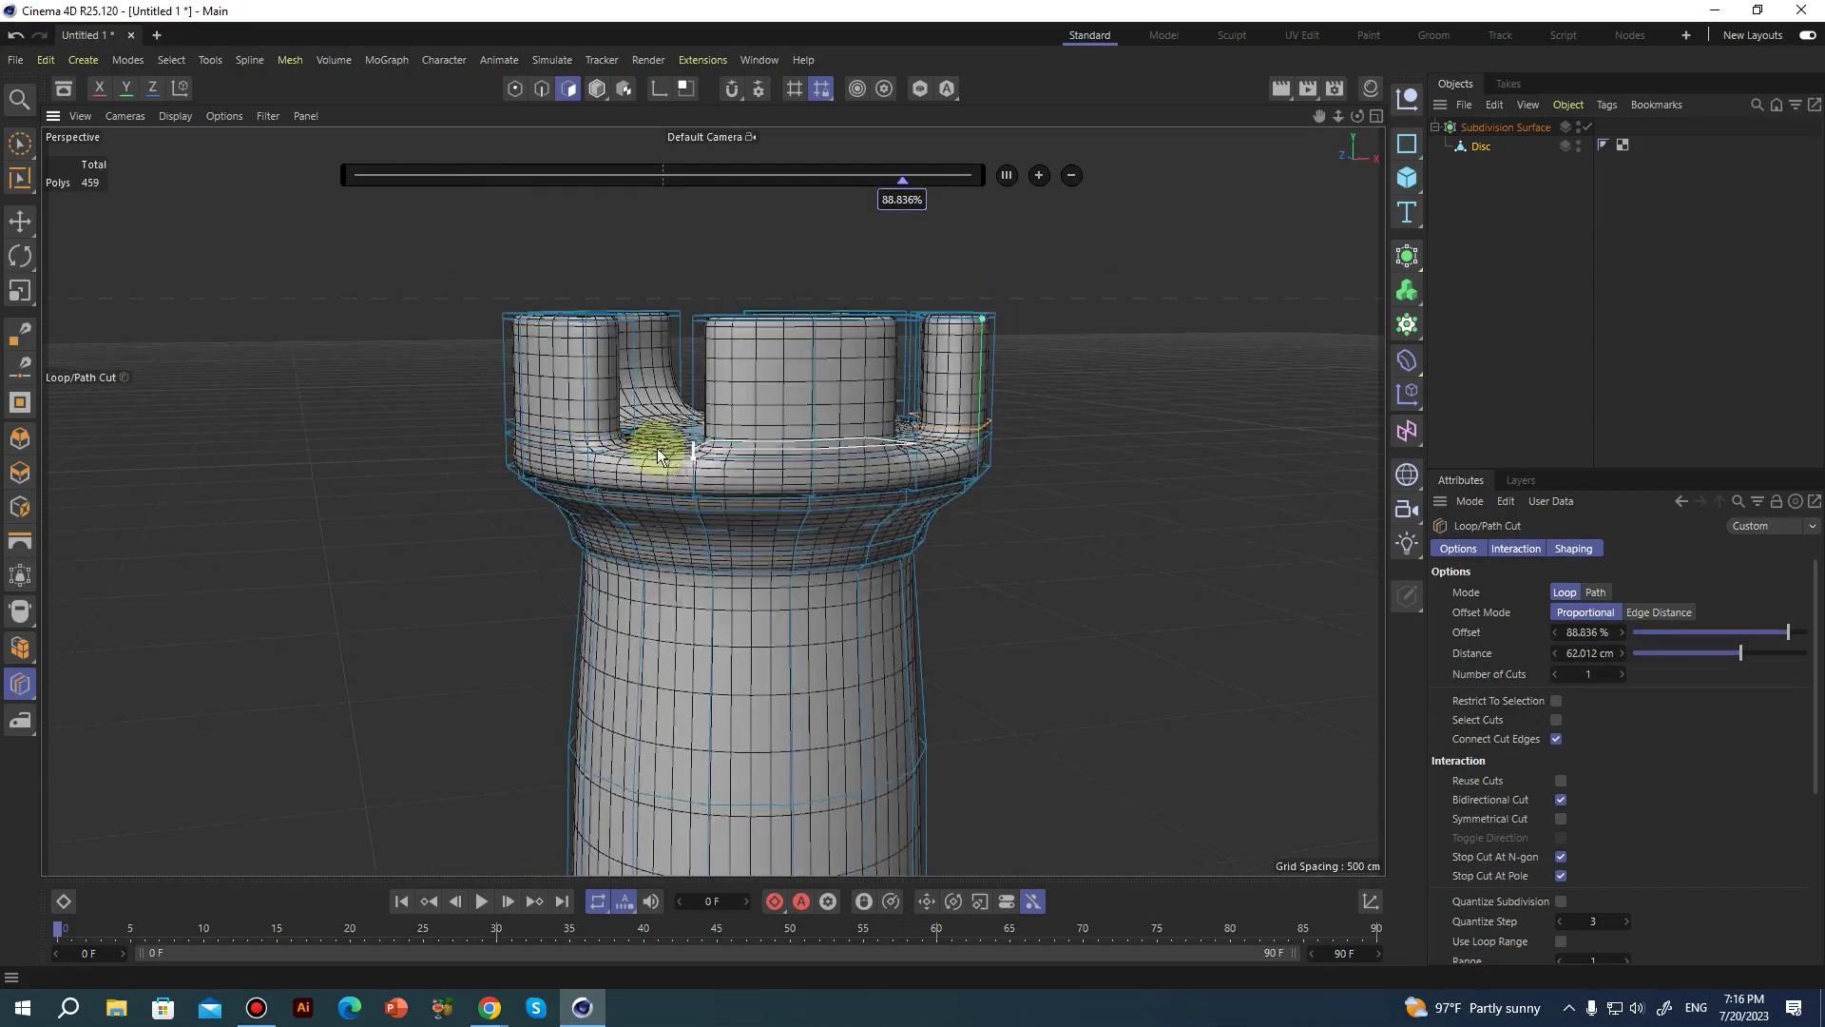
key("ctrl+z")
key("ctrl+z")
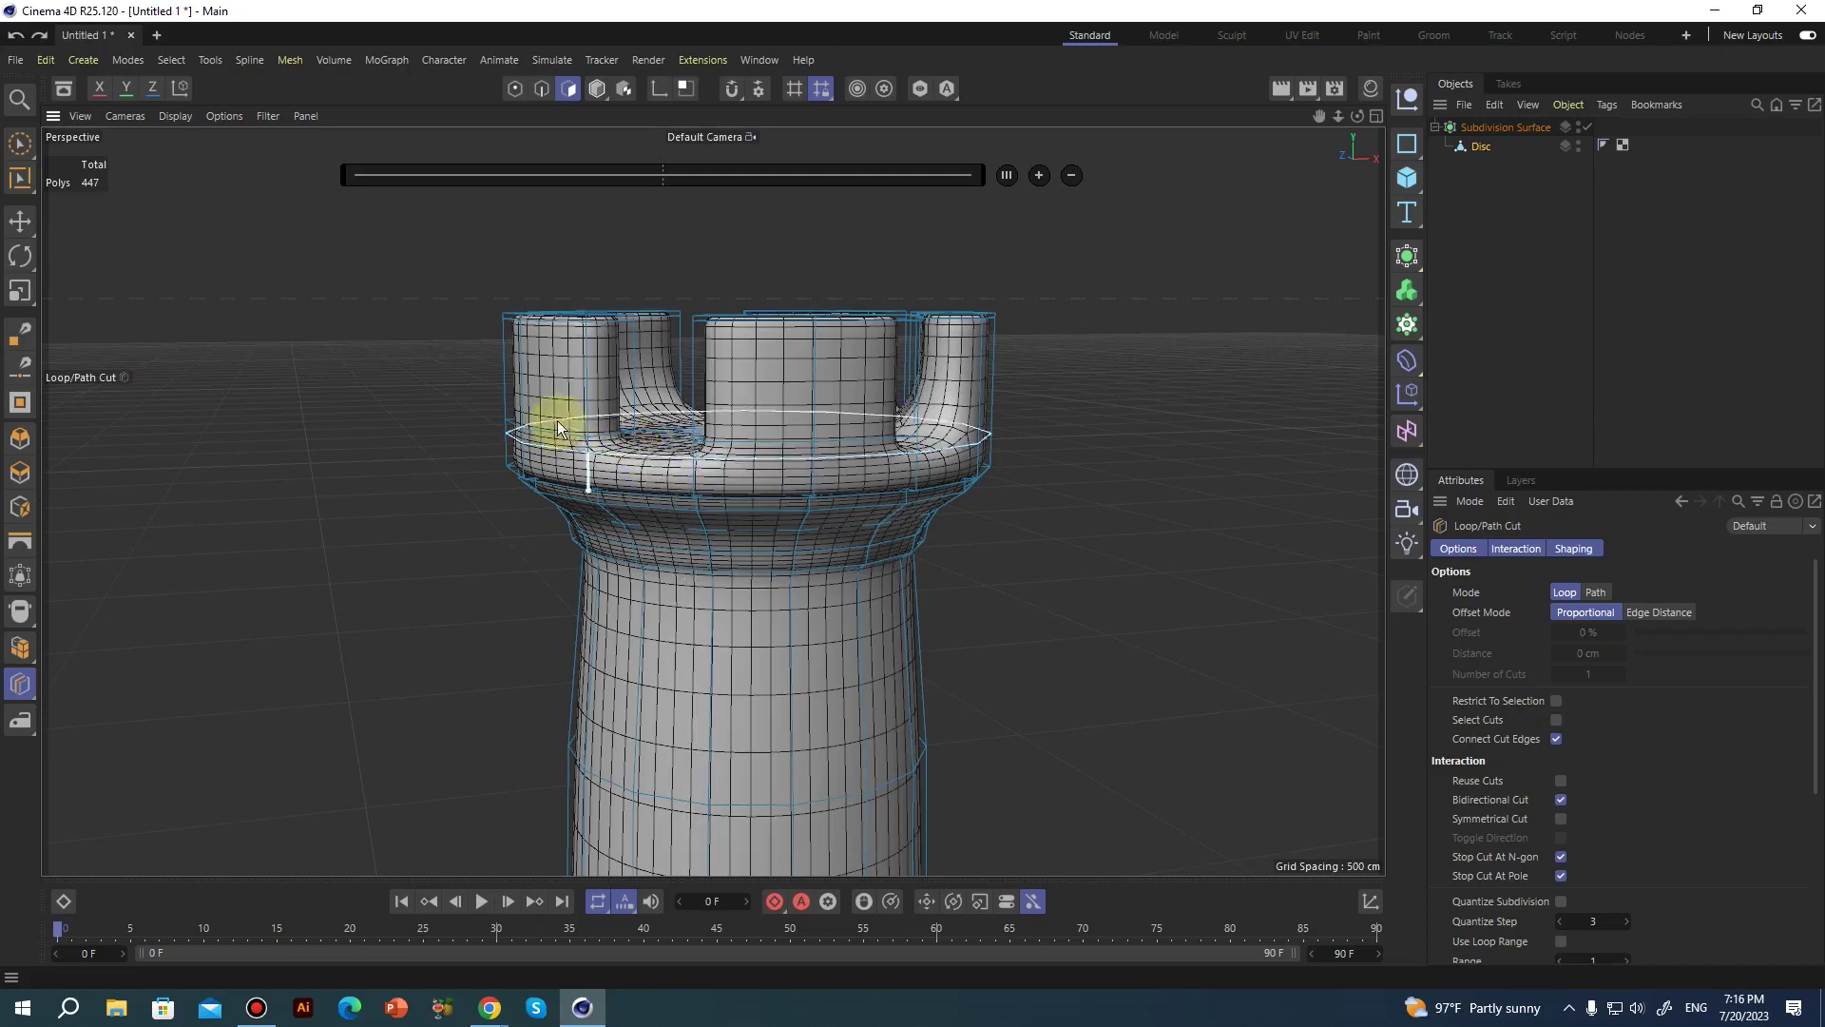
Add a loop cut along the inner edges of the battlement tops and gaps at an offset of 13.492 %.
left_click_drag(654, 469, 620, 555, "alt")
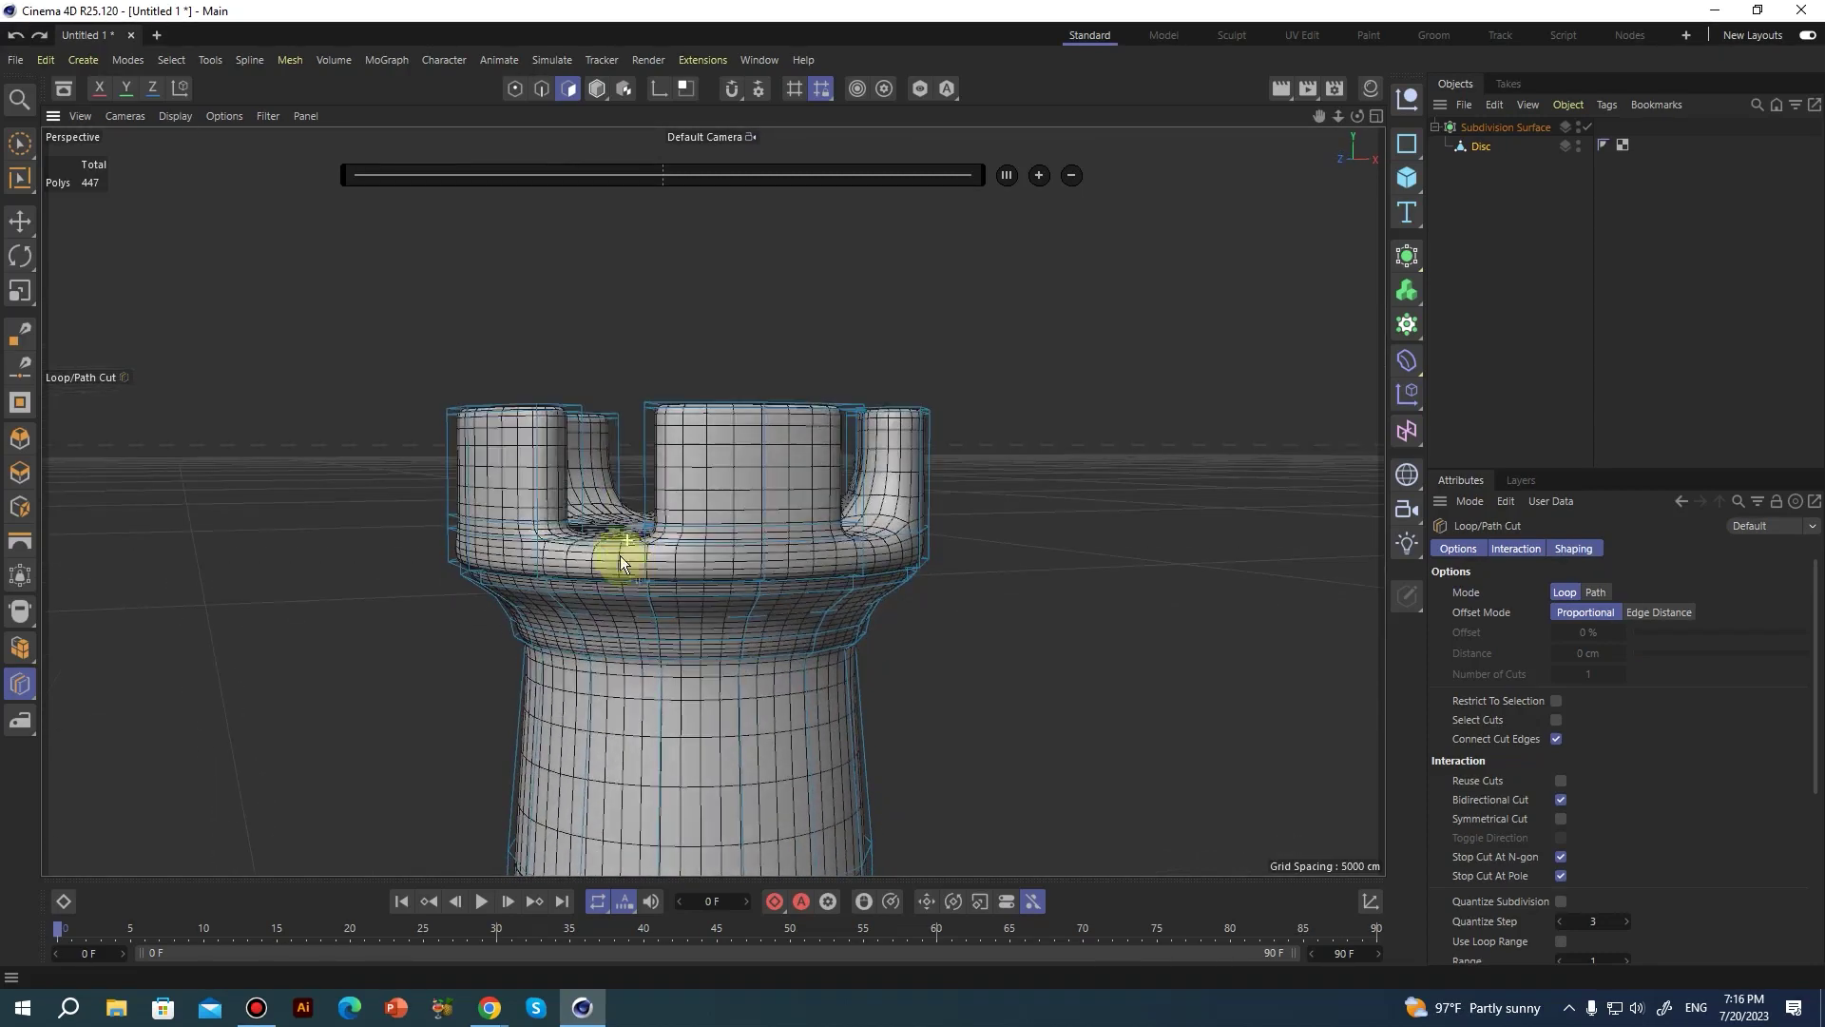
left_click_drag(591, 499, 532, 491, "alt")
scroll(512, 513, "up", 10)
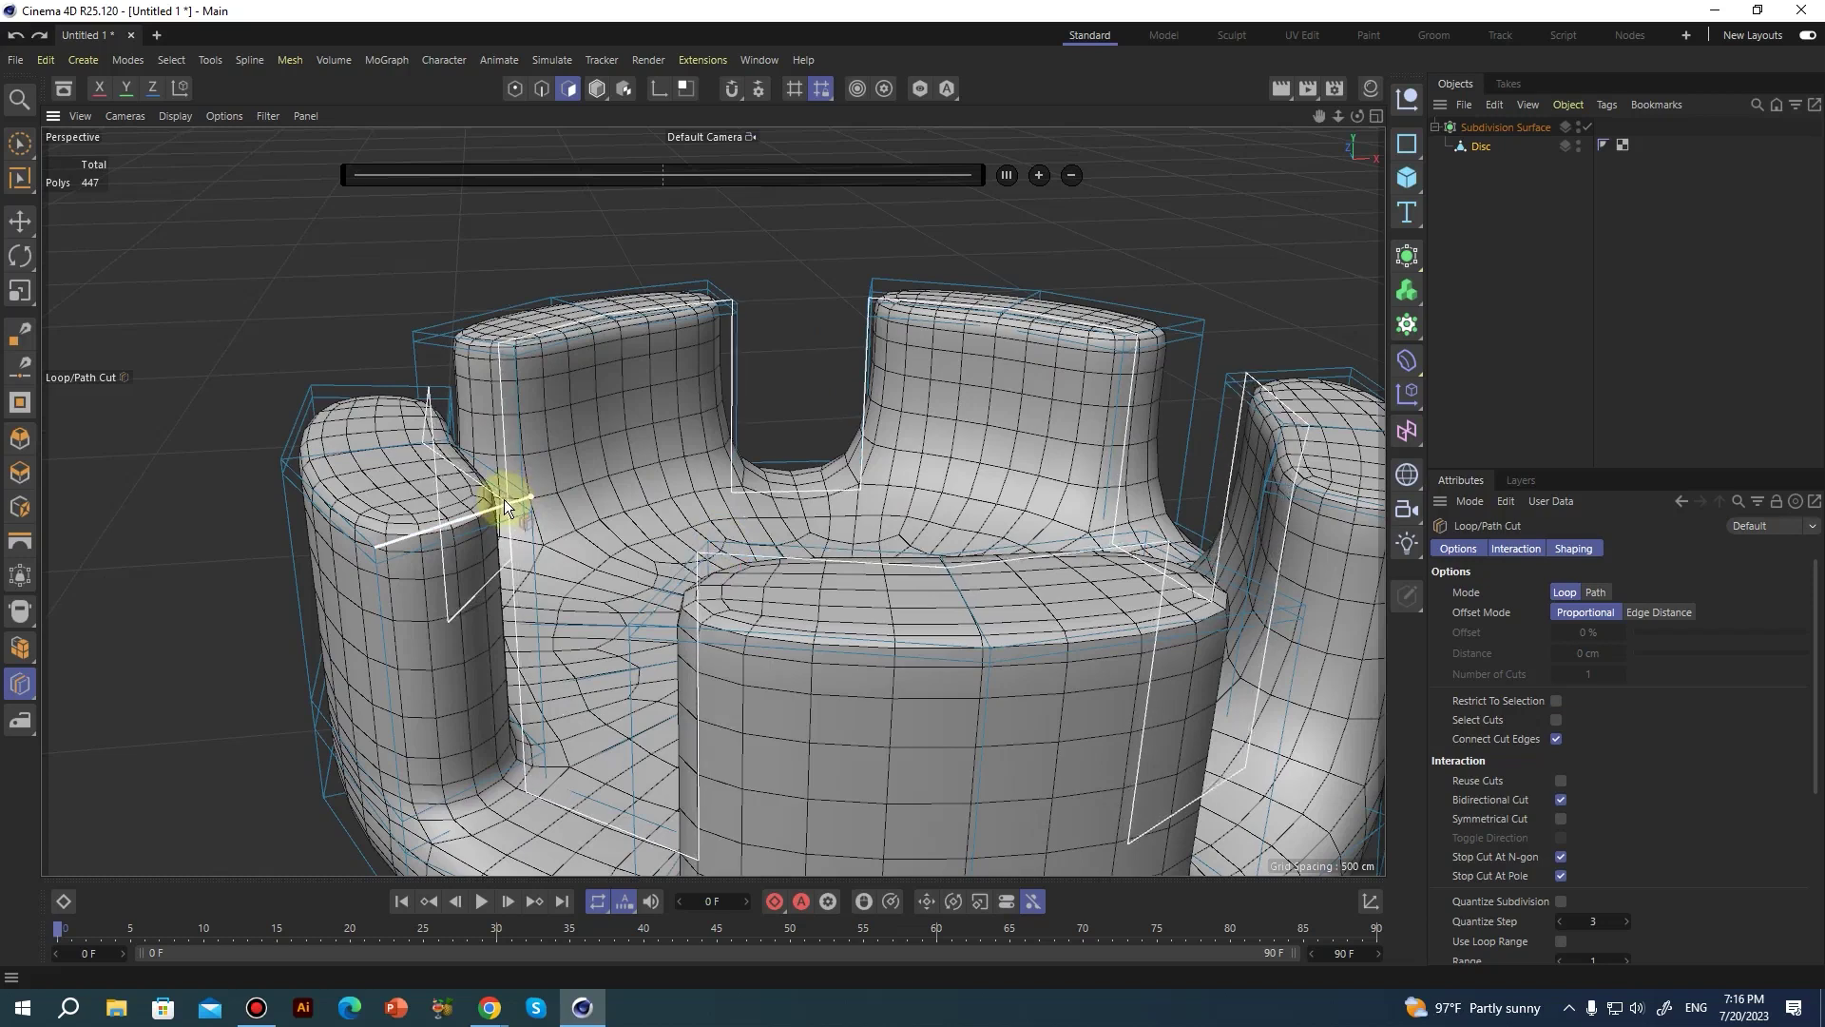
left_click(508, 498)
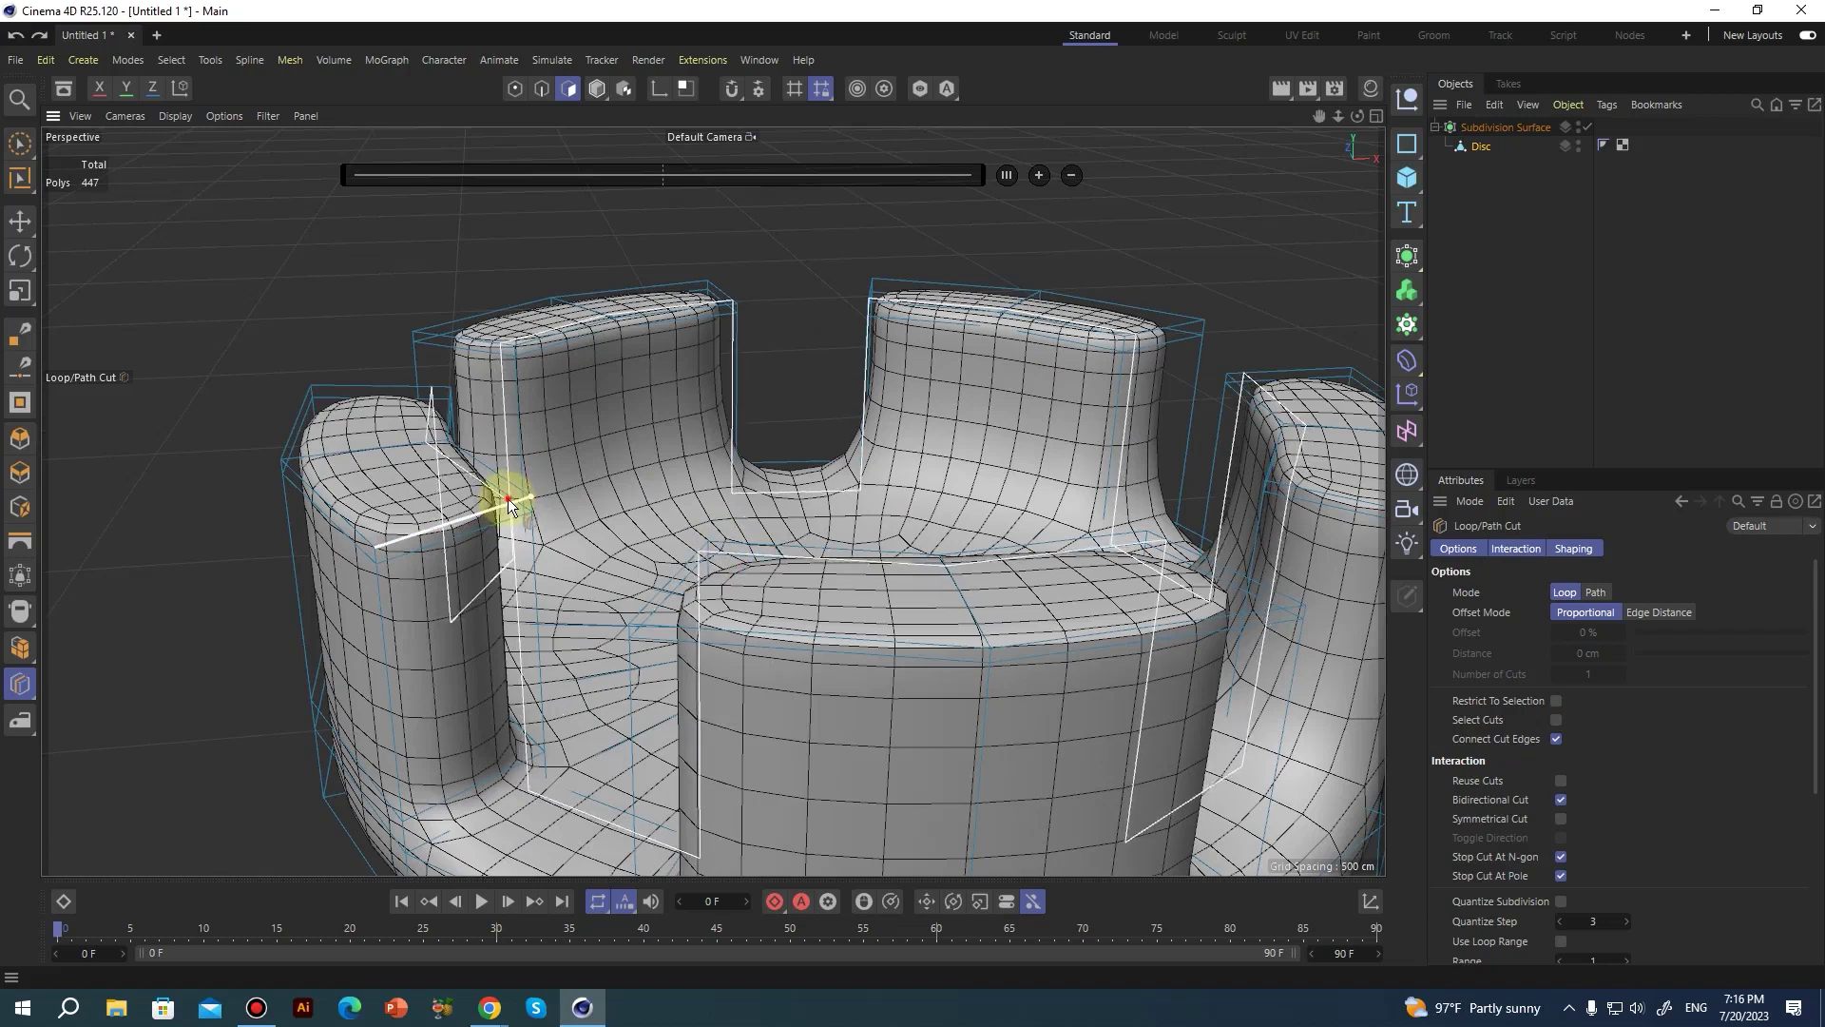
left_click_drag(508, 502, 508, 498)
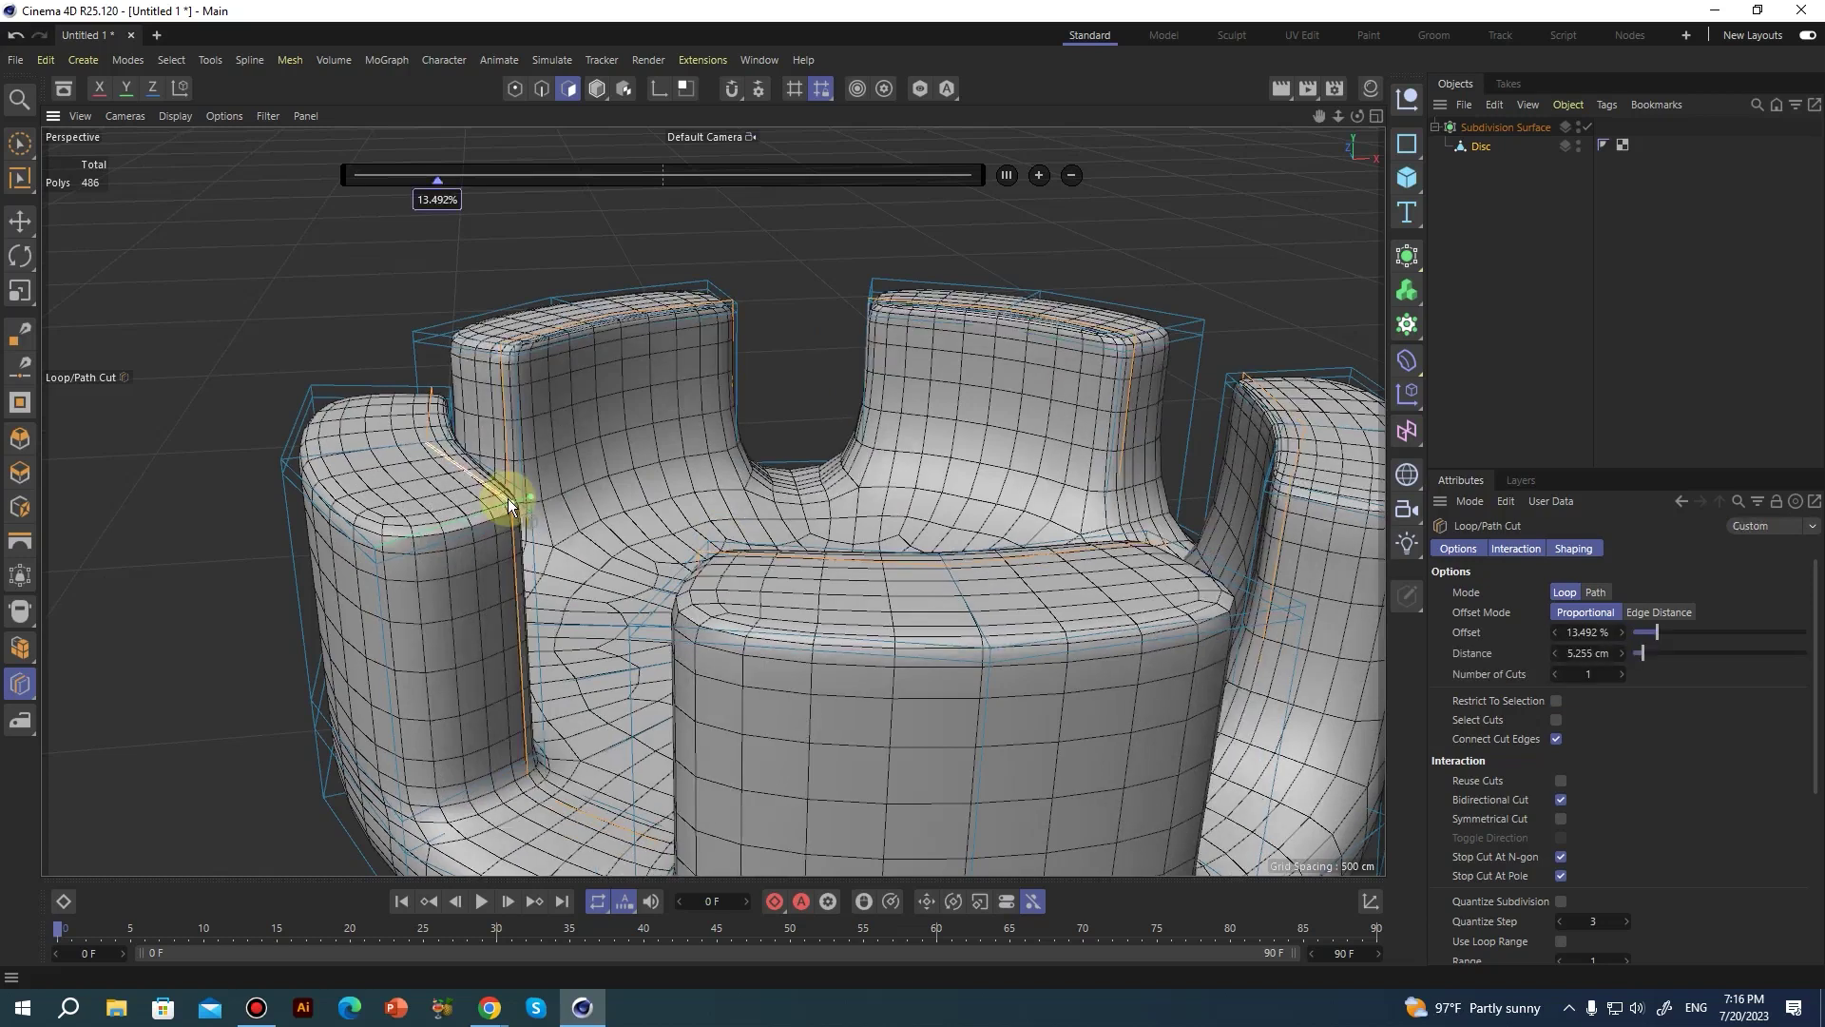
Try a loop cut along the outer edges of the battlements at an offset of 96.269 %, and undo it.
left_click(379, 542)
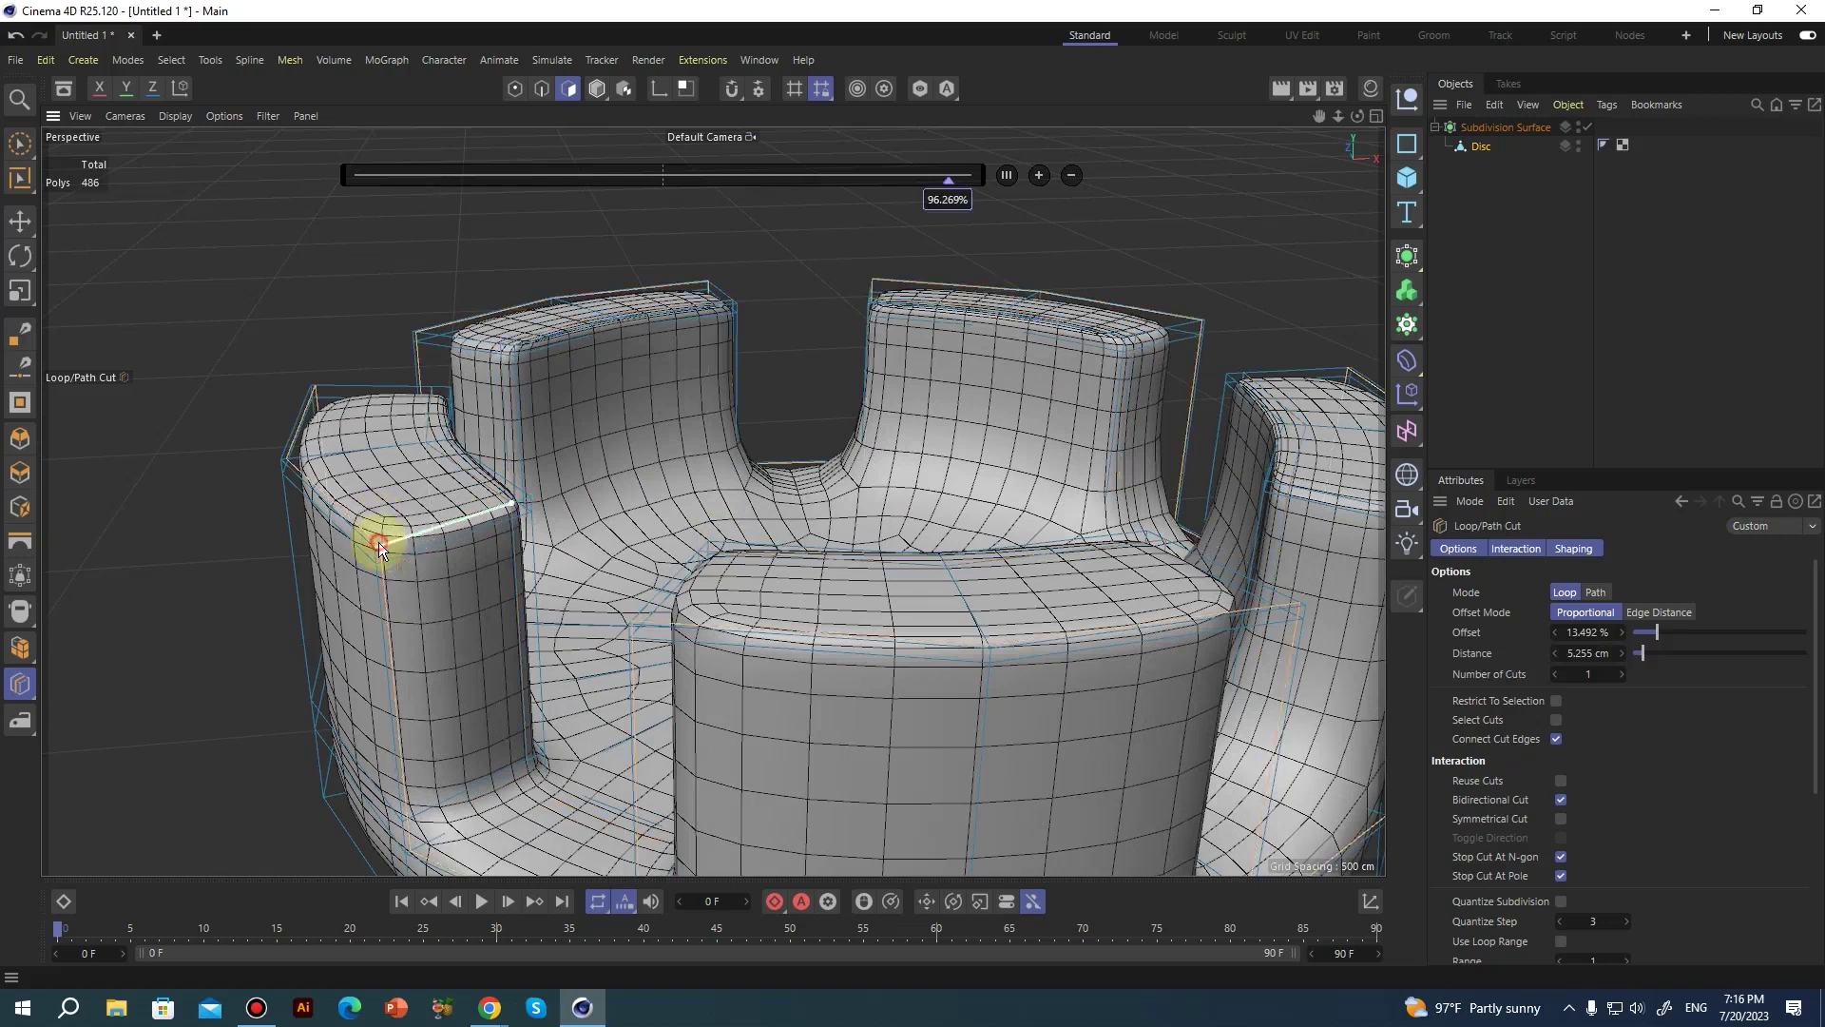
scroll(701, 538, "down", 10)
key("ctrl+z")
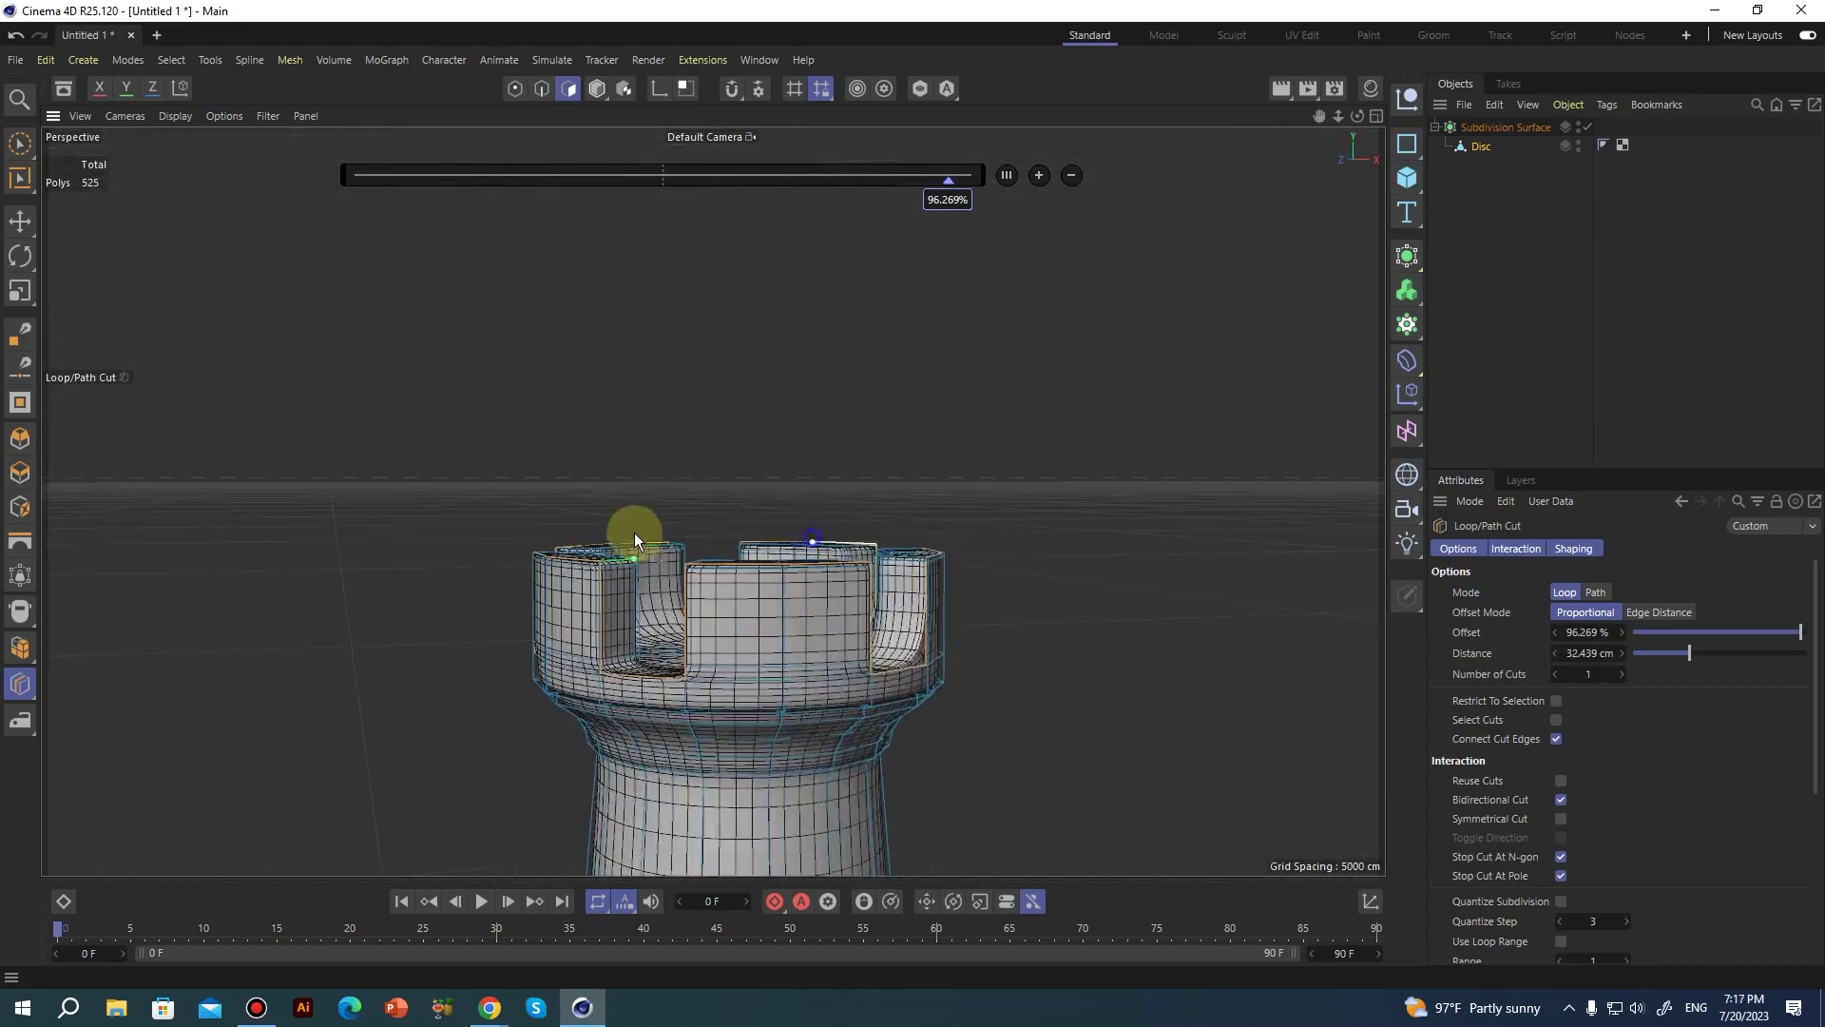
Add two loop cuts around the wide bulge of the rook's base, at offsets of 38.656 % and 52.794 %.
scroll(708, 581, "down", 5)
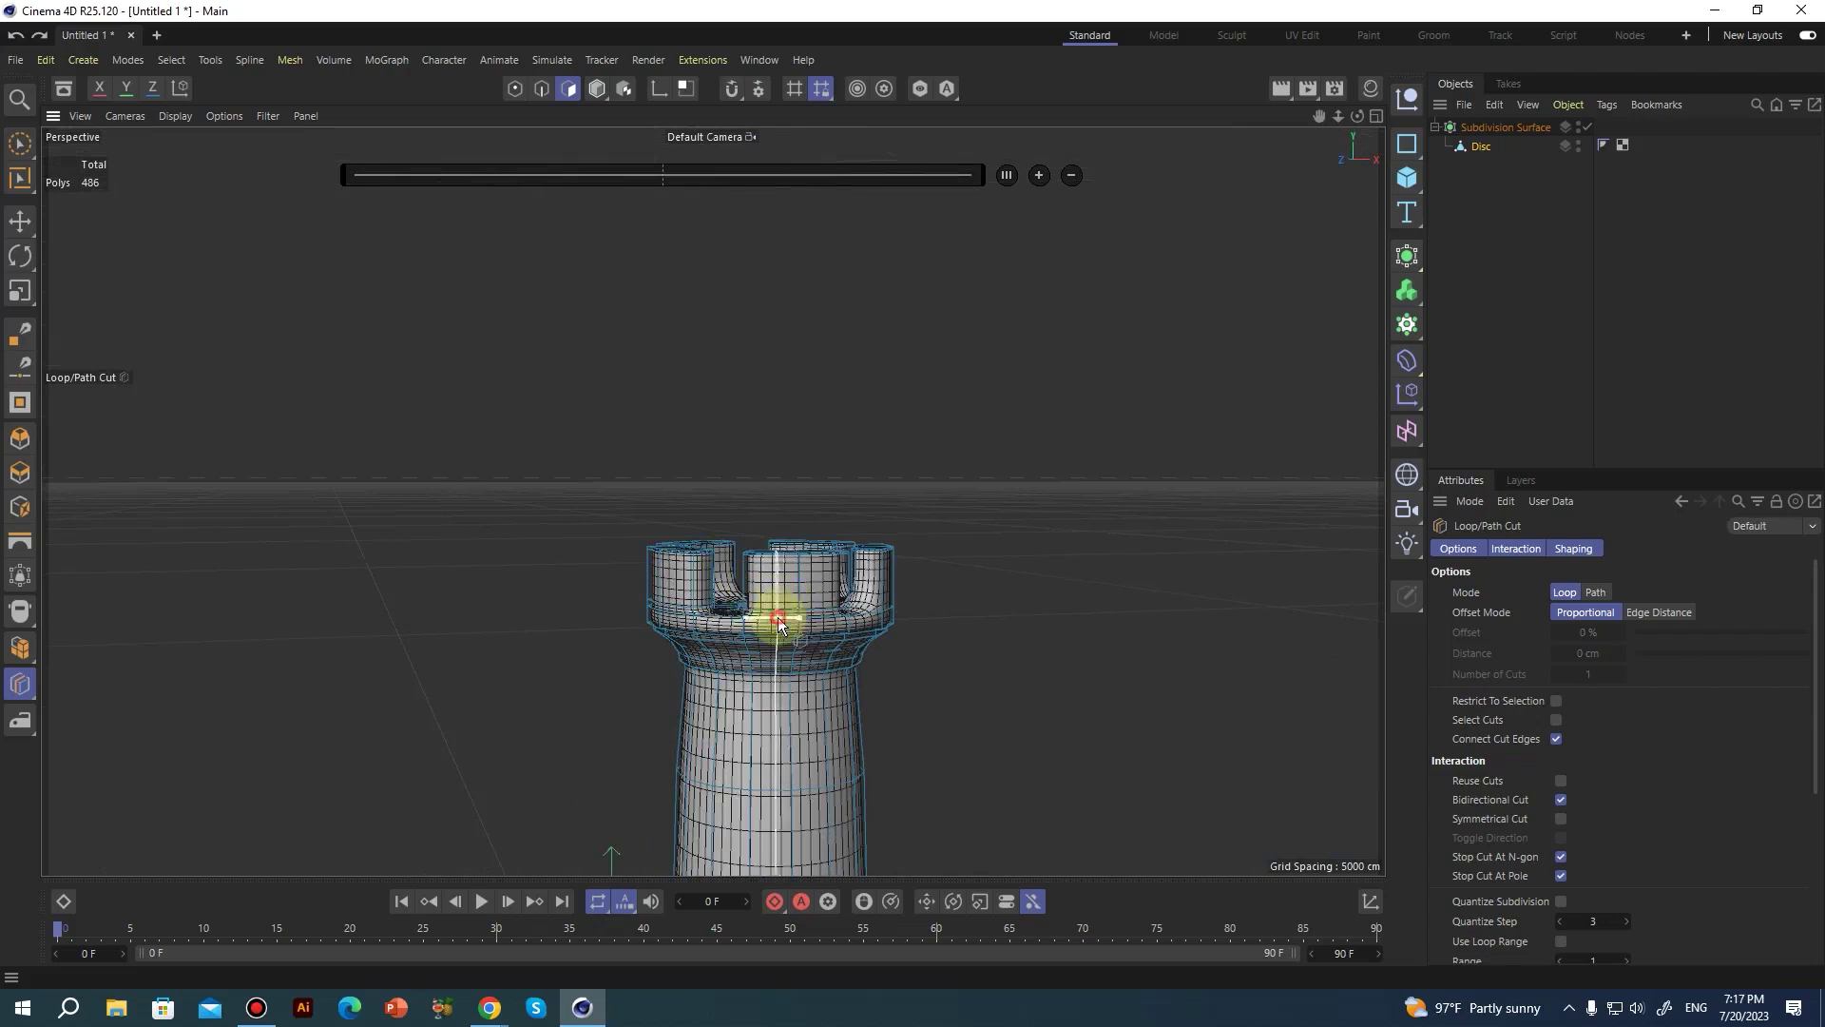
left_click_drag(784, 620, 802, 671, "alt")
middle_click_drag(802, 671, 771, 414, "alt")
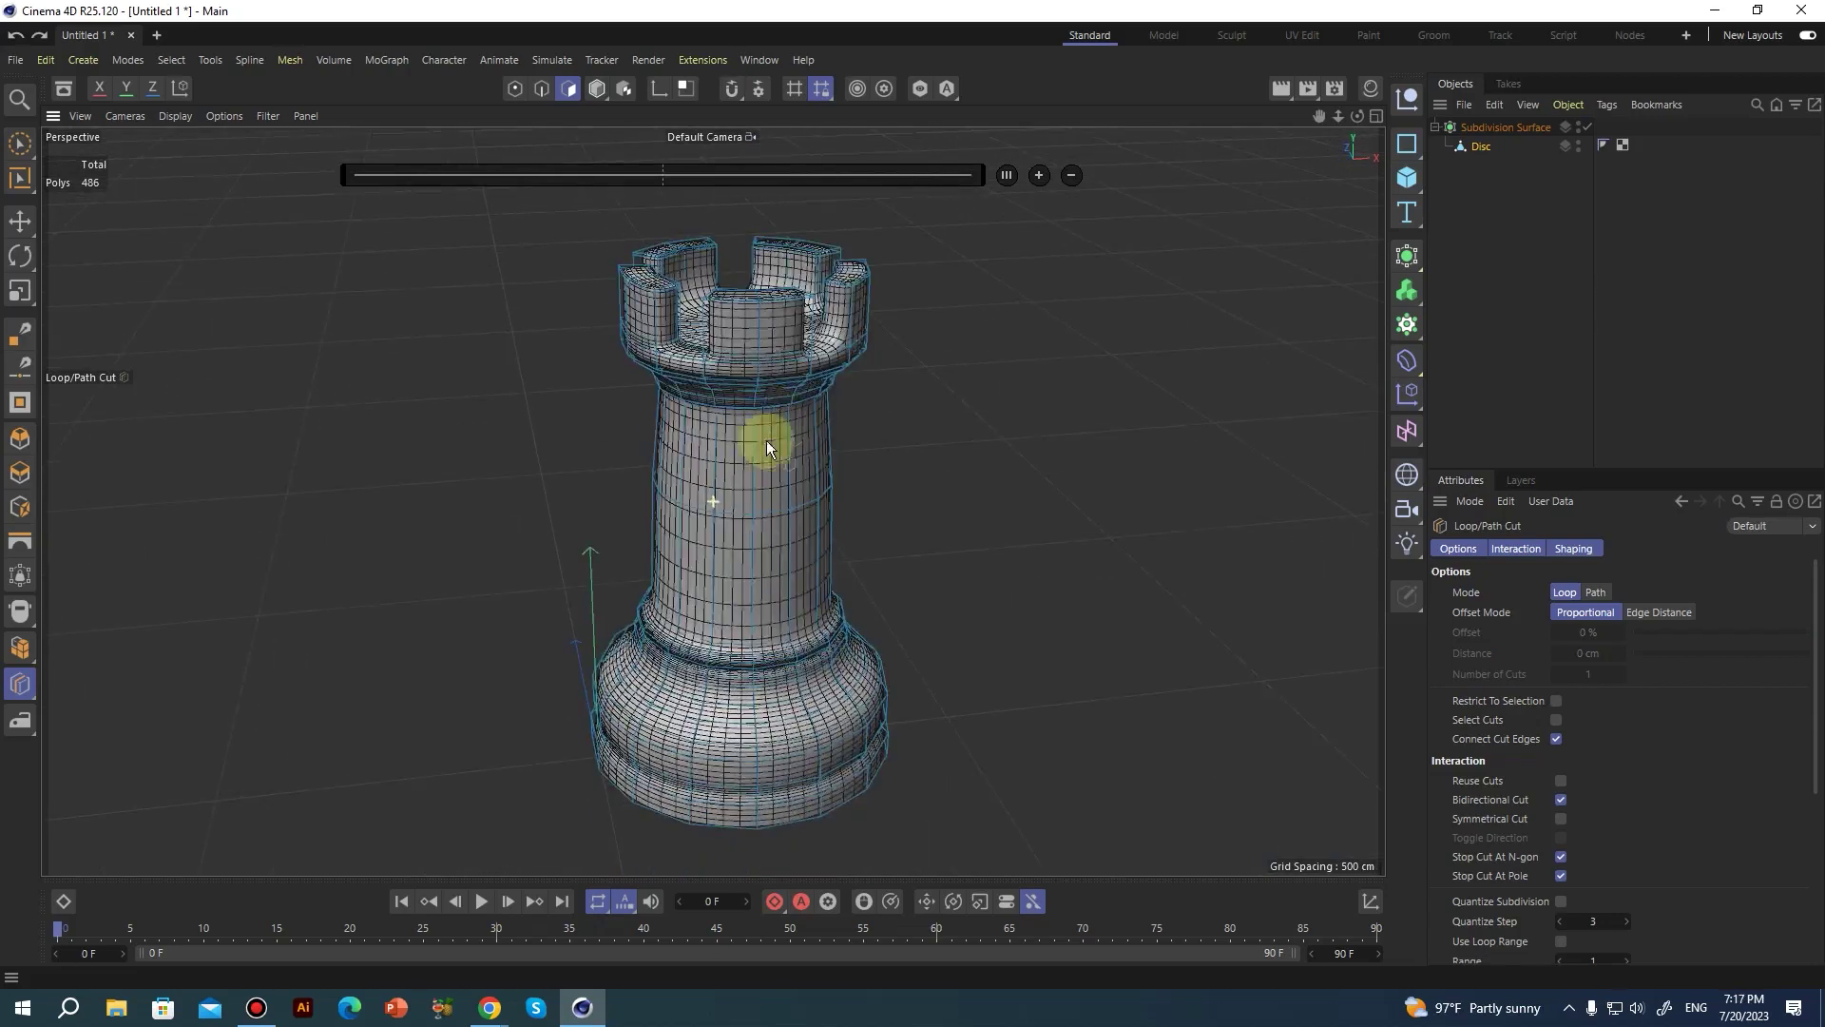
left_click_drag(693, 652, 700, 580, "alt")
middle_click_drag(692, 751, 699, 485, "alt")
right_click_drag(698, 506, 823, 502, "alt")
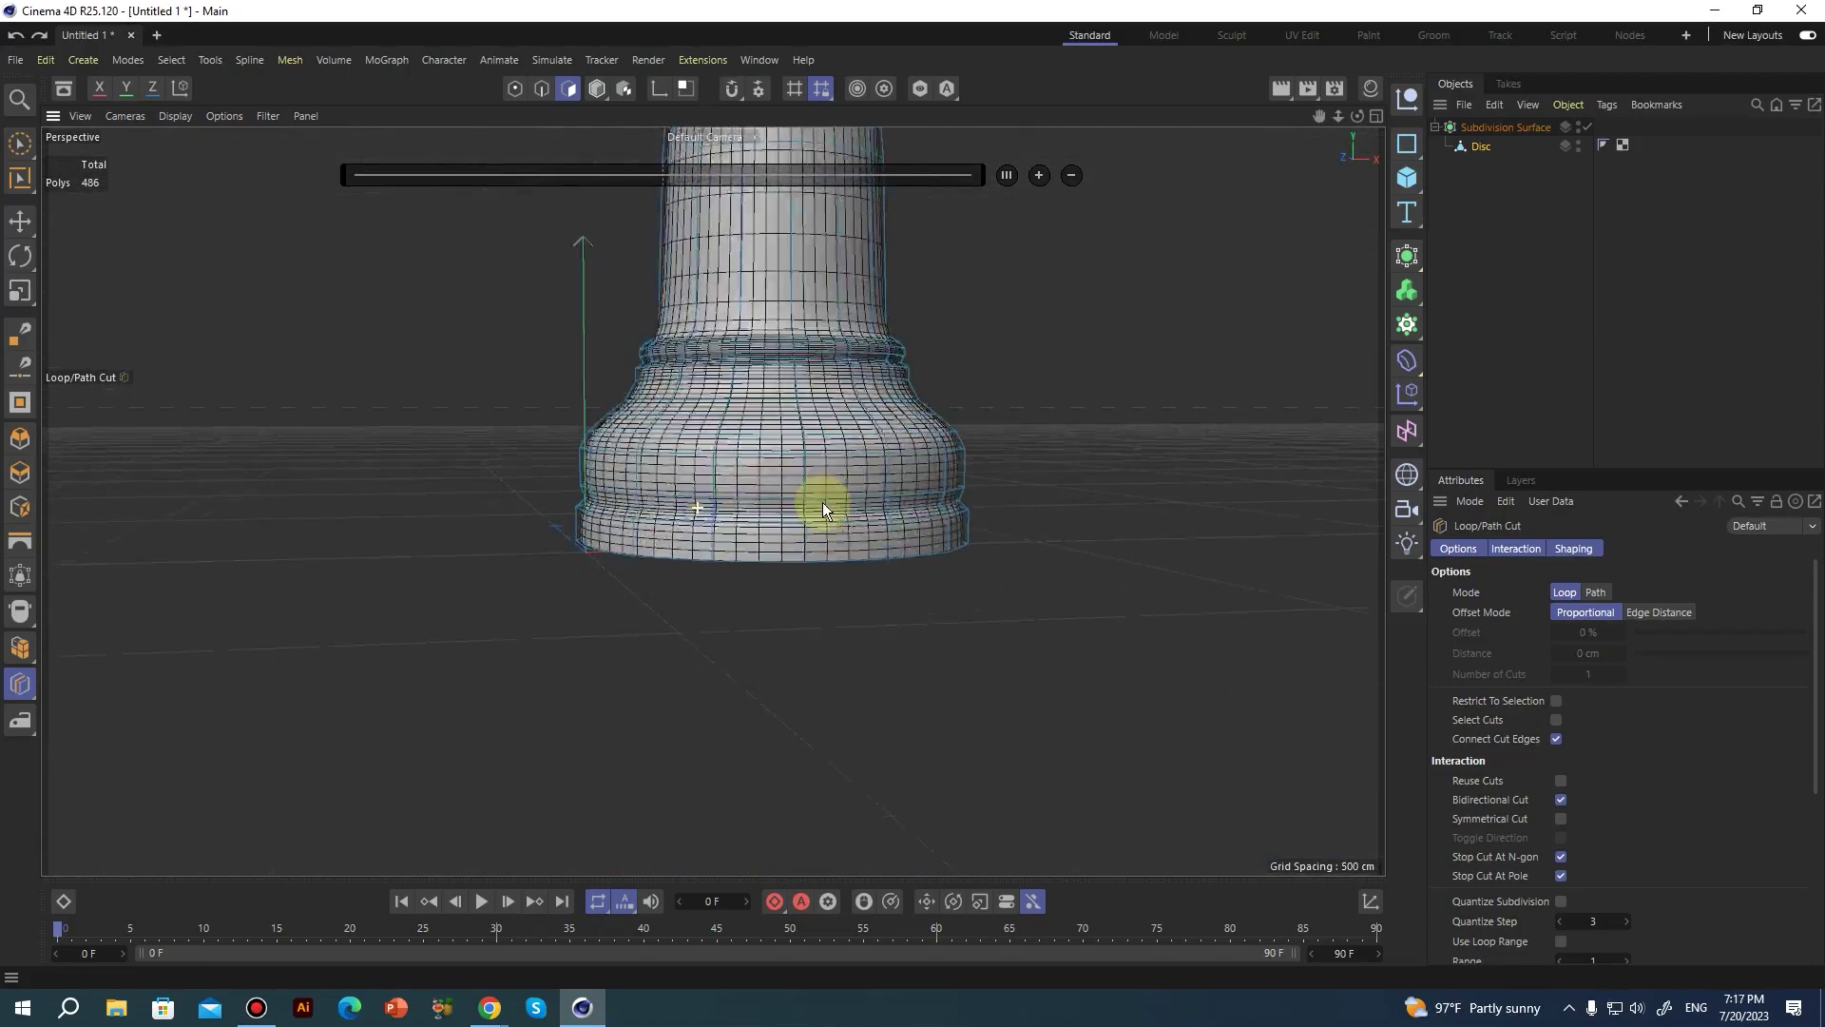
scroll(823, 504, "up", 4)
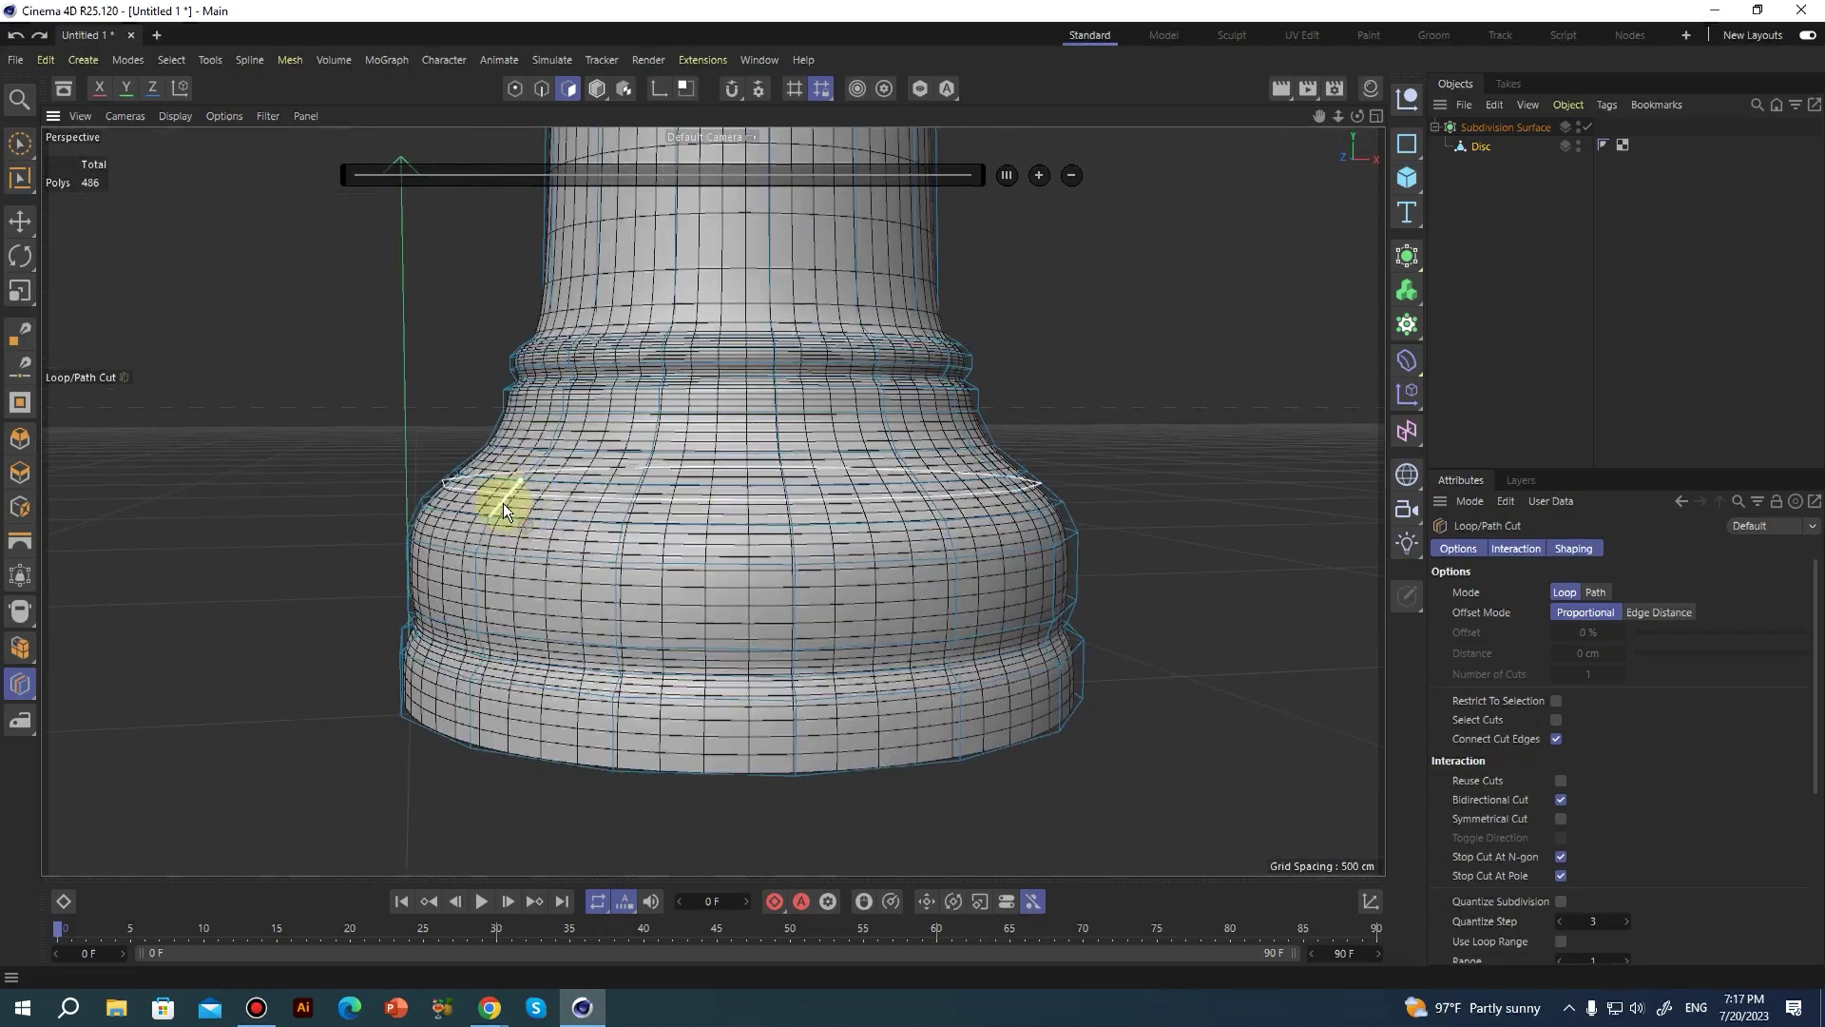
left_click(504, 504)
left_click_drag(466, 549, 557, 483, "alt")
left_click_drag(720, 527, 723, 643, "alt")
mouse_move(739, 512)
left_mouse_down("alt")
mouse_move(644, 646)
mouse_move(654, 726)
mouse_move(599, 785)
mouse_move(743, 506)
left_mouse_up("alt")
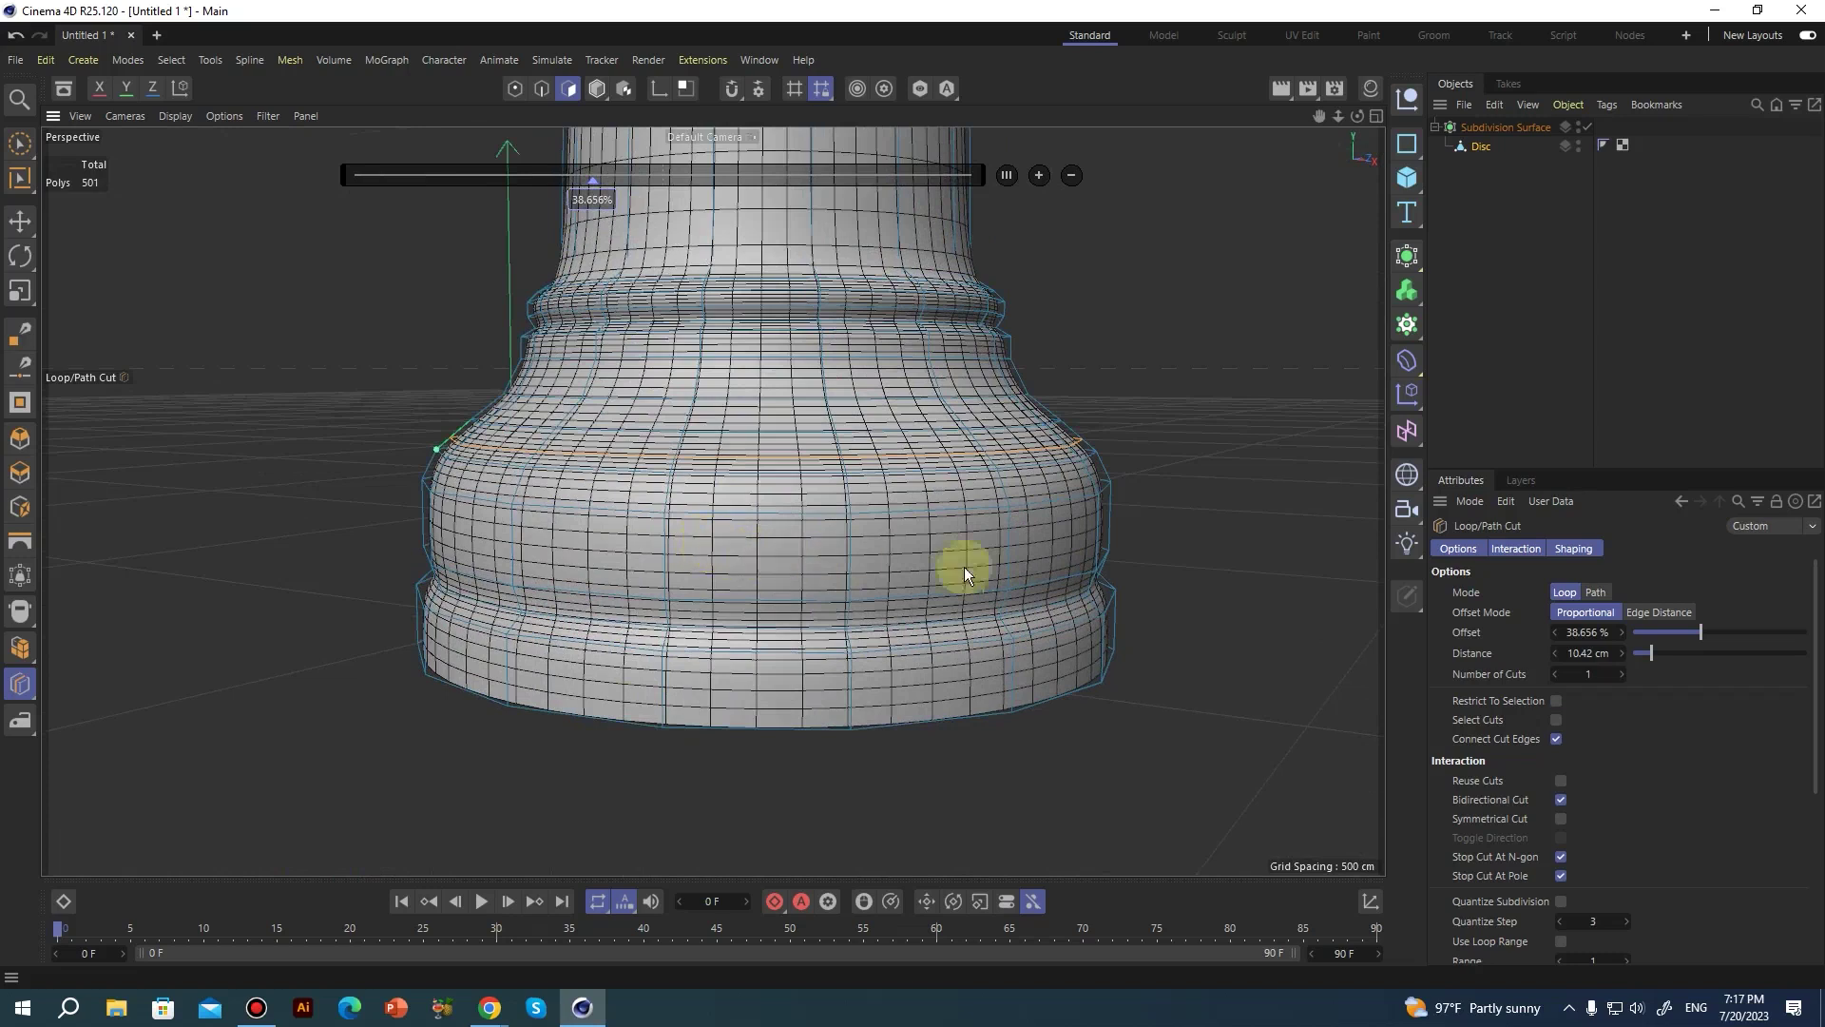
right_click_drag(1063, 512, 842, 578, "alt")
middle_click_drag(1049, 585, 1358, 673, "alt")
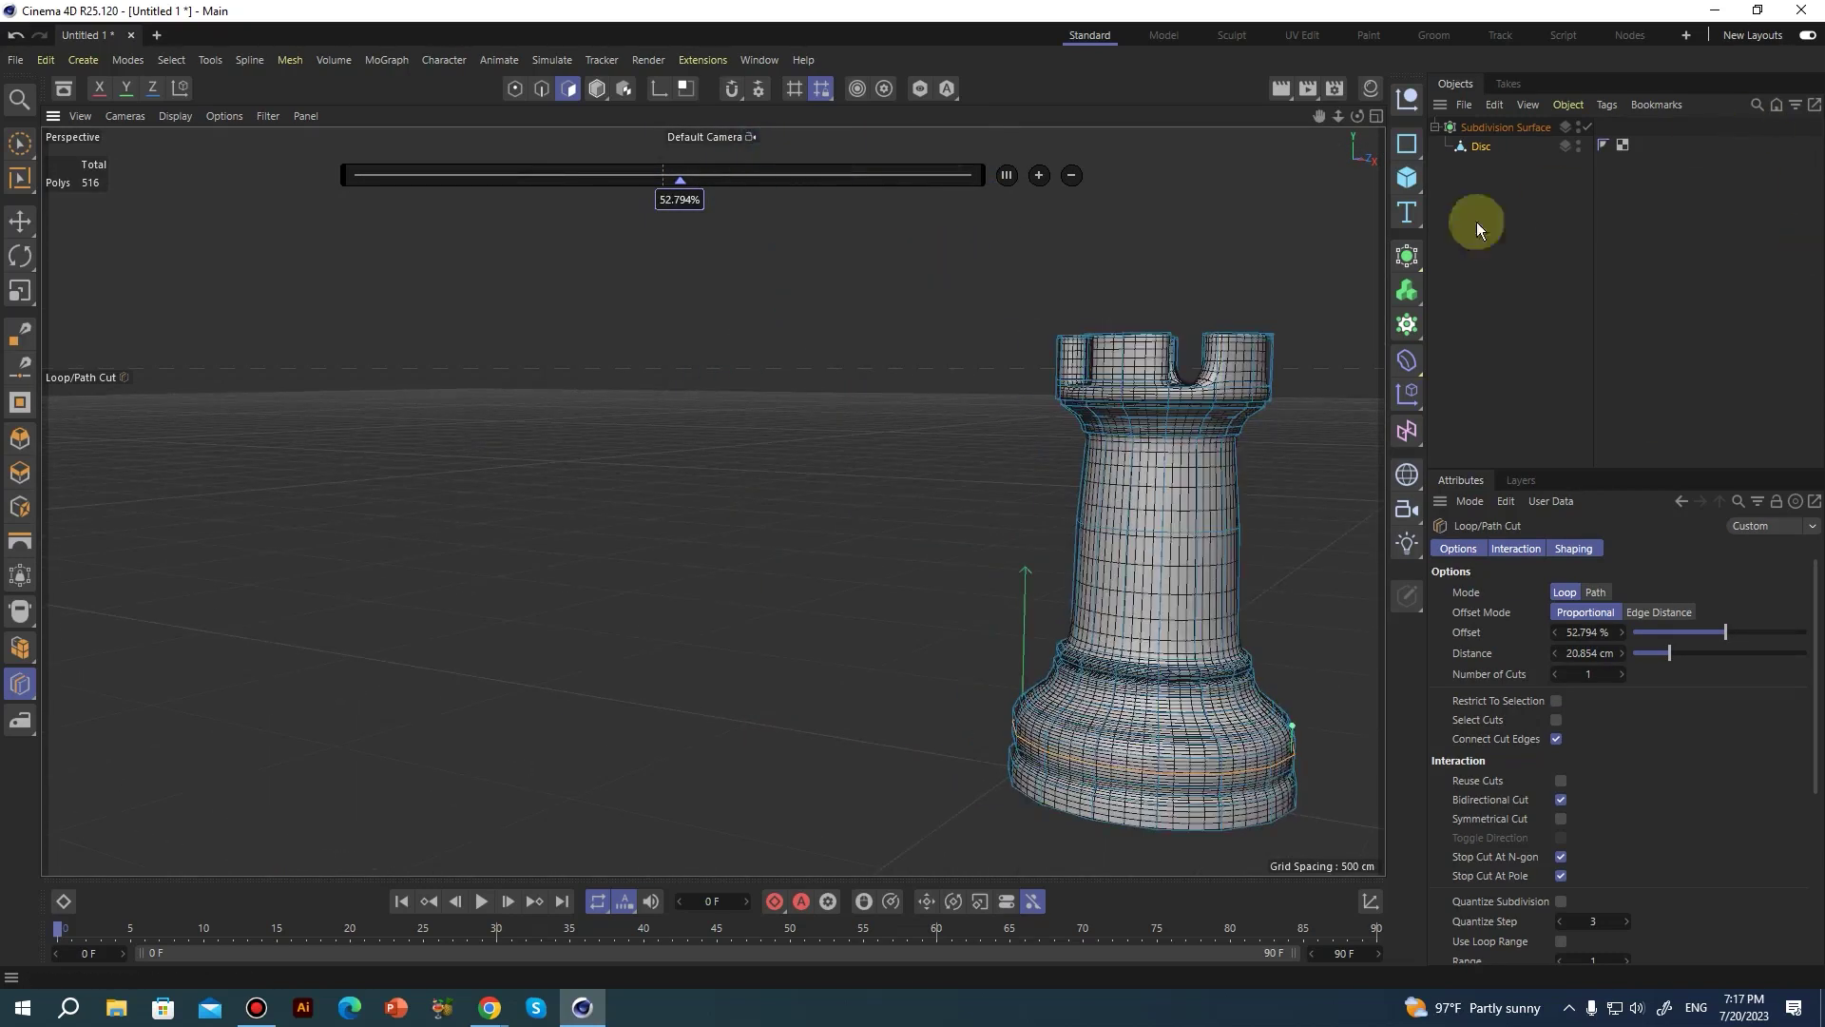
Create a default cube and move it sideways and up into open space away from the rook.
left_click(1405, 178)
left_click(19, 221)
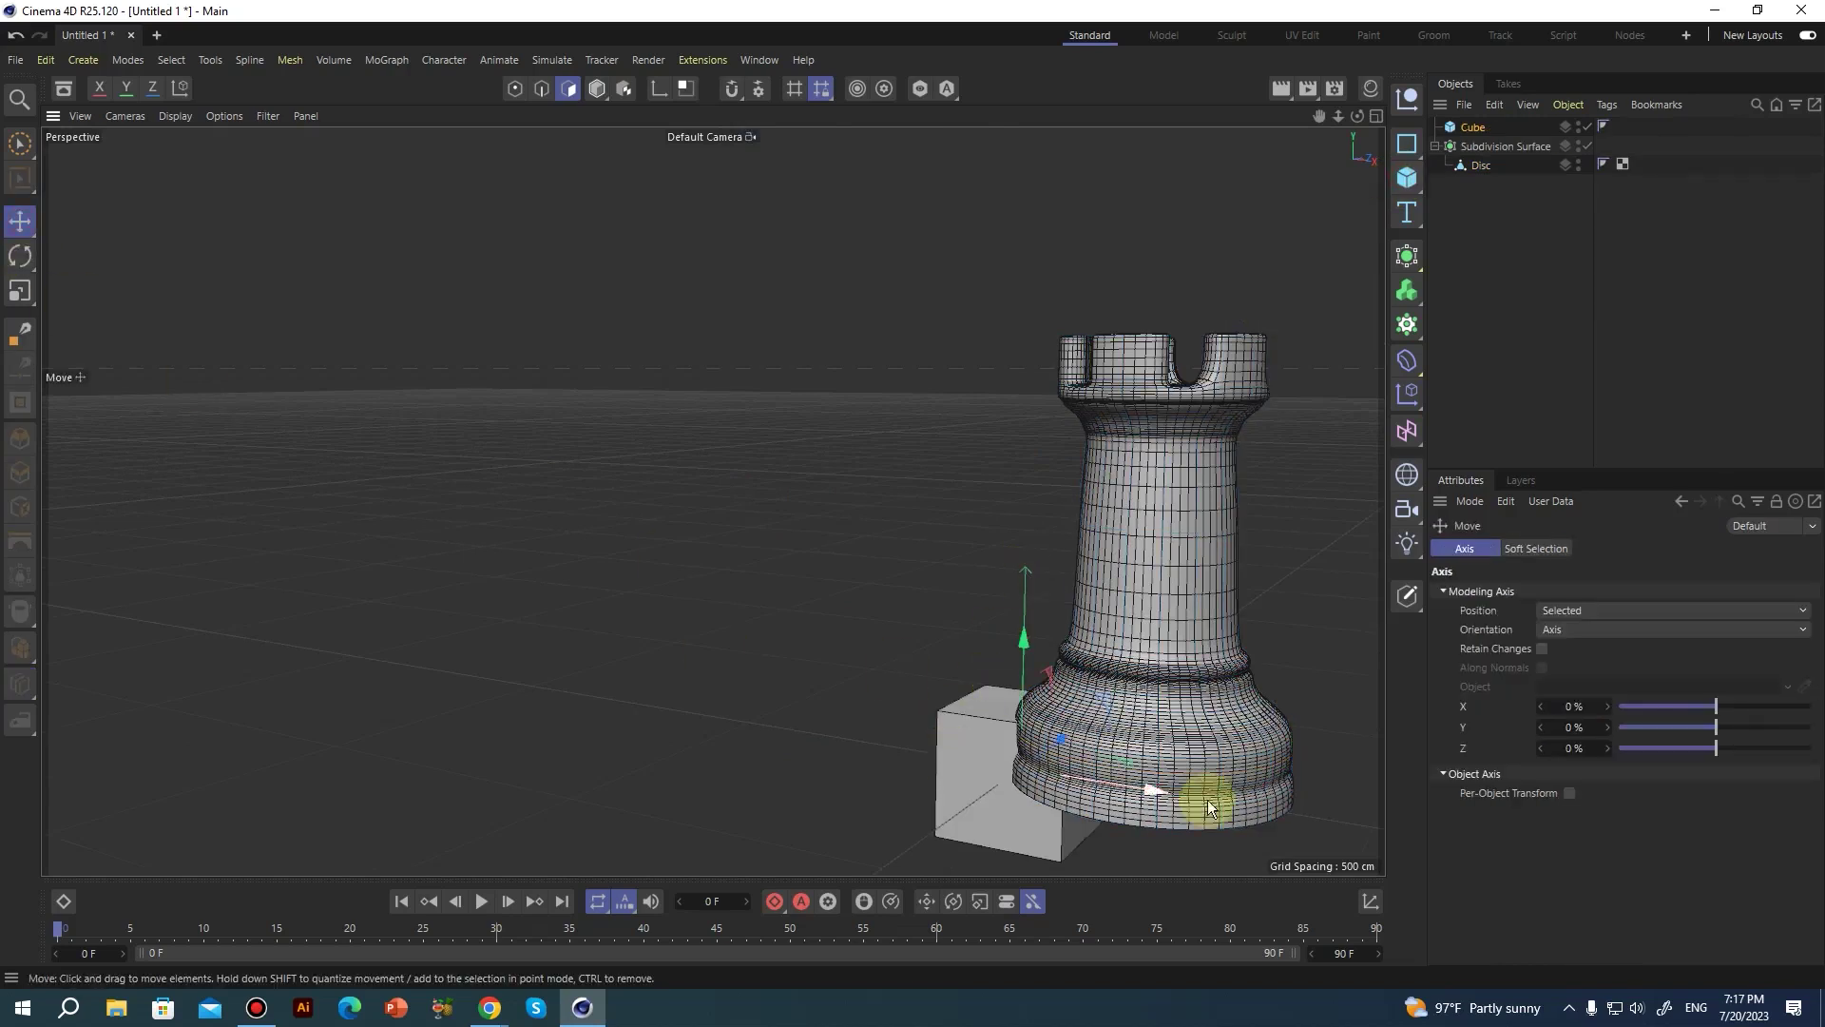
left_click_drag(1154, 801, 742, 704)
left_click_drag(658, 586, 607, 337)
right_click_drag(656, 409, 823, 433, "alt")
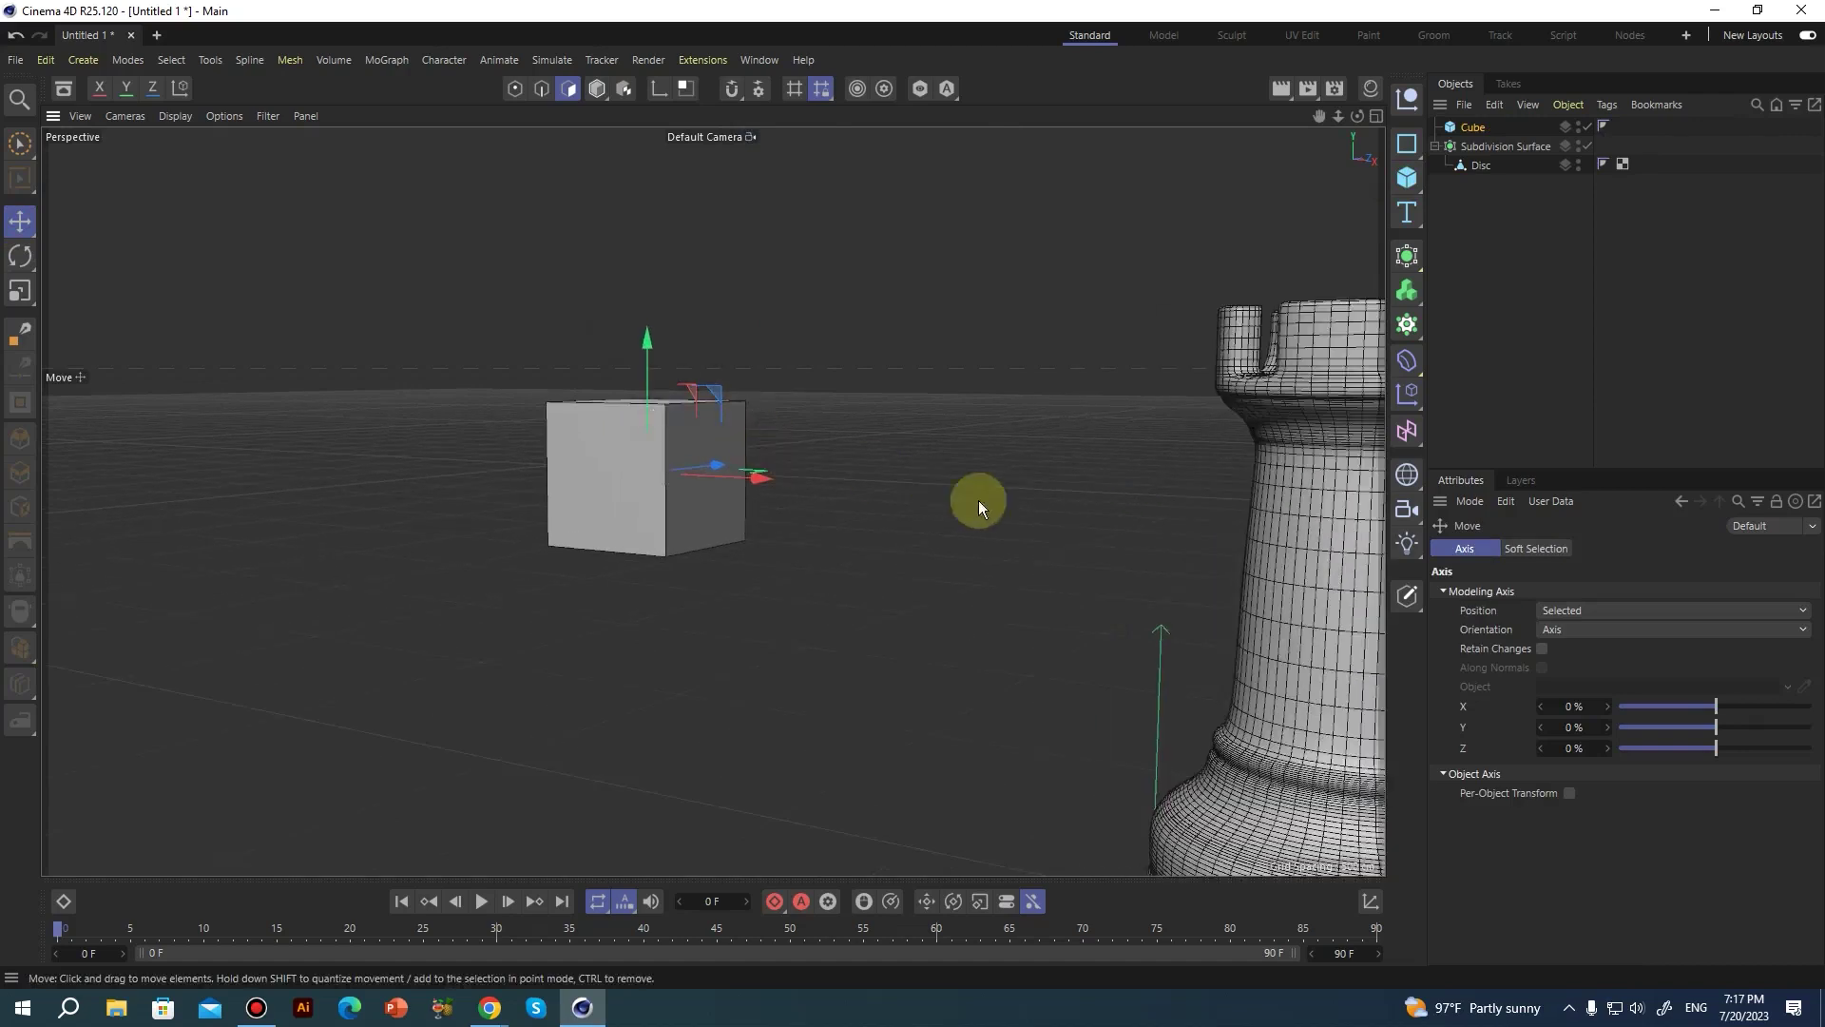
middle_click_drag(1259, 768, 673, 570, "alt")
left_click_drag(674, 570, 1042, 516, "alt")
middle_click_drag(1042, 515, 1331, 450, "alt")
left_click_drag(275, 344, 760, 418, "alt")
Make the cube editable and place it as a child of a new Subdivision Surface.
left_click(1473, 130)
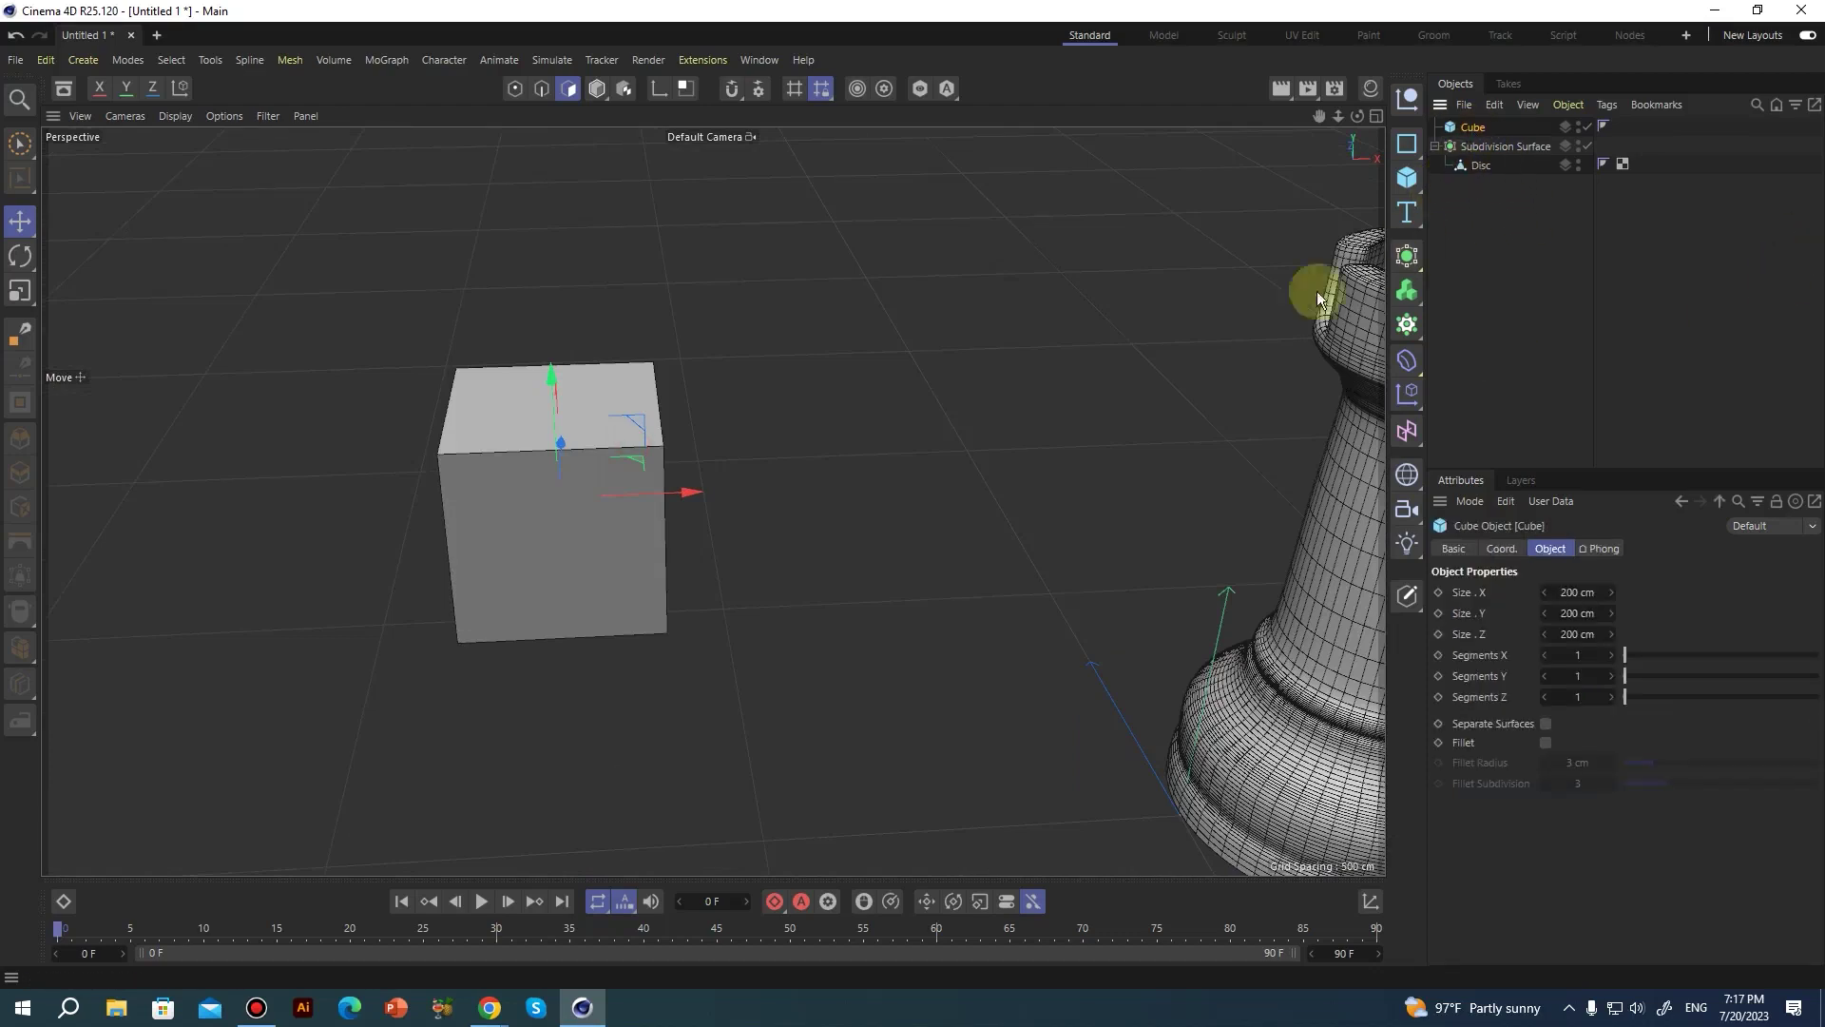
key("c")
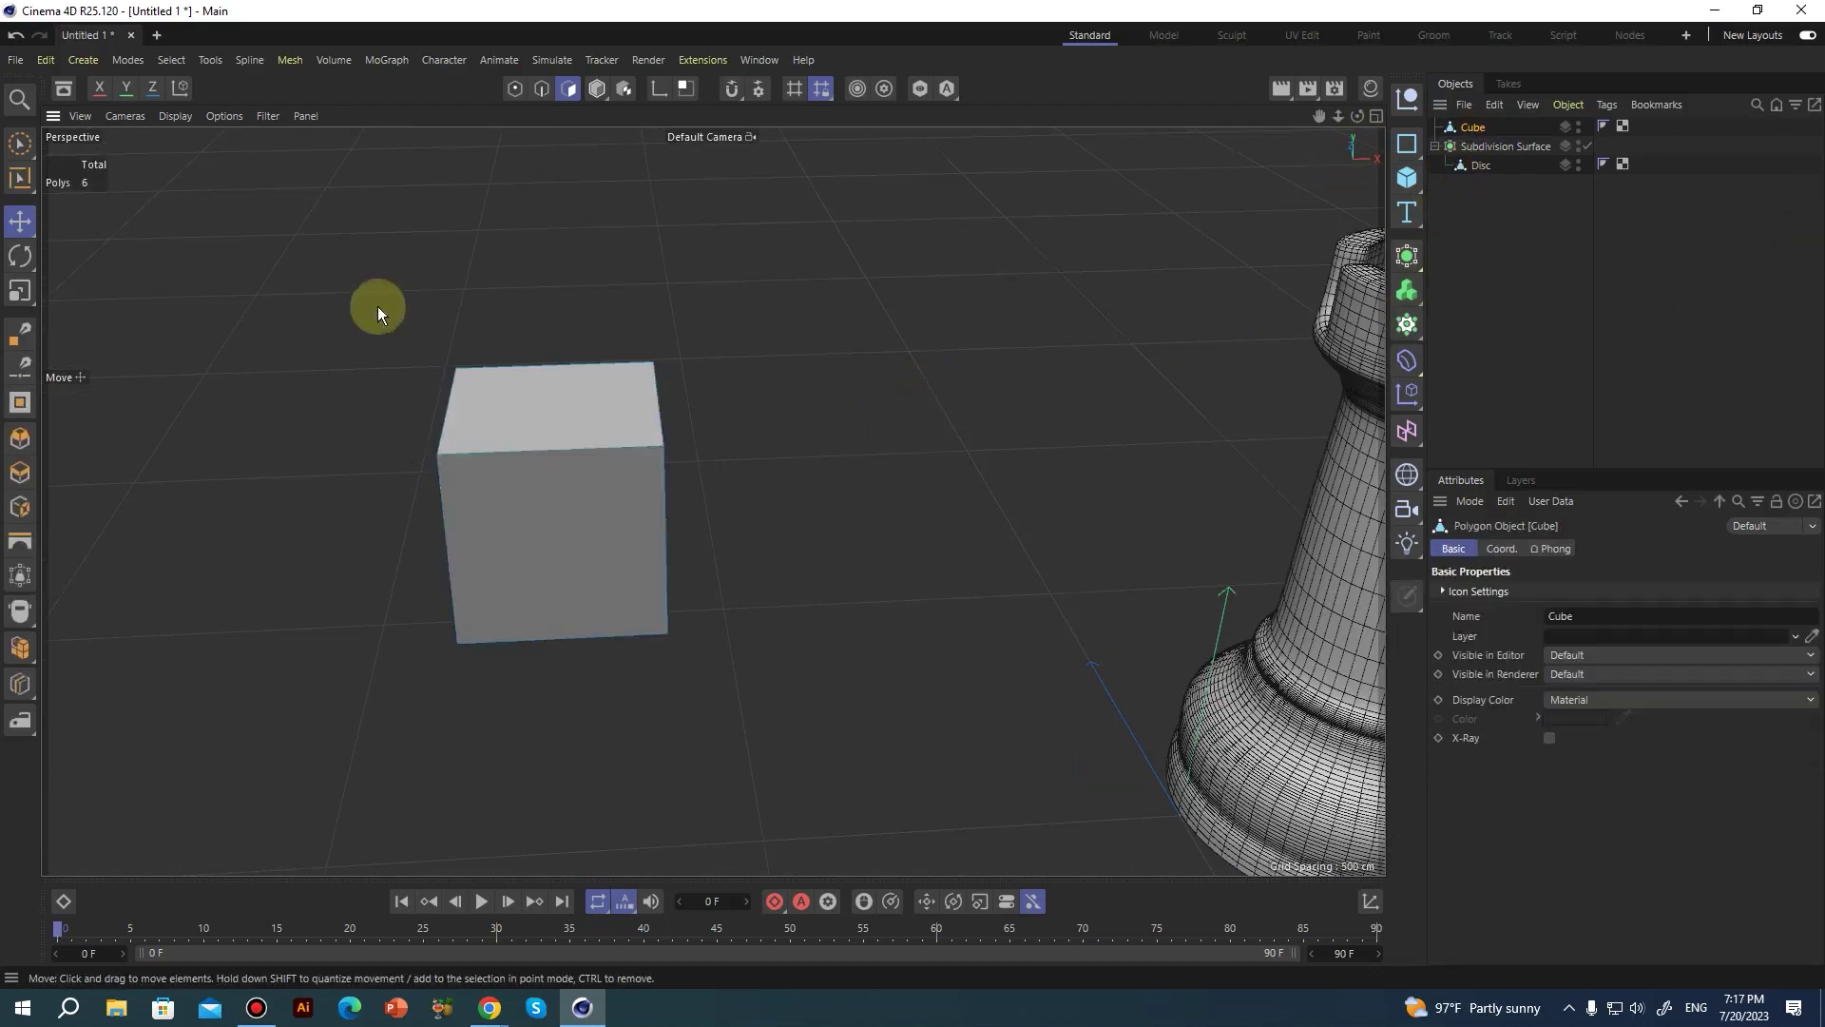
middle_click_drag(650, 451, 751, 321, "alt")
left_click_drag(1410, 257, 1507, 285)
left_click_drag(1464, 145, 1497, 128)
right_click_drag(665, 385, 825, 352, "alt")
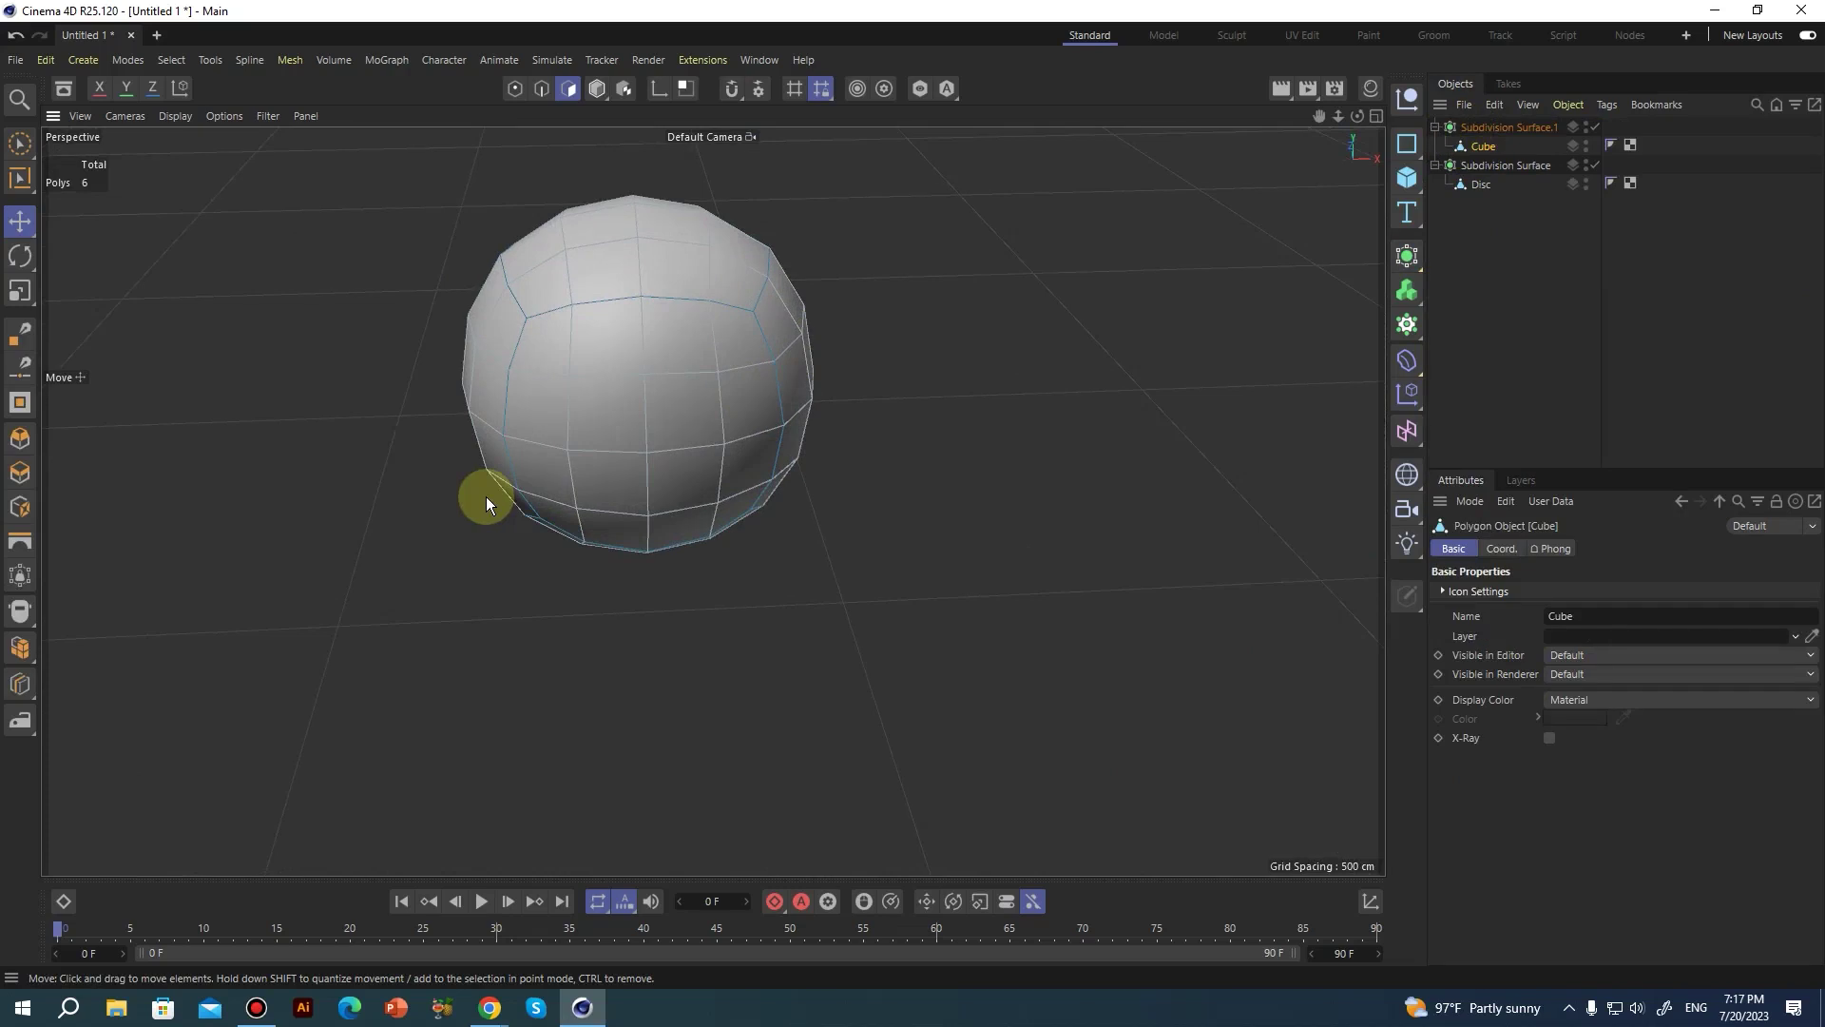
Add a horizontal loop cut just below the cube's top edge at an offset of 2.263 %.
left_click_drag(654, 304, 869, 326, "alt")
right_click(890, 321)
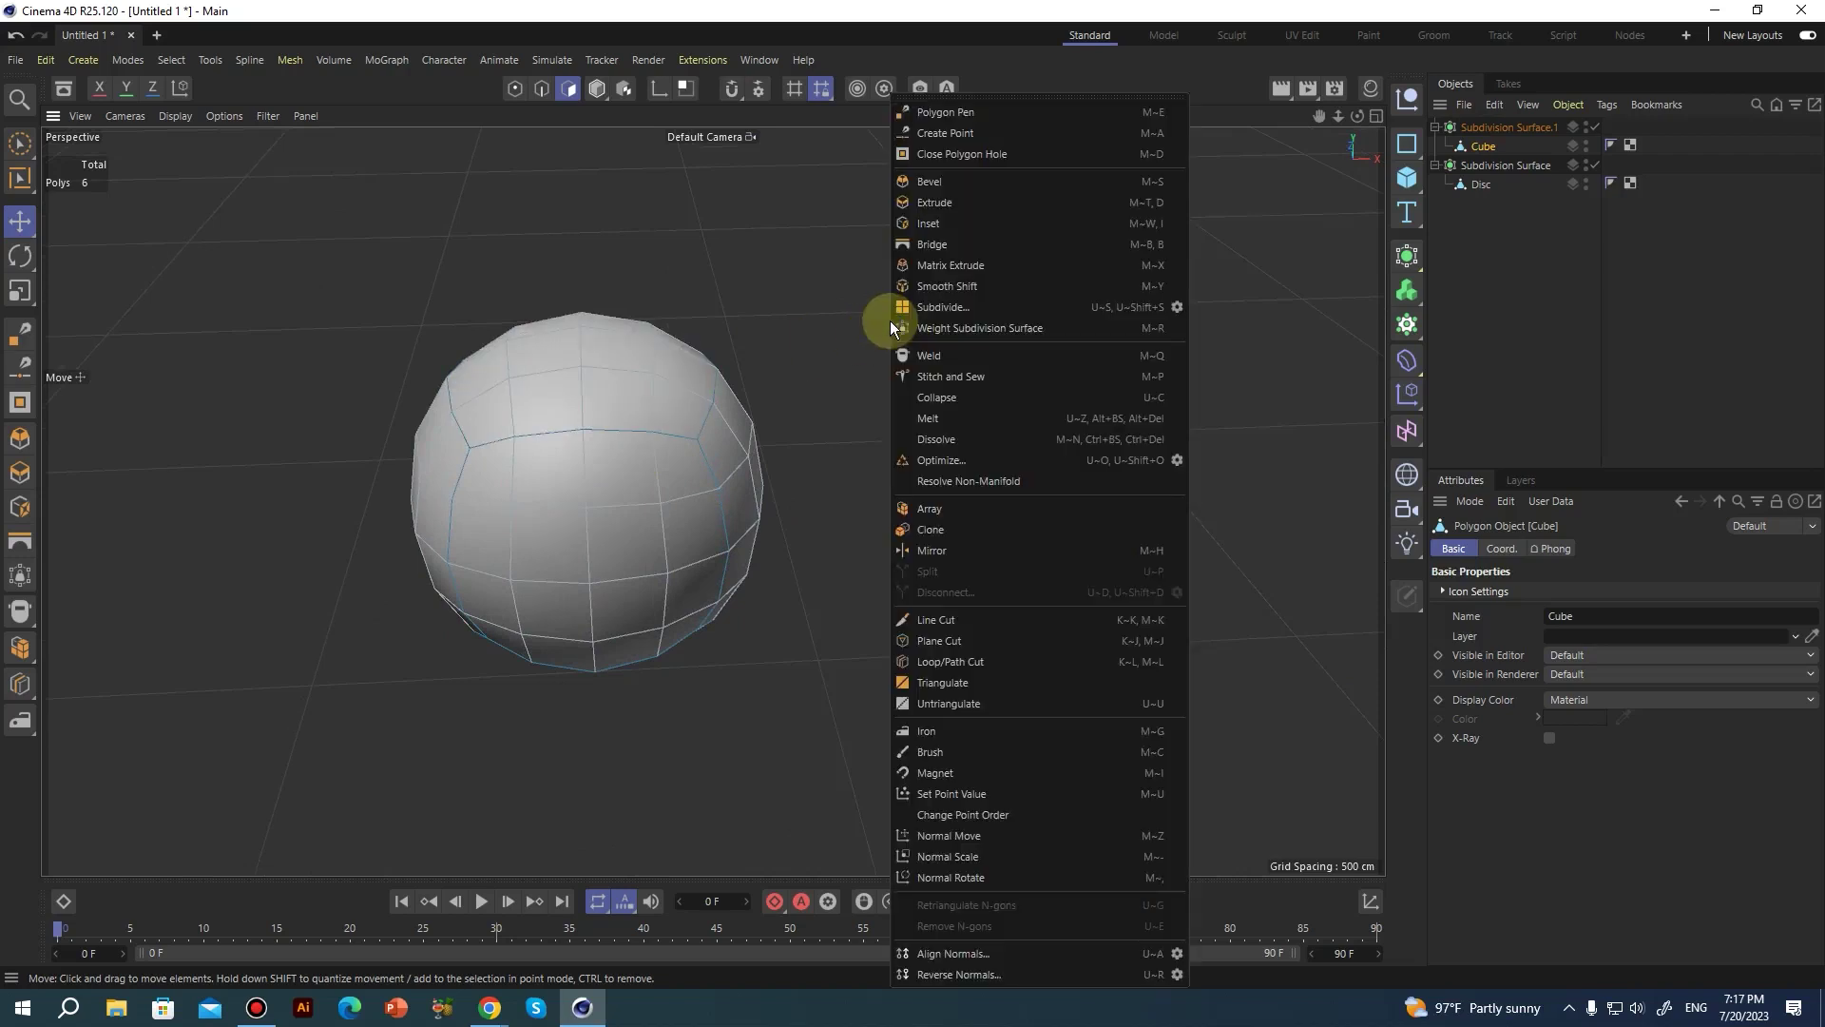
left_click(948, 661)
left_click_drag(836, 516, 766, 390, "alt")
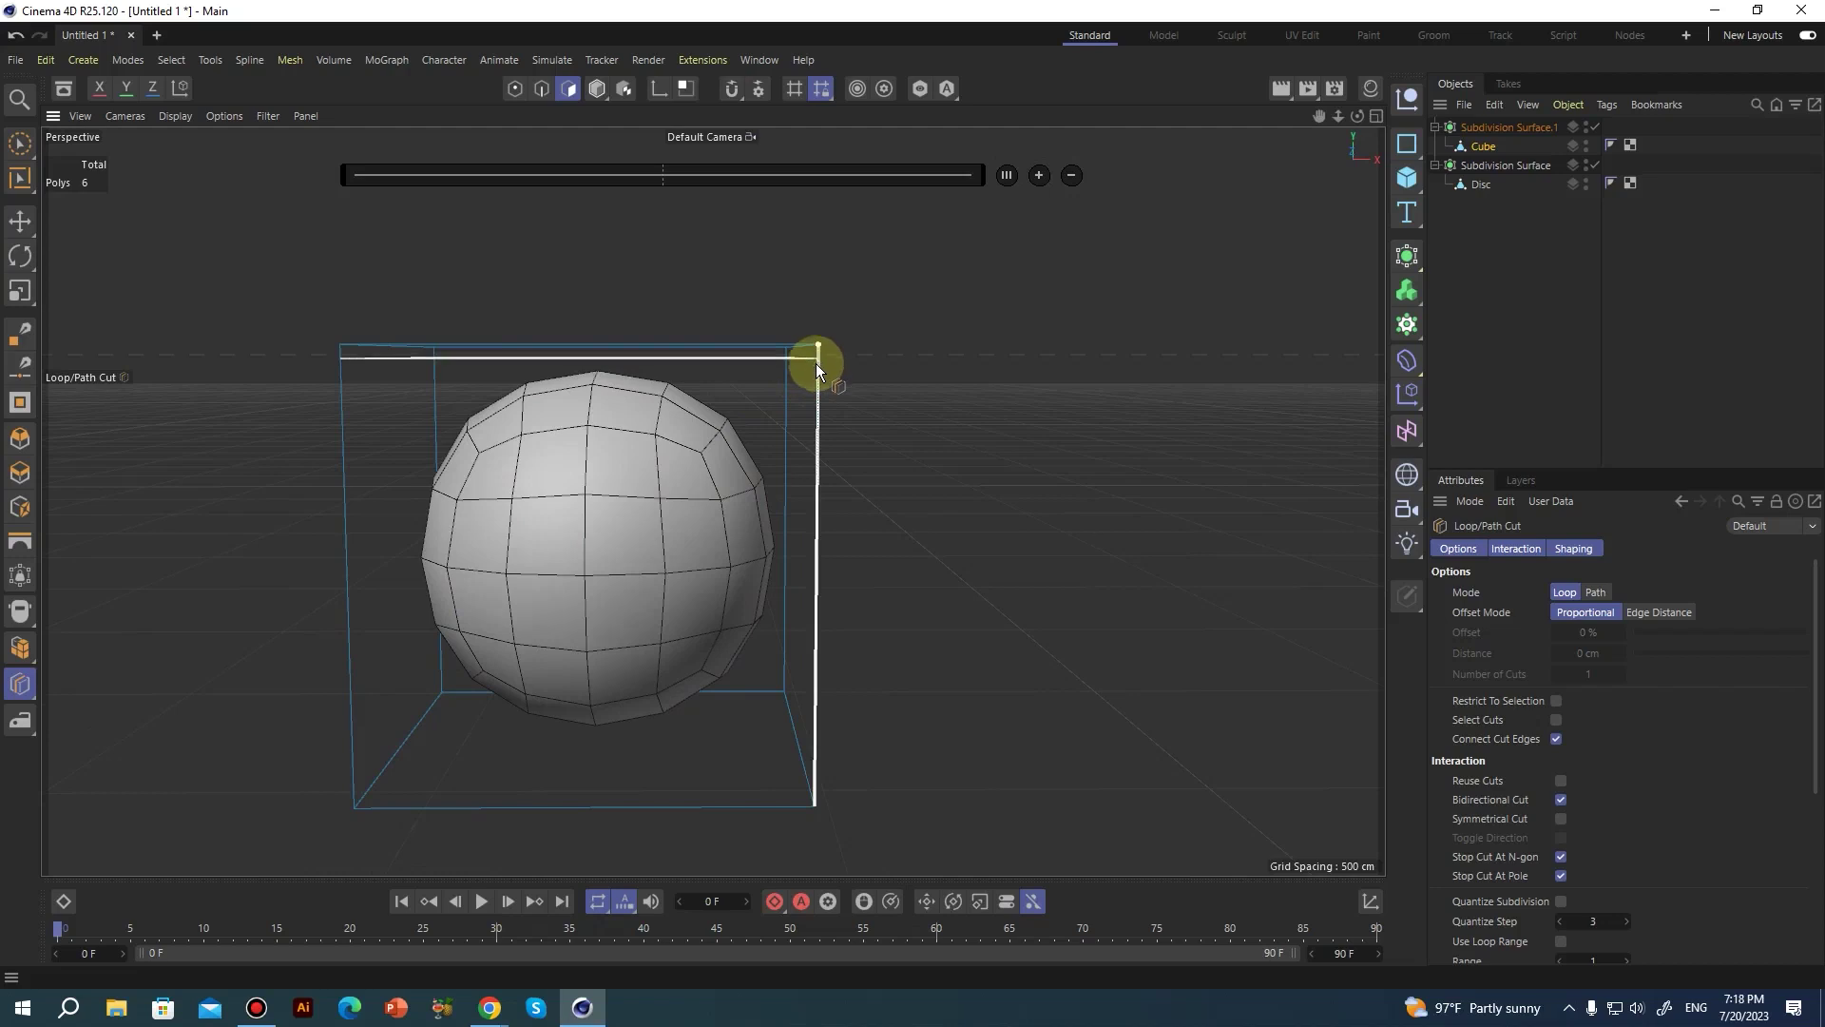
left_click_drag(1046, 465, 1013, 493, "alt")
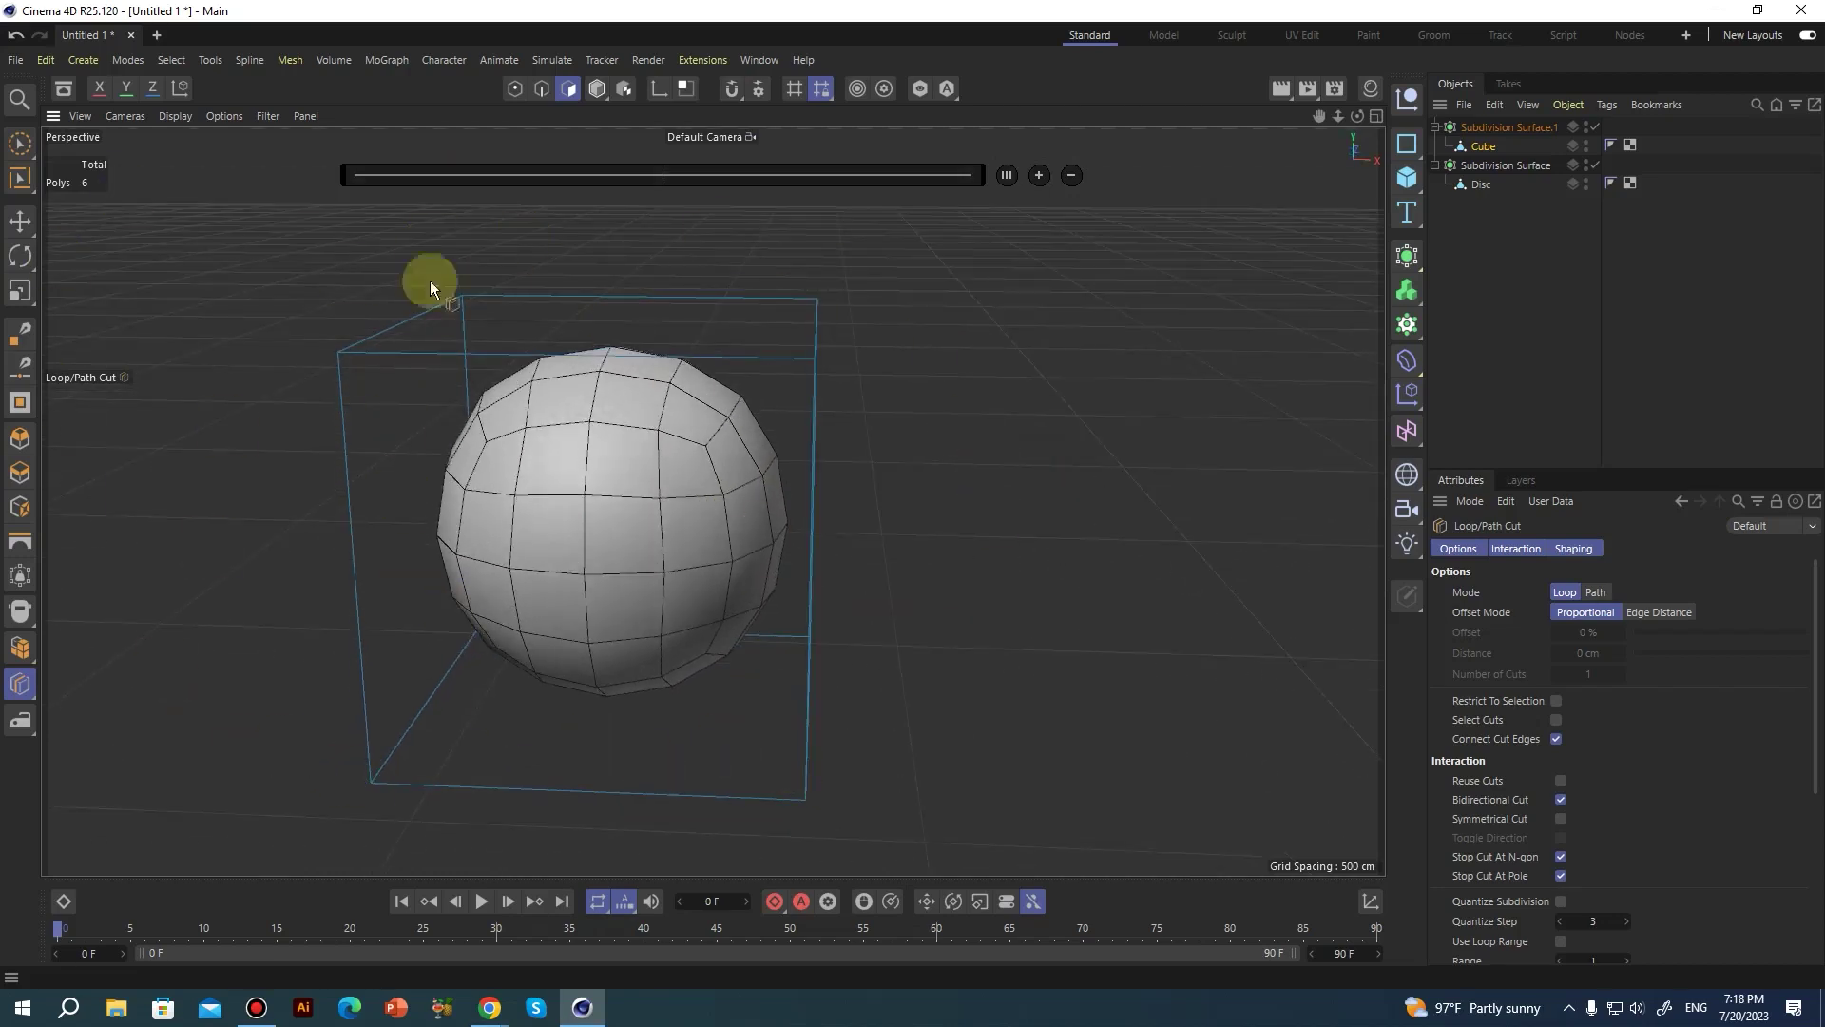
mouse_move(806, 373)
left_mouse_down("alt")
mouse_move(847, 328)
mouse_move(829, 355)
left_mouse_up("alt")
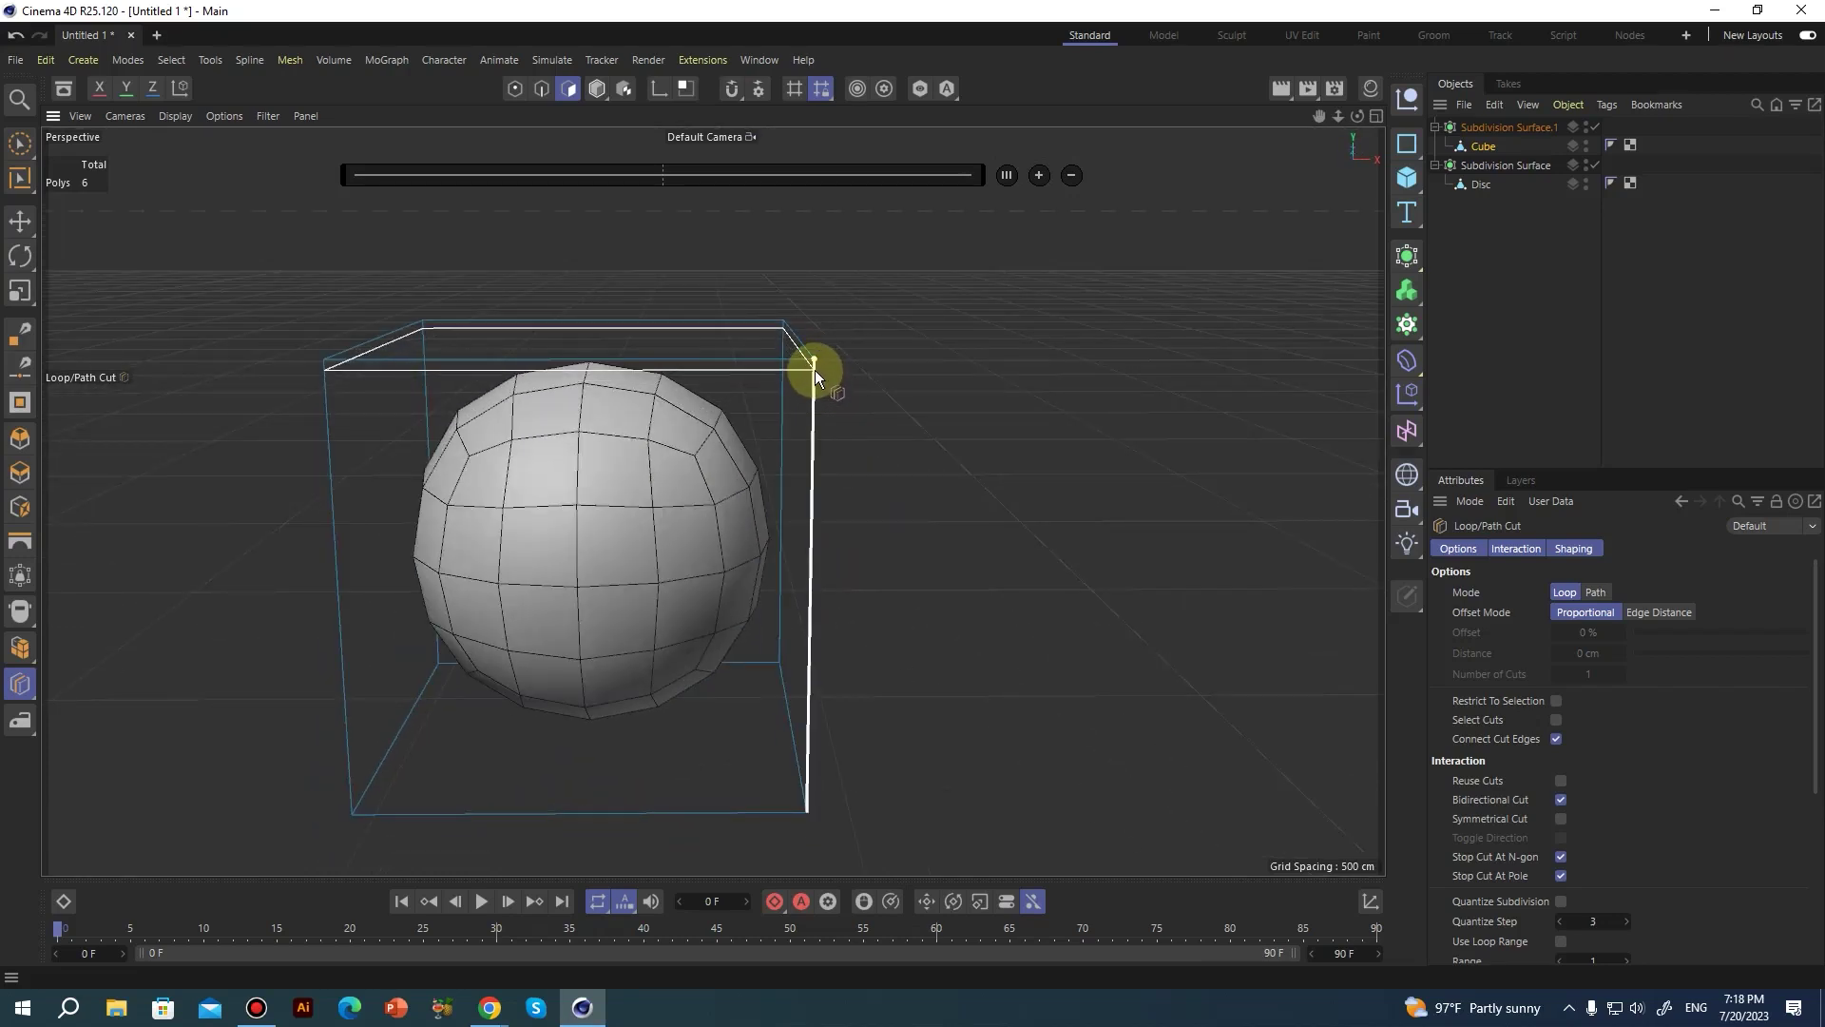
left_click(814, 369)
Add a vertical loop cut close to one side face of the cube at an offset of 97.452 %.
left_click_drag(460, 342, 257, 454, "alt")
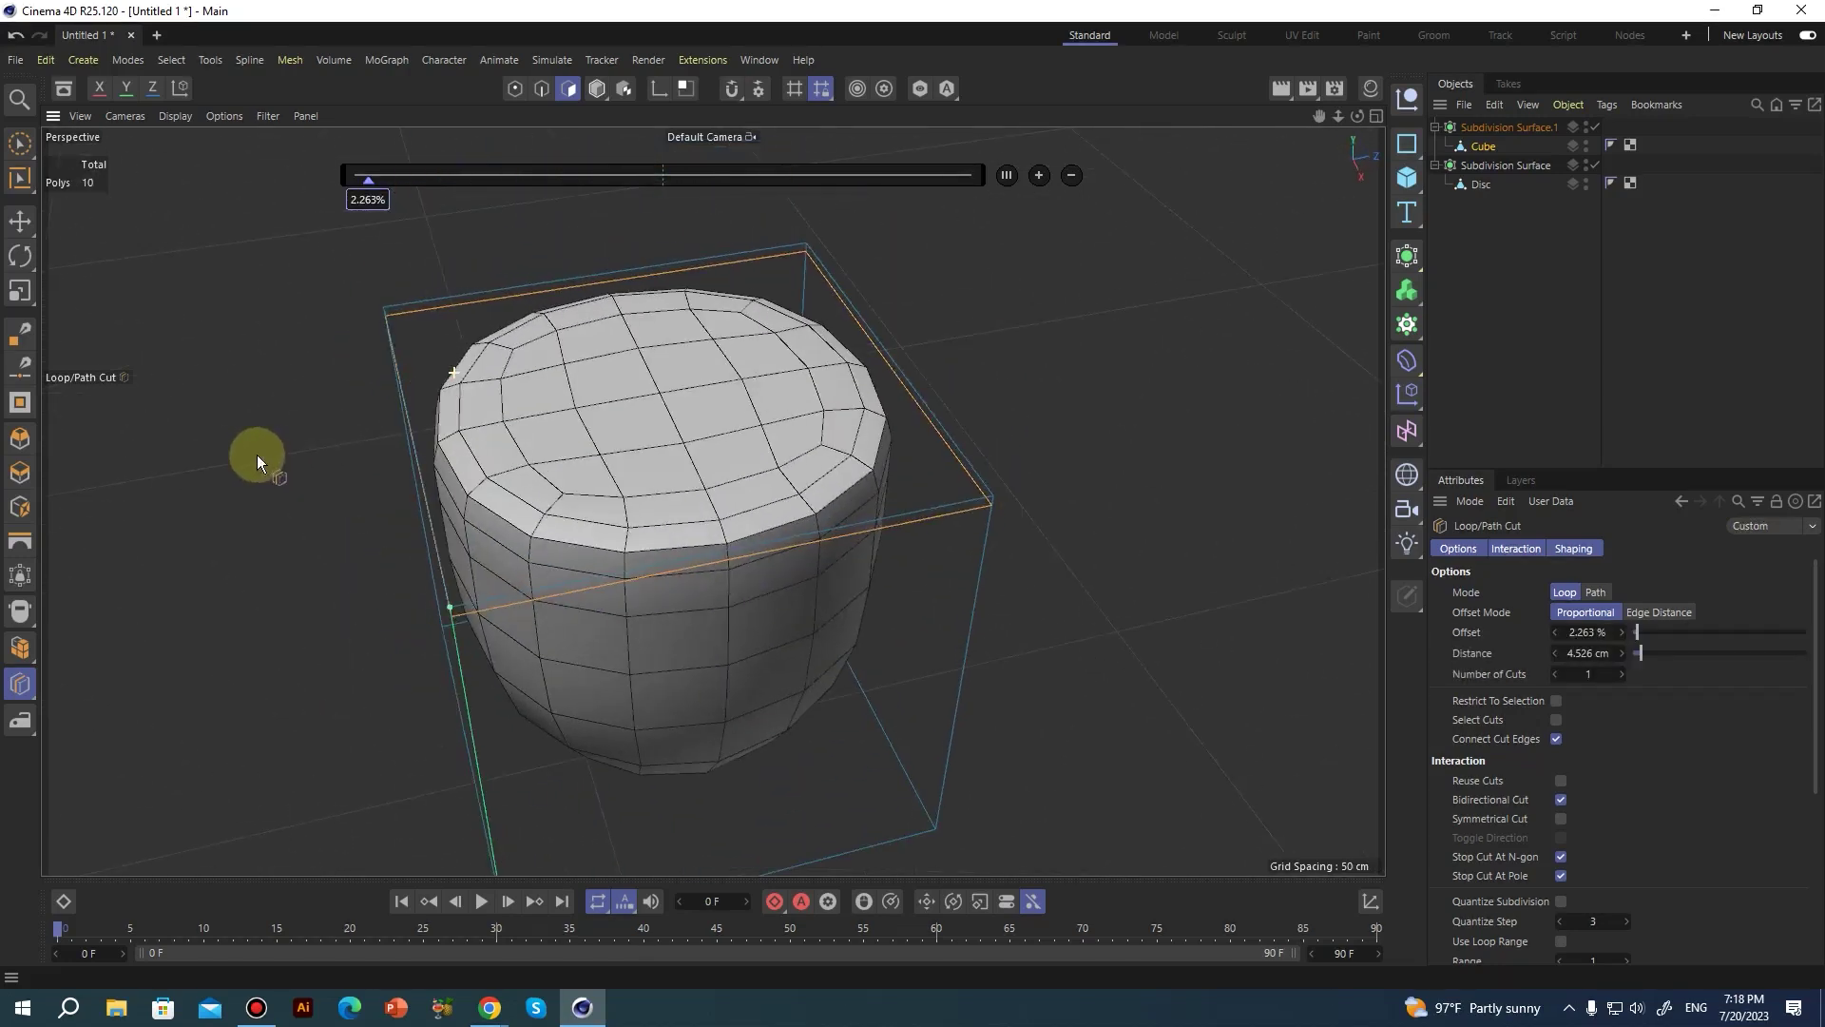
left_click(464, 597)
left_click_drag(447, 595, 915, 481, "alt")
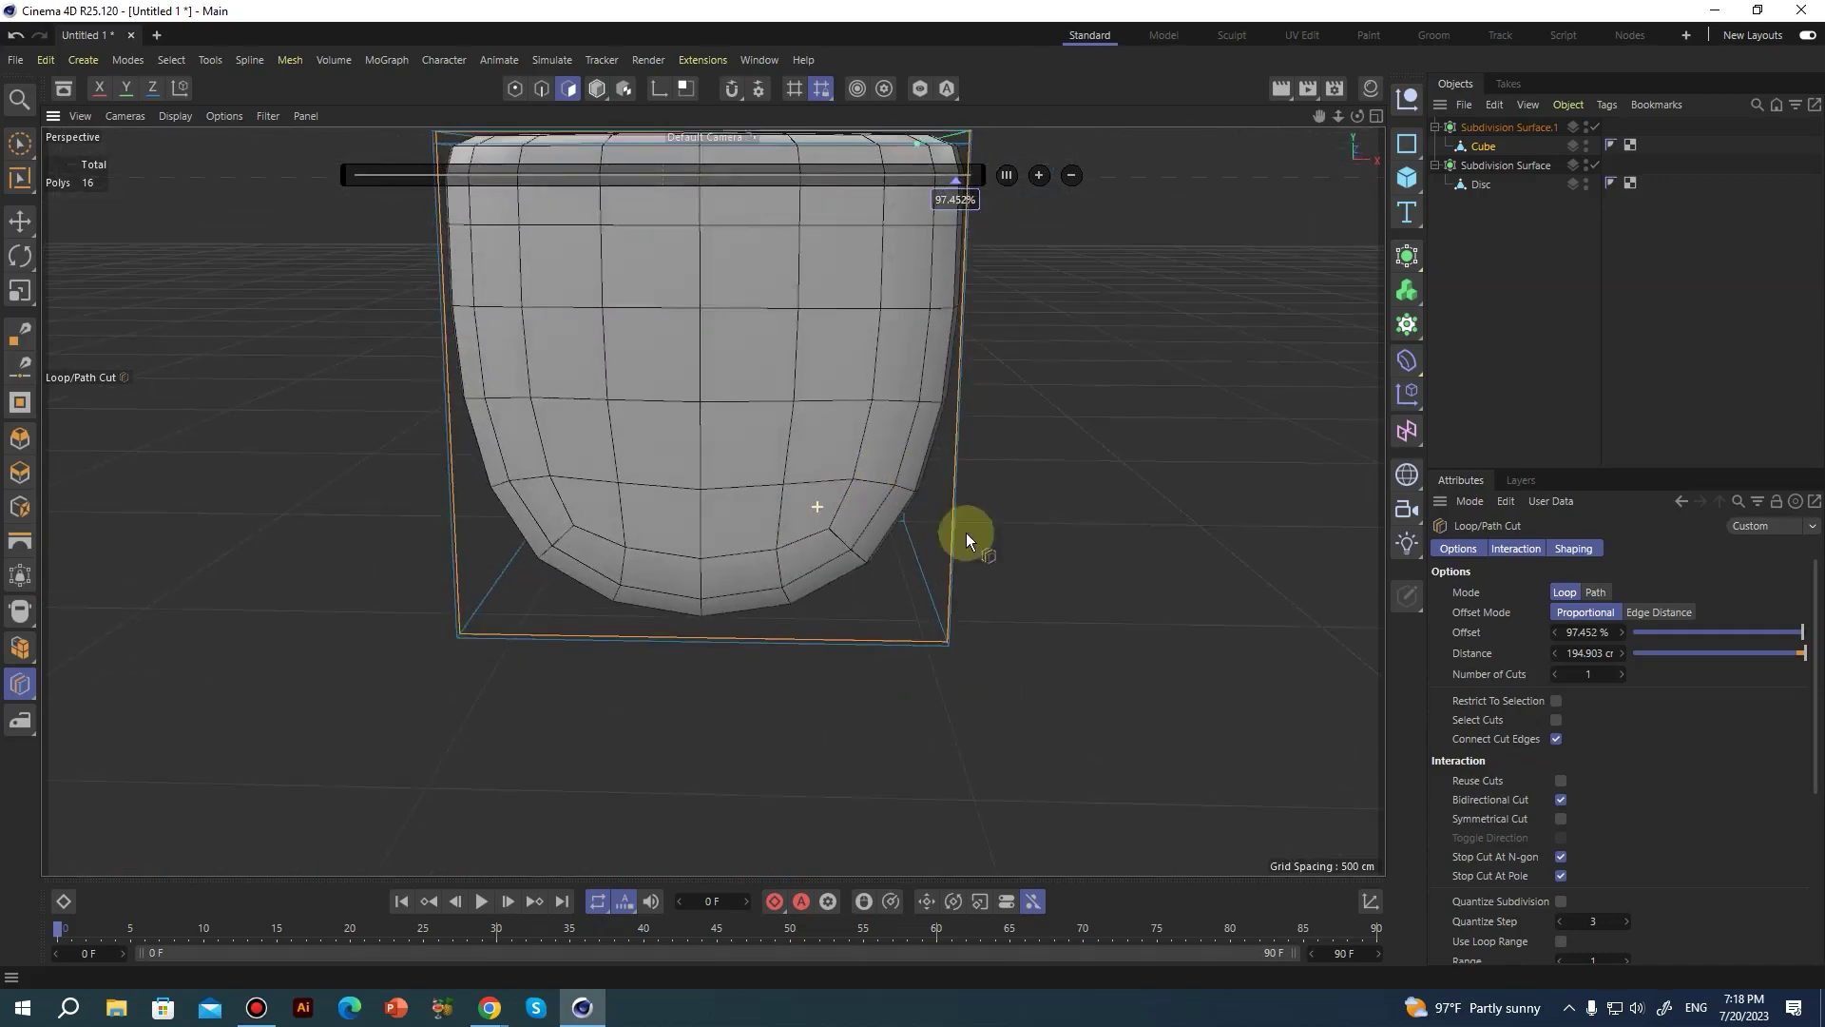
Add a horizontal loop cut just above the cube's bottom edge at an offset of 96.87 %.
left_click_drag(947, 627, 1190, 679, "alt")
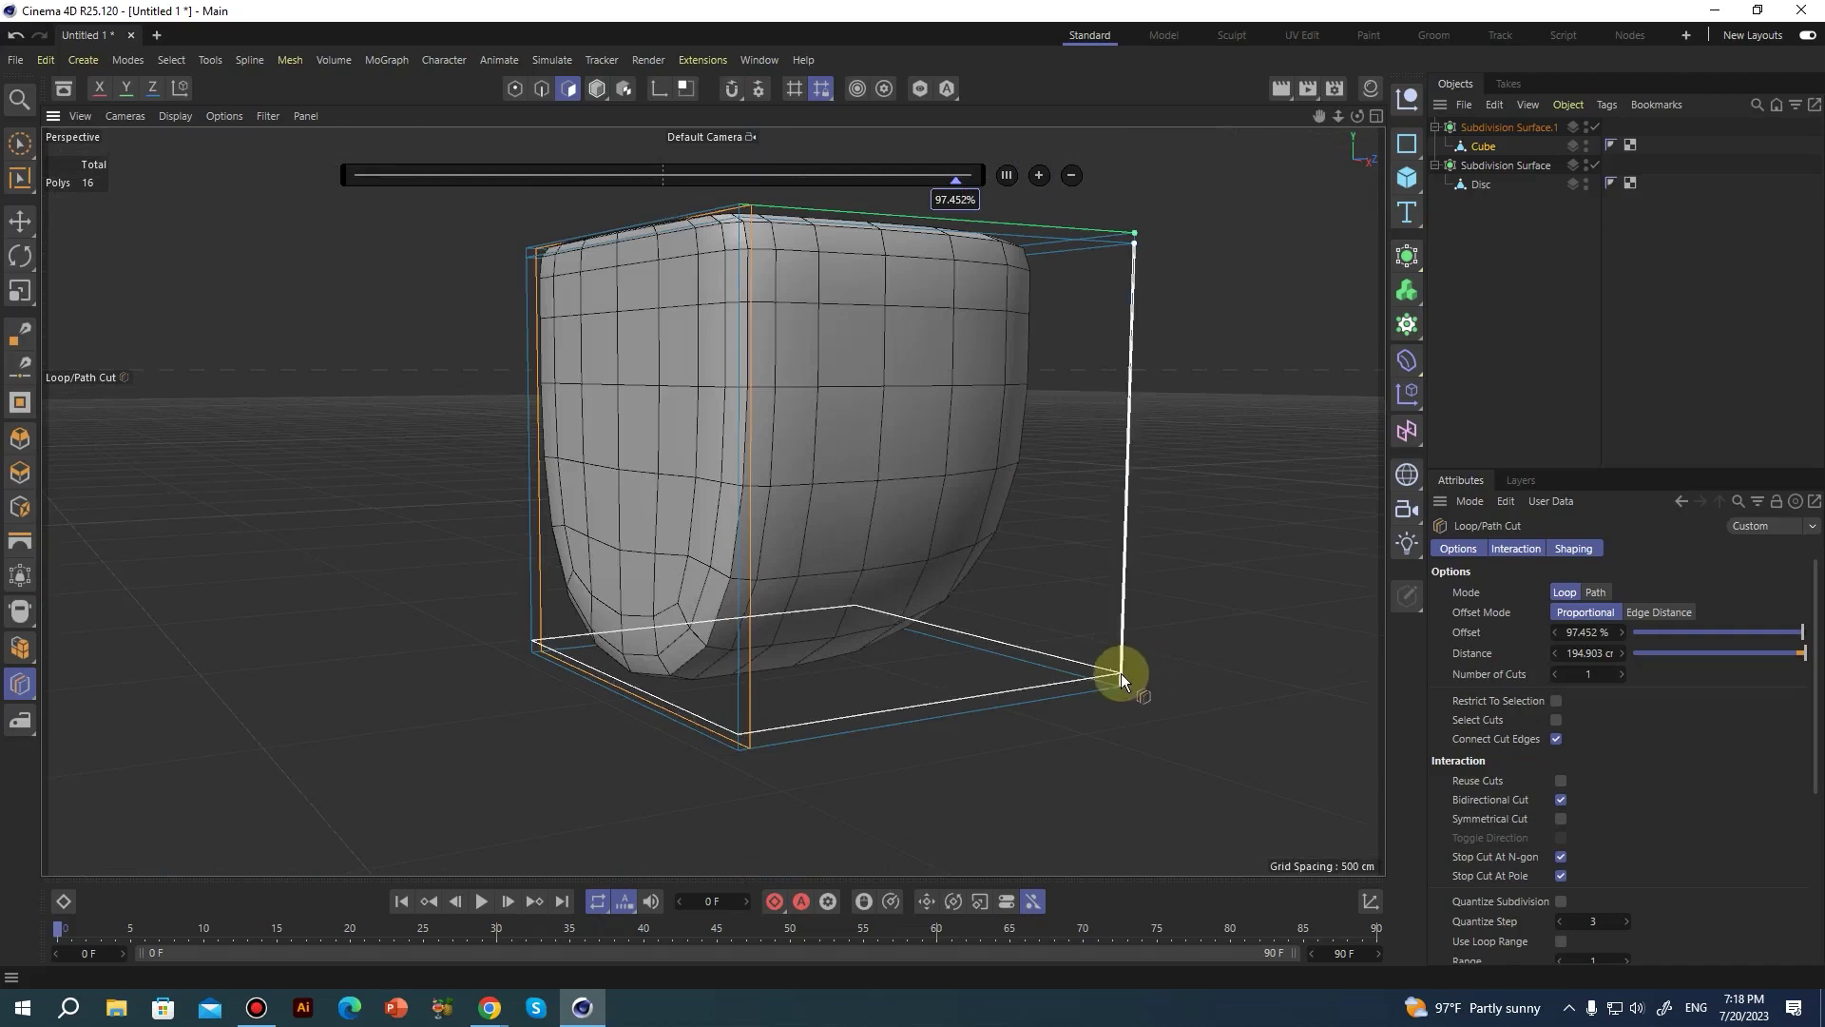
left_click_drag(1121, 673, 652, 620, "alt")
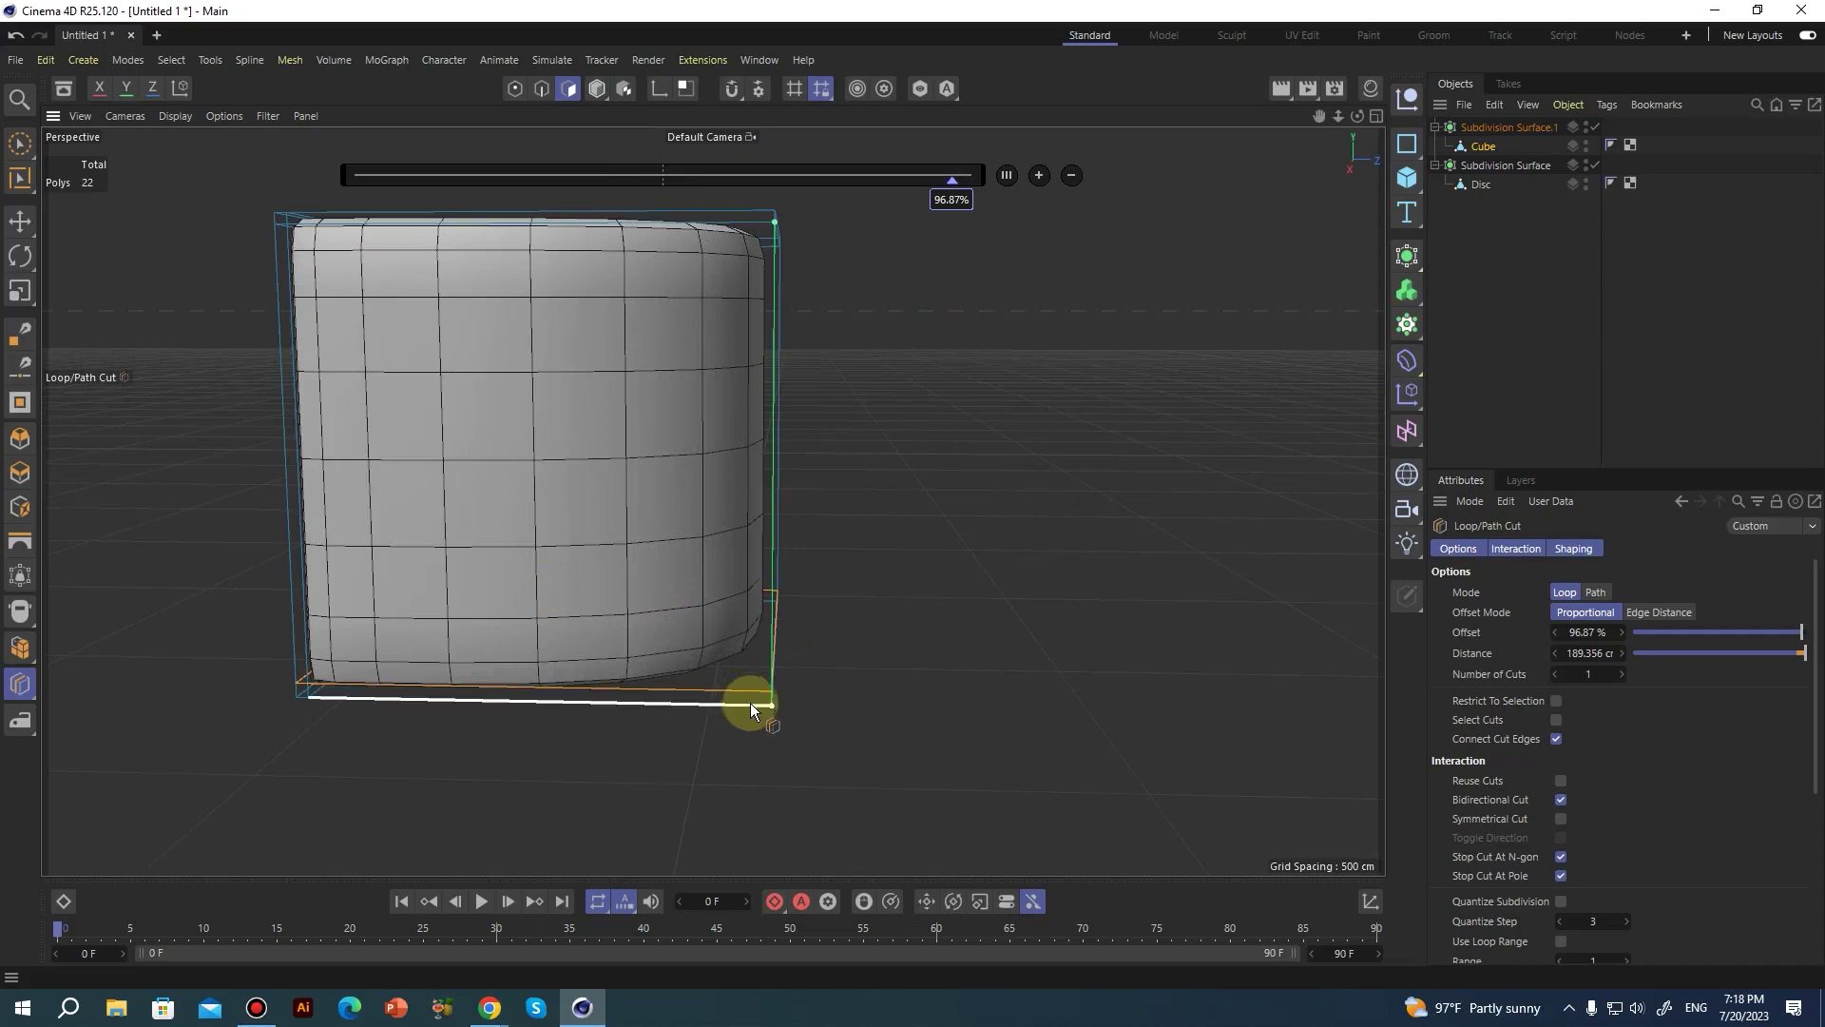
Add a vertical loop cut close to the cube's remaining rounded side at an offset of 1.586 %.
scroll(749, 705, "up", 3)
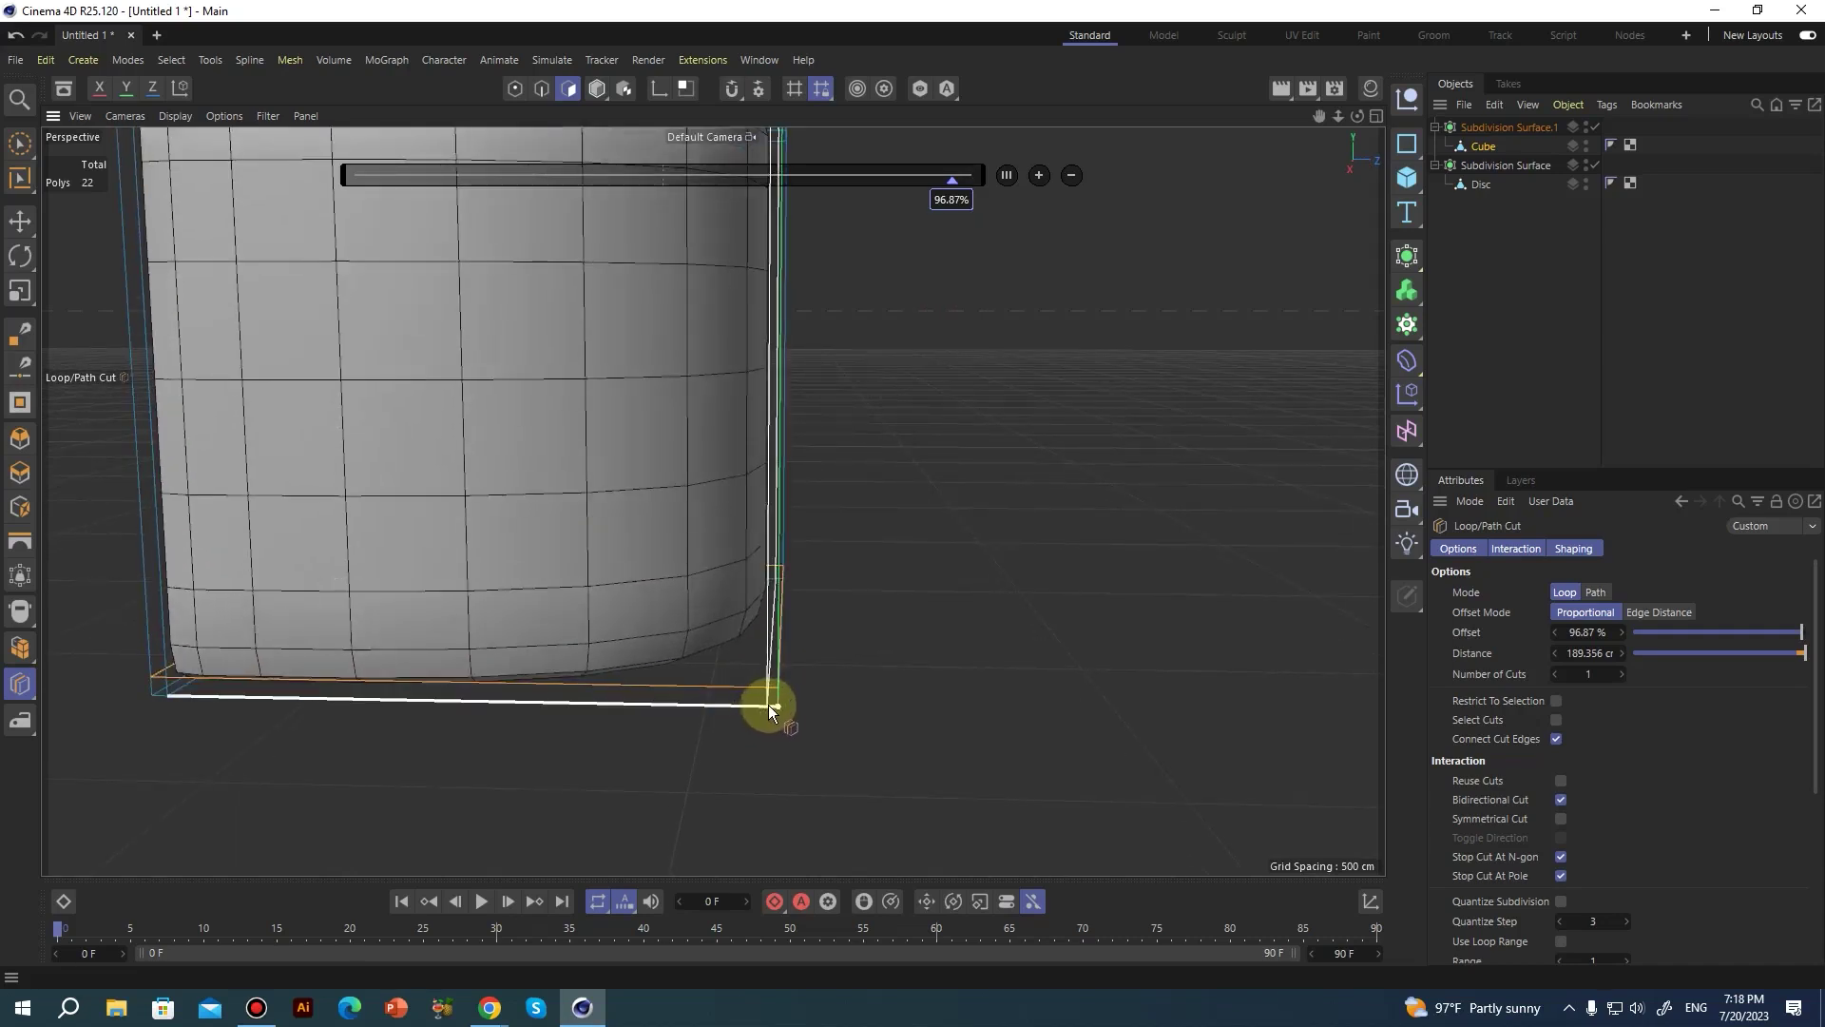
left_click(616, 699)
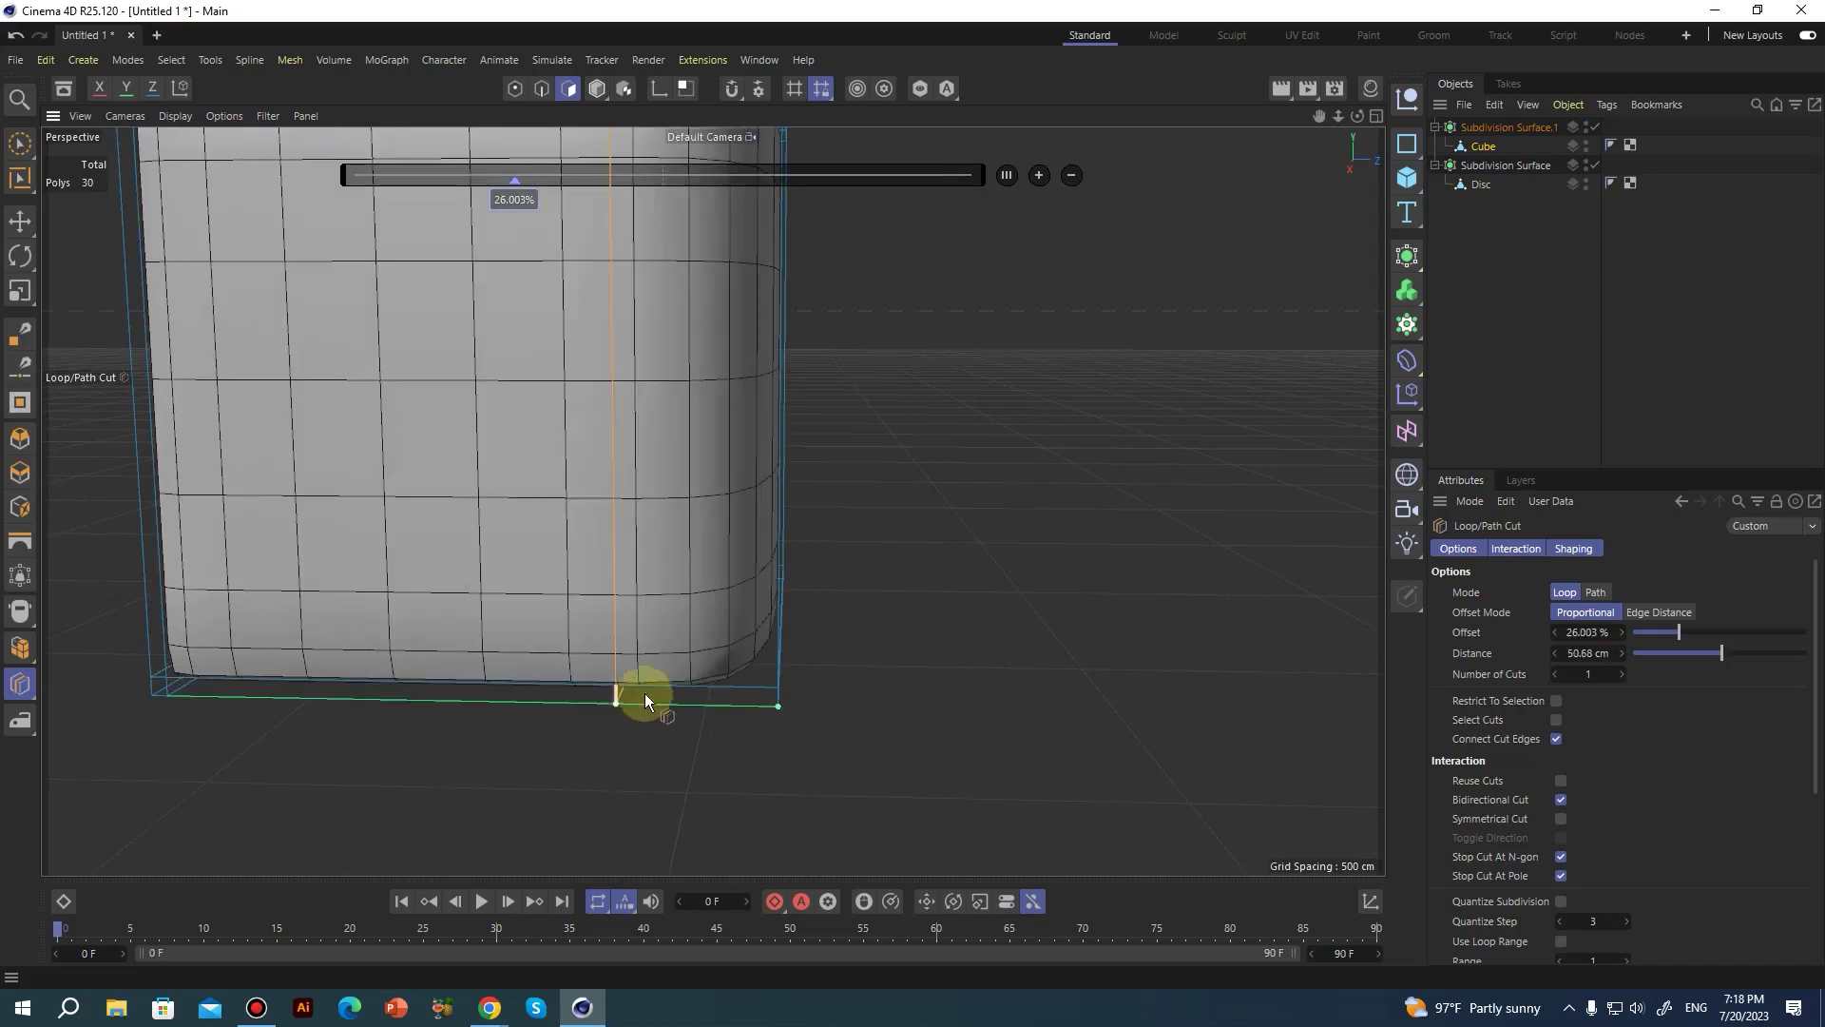
key("ctrl+z")
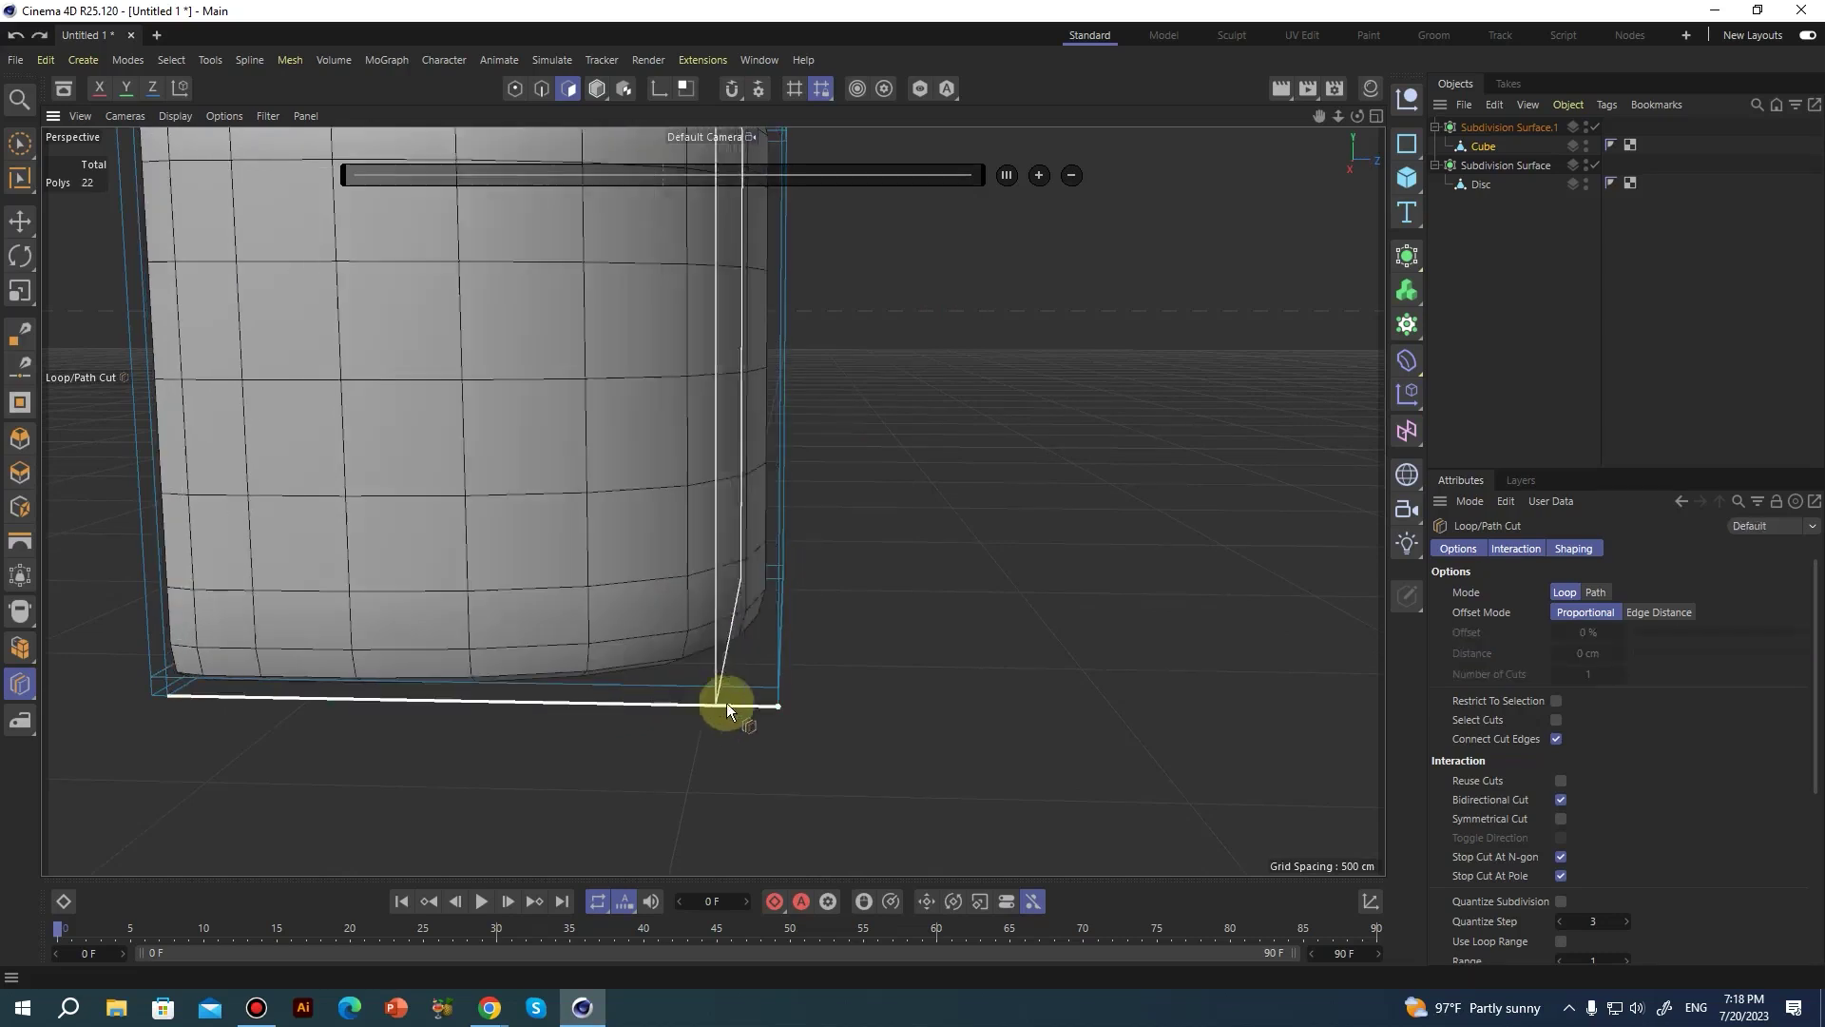
left_click(768, 704)
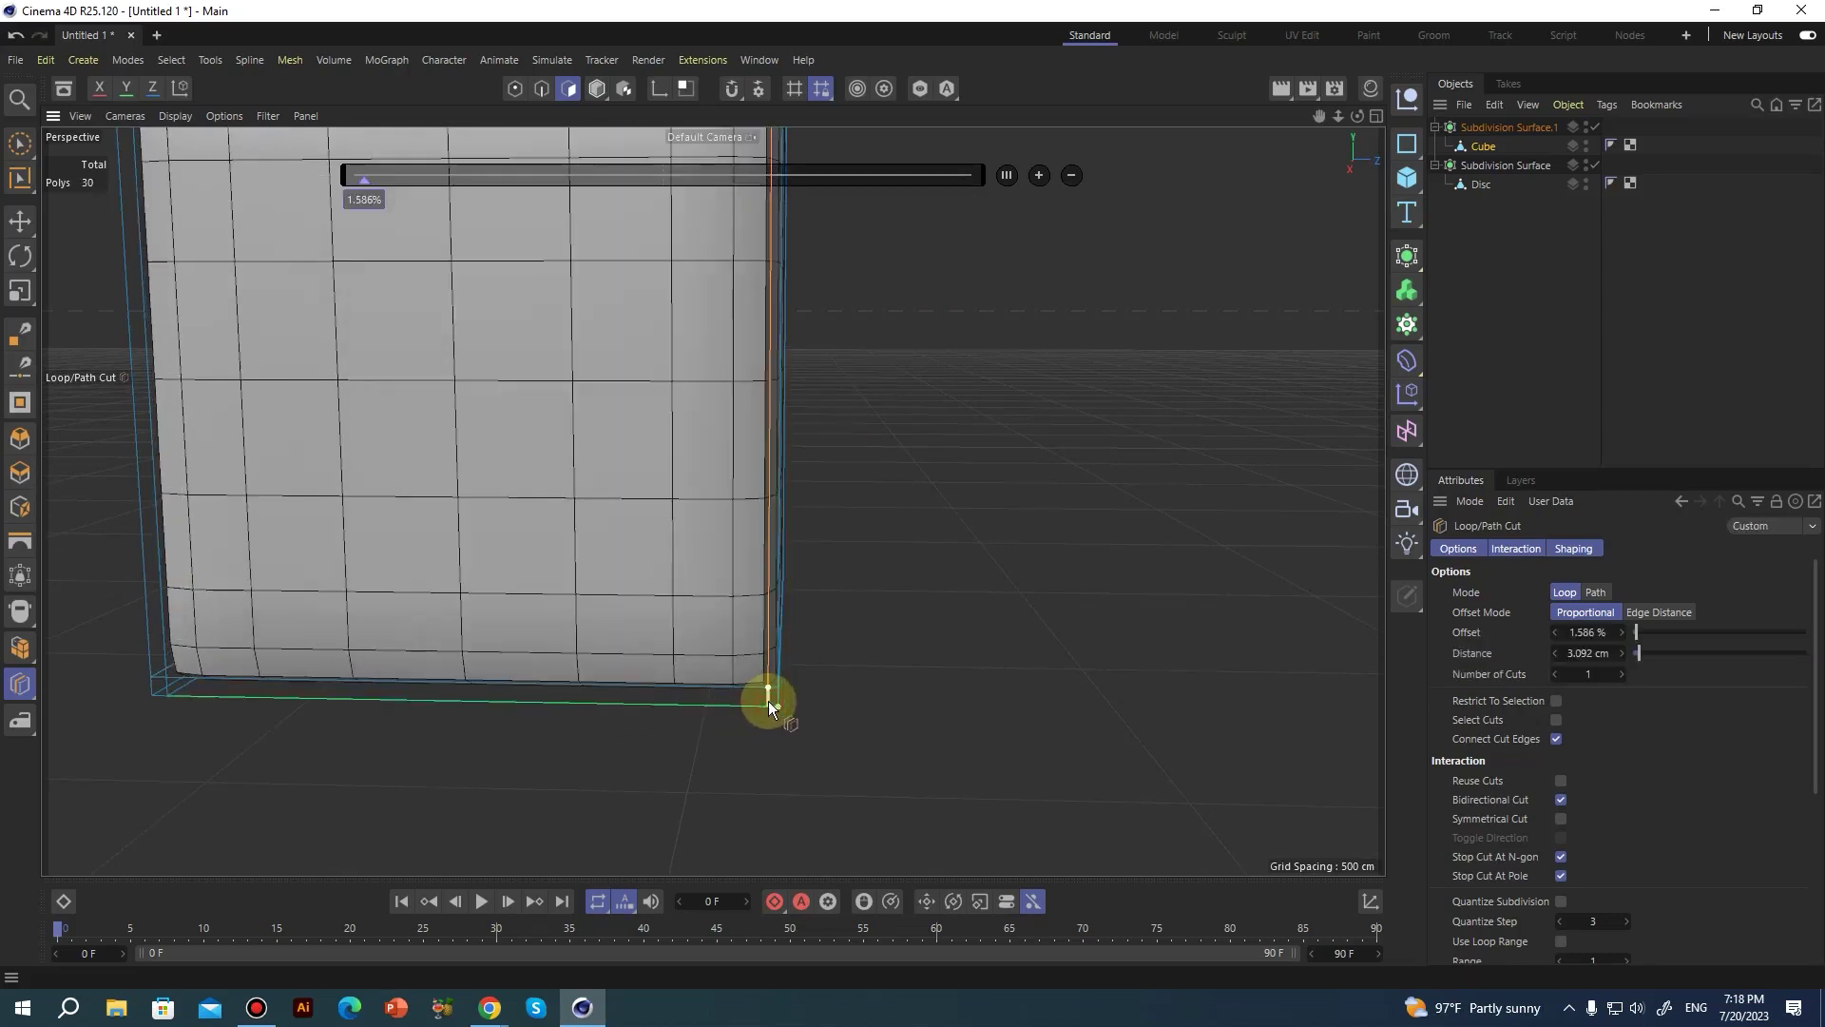
Examine the cube's sharpened edges and corners from several sides with the loop cut tool off.
scroll(557, 472, "down", 5)
scroll(550, 540, "up", 10)
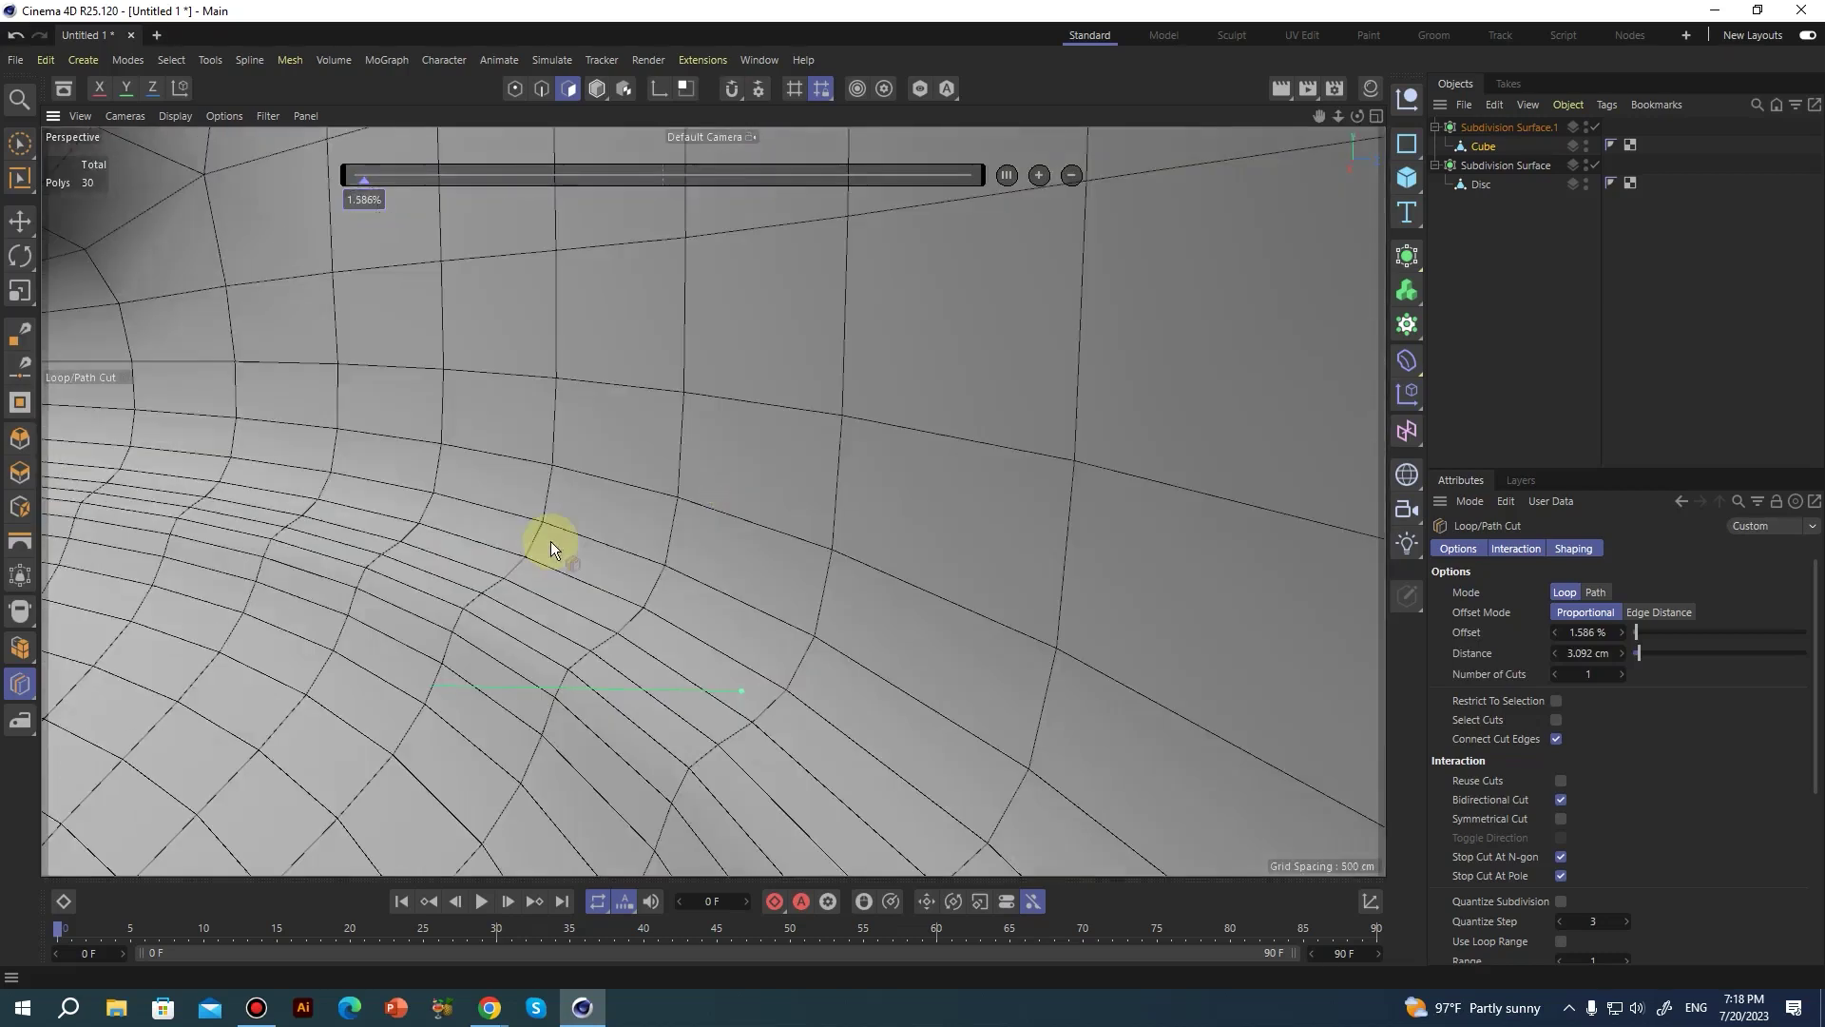
right_click_drag(700, 481, 133, 516, "alt")
left_click_drag(427, 485, 670, 504, "alt")
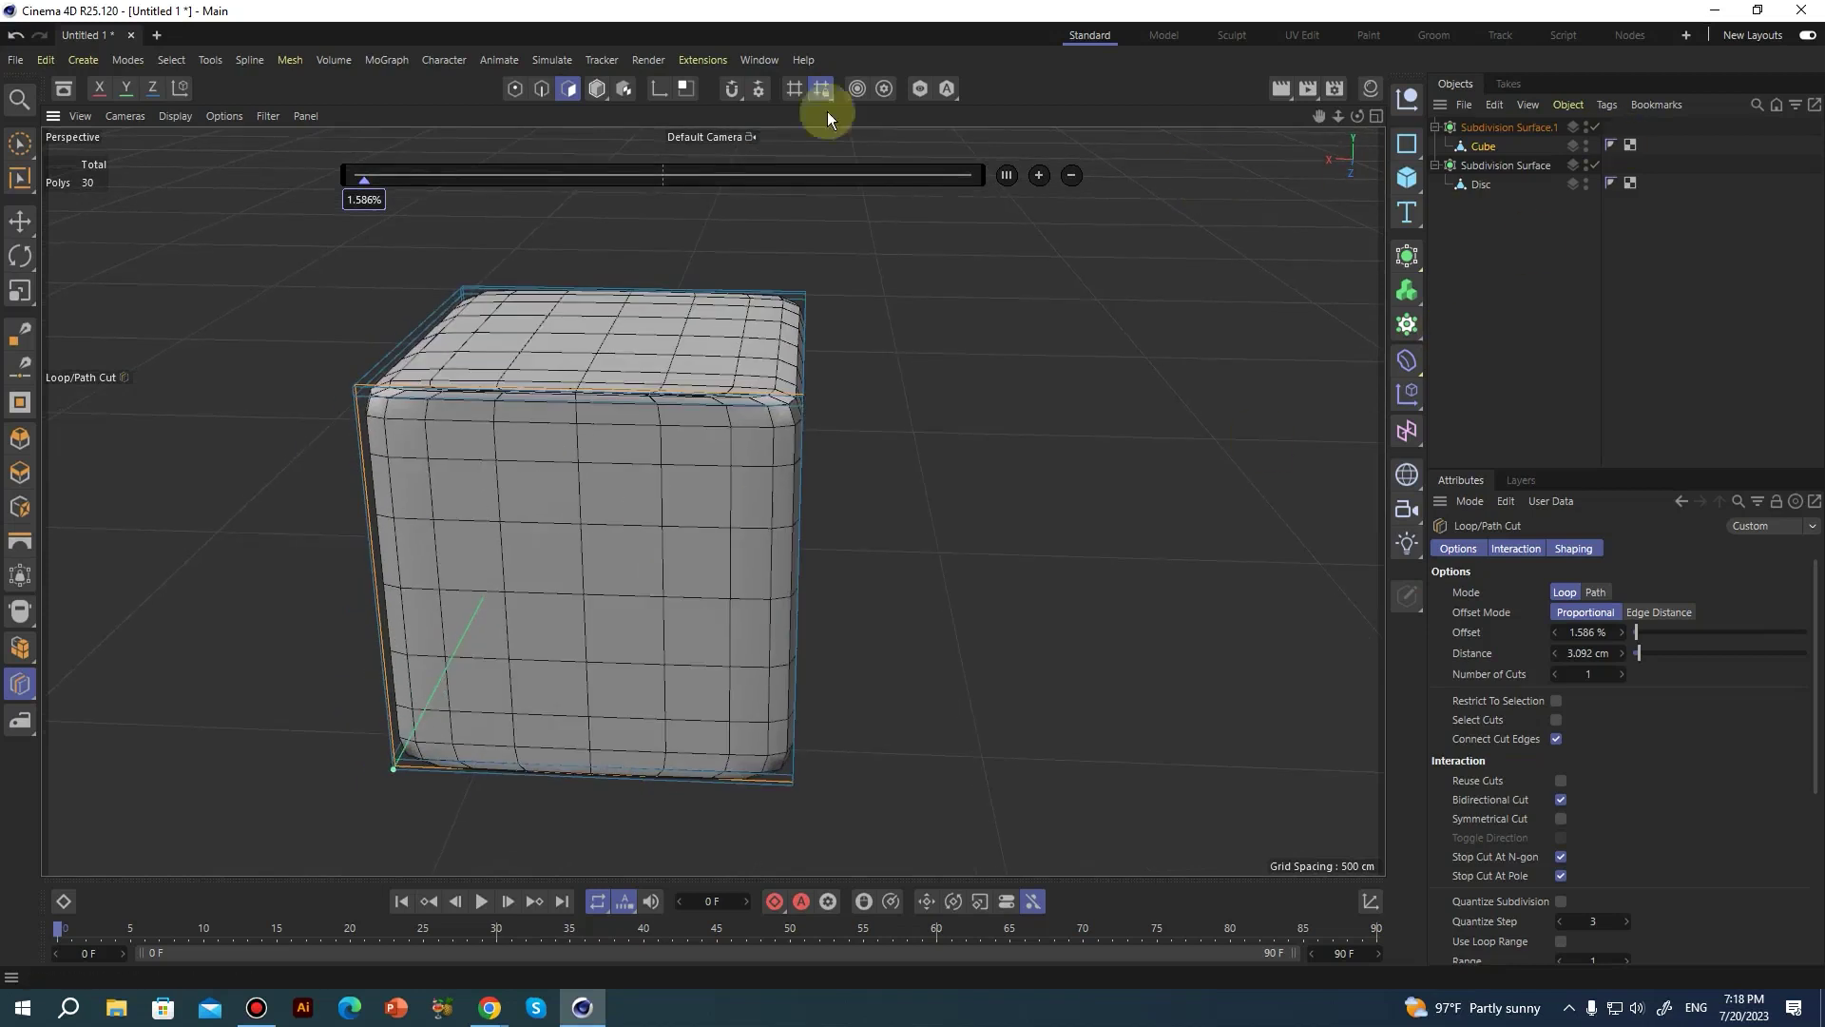
left_click(19, 221)
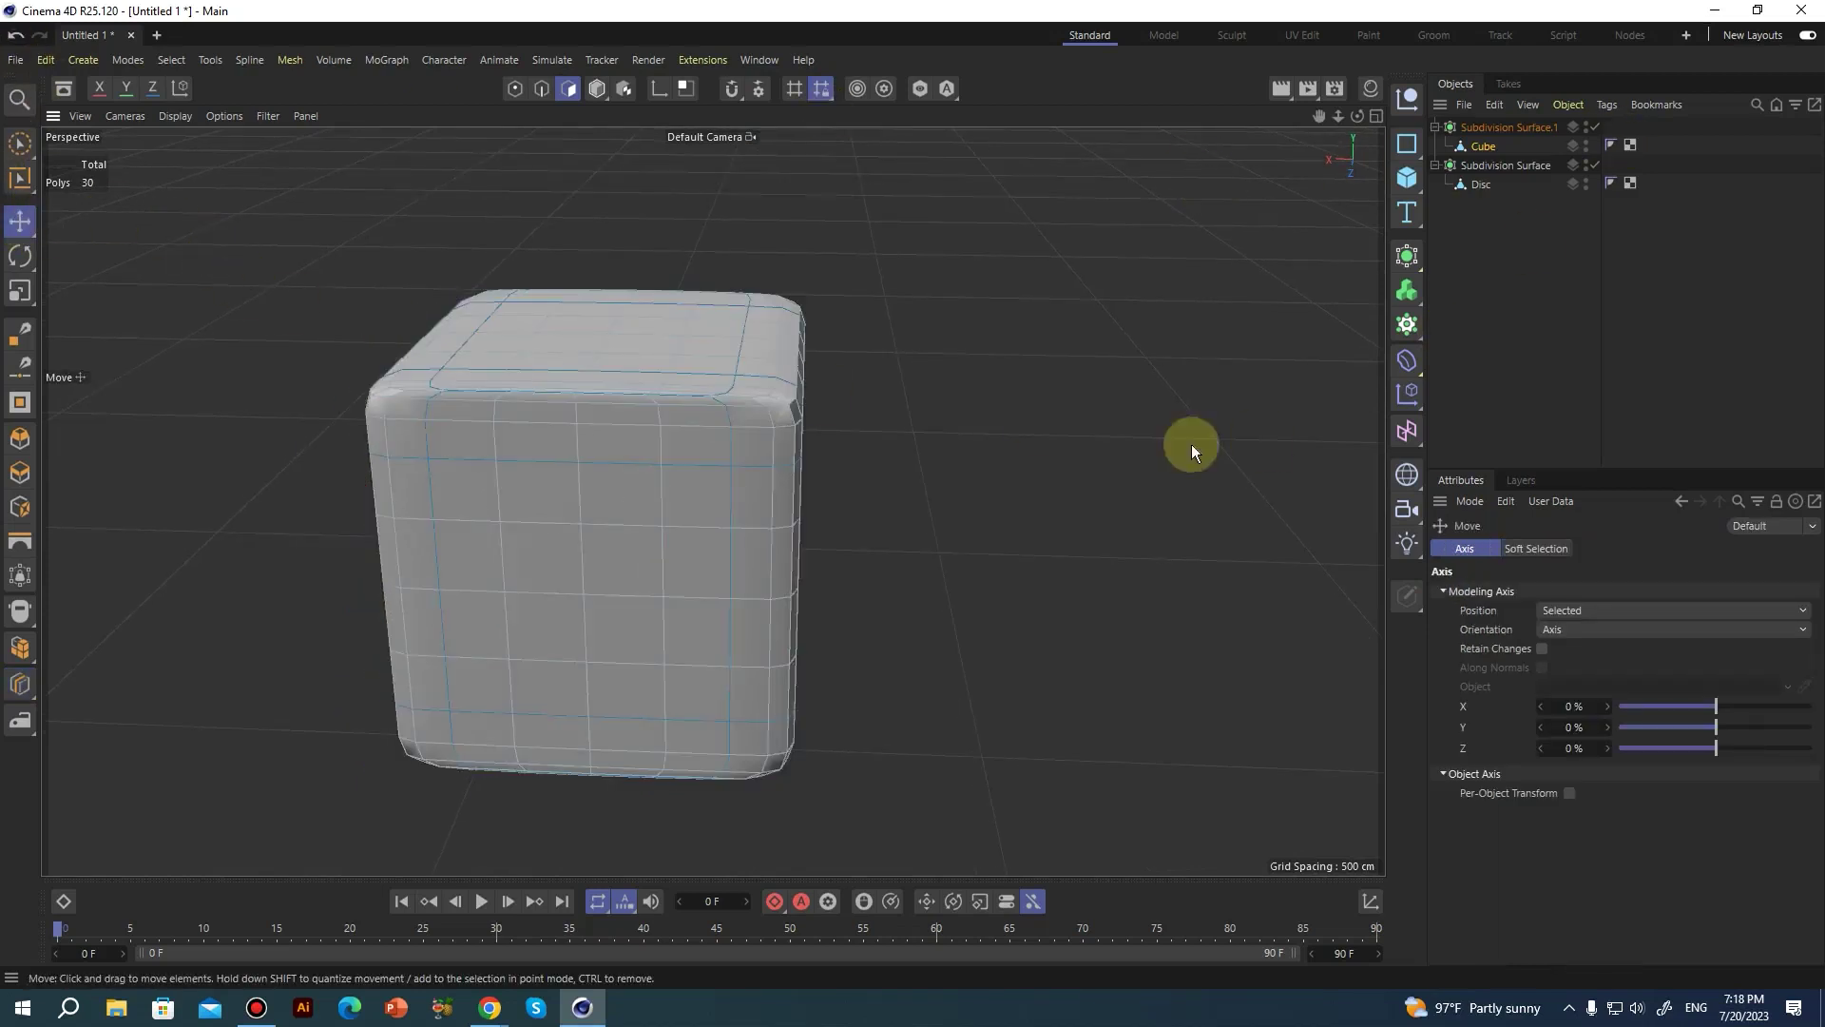
left_click(579, 429)
left_click_drag(600, 445, 282, 420, "alt")
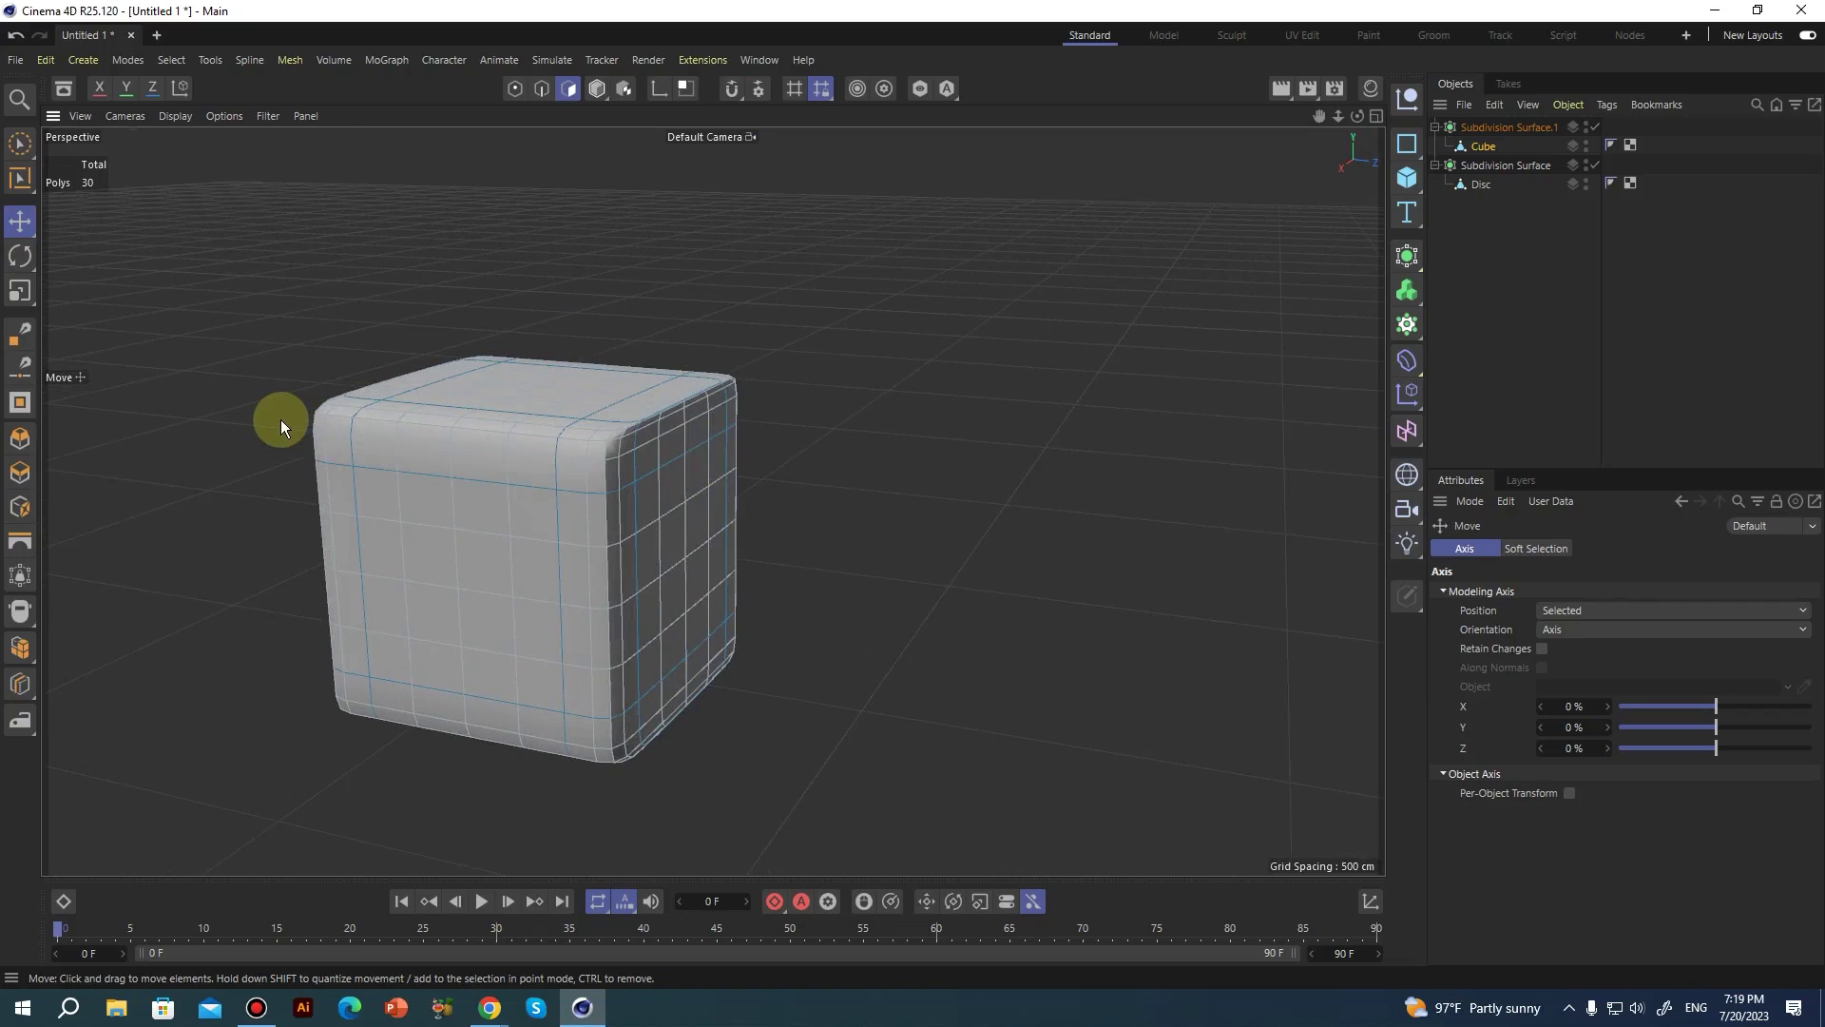
left_click_drag(329, 425, 339, 494, "alt")
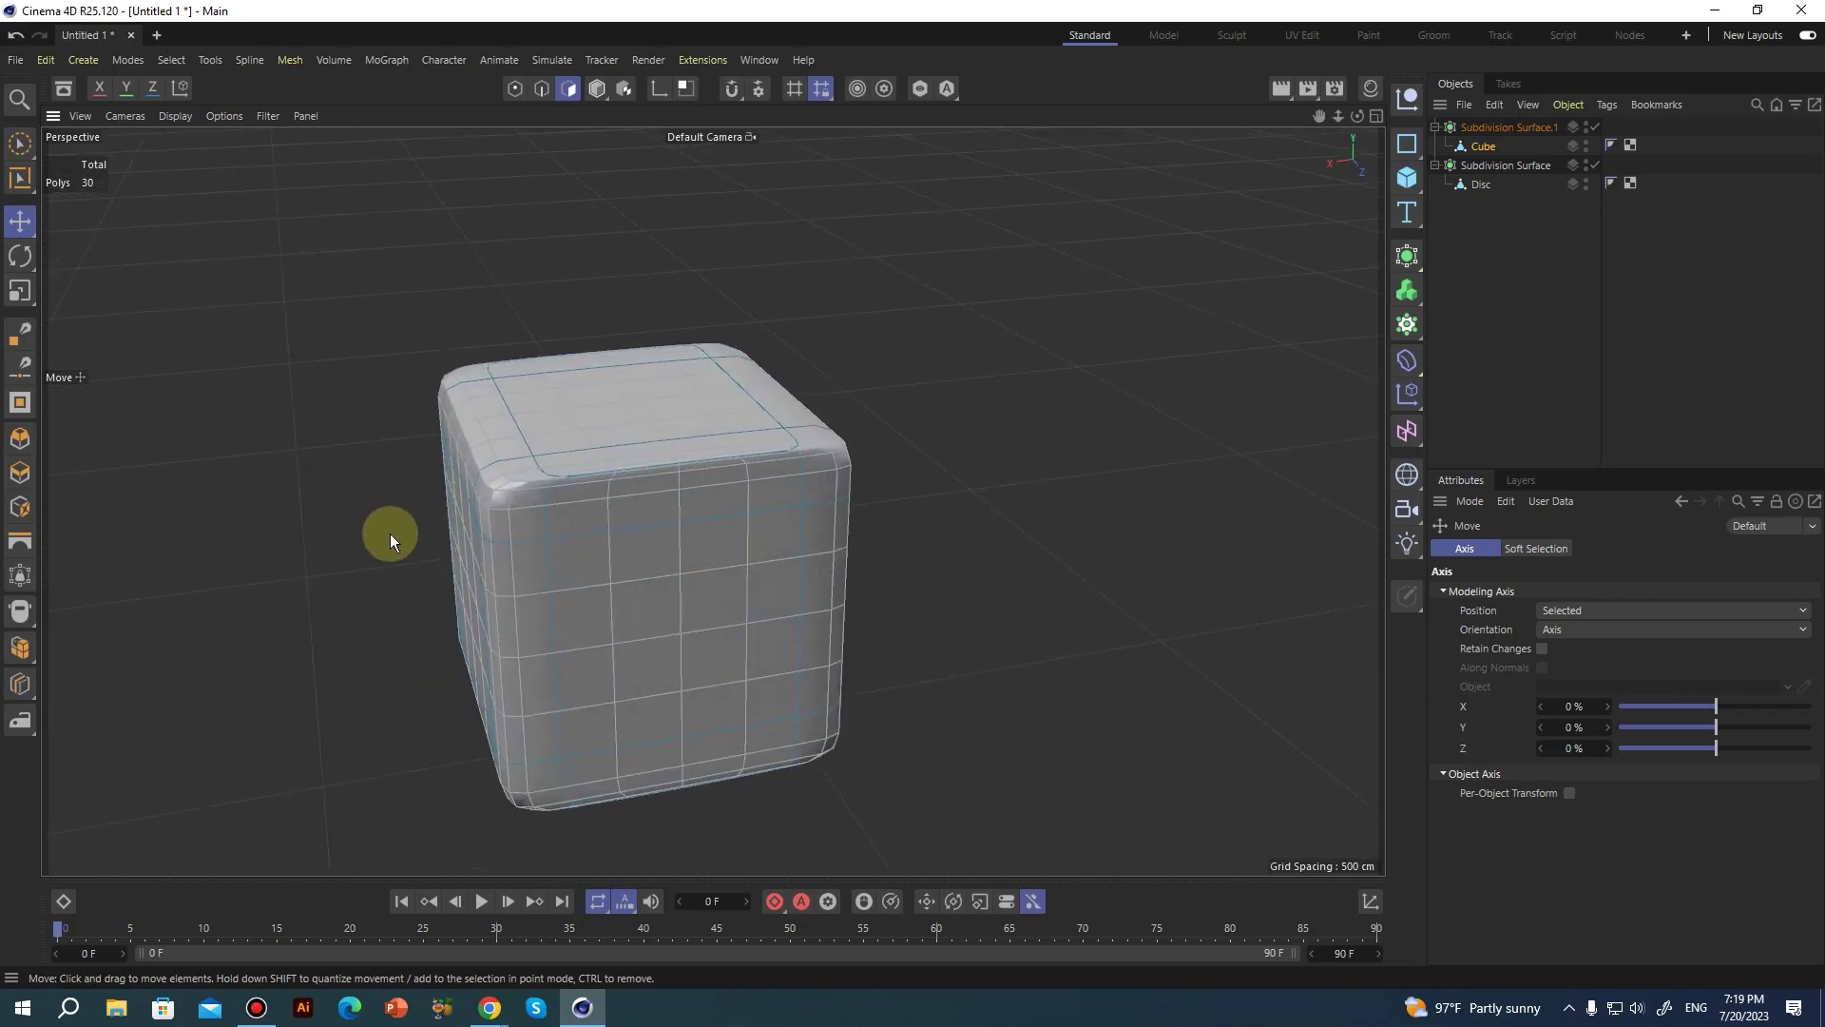
left_click_drag(635, 515, 702, 487, "alt")
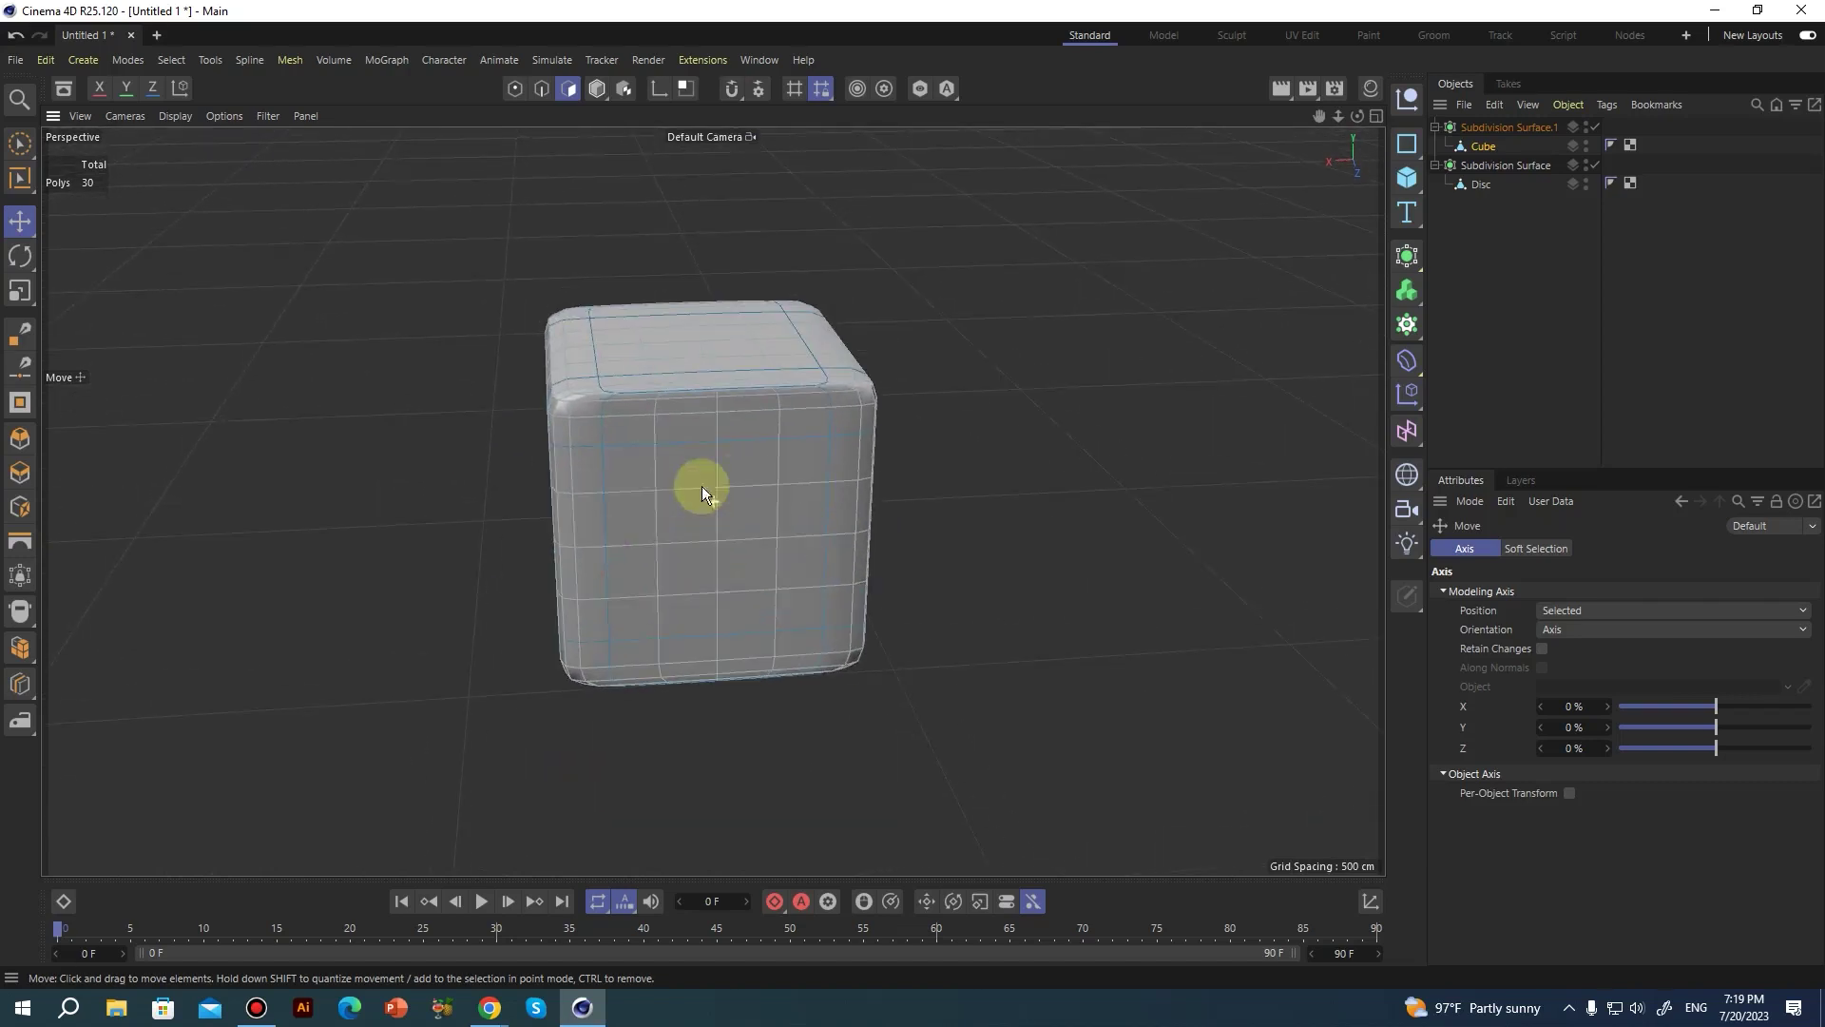
Create a default cylinder and move it up and slightly sideways into open space above the rook.
left_click(1416, 181)
left_click(1622, 245)
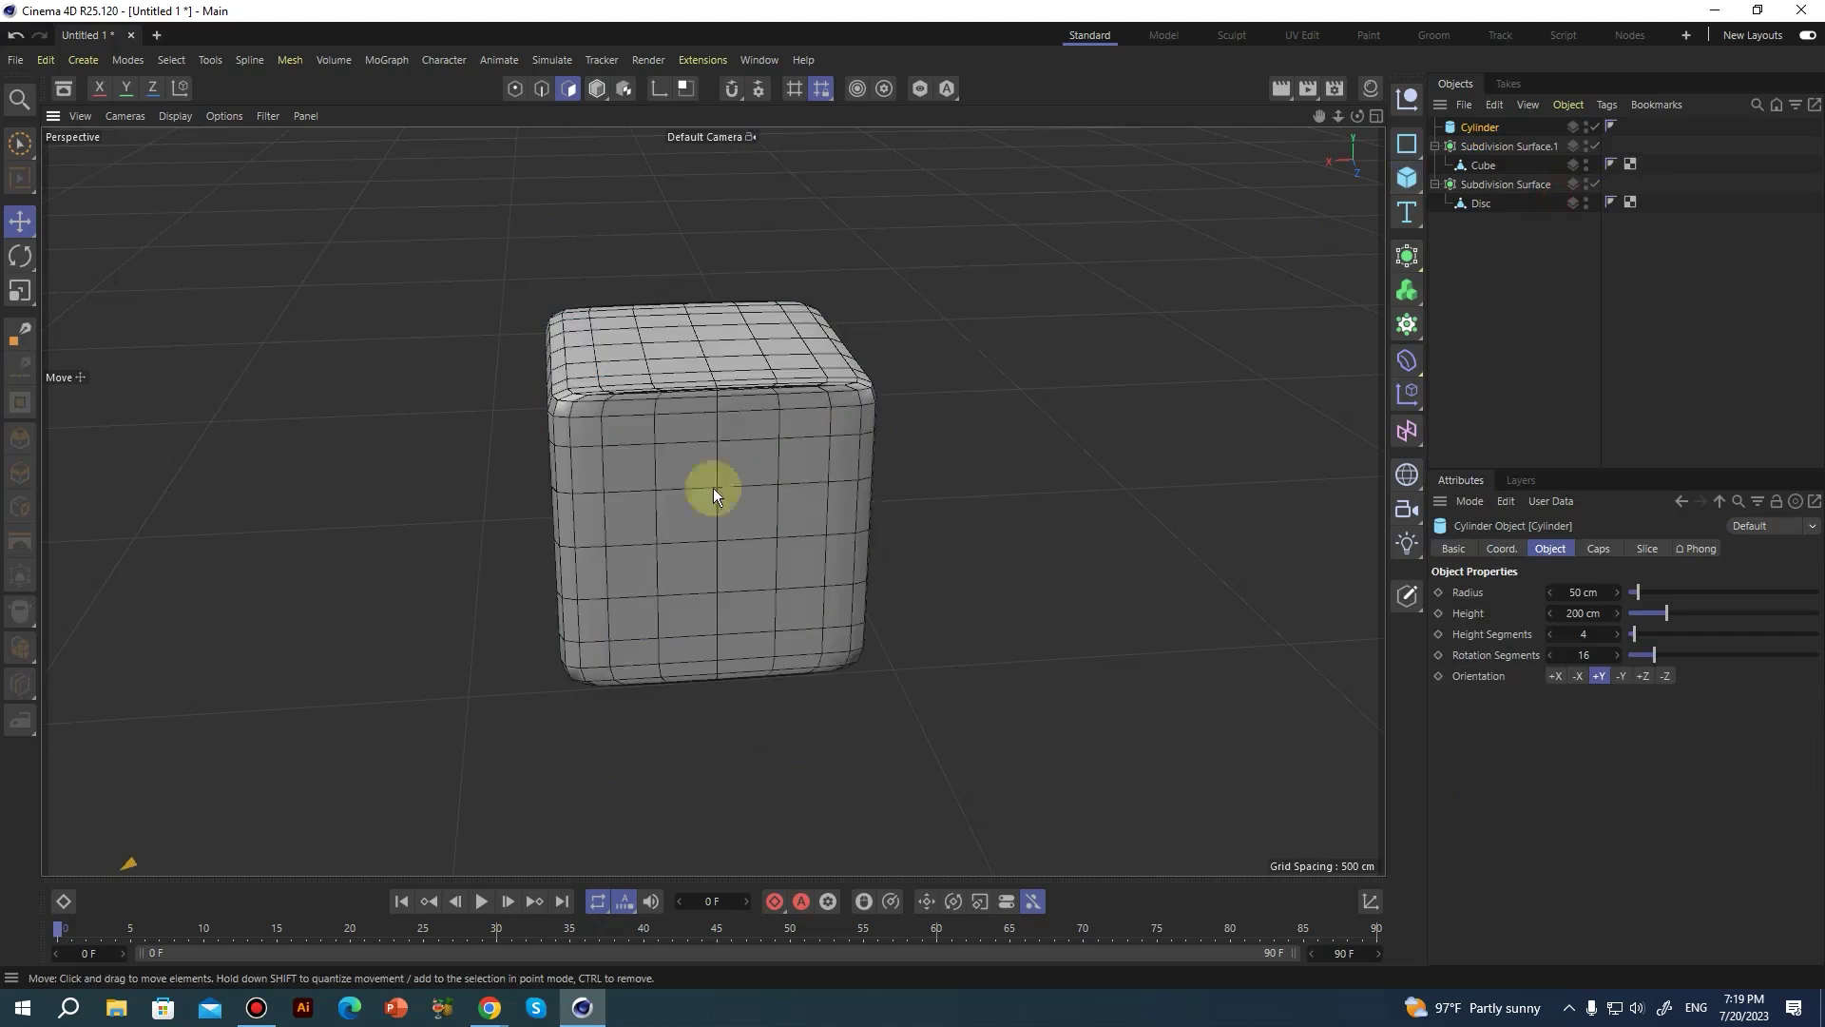
scroll(760, 456, "down", 10)
left_click_drag(441, 527, 496, 190)
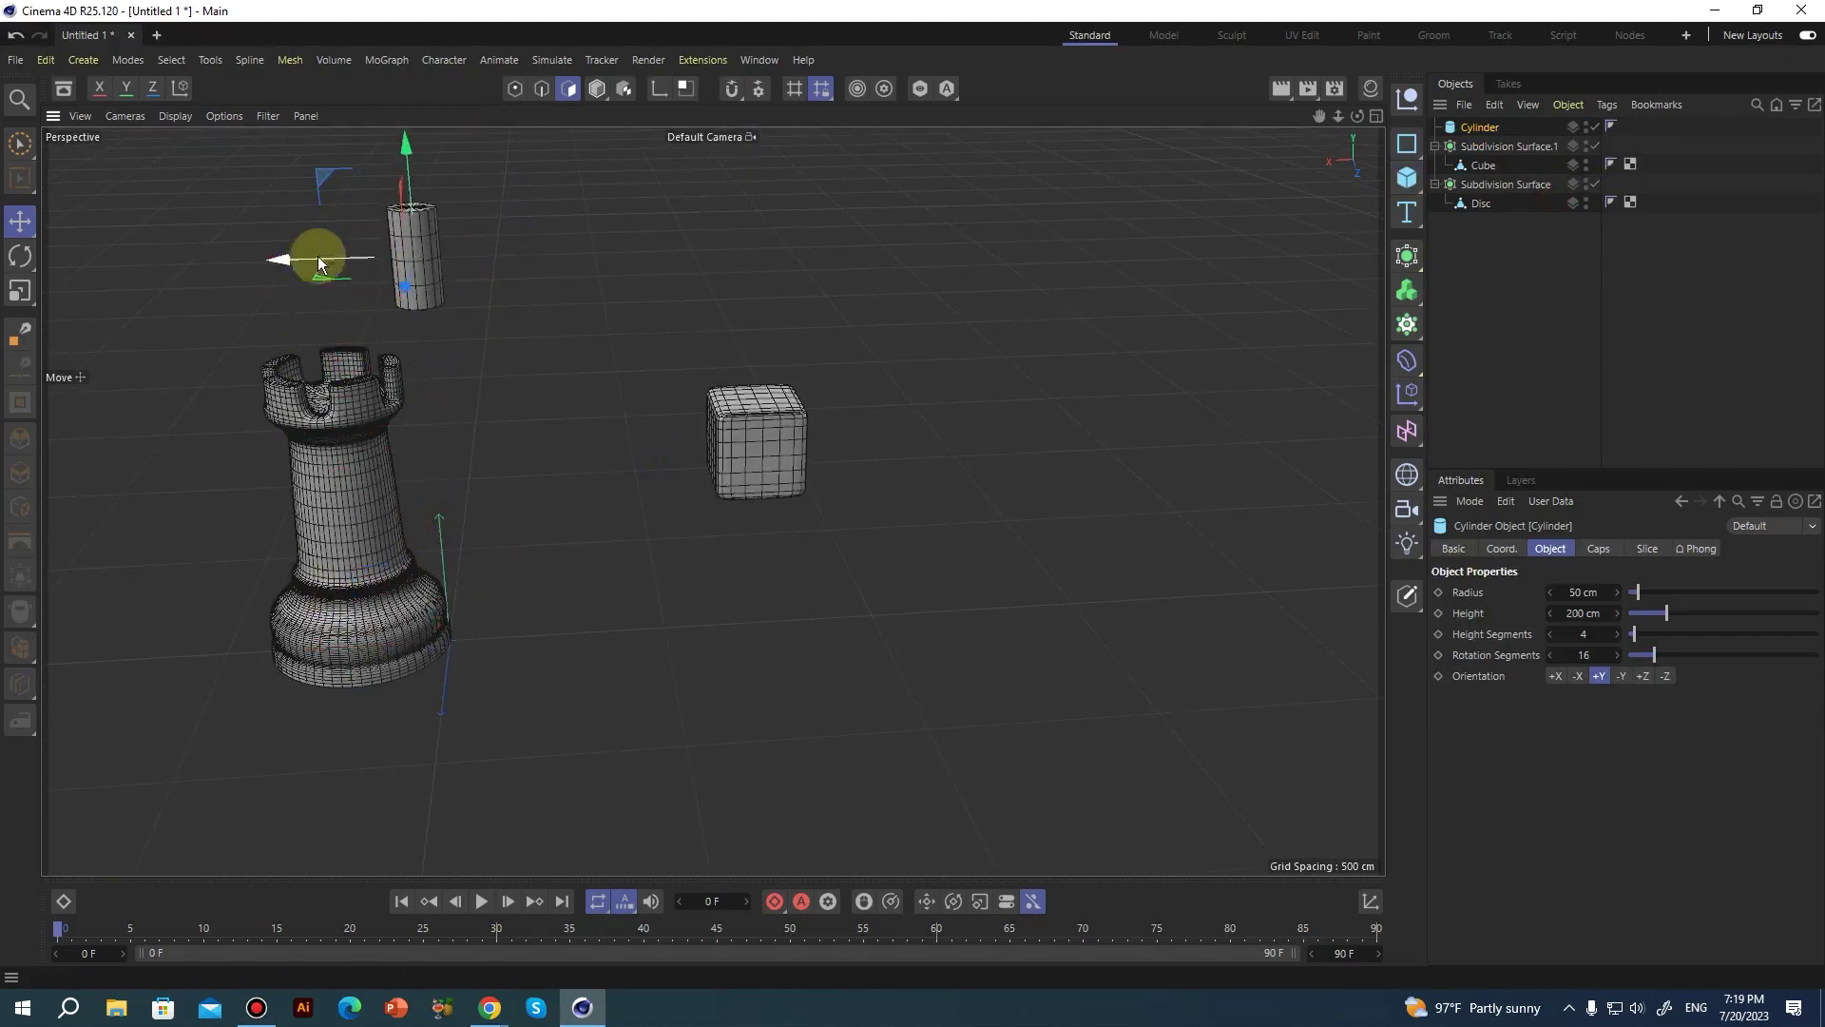
left_click_drag(283, 267, 358, 257)
scroll(448, 240, "up", 4)
middle_click_drag(495, 244, 481, 302, "alt")
middle_click_drag(394, 418, 652, 371, "alt")
left_click_drag(652, 372, 610, 375, "alt")
right_click_drag(610, 371, 475, 404, "alt")
left_click_drag(605, 458, 610, 447, "alt")
right_click_drag(608, 447, 1817, 266, "alt")
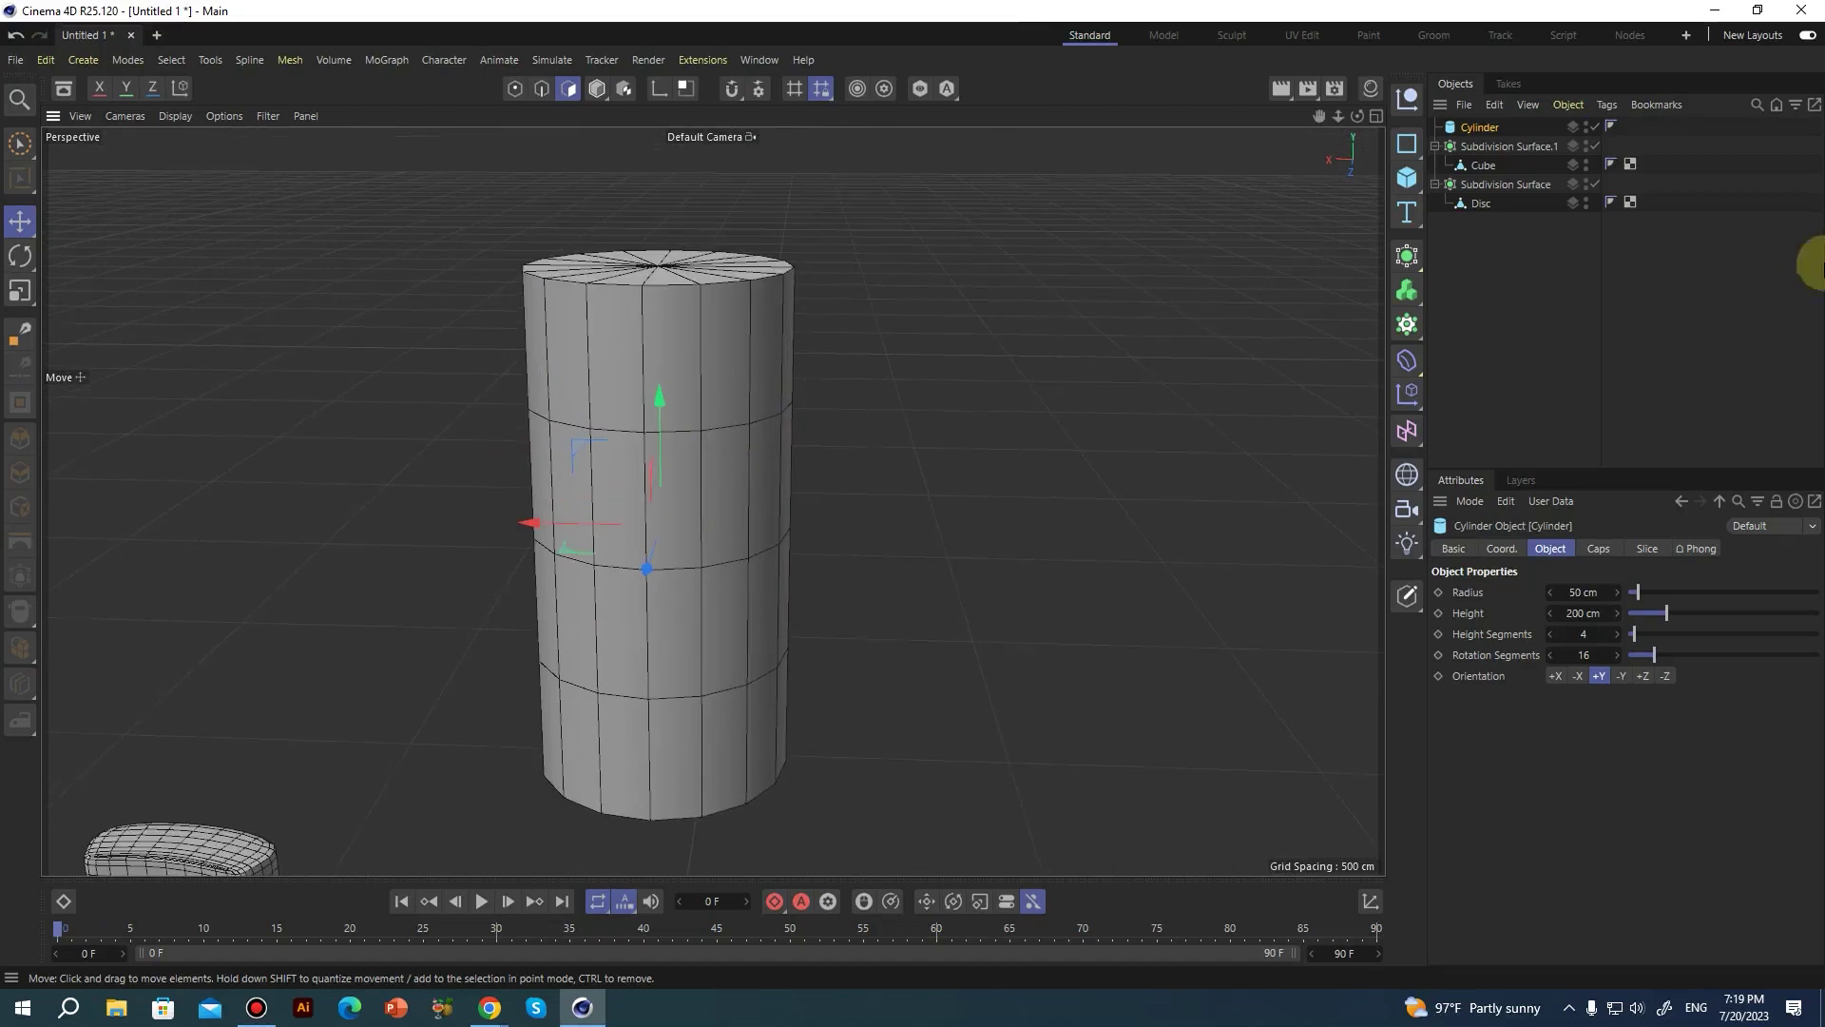
left_click(1465, 139)
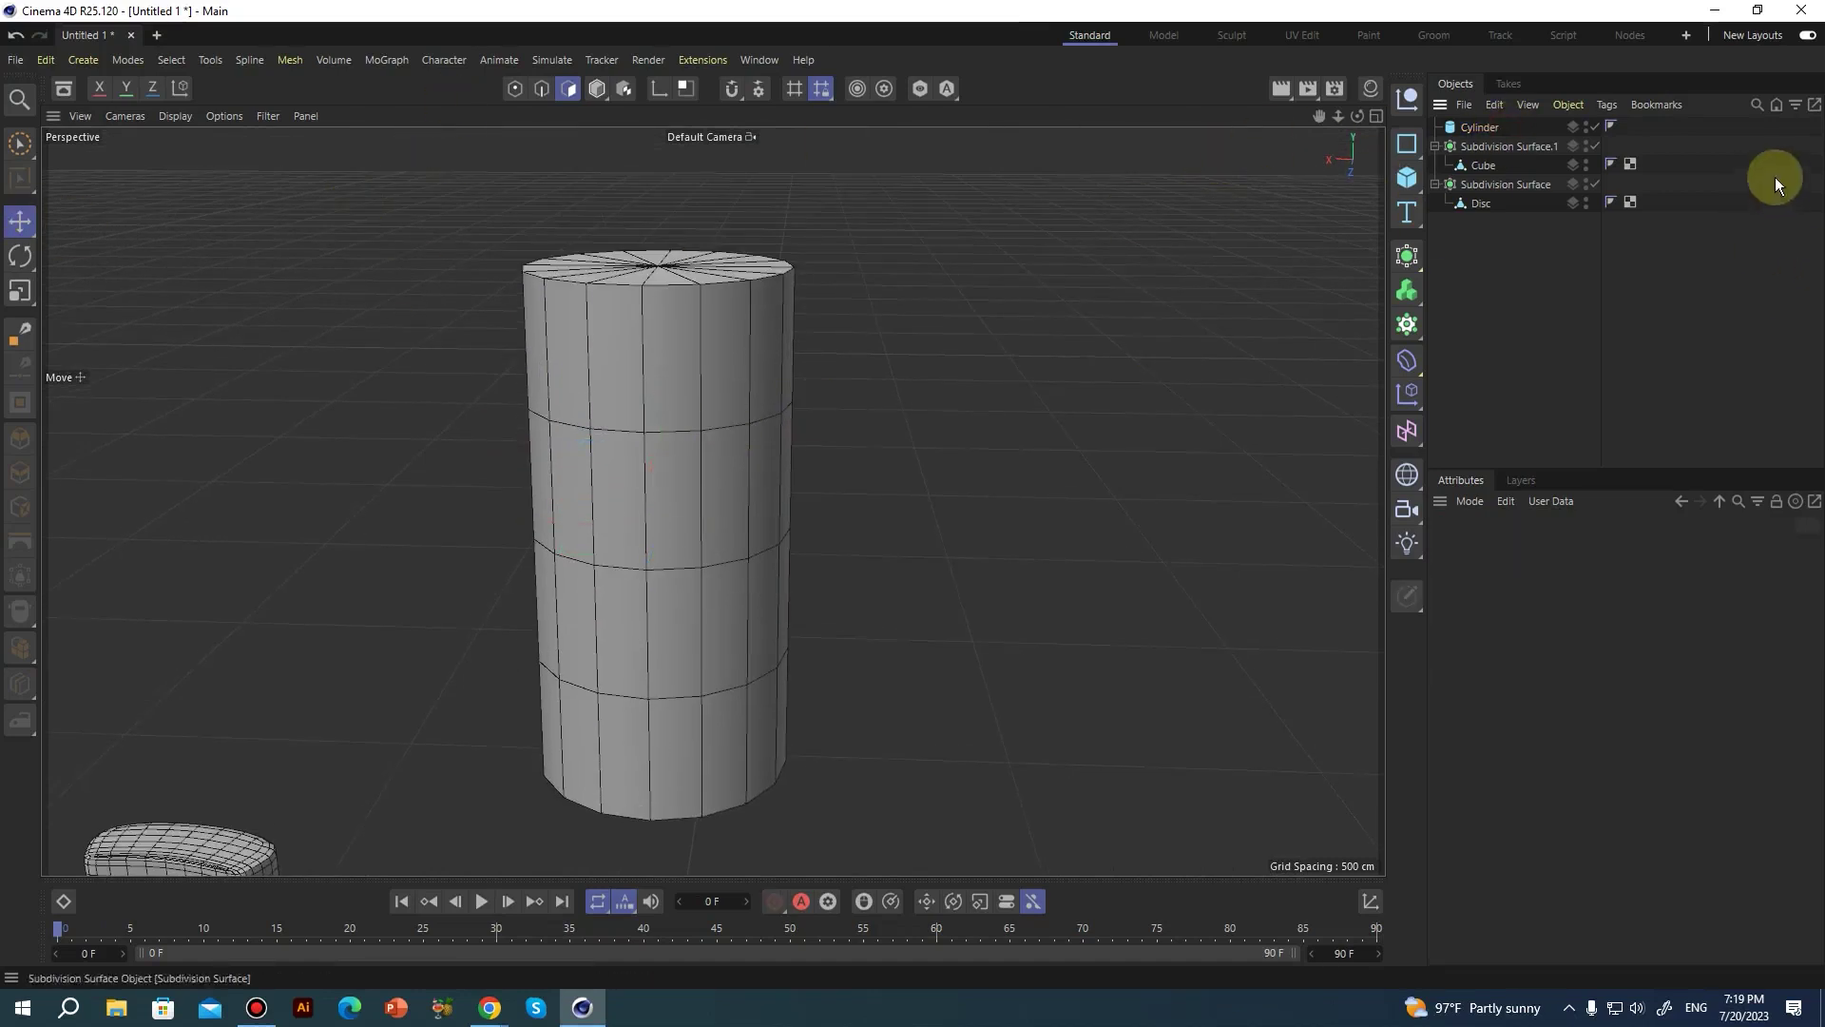
left_click(1476, 126)
key("c")
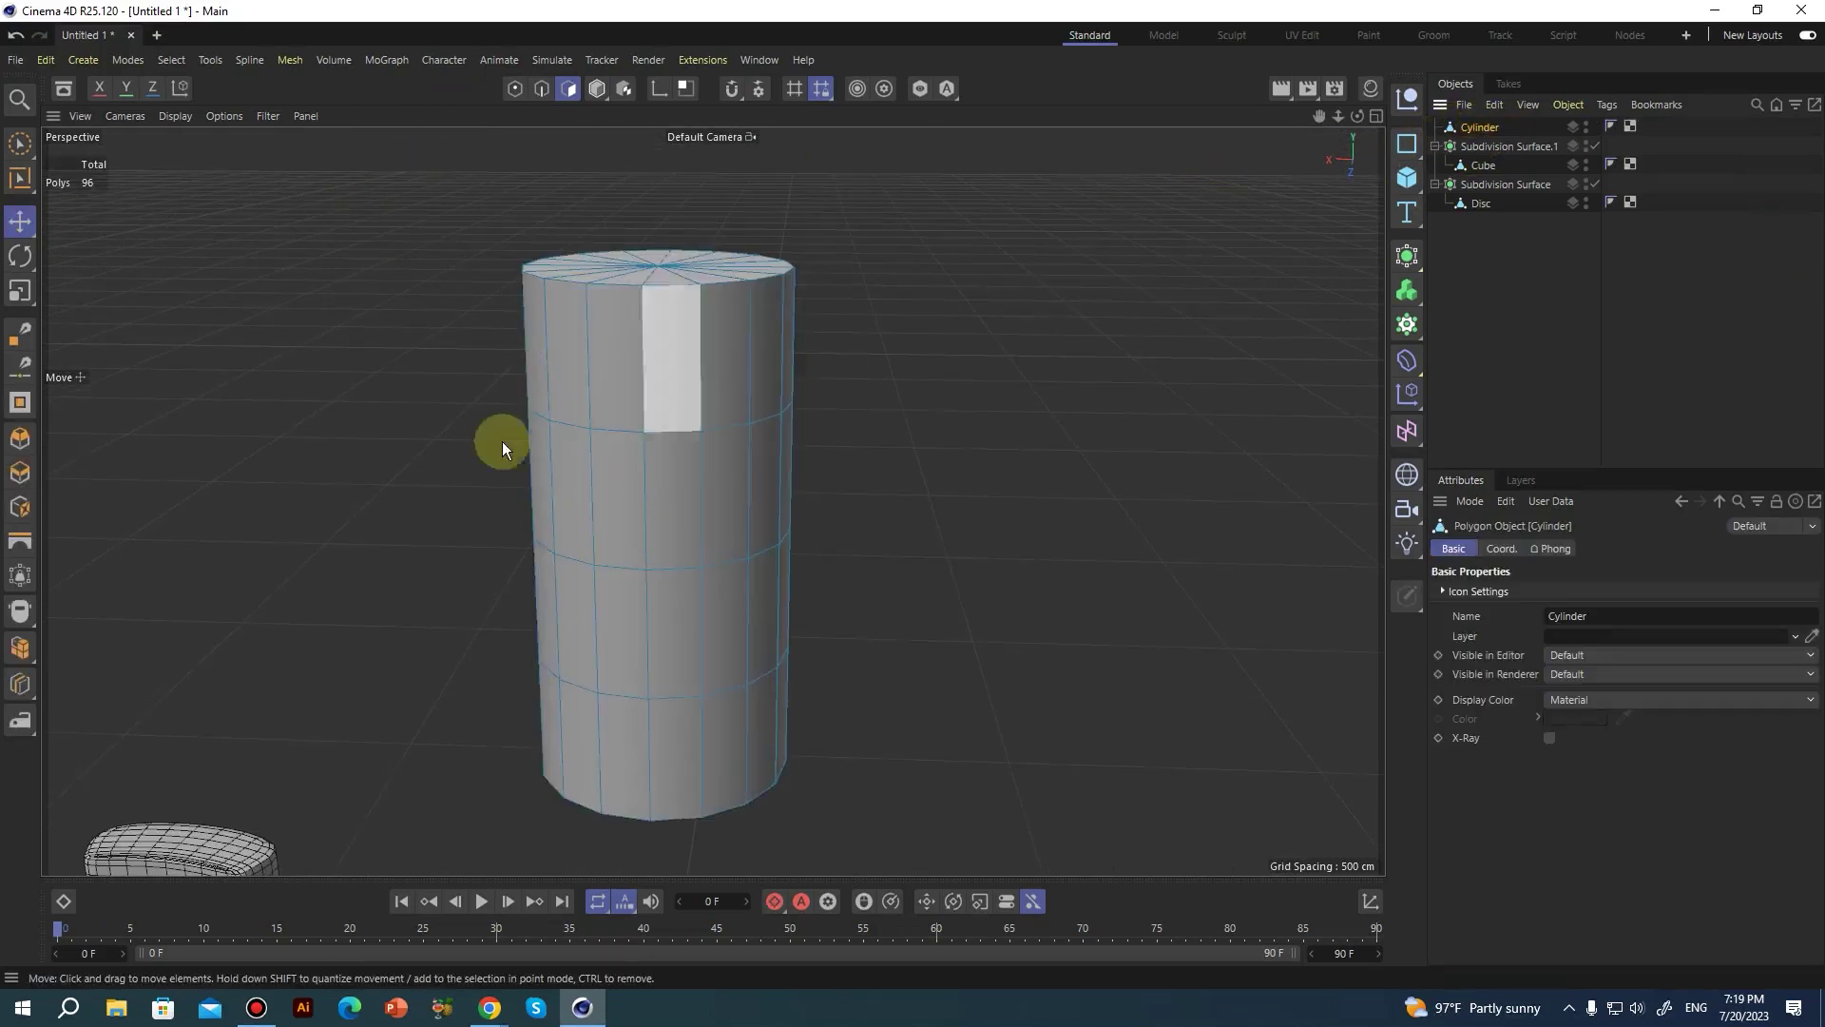
left_click(660, 381)
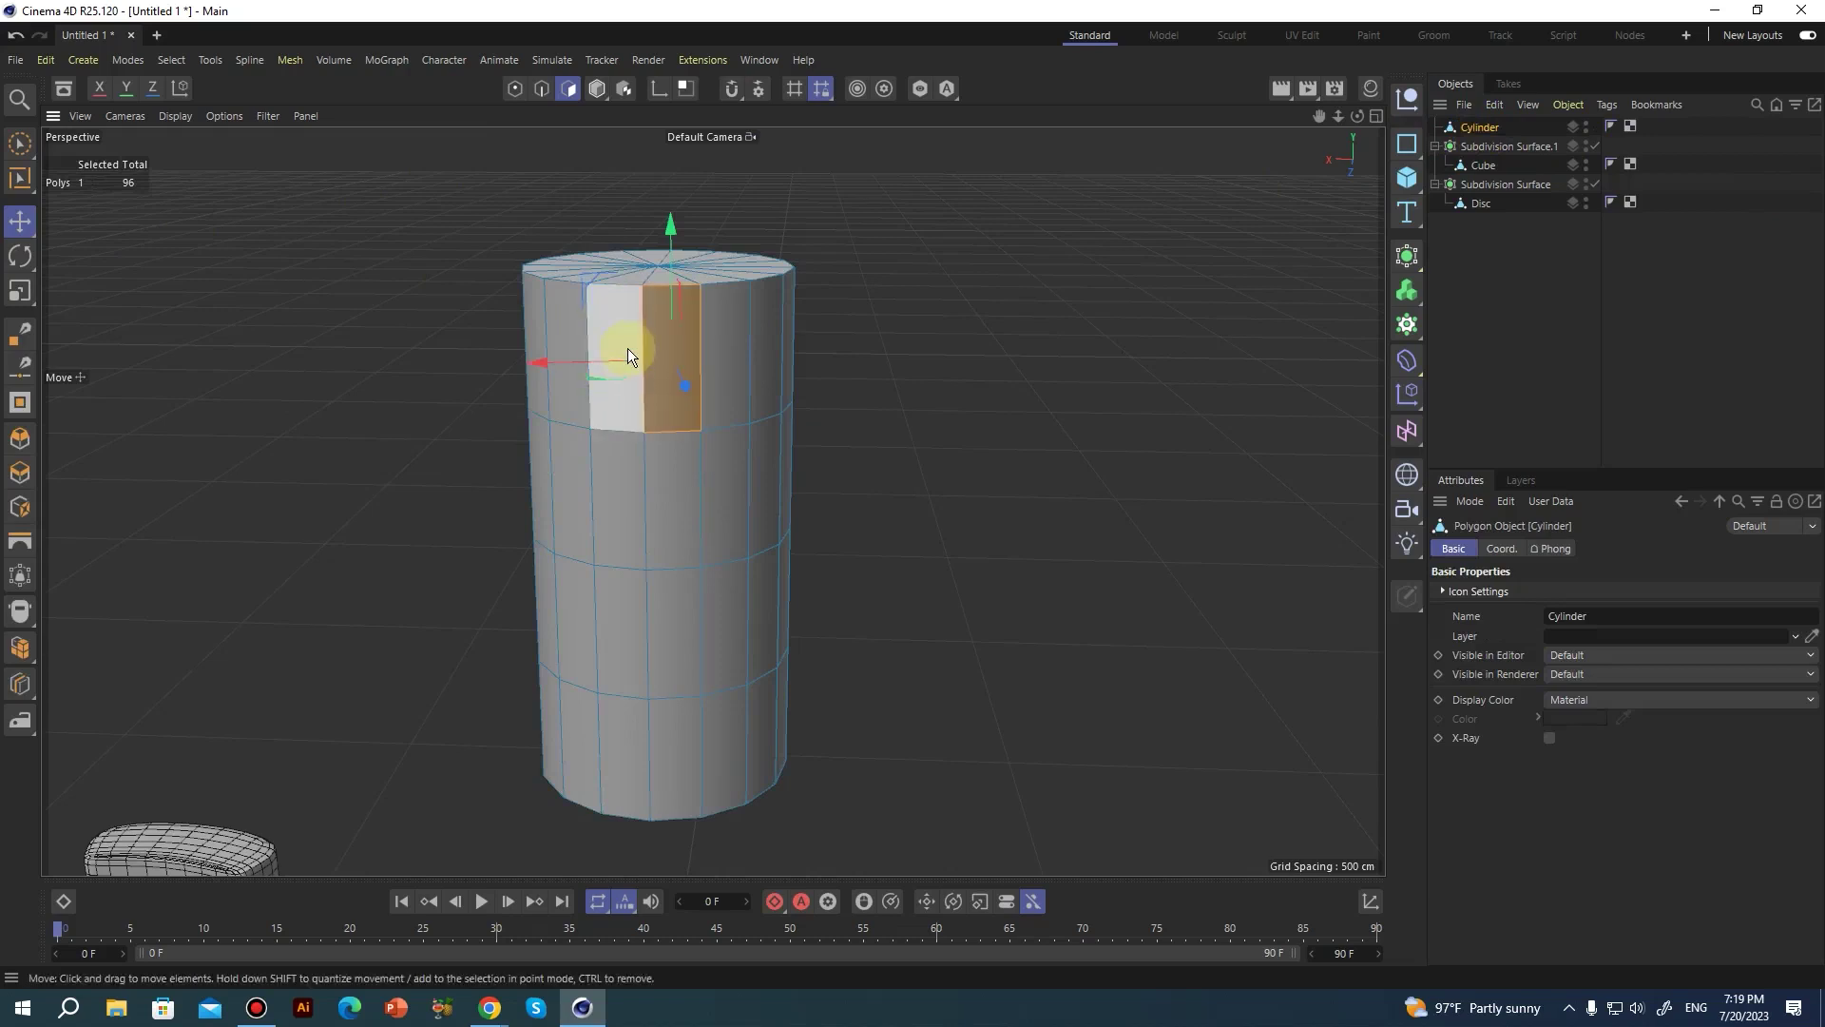
key("ctrl+z")
key("ctrl+z")
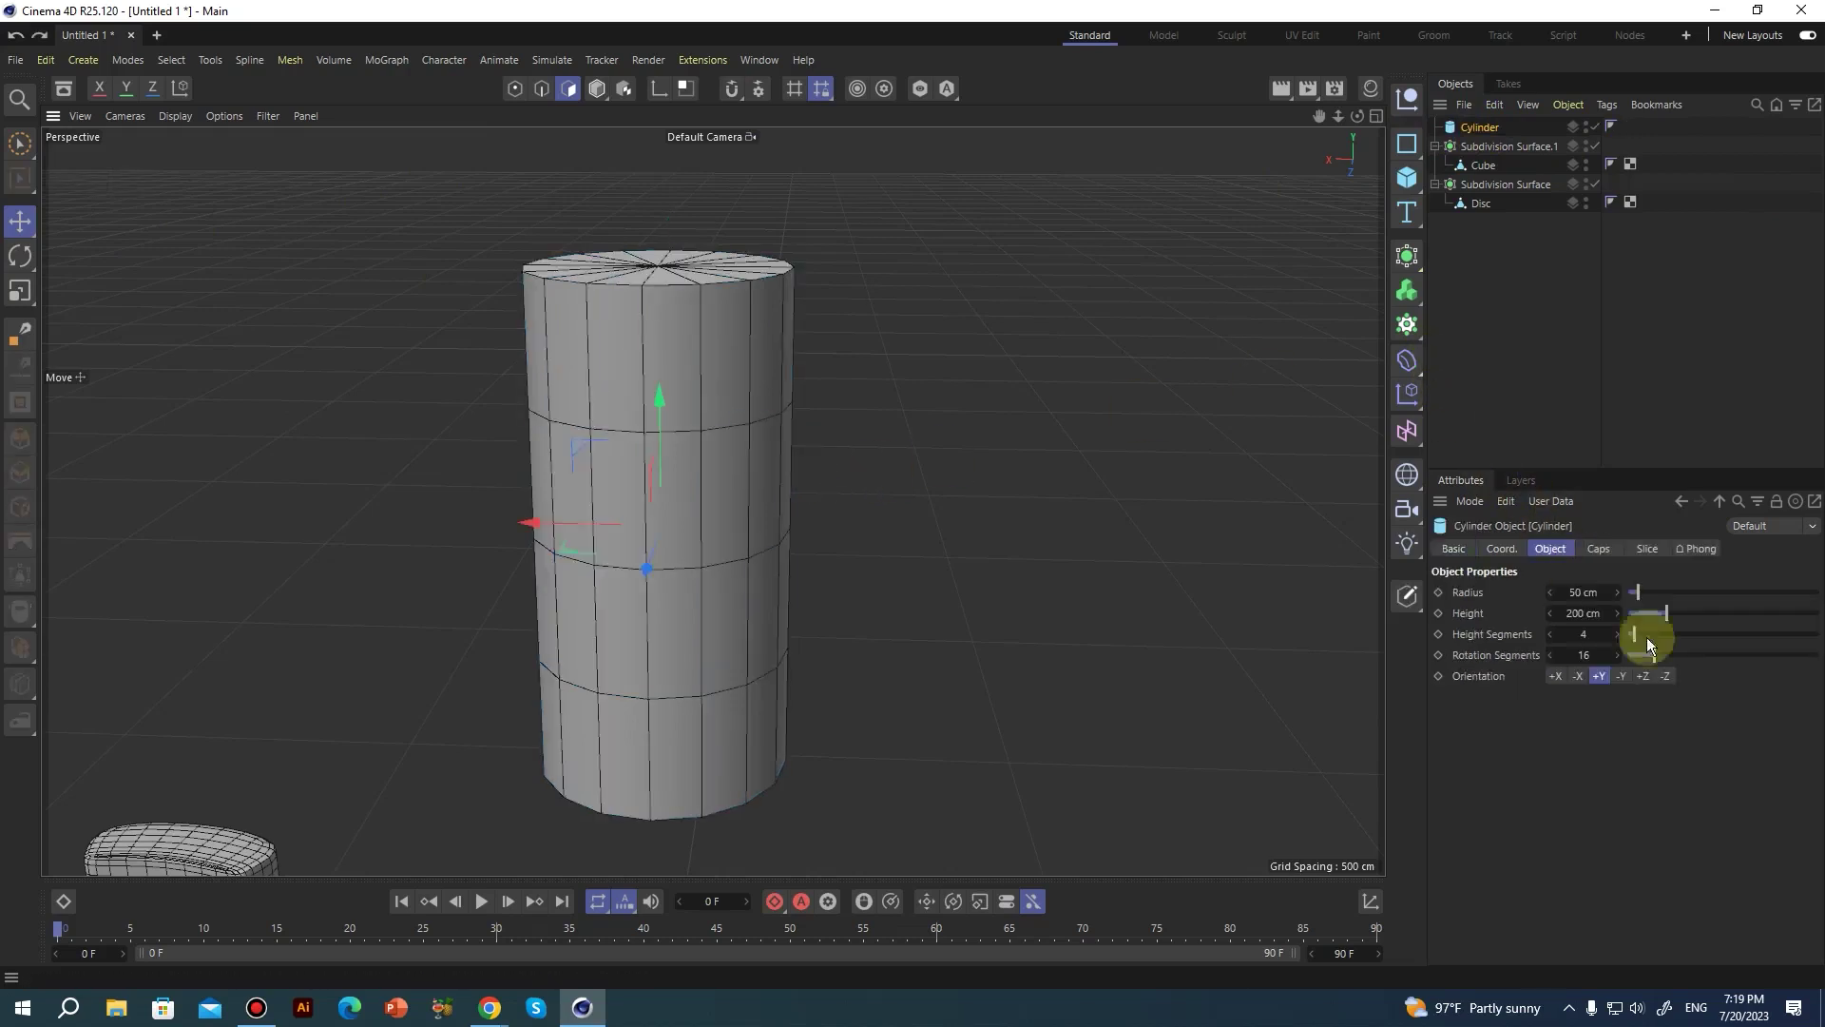
Set the cylinder's height segments to 7 and make the cylinder editable.
mouse_move(1635, 634)
left_mouse_down()
mouse_move(1679, 633)
mouse_move(1656, 633)
left_mouse_up()
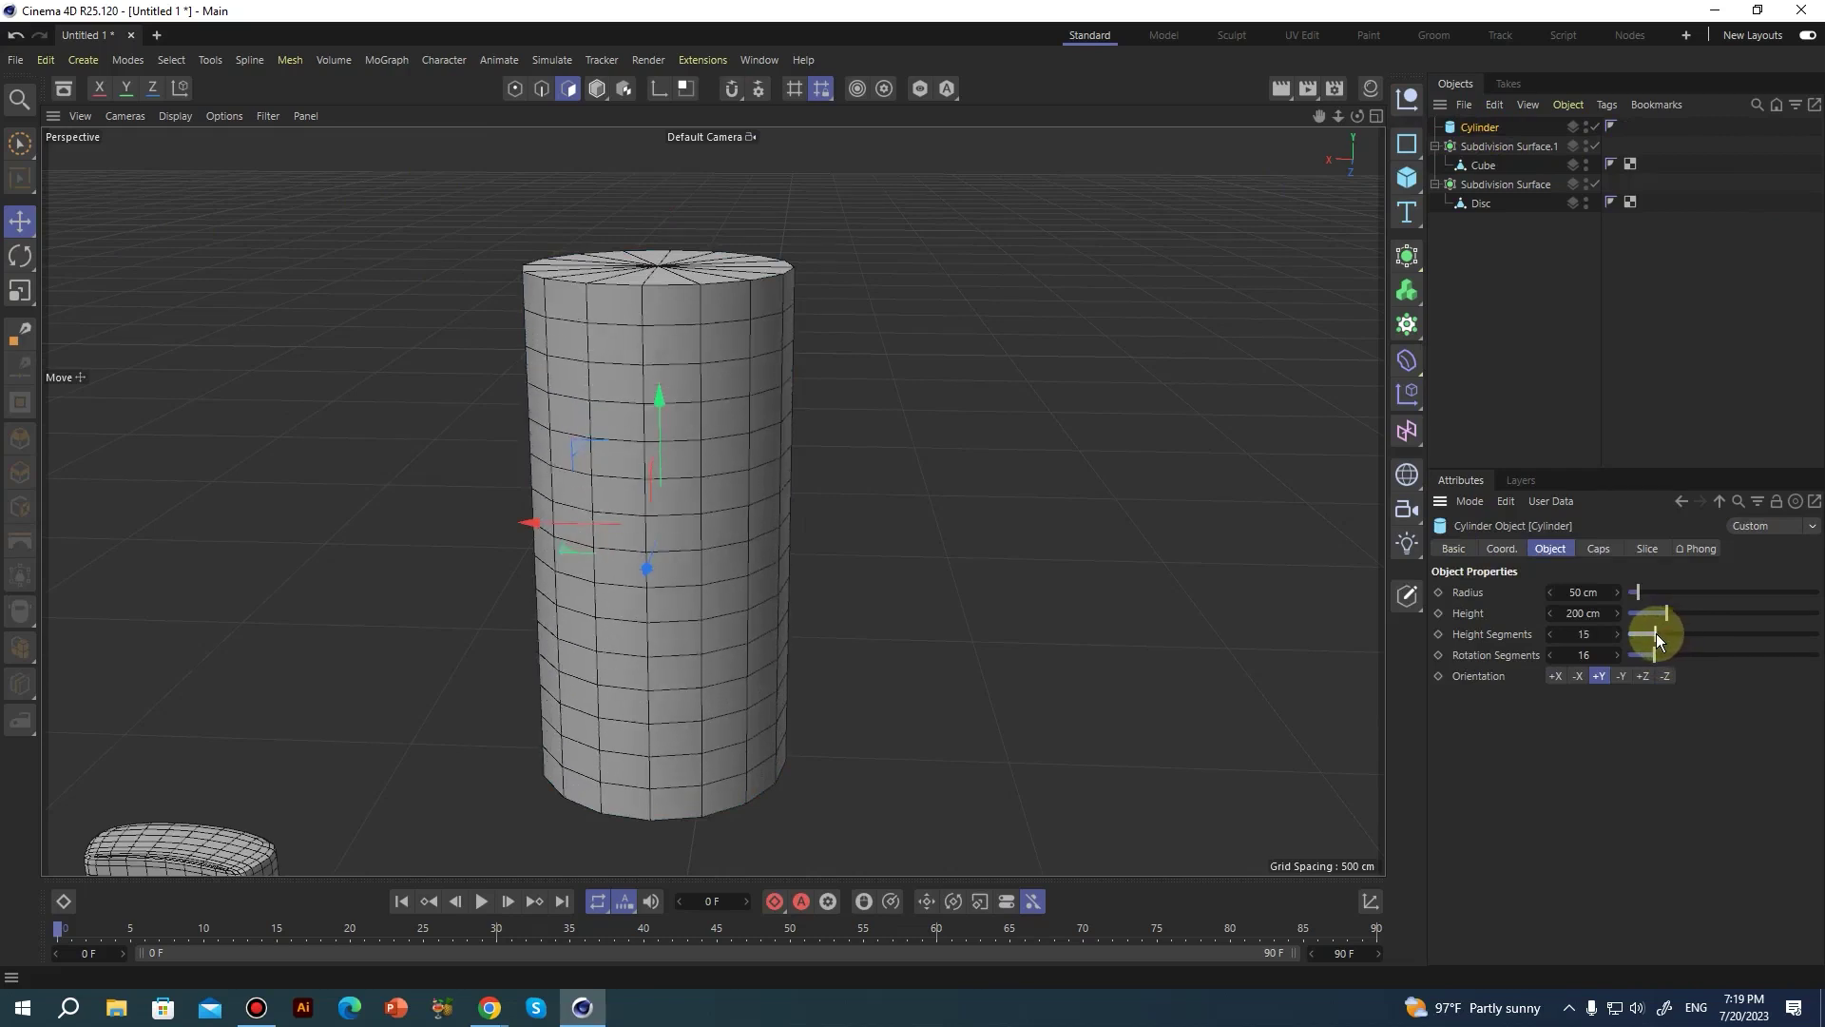
left_click_drag(1654, 635, 1639, 639)
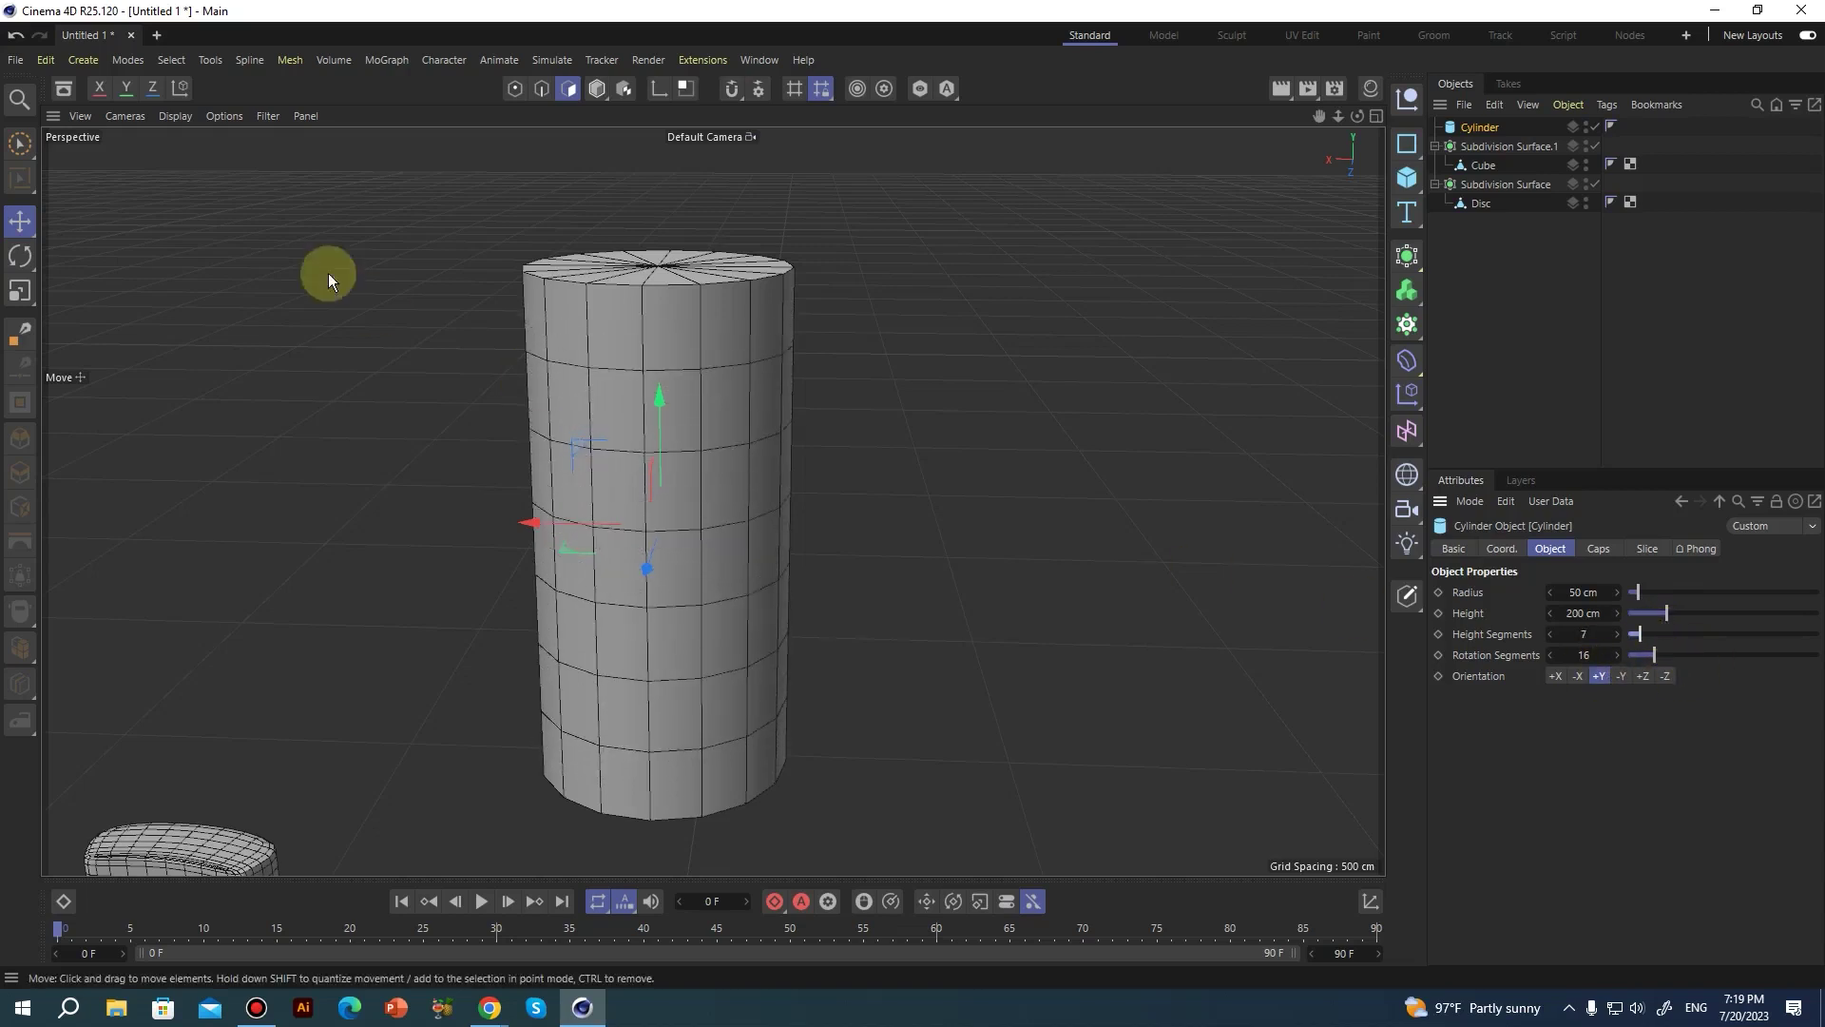
key("c")
Select four adjacent polygons one by one in the cylinder's second row from the top and clear the selection.
left_click(632, 418)
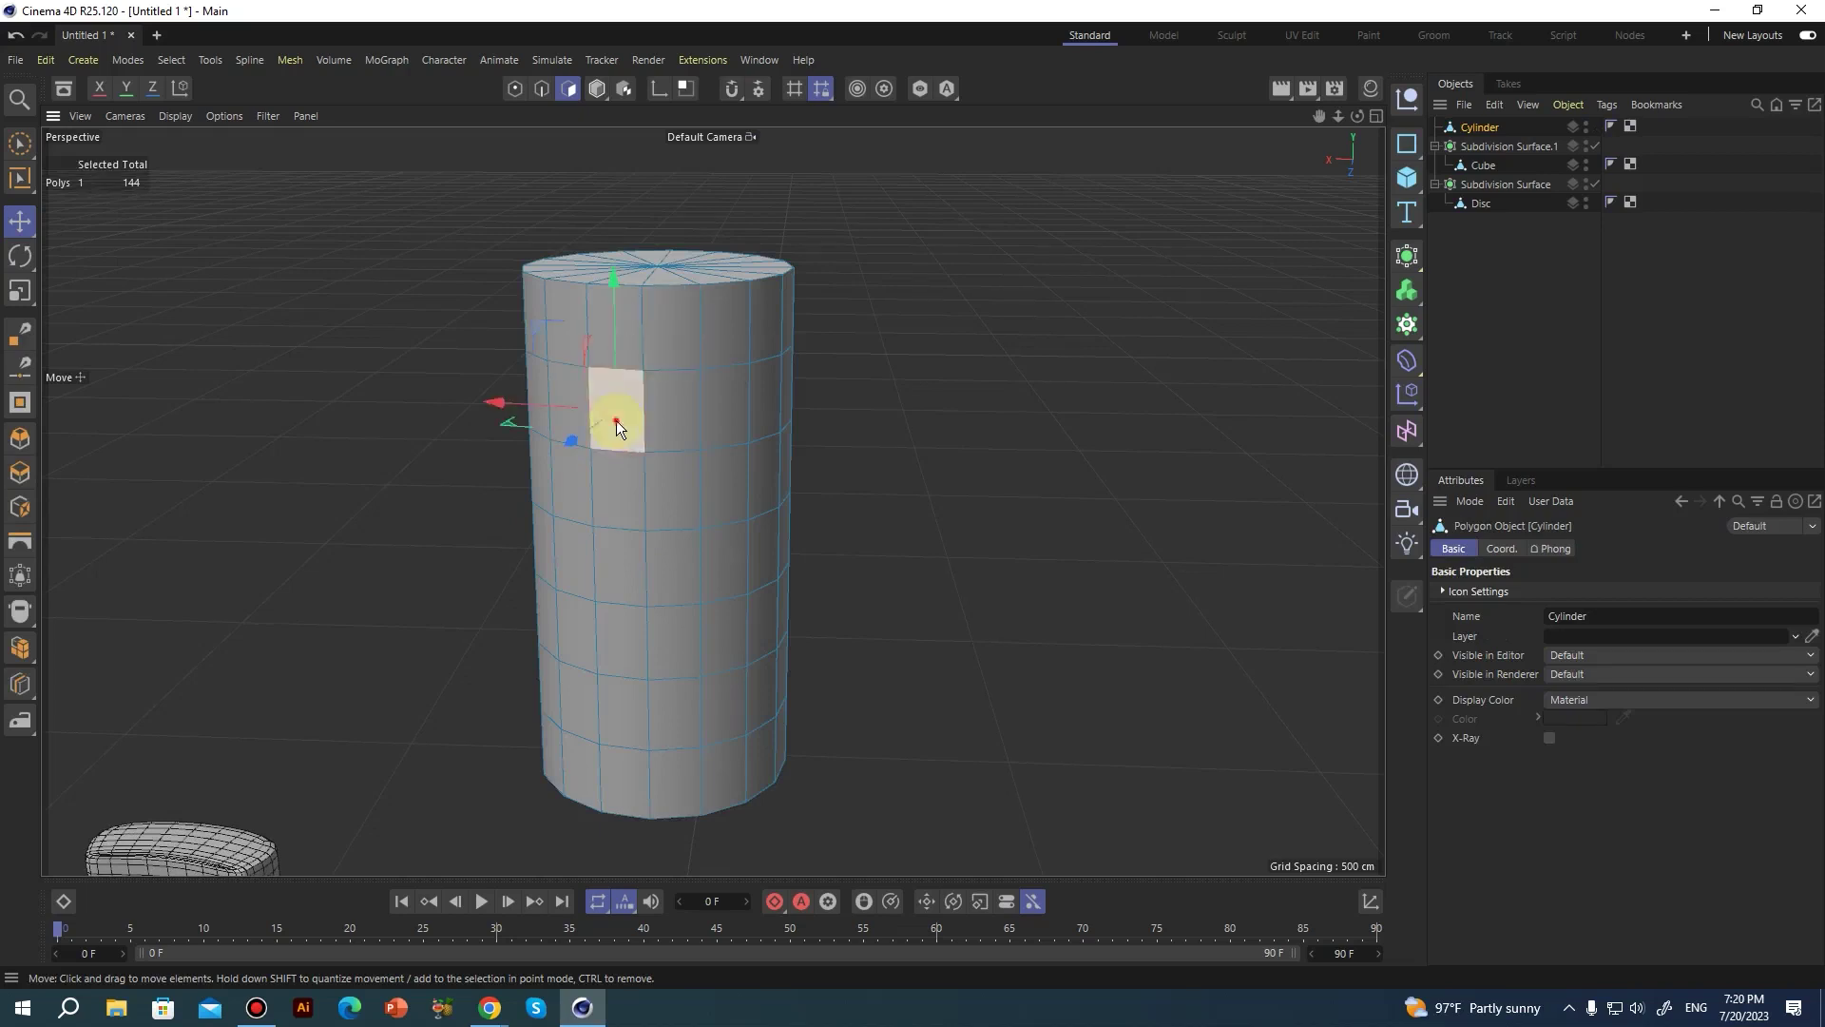
left_click(616, 419)
left_click(692, 439, "shift")
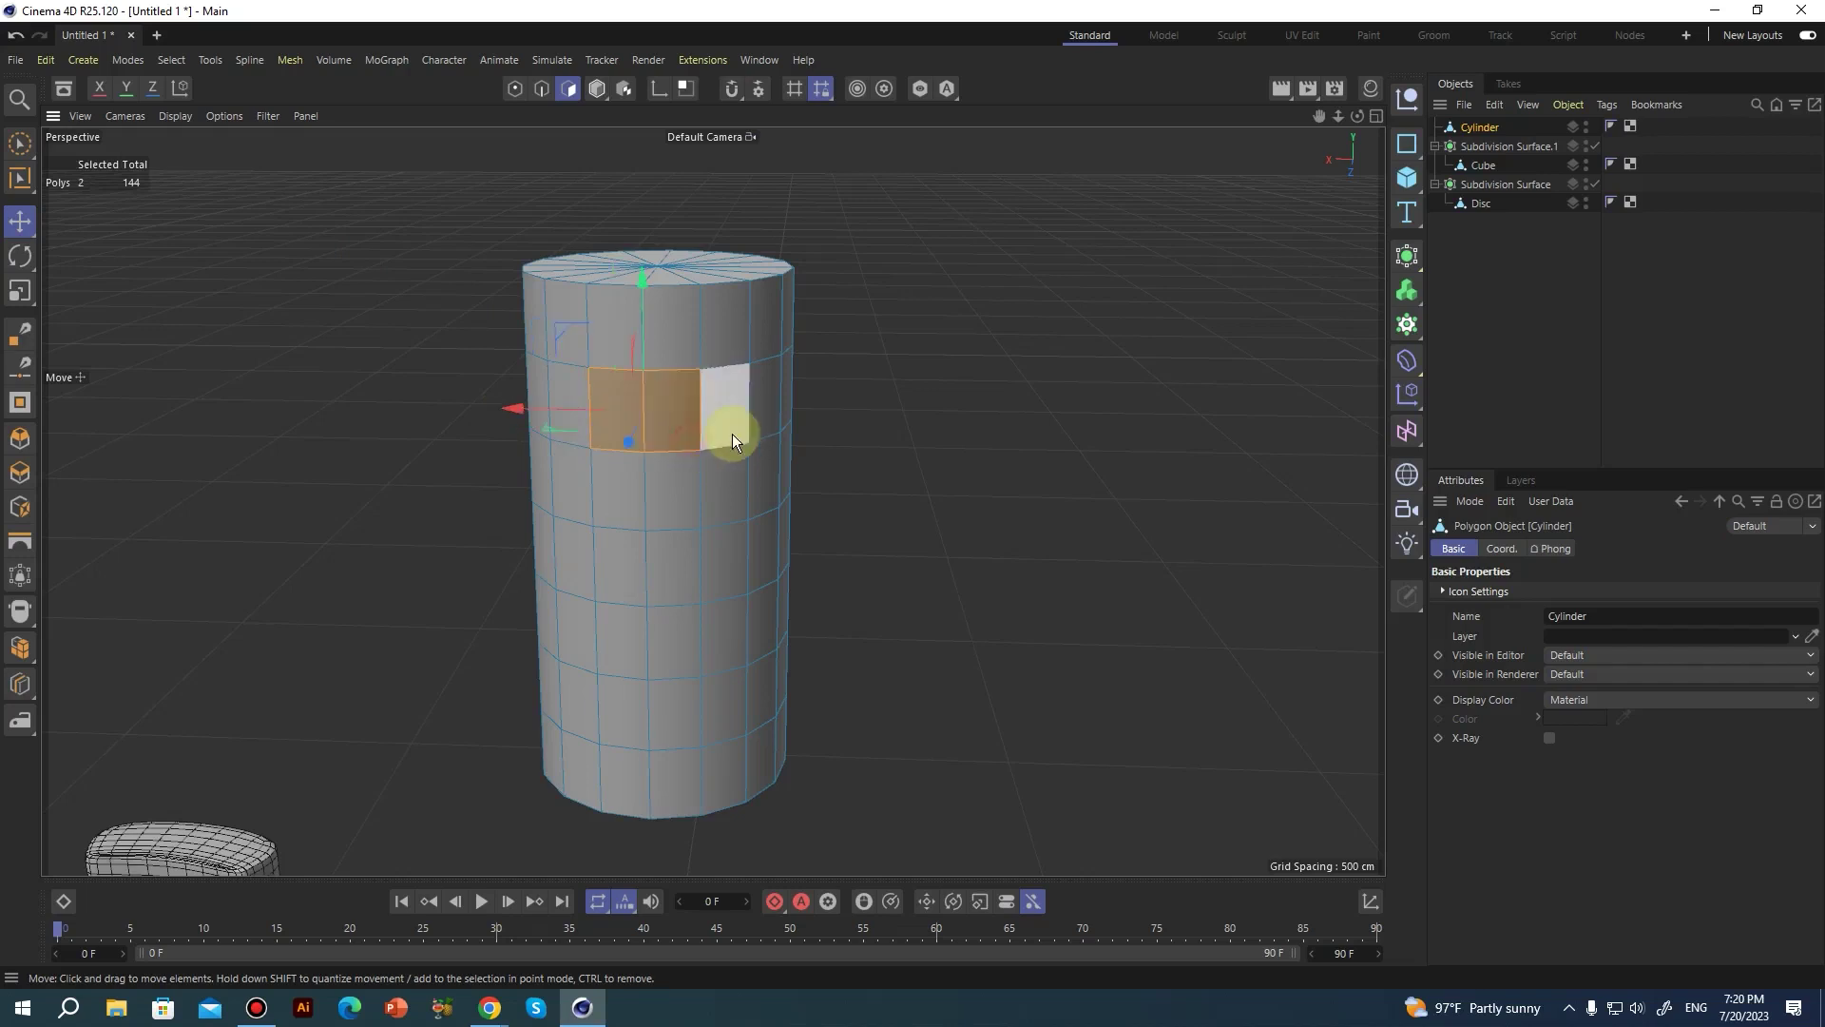
left_click(736, 434, "shift")
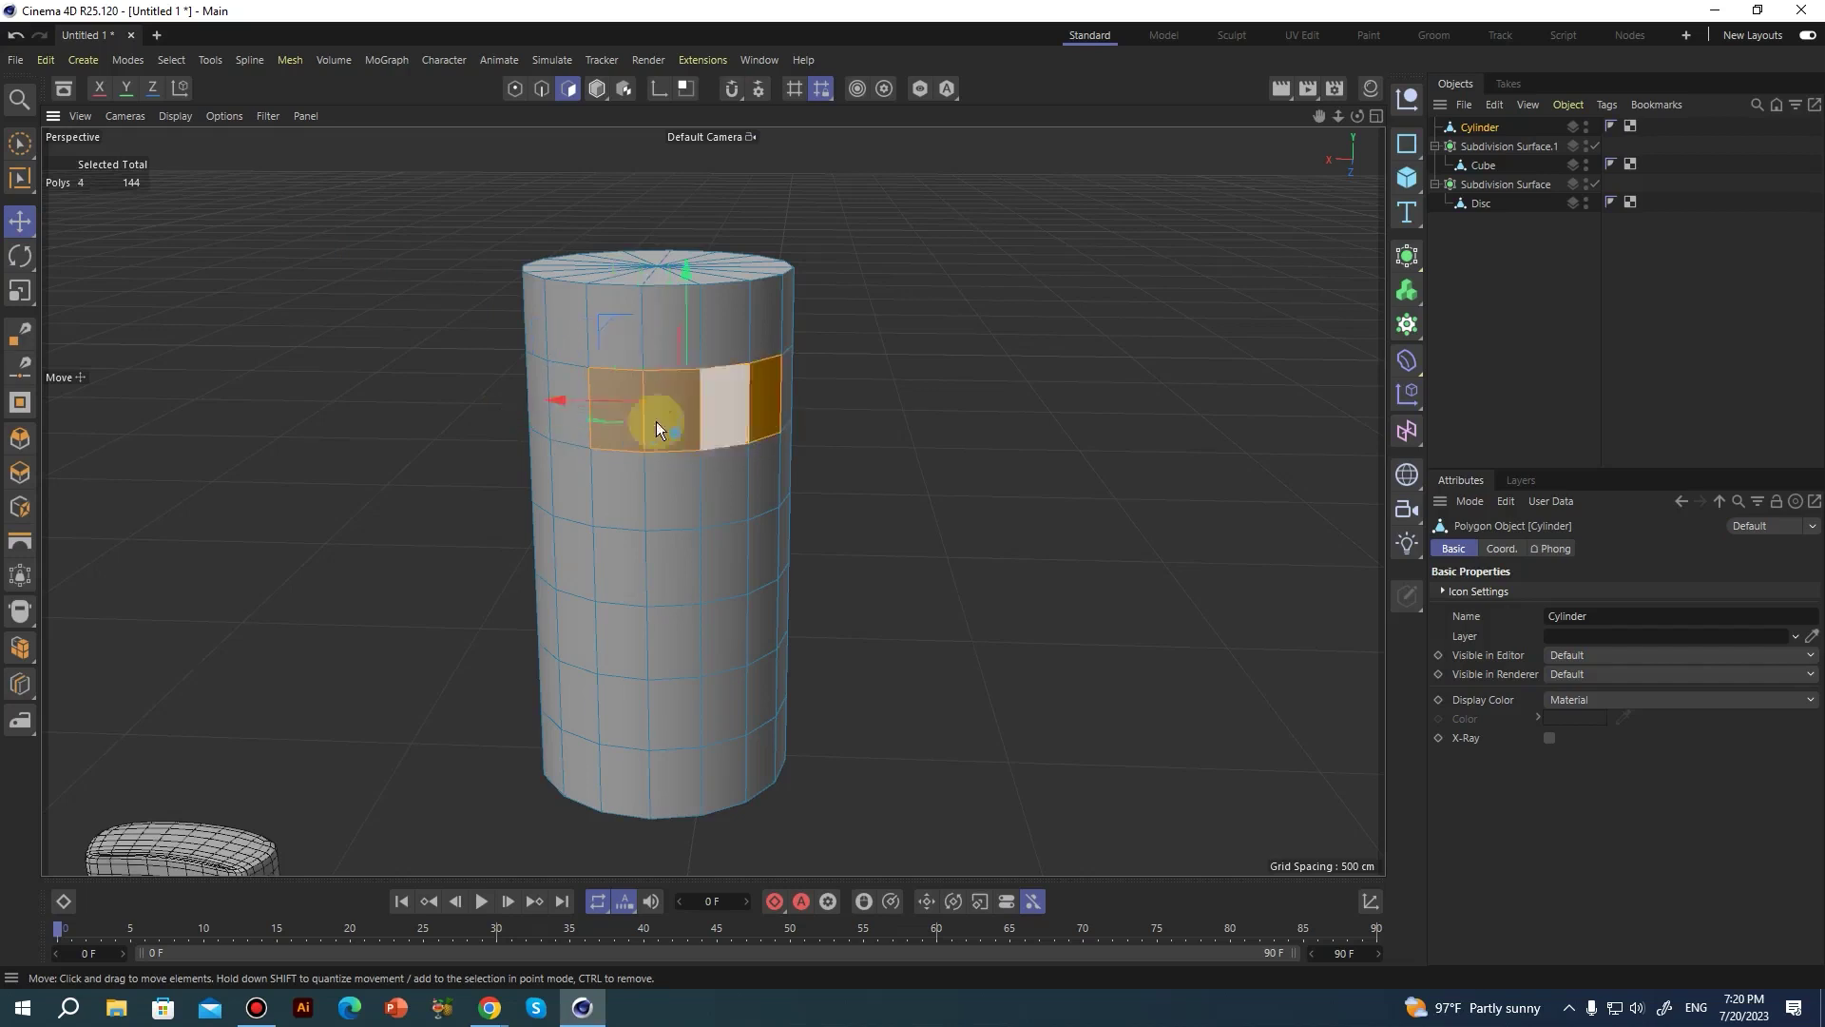
left_click(761, 418, "shift")
left_click(973, 488)
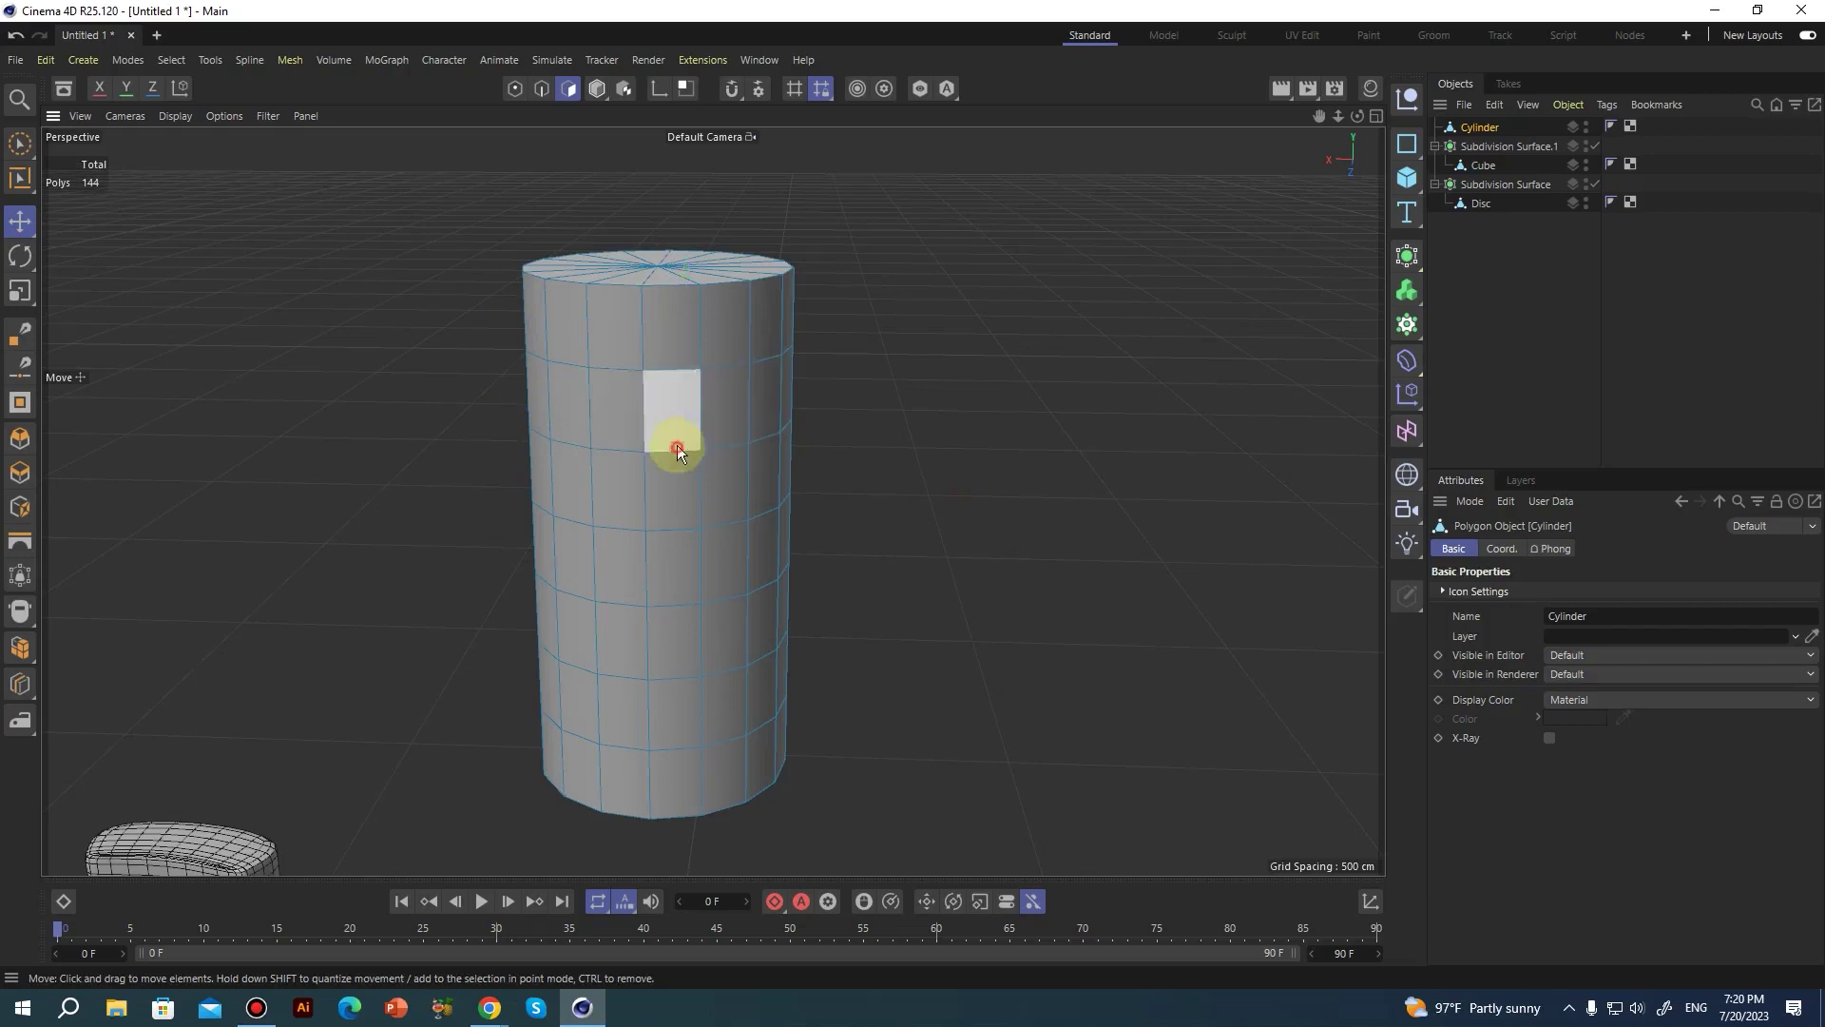
Select the third row of polygons all around the cylinder with Rectangle Selection, including hidden ones, and clear the selection.
left_click_drag(677, 446, 699, 414, "alt")
left_click_drag(12, 152, 99, 199)
left_click_drag(483, 397, 1008, 570)
left_click_drag(612, 528, 547, 478, "alt")
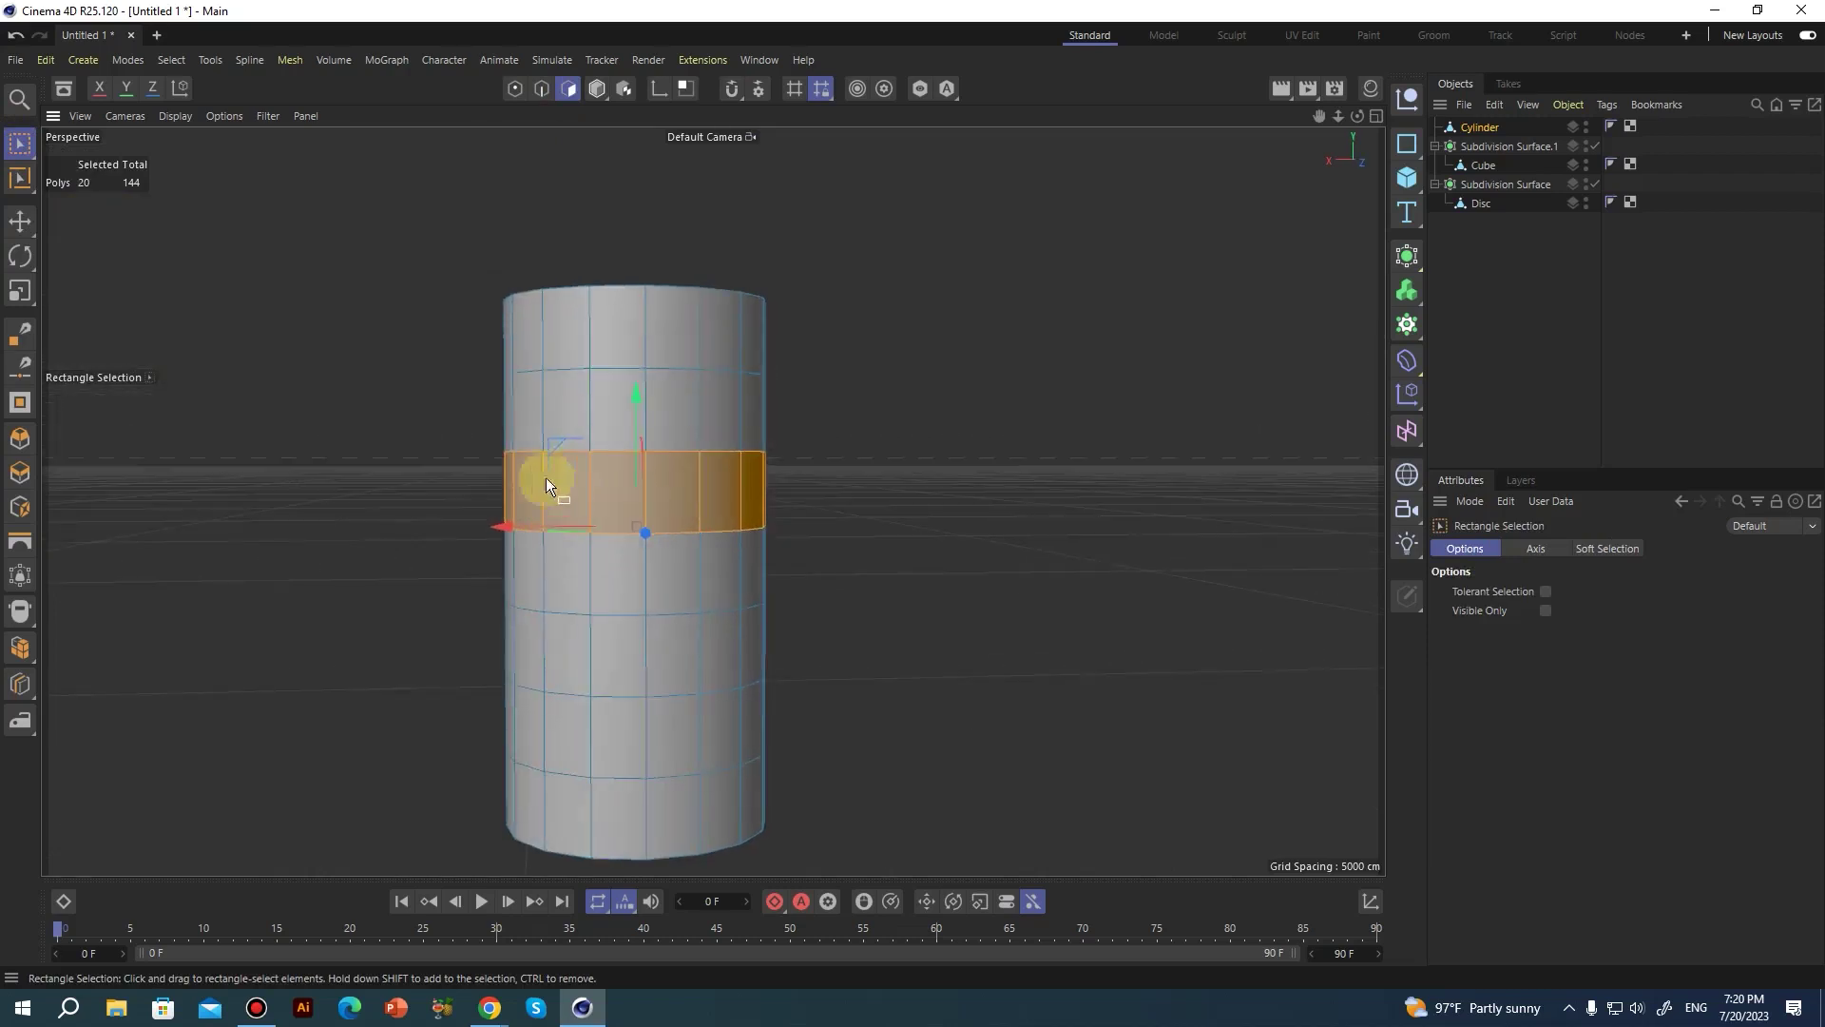
left_click_drag(656, 532, 652, 539, "alt")
right_click_drag(625, 521, 205, 554, "alt")
middle_click_drag(568, 557, 558, 492, "alt")
right_click_drag(558, 492, 608, 485, "alt")
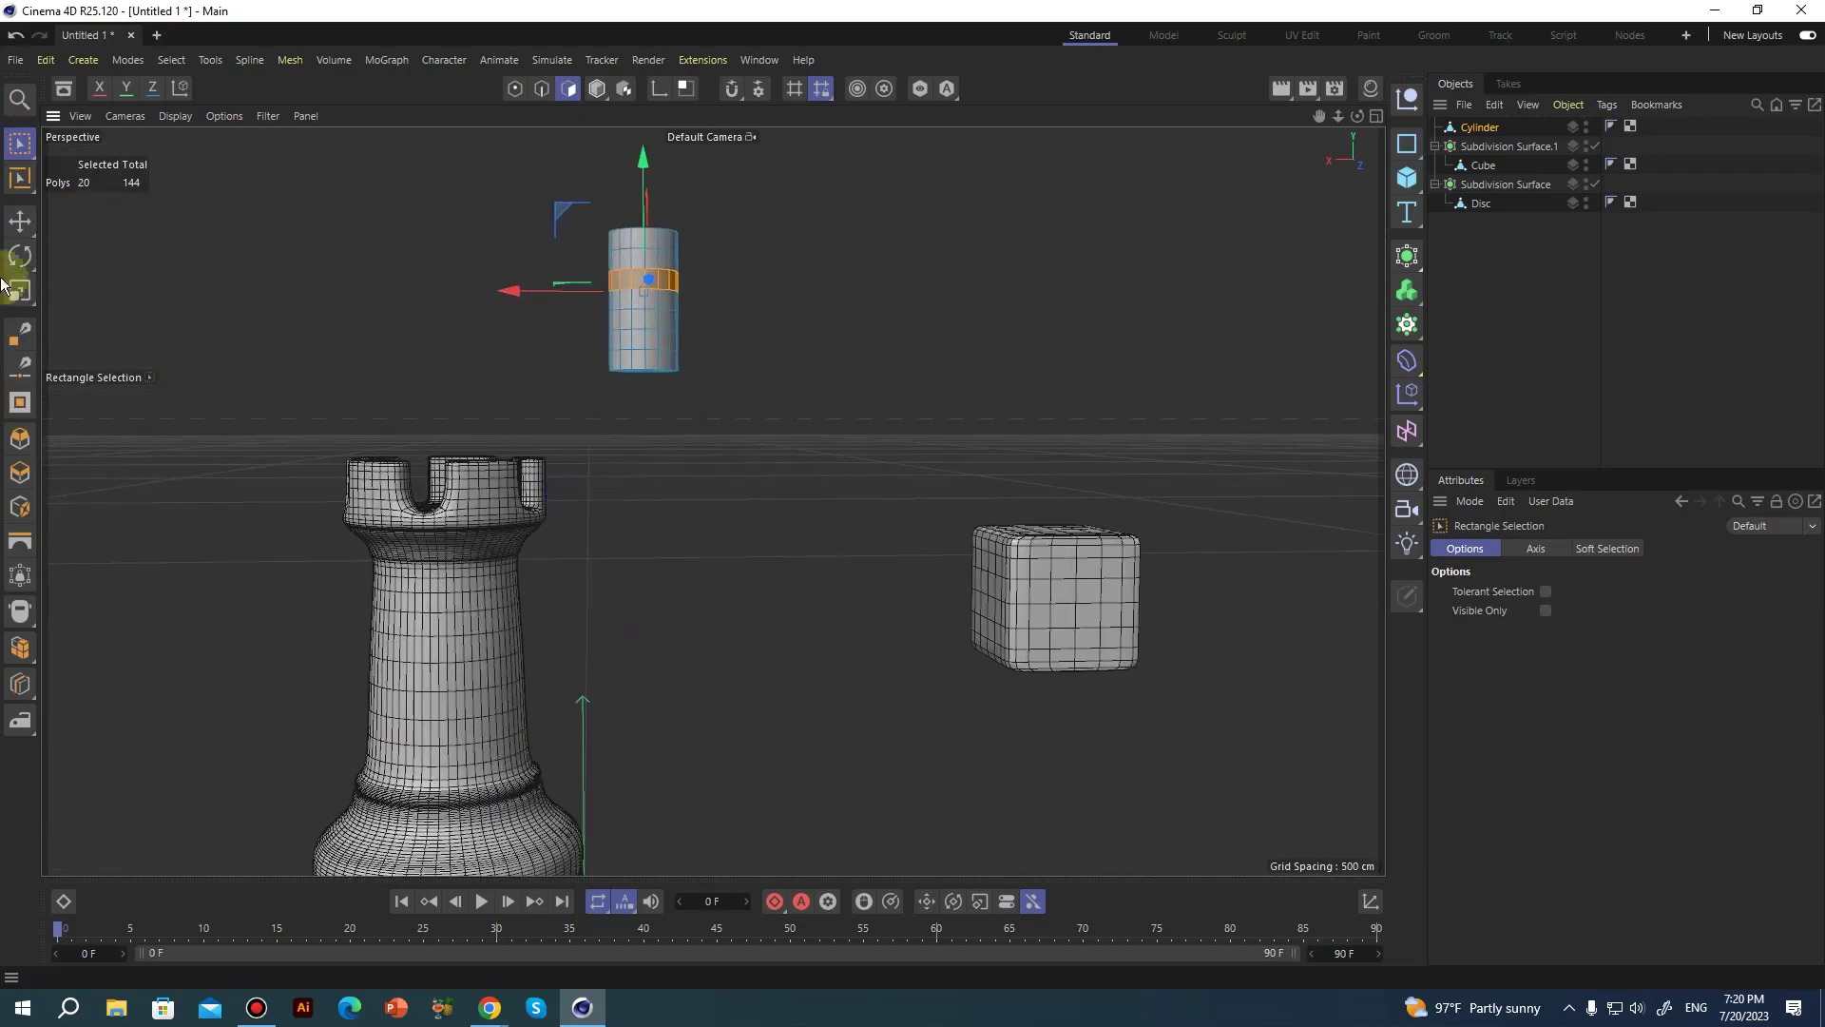
left_click(20, 224)
left_click(831, 493)
Delete the cube together with its Subdivision Surface, and delete the cylinder.
middle_click(398, 601)
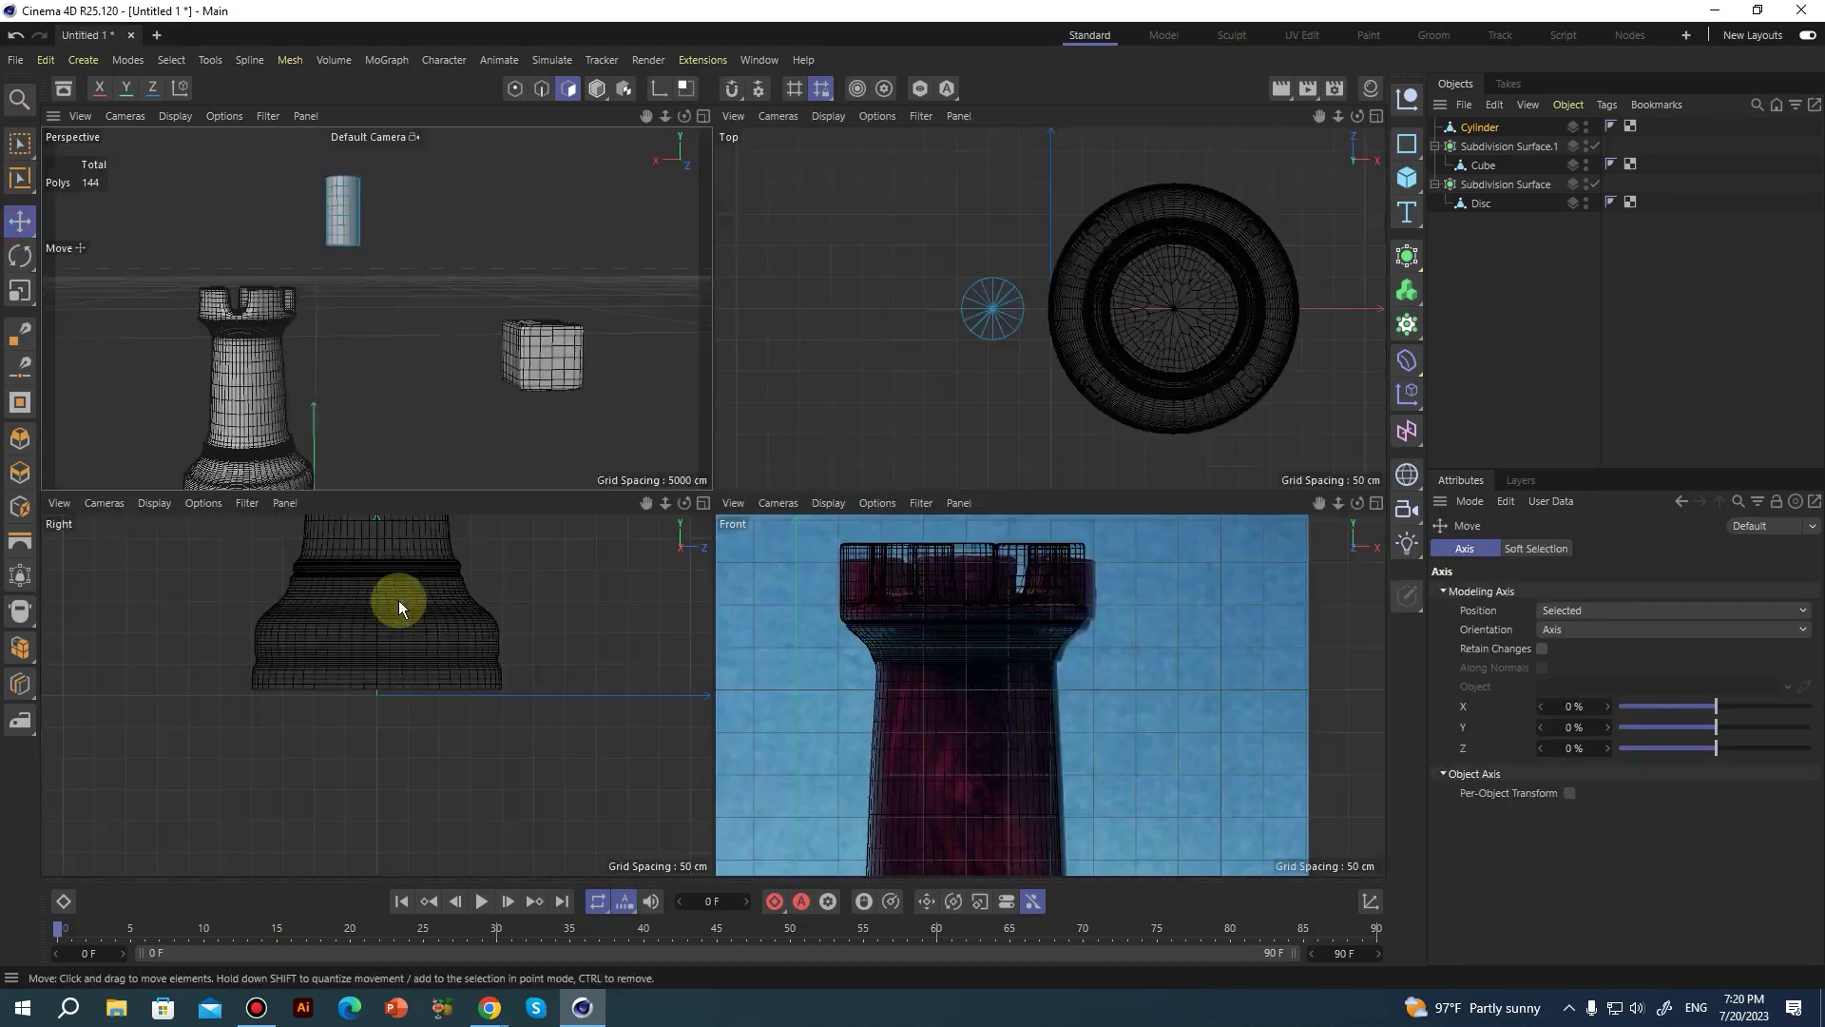
middle_click(327, 391)
right_click_drag(482, 647, 538, 646, "alt")
middle_click_drag(518, 641, 479, 511, "alt")
right_click_drag(448, 440, 494, 447, "alt")
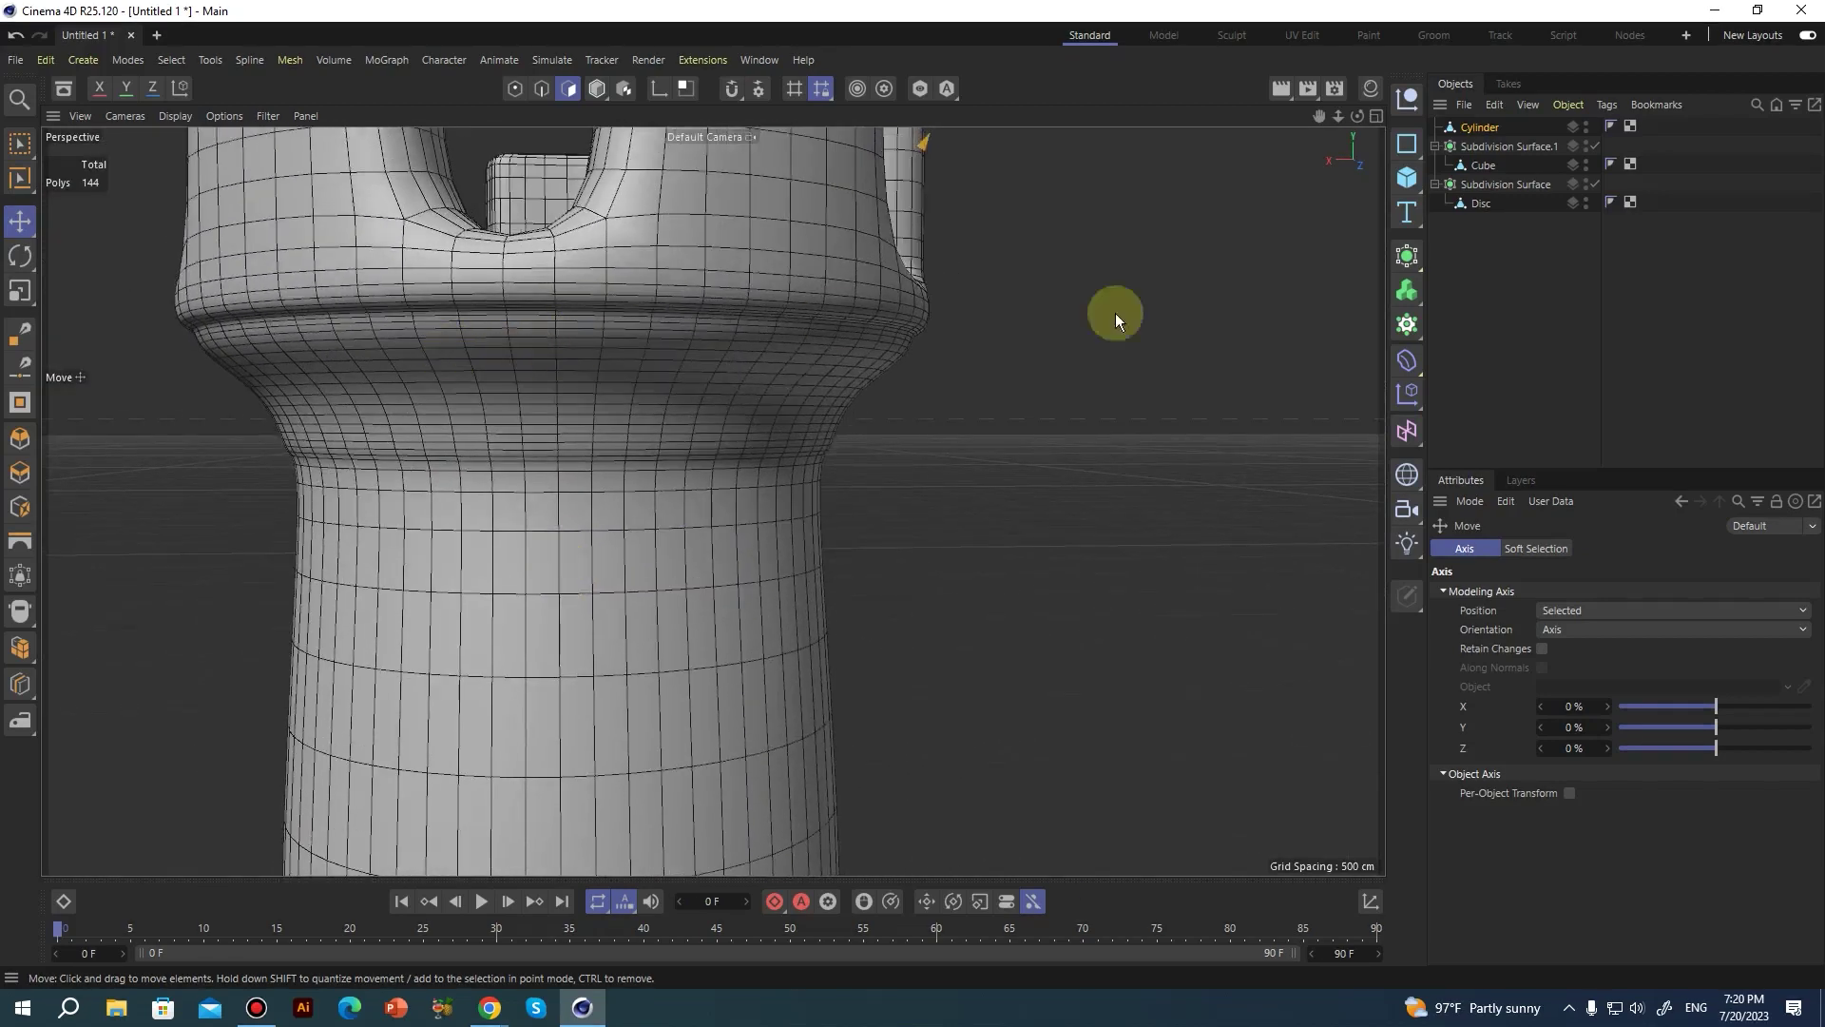
left_click(1485, 185)
left_click(1502, 147)
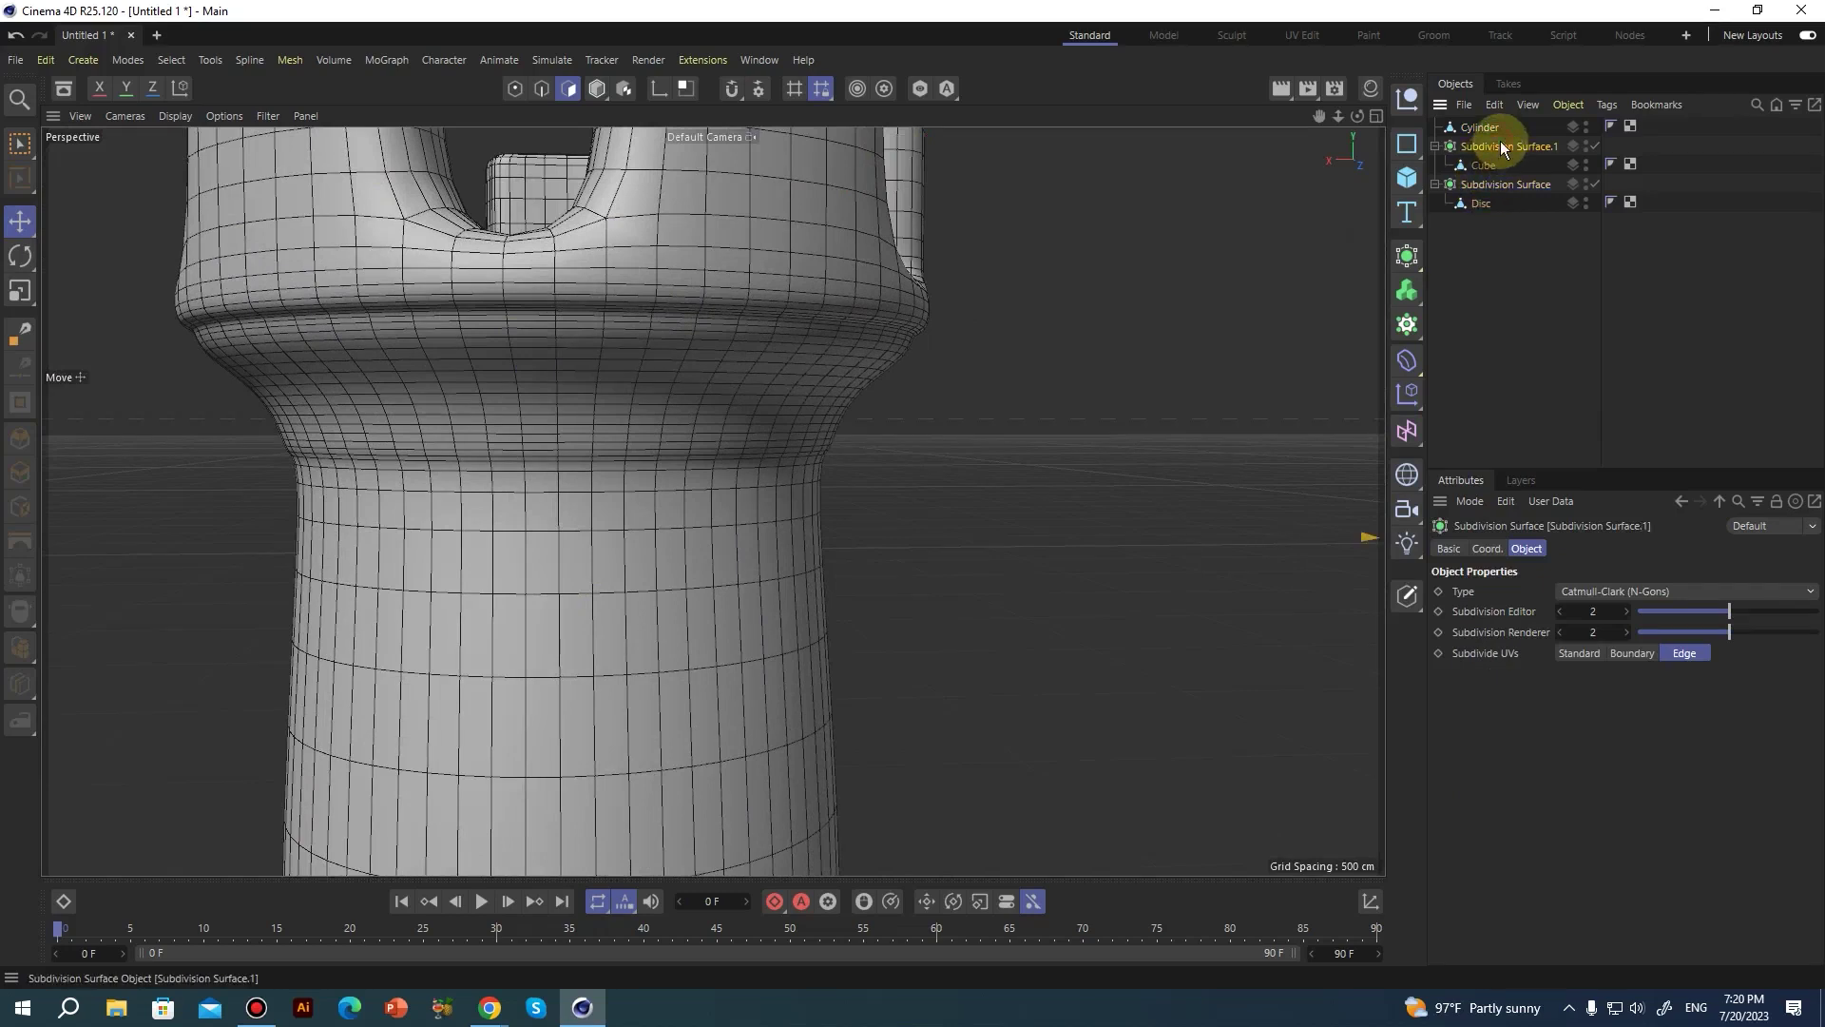
left_click(1595, 149)
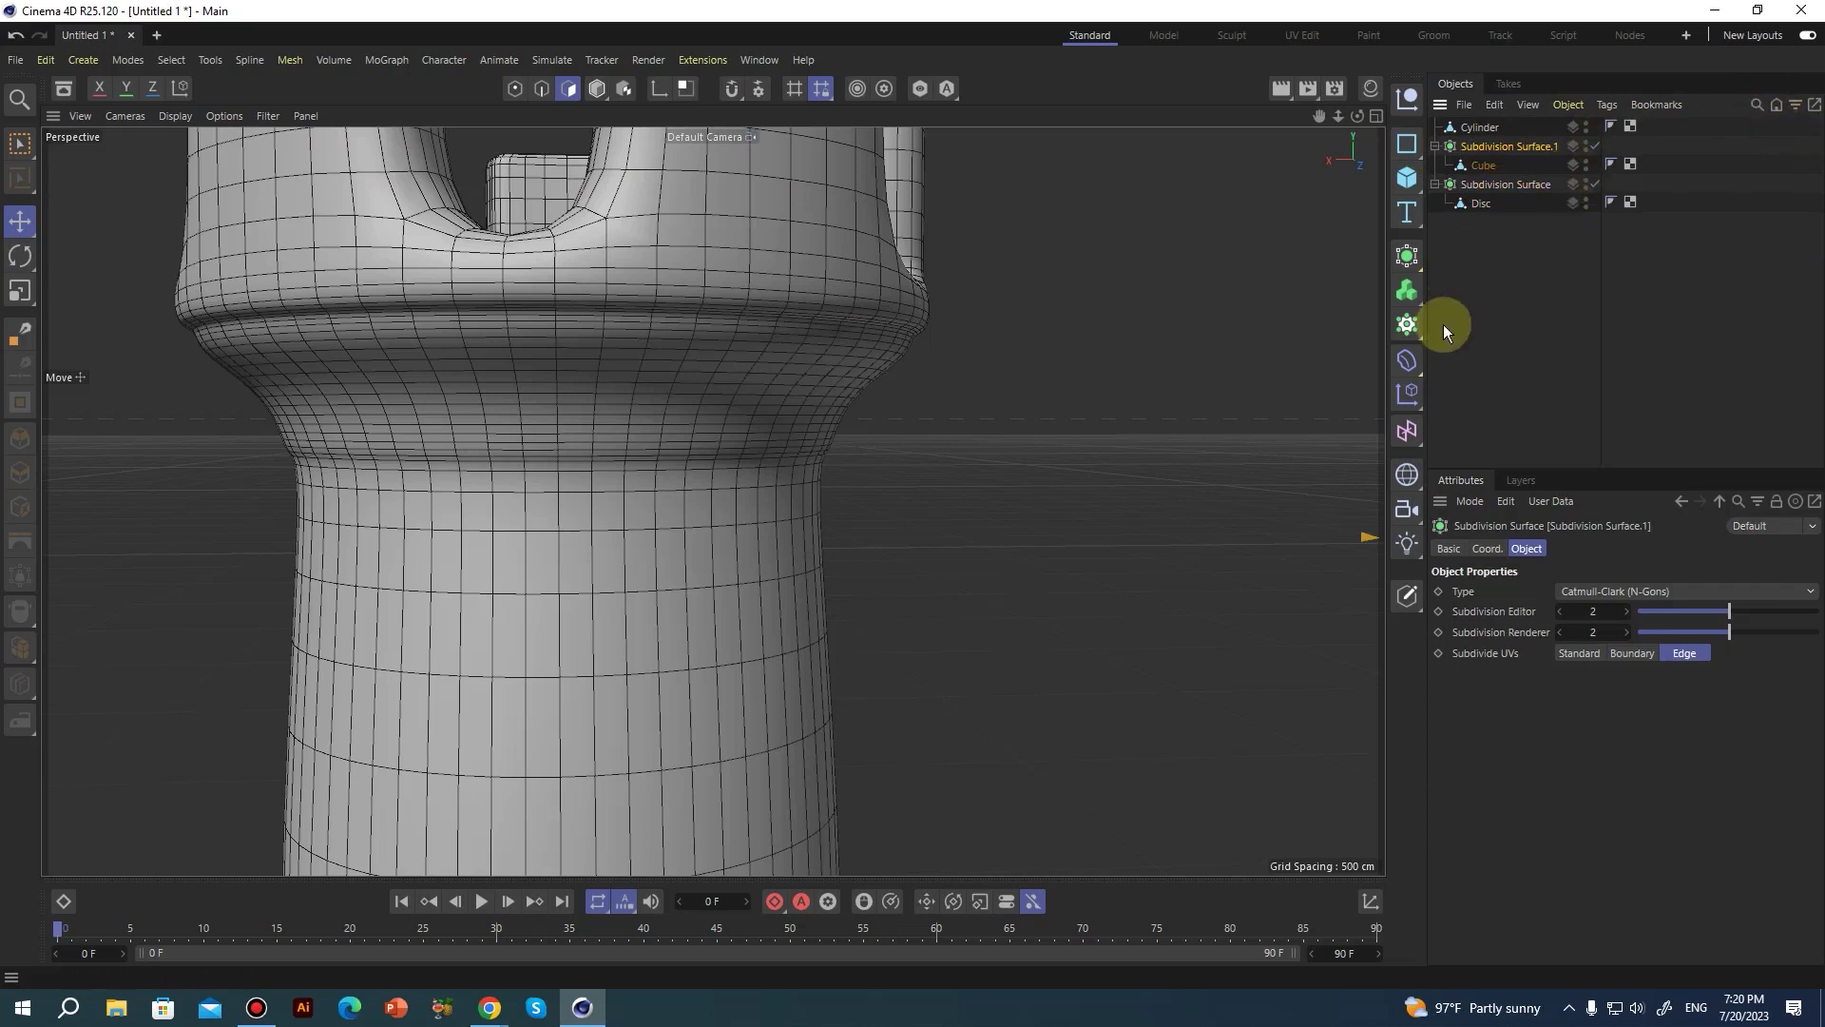
key("Delete")
left_click(1483, 129)
key("Delete")
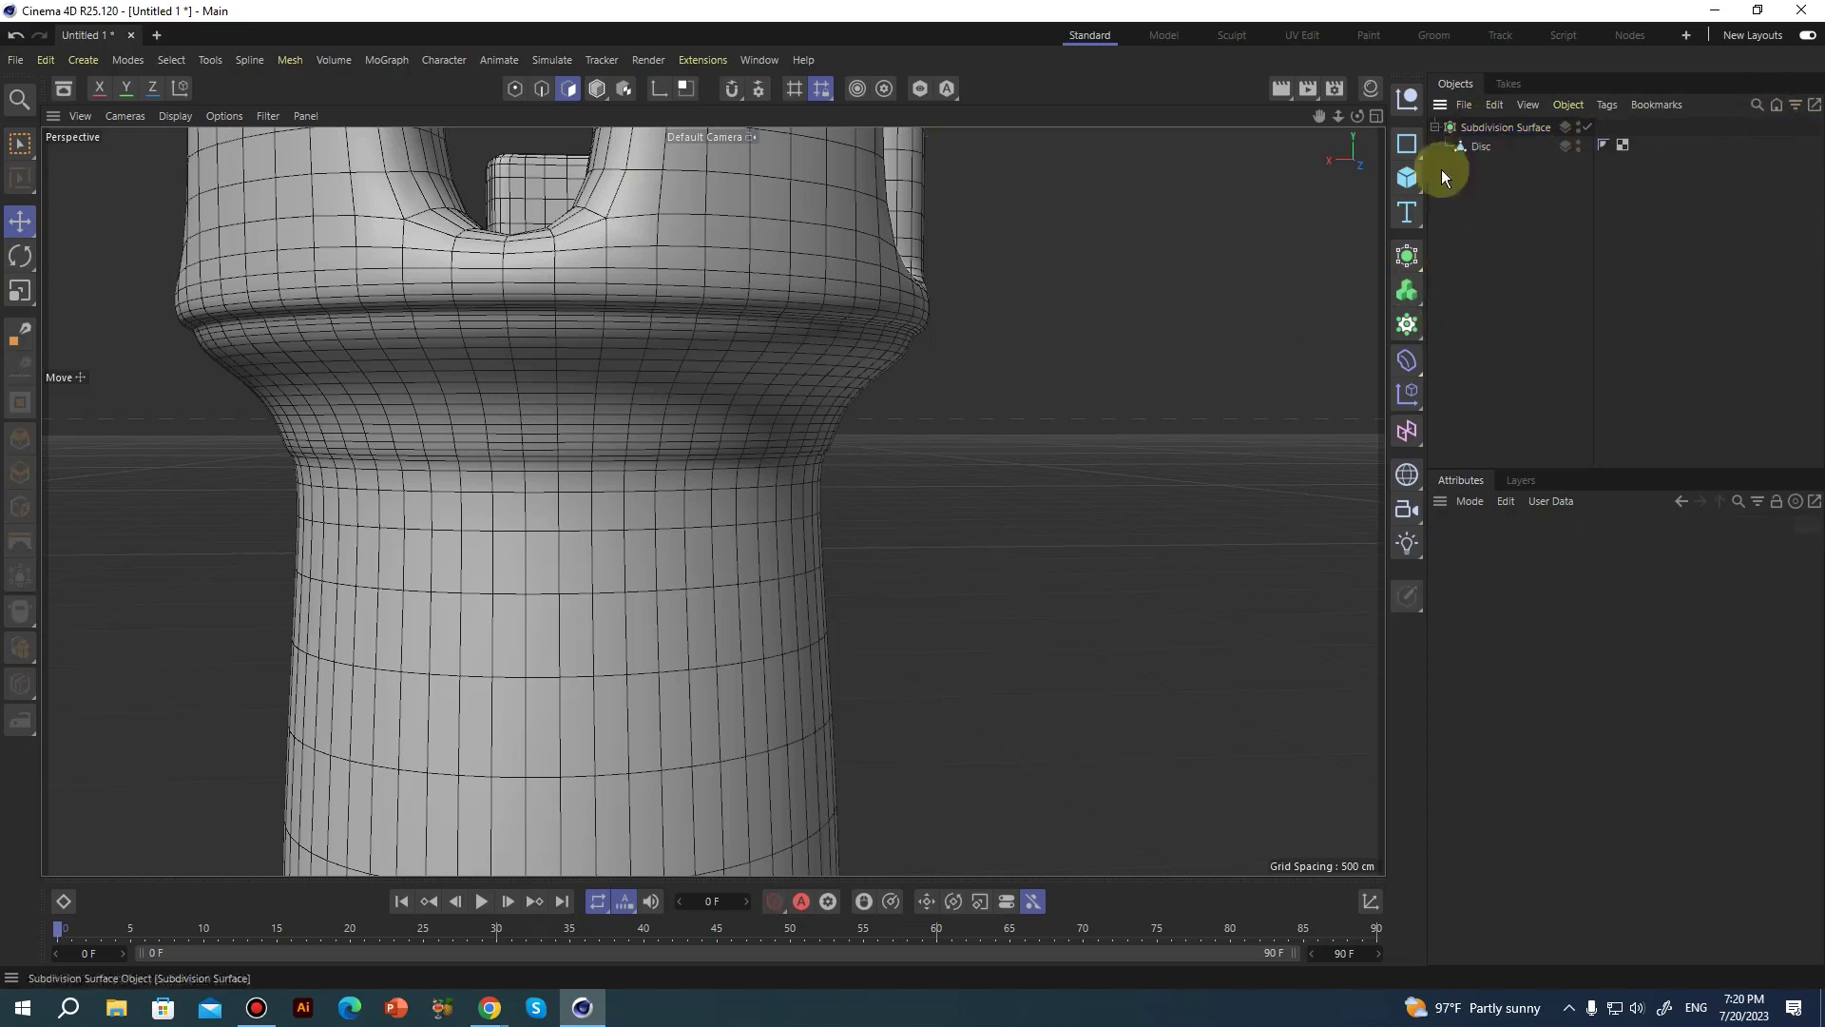
Select a front polygon of the disc mesh in the short row directly below the rook's flared collar.
left_click_drag(521, 276, 950, 495, "alt")
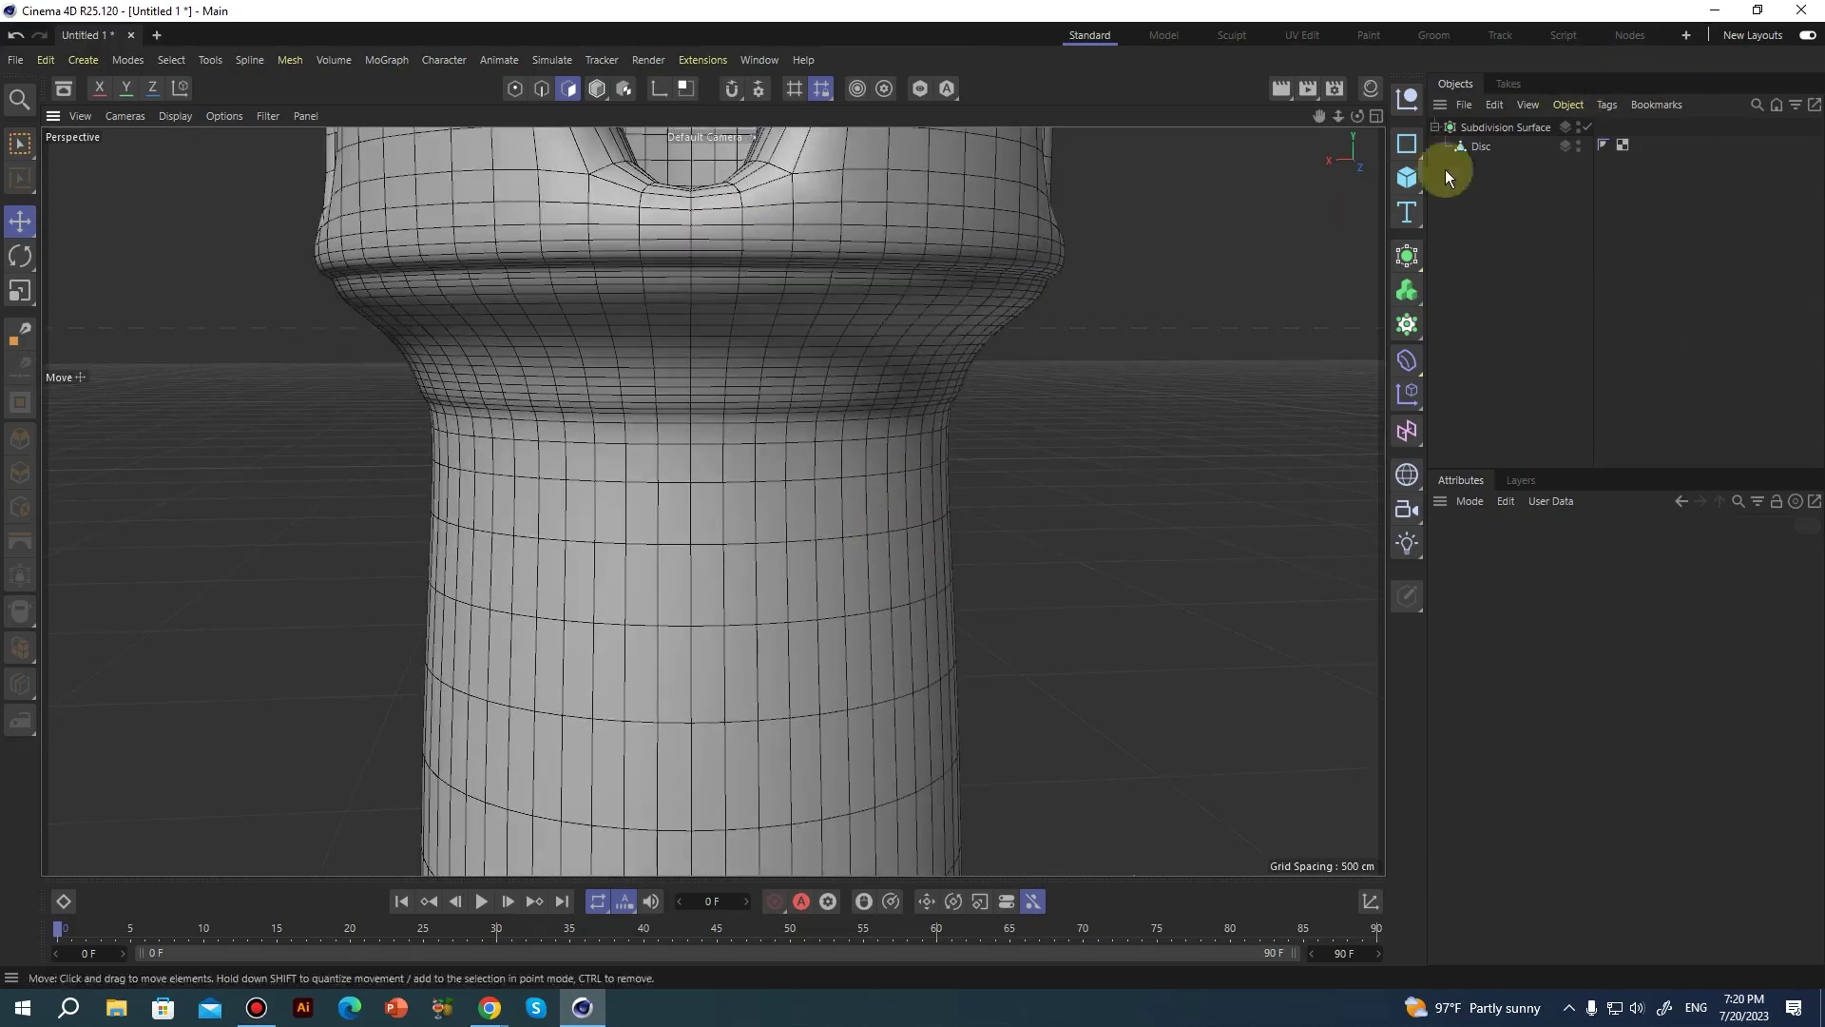
left_click(1479, 145)
left_click(696, 566)
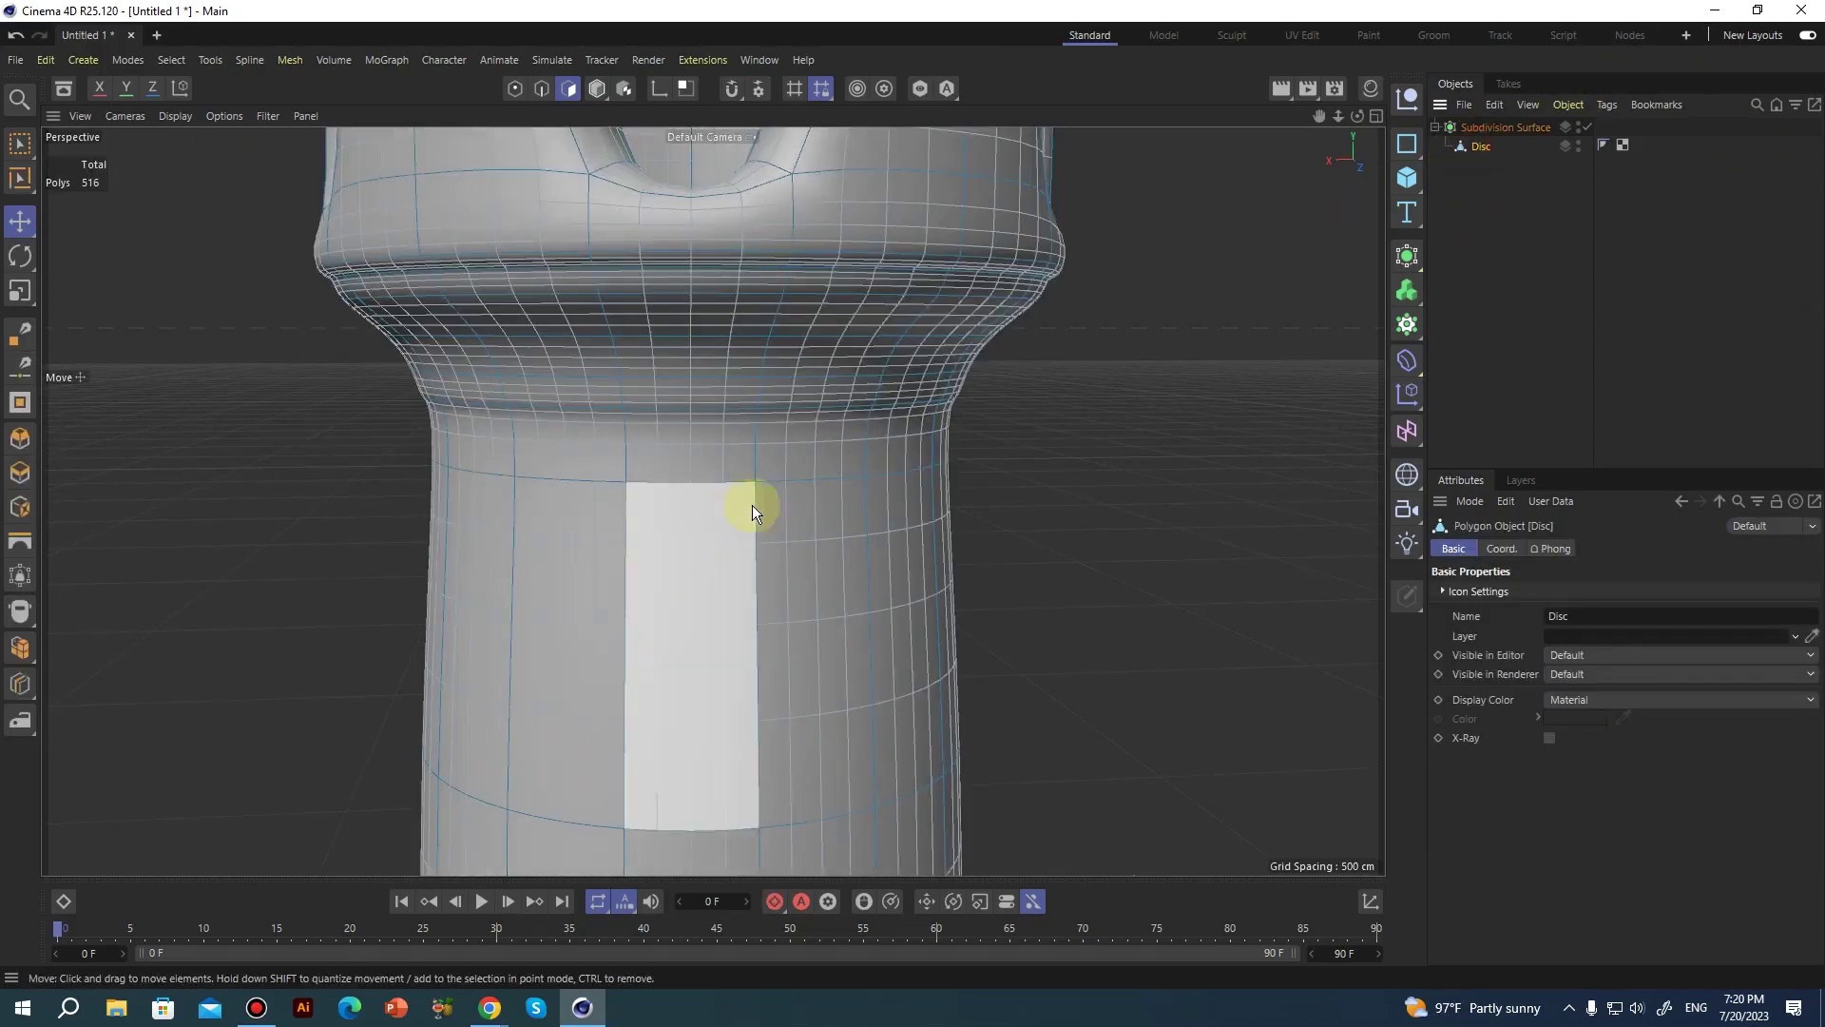
left_click(727, 456)
left_click(827, 447)
left_click(891, 439)
left_click(710, 449)
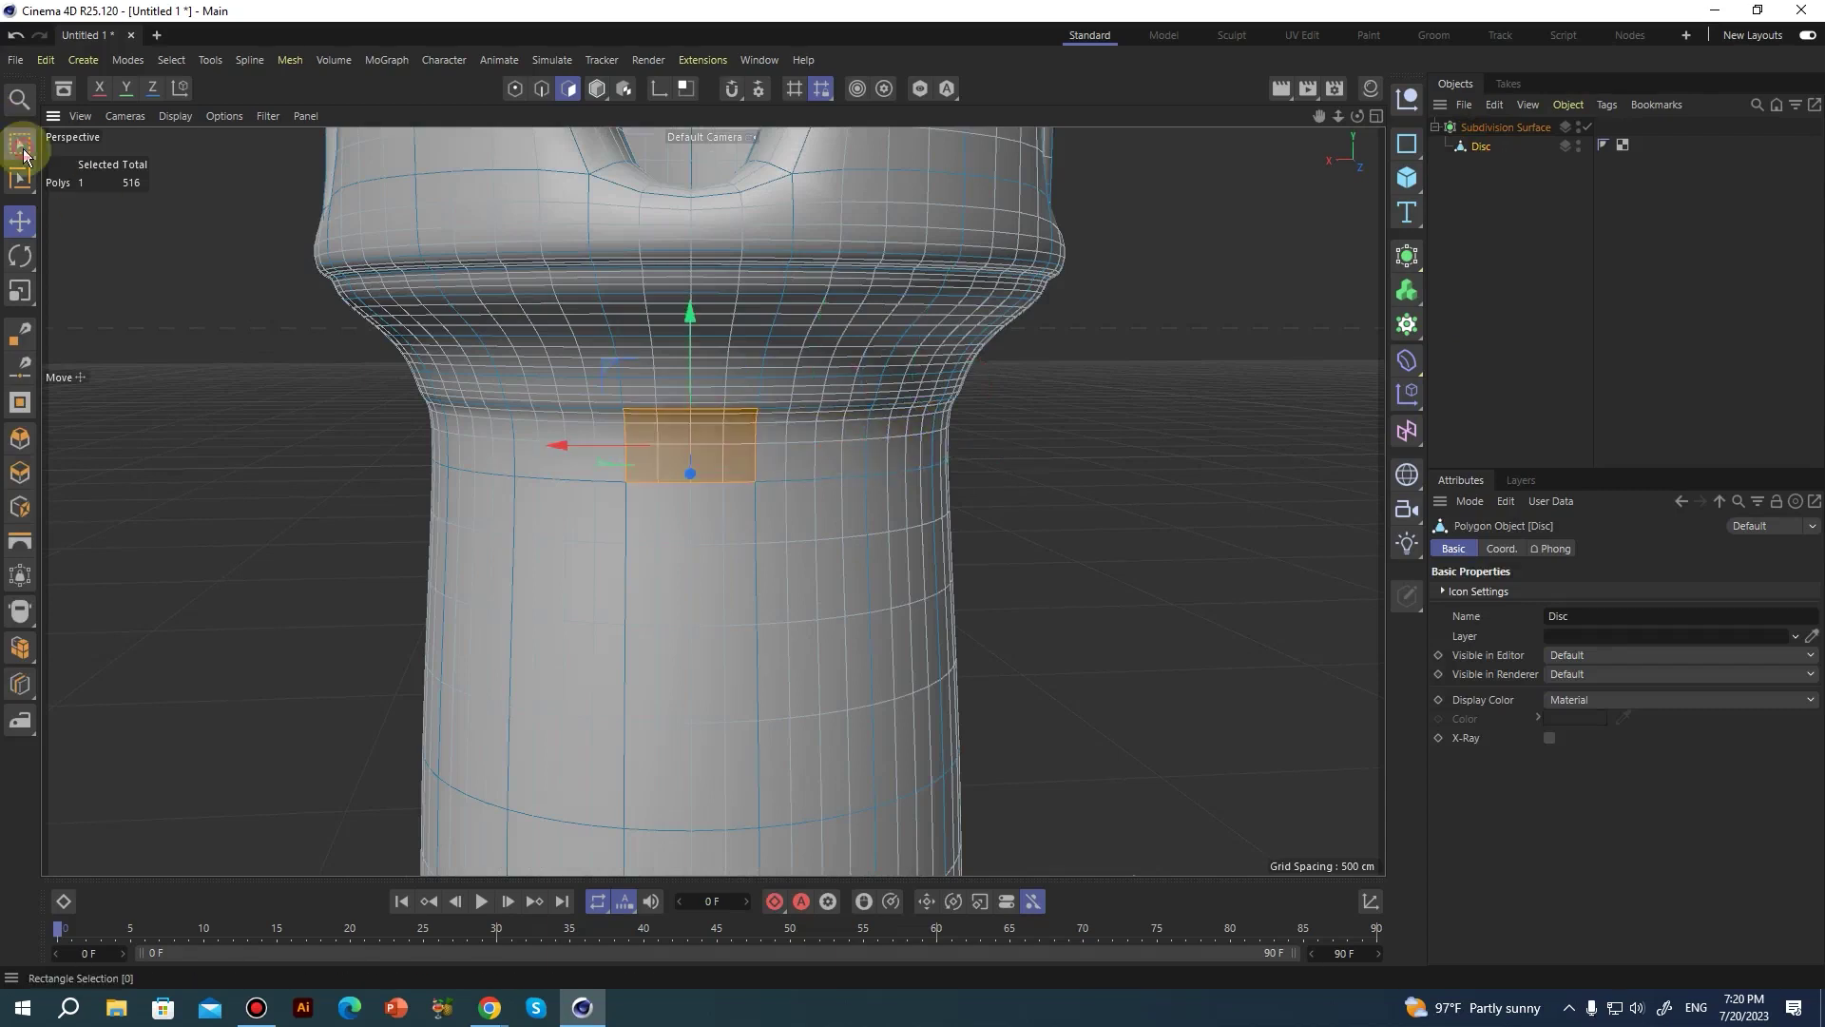
Try to select the short polygon row below the flared collar all around with Rectangle Selection, including hidden polygons.
left_click(24, 150)
left_click_drag(403, 438, 1087, 536, "alt")
left_click_drag(657, 301, 404, 382, "alt")
left_click_drag(1184, 276, 1159, 306, "alt")
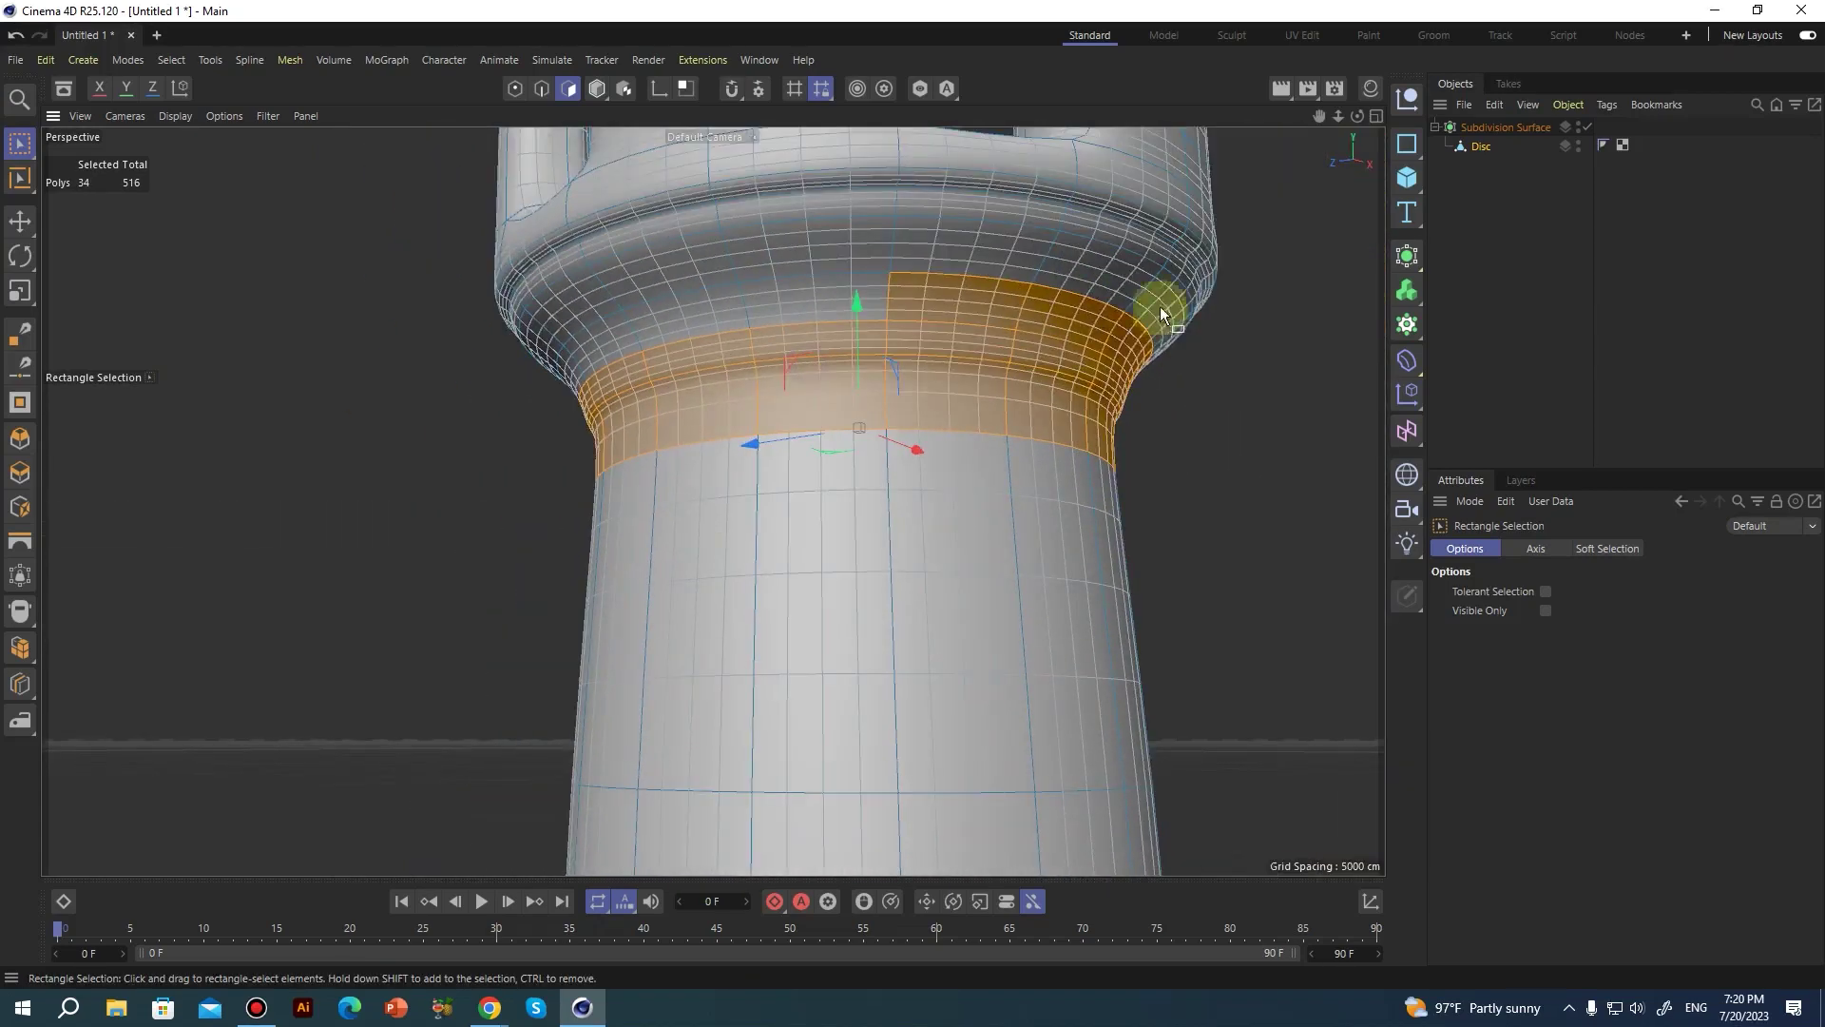
left_click_drag(1028, 336, 639, 403, "alt")
Select the entire short polygon row directly below the flared collar with Loop Selection.
left_click(20, 221)
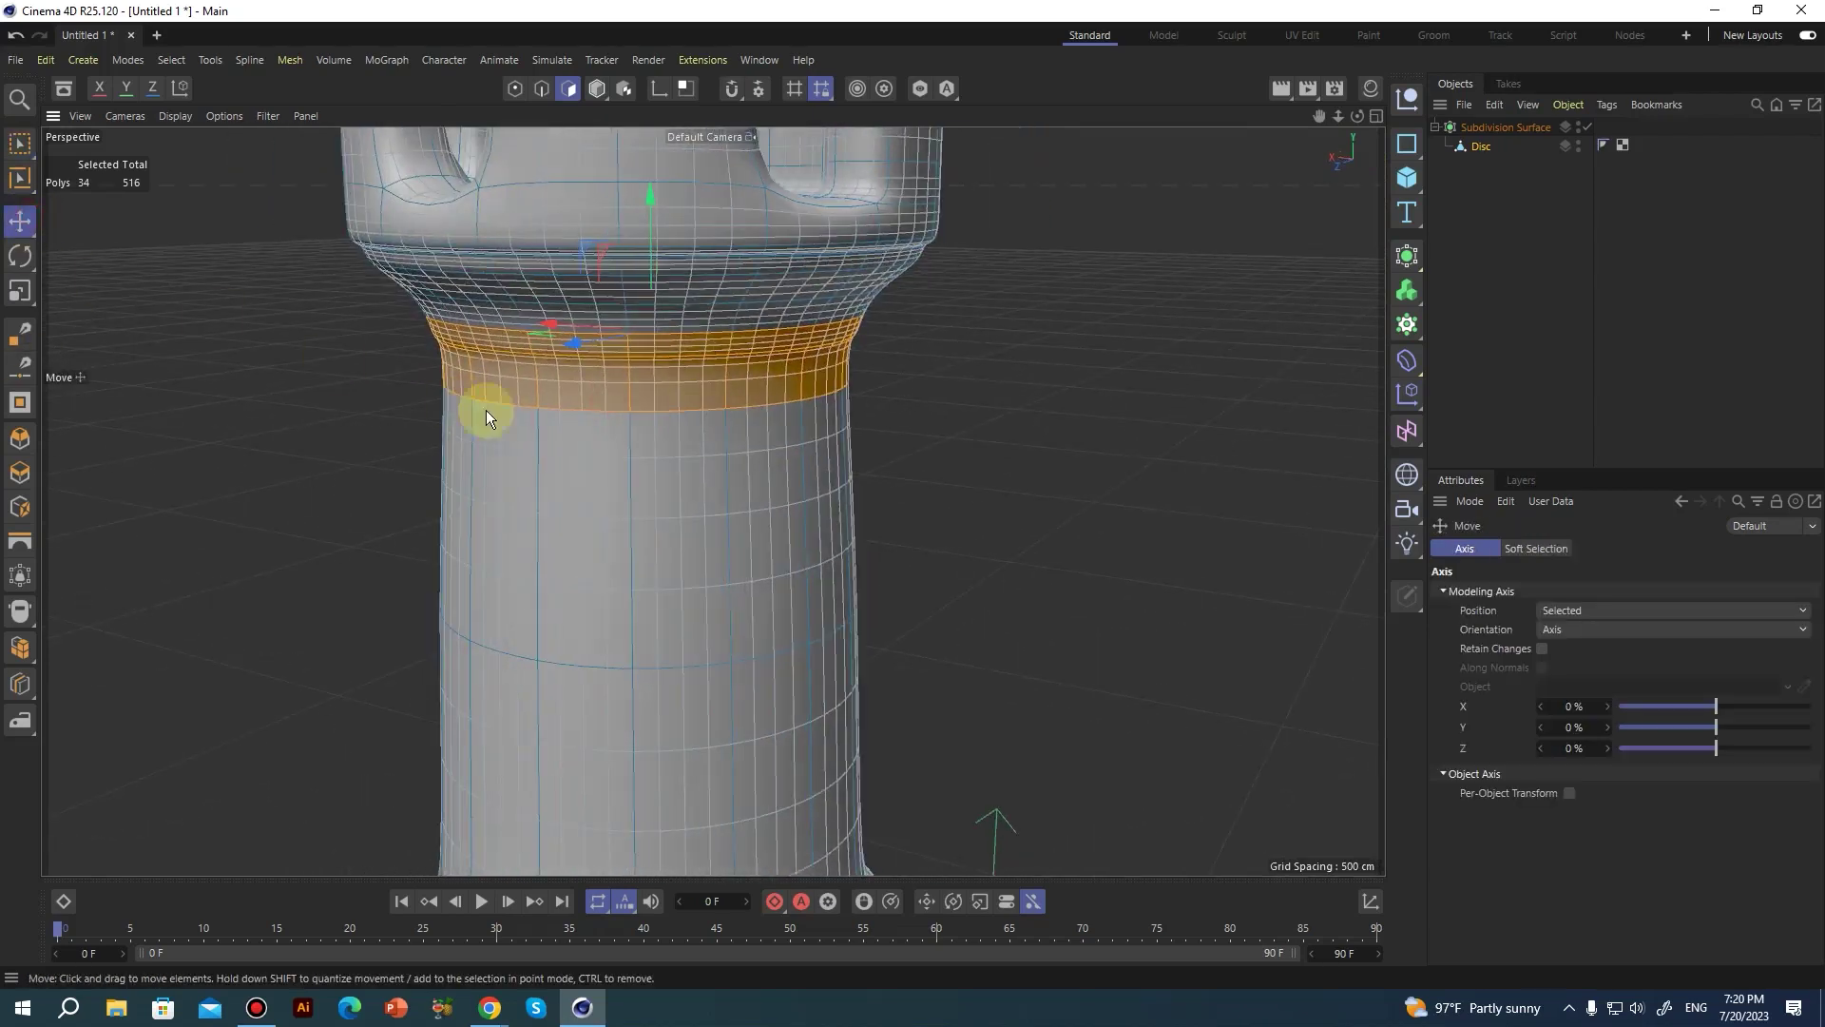
left_click(582, 386)
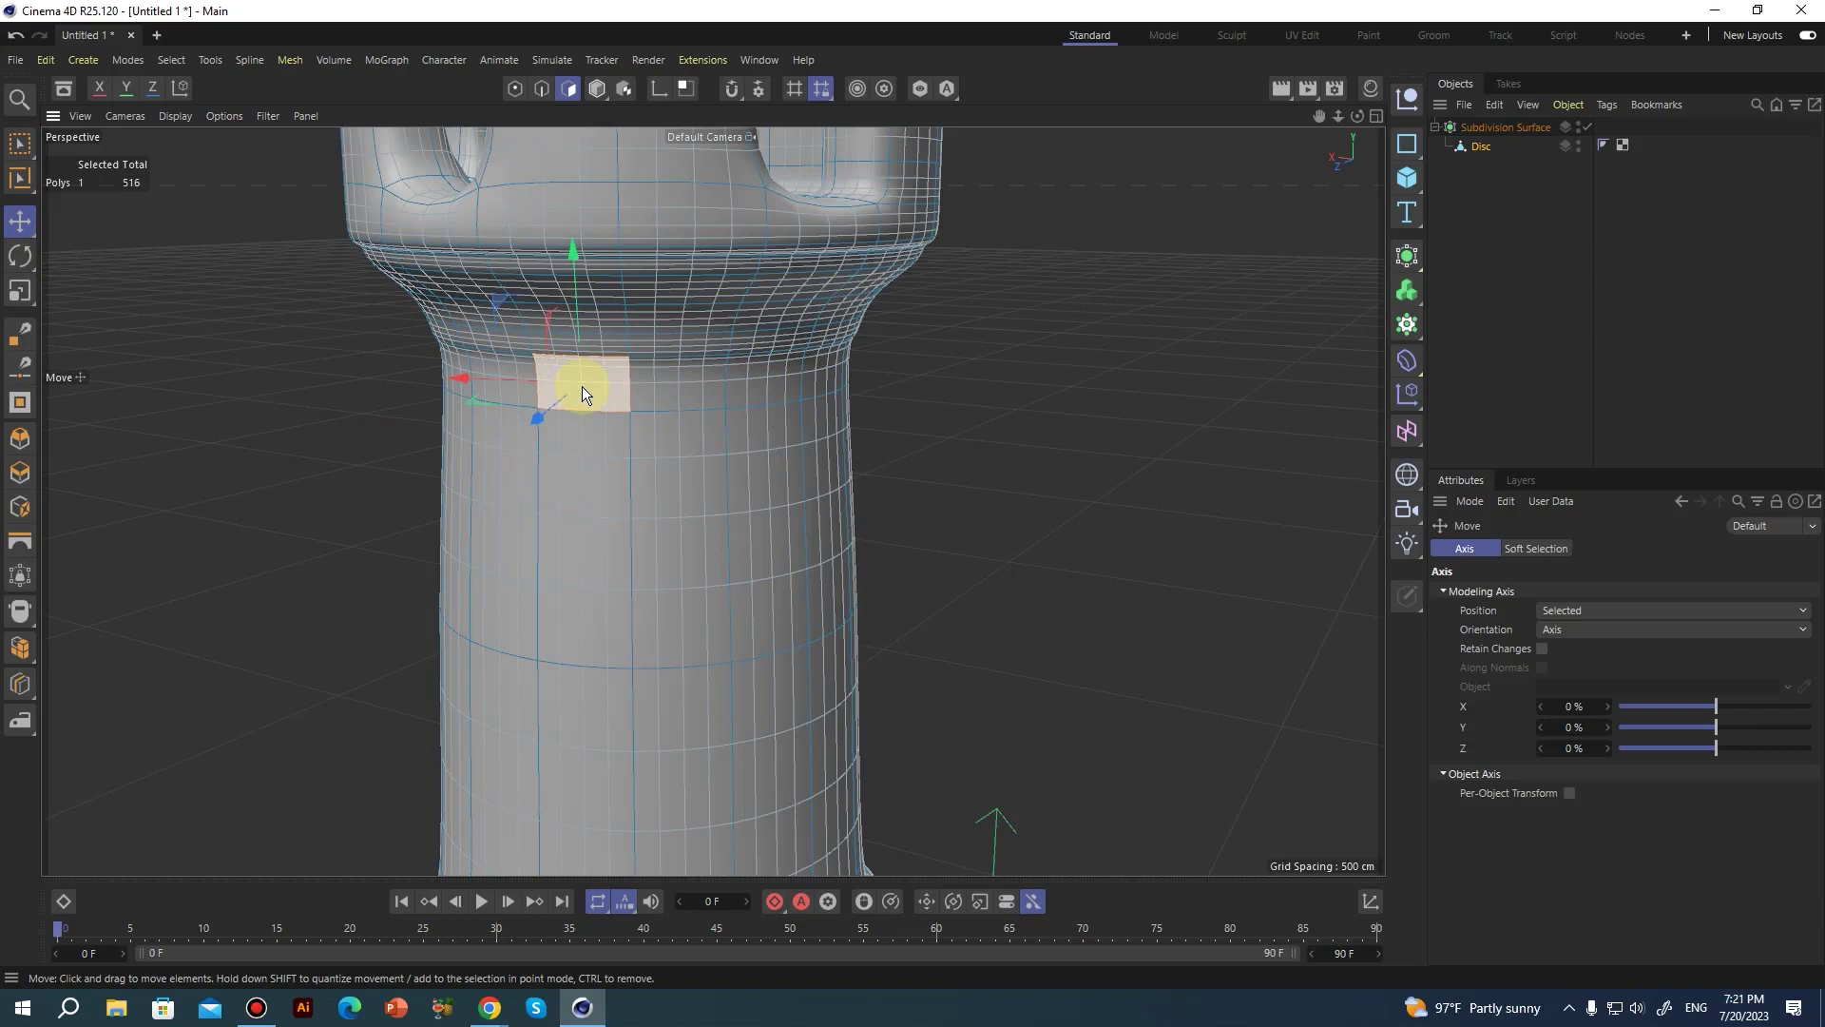
key("u")
key("l")
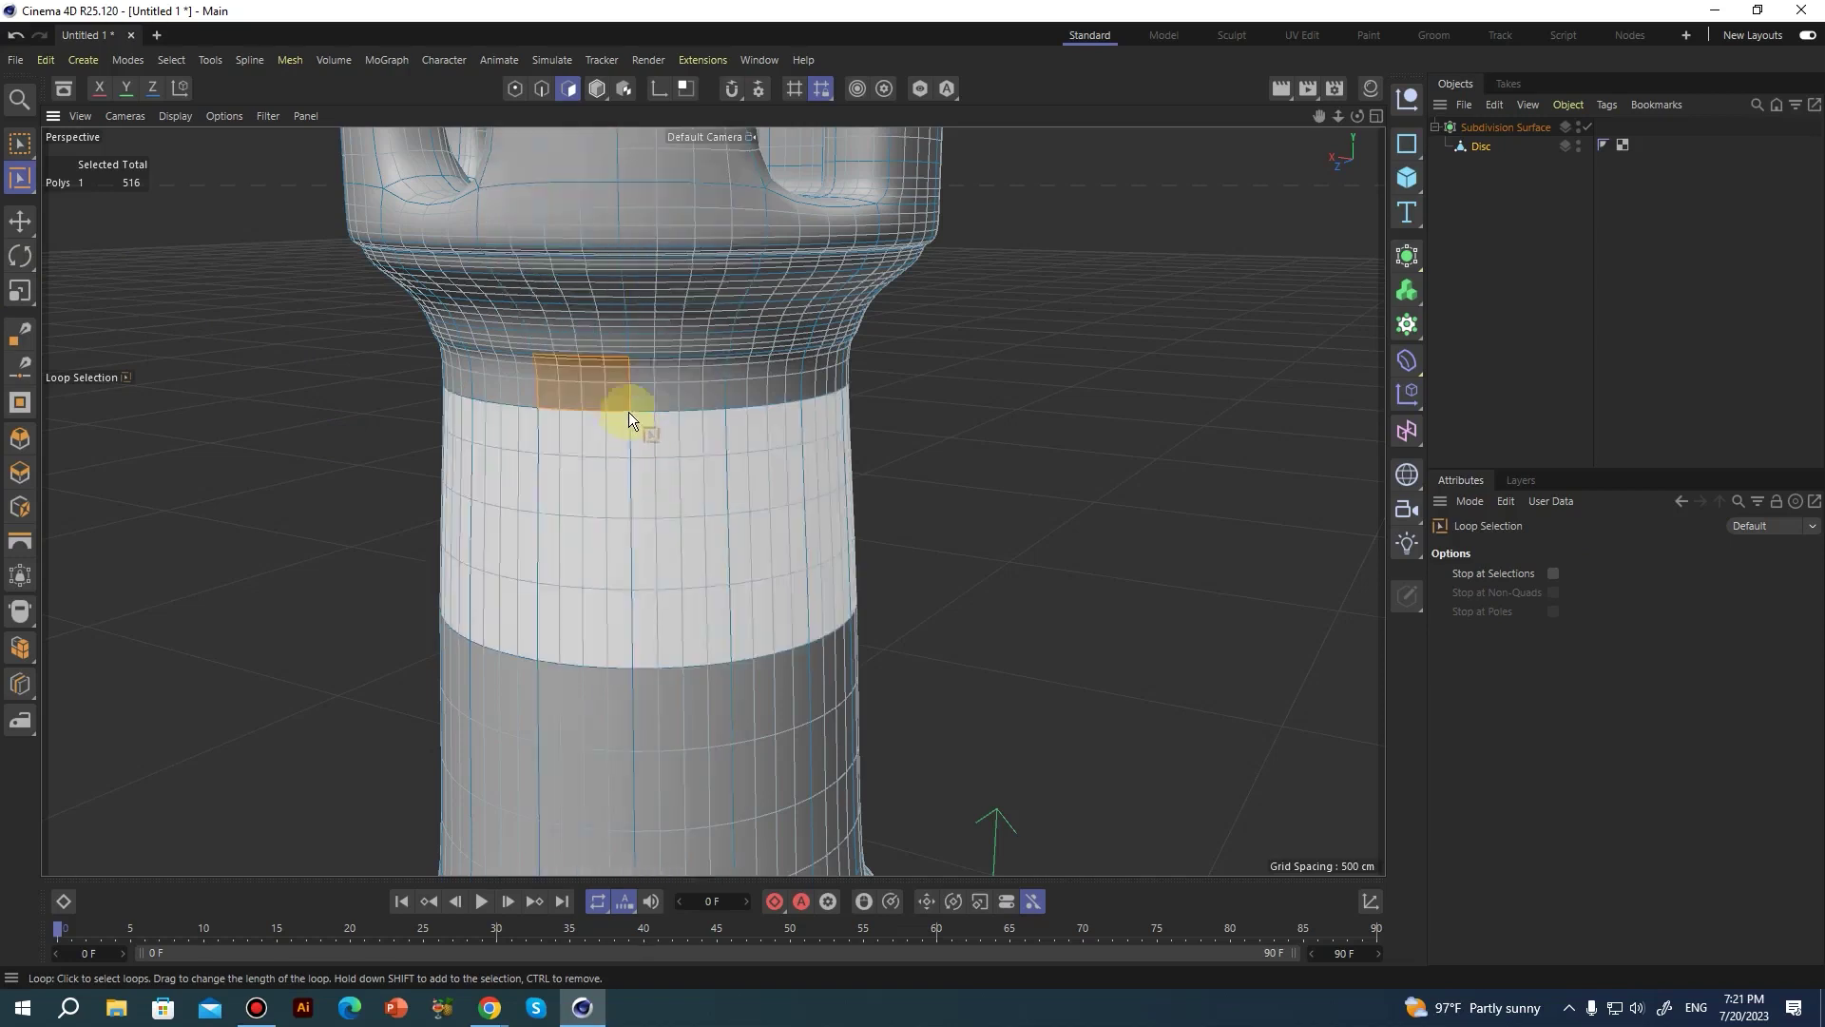
left_click(637, 394)
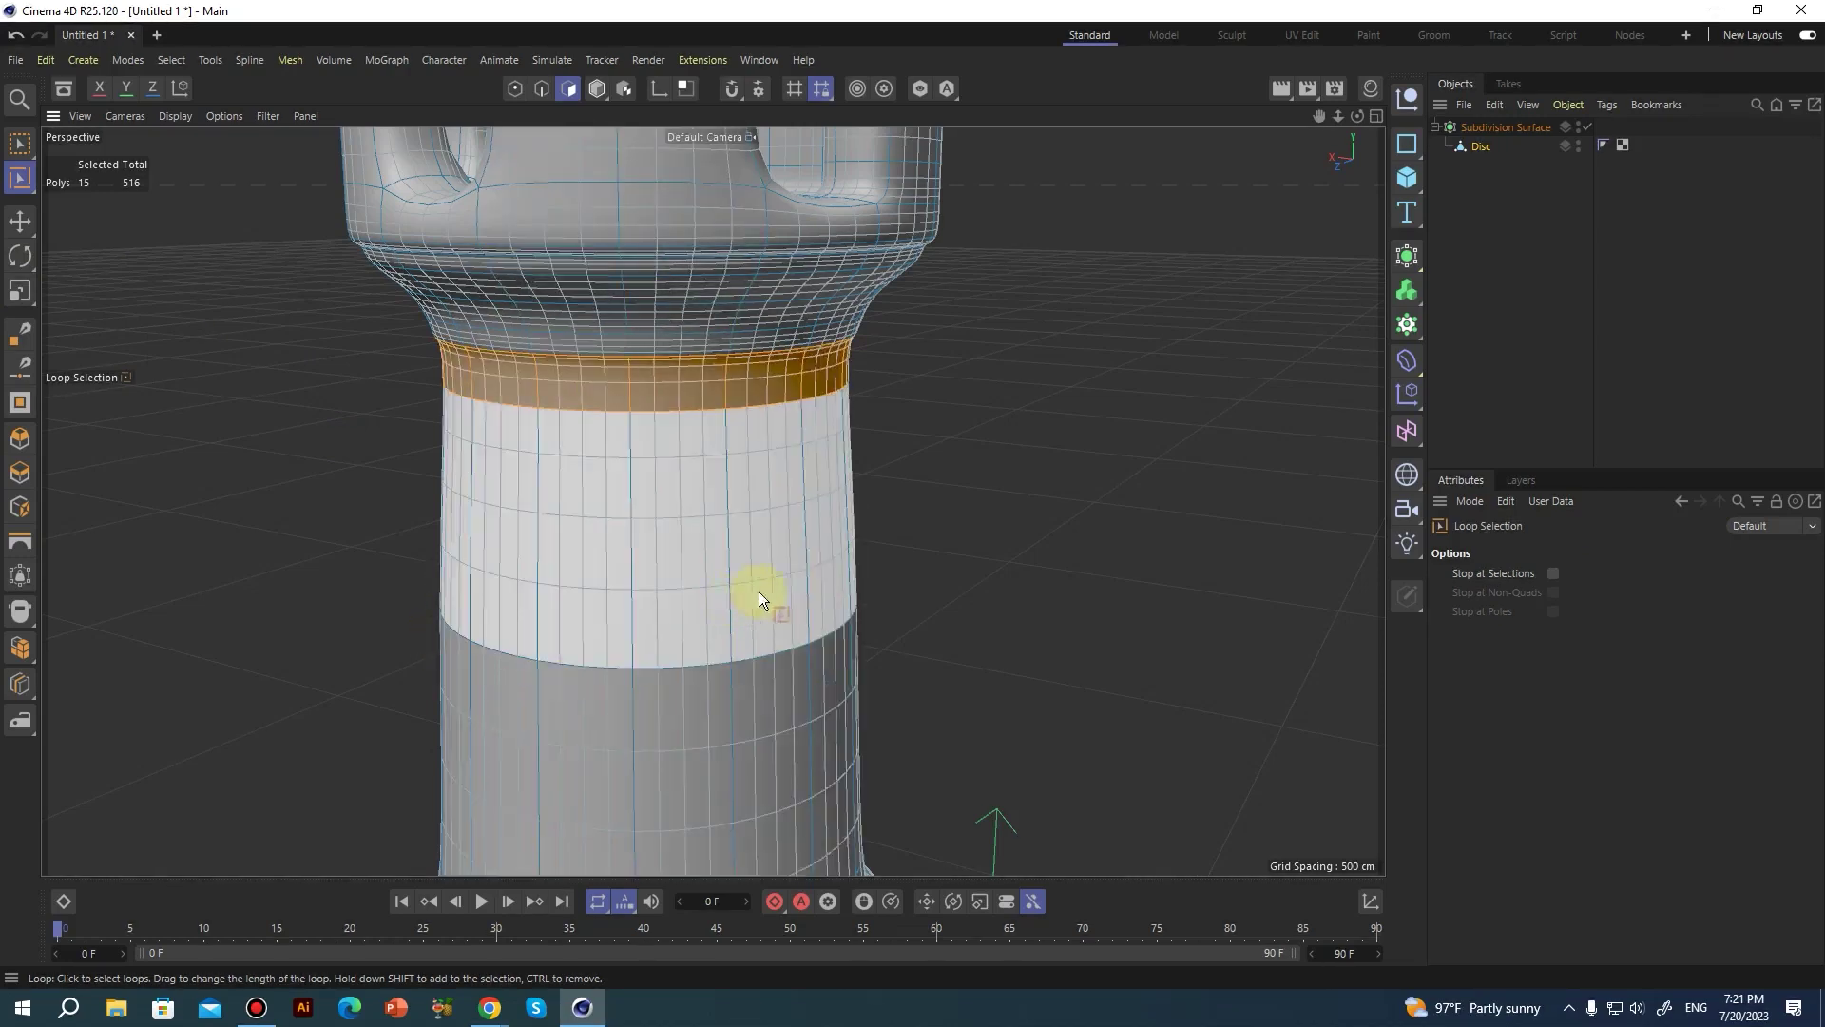
Add the taller polygon row of the upper shaft, just below the selected row, to the loop selection.
left_click_drag(751, 595, 694, 559, "alt")
right_click_drag(694, 559, 562, 445, "alt")
middle_click_drag(561, 445, 469, 195, "alt")
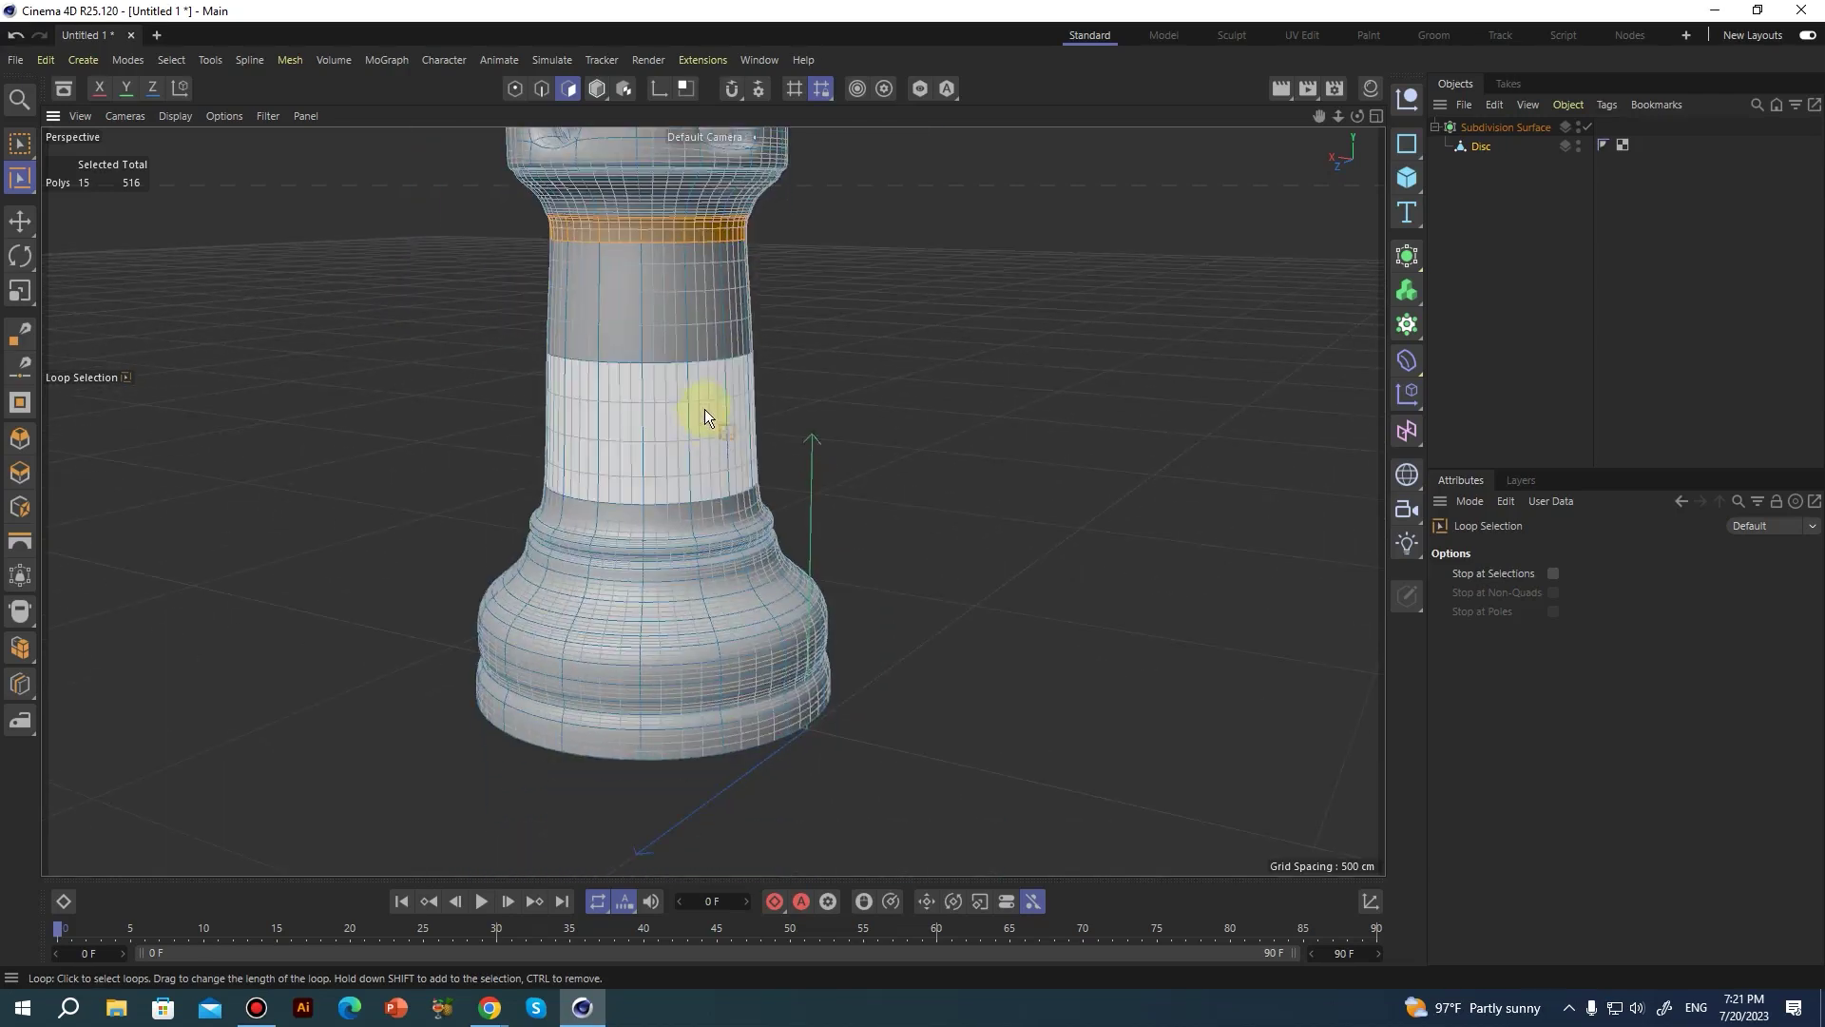
left_click(695, 329, "shift")
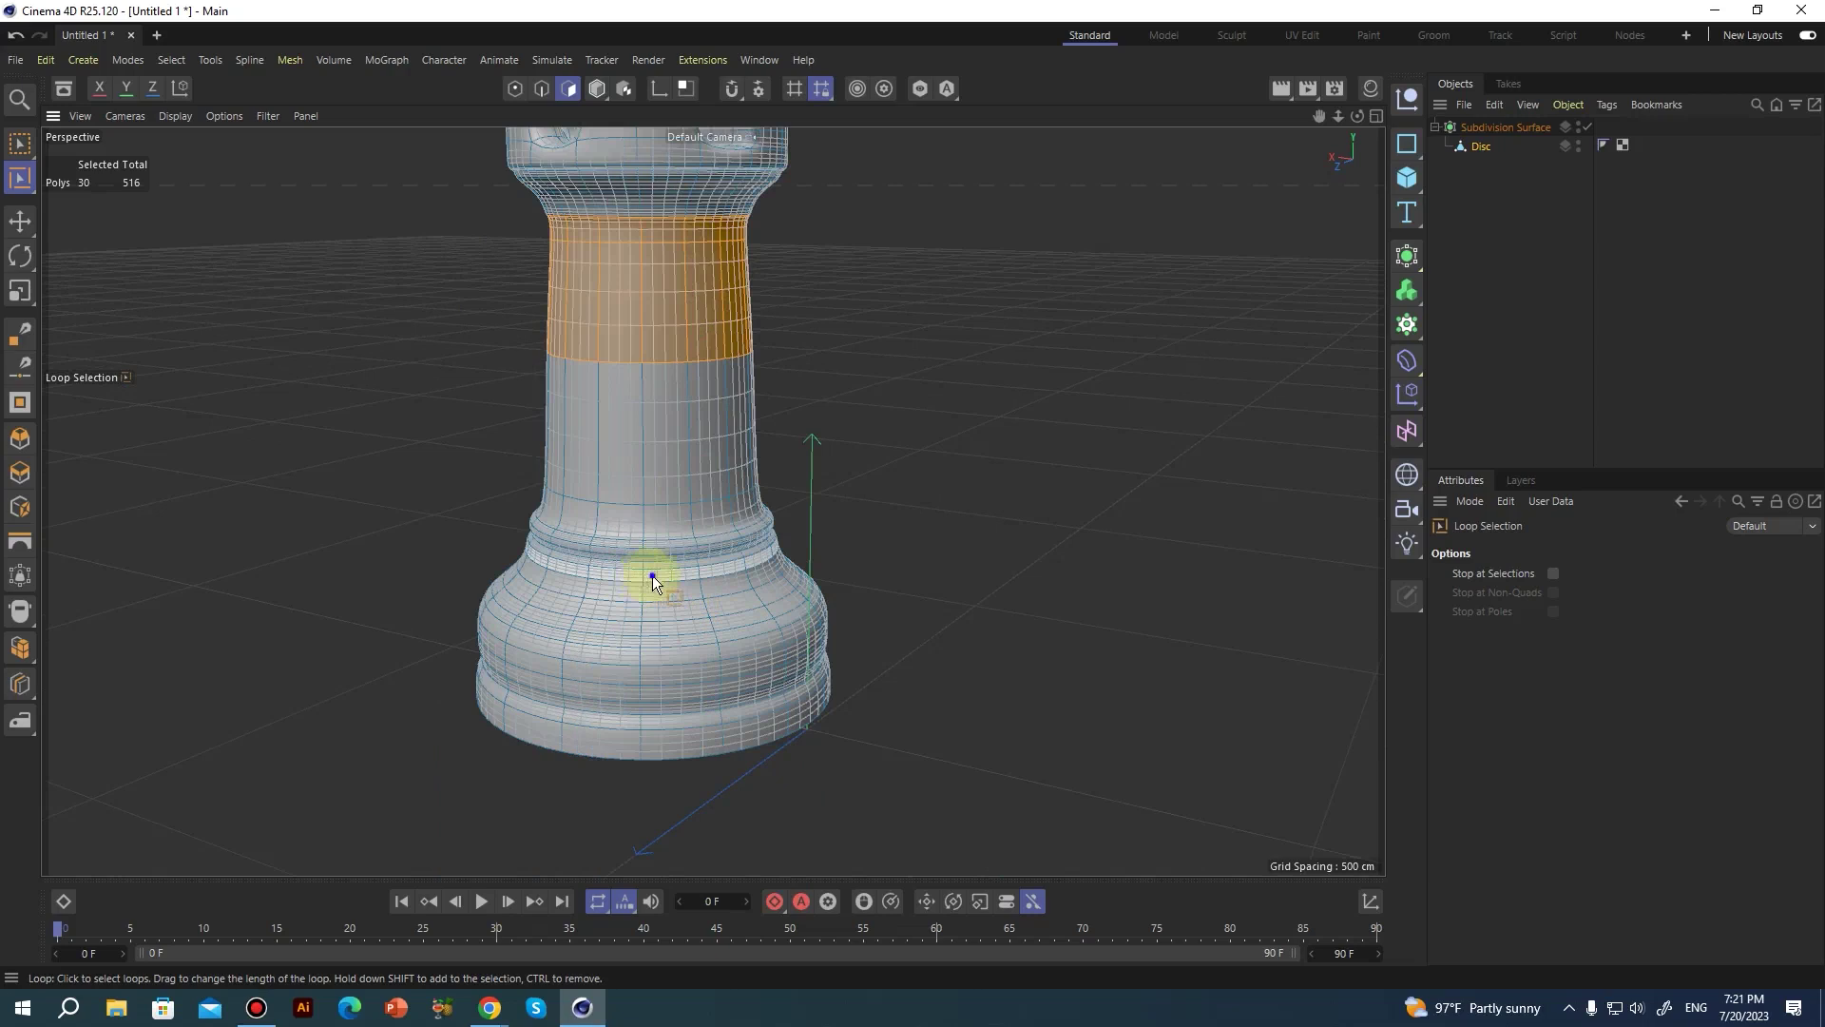
Replace the selection with one vertical polygon loop running from the base up through the shaft.
right_click_drag(649, 576, 834, 570, "alt")
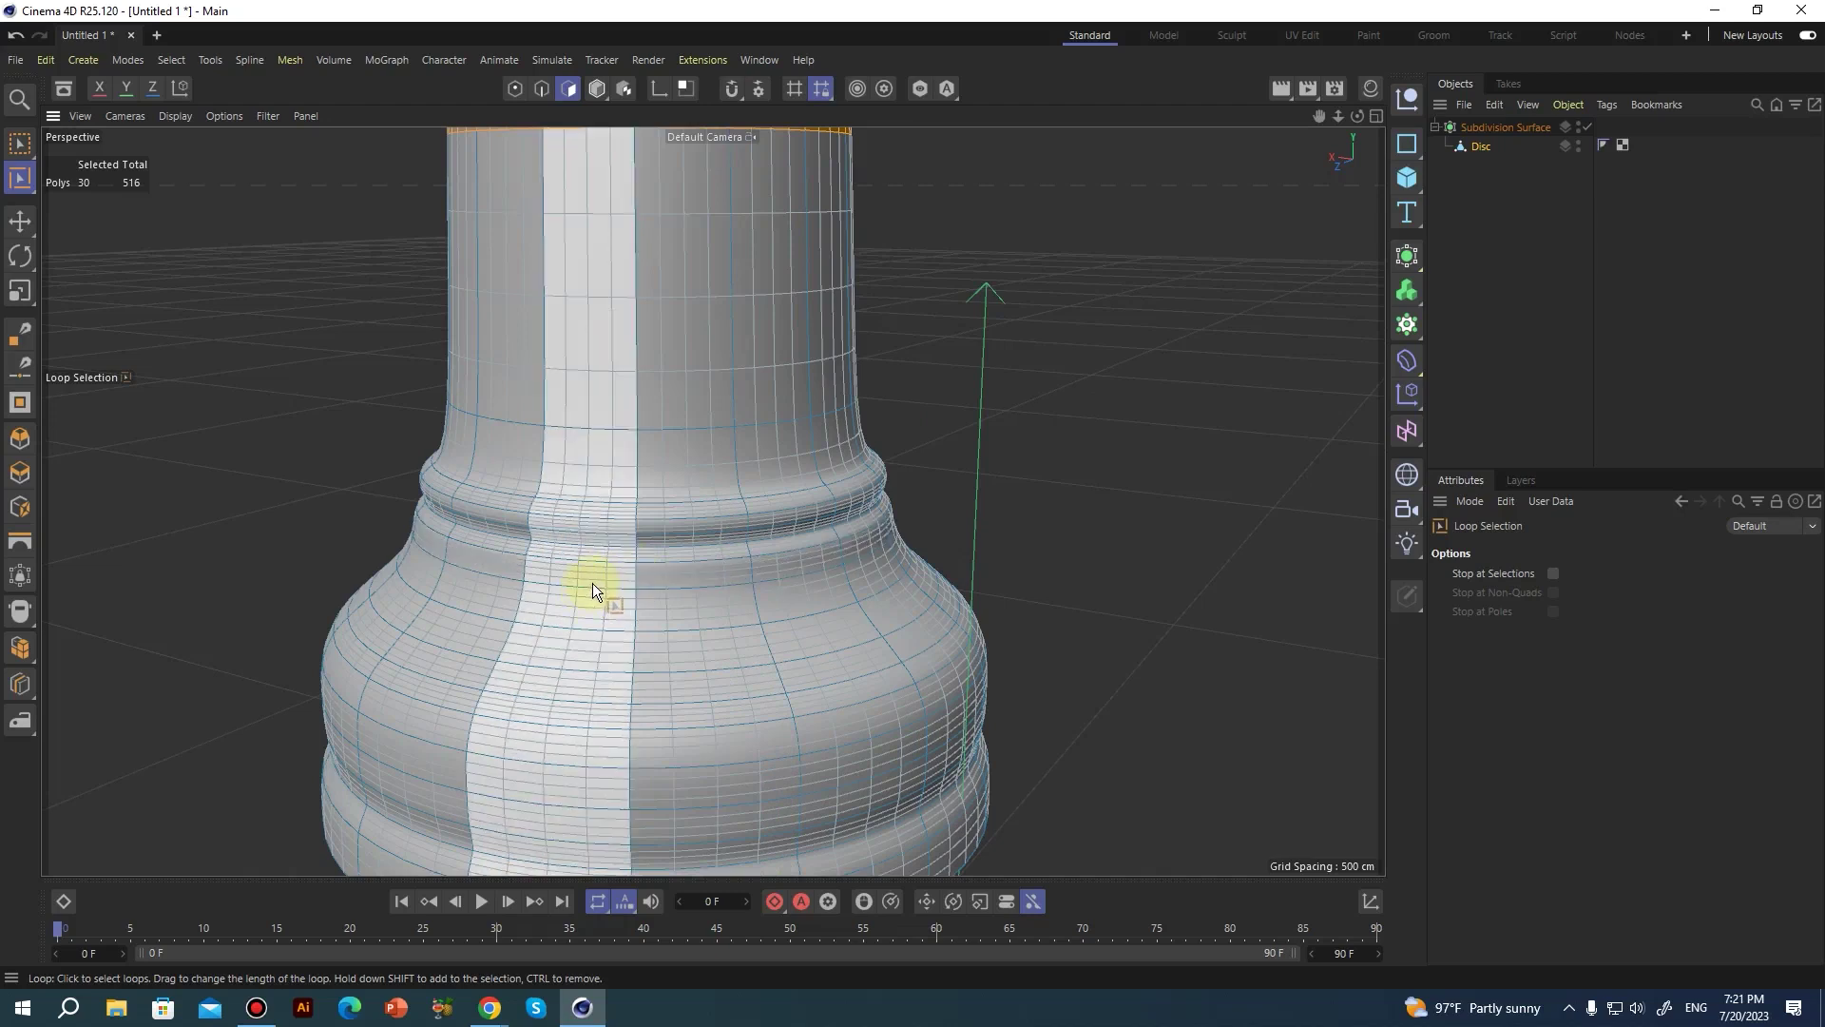
left_click_drag(573, 584, 621, 611, "alt")
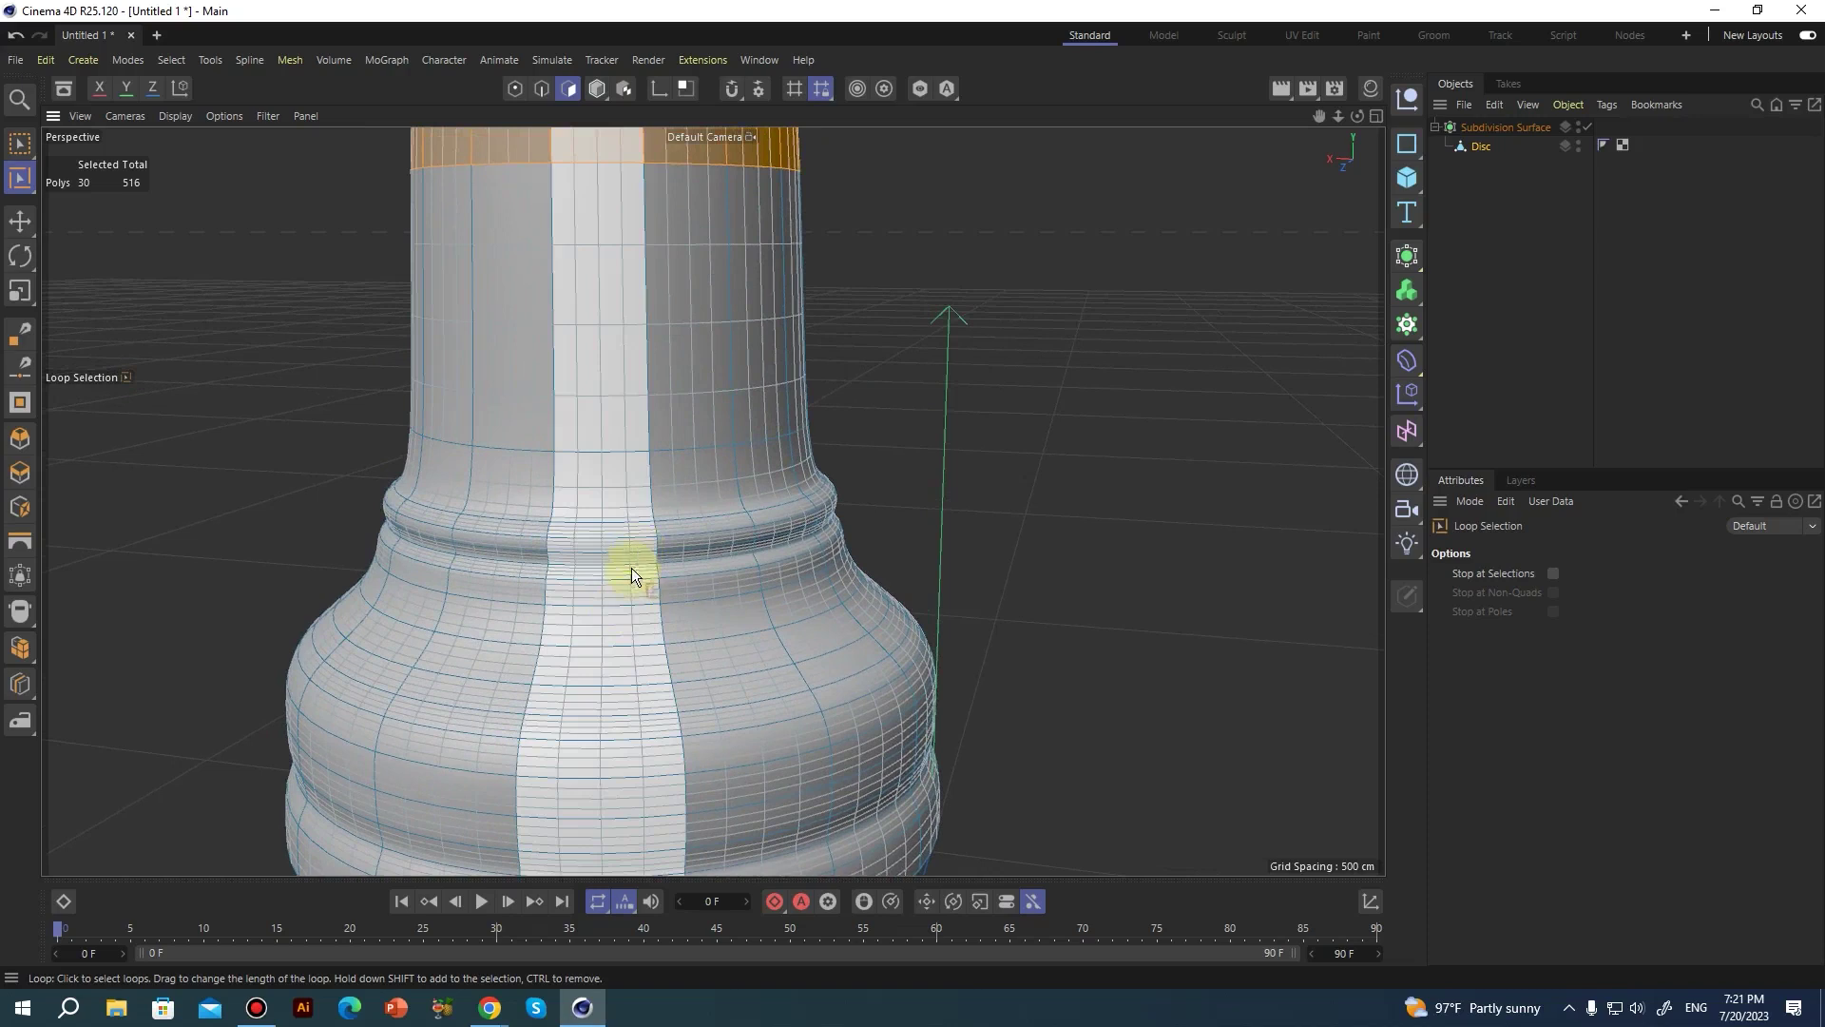
left_click(601, 595)
right_click_drag(647, 609, 534, 608, "alt")
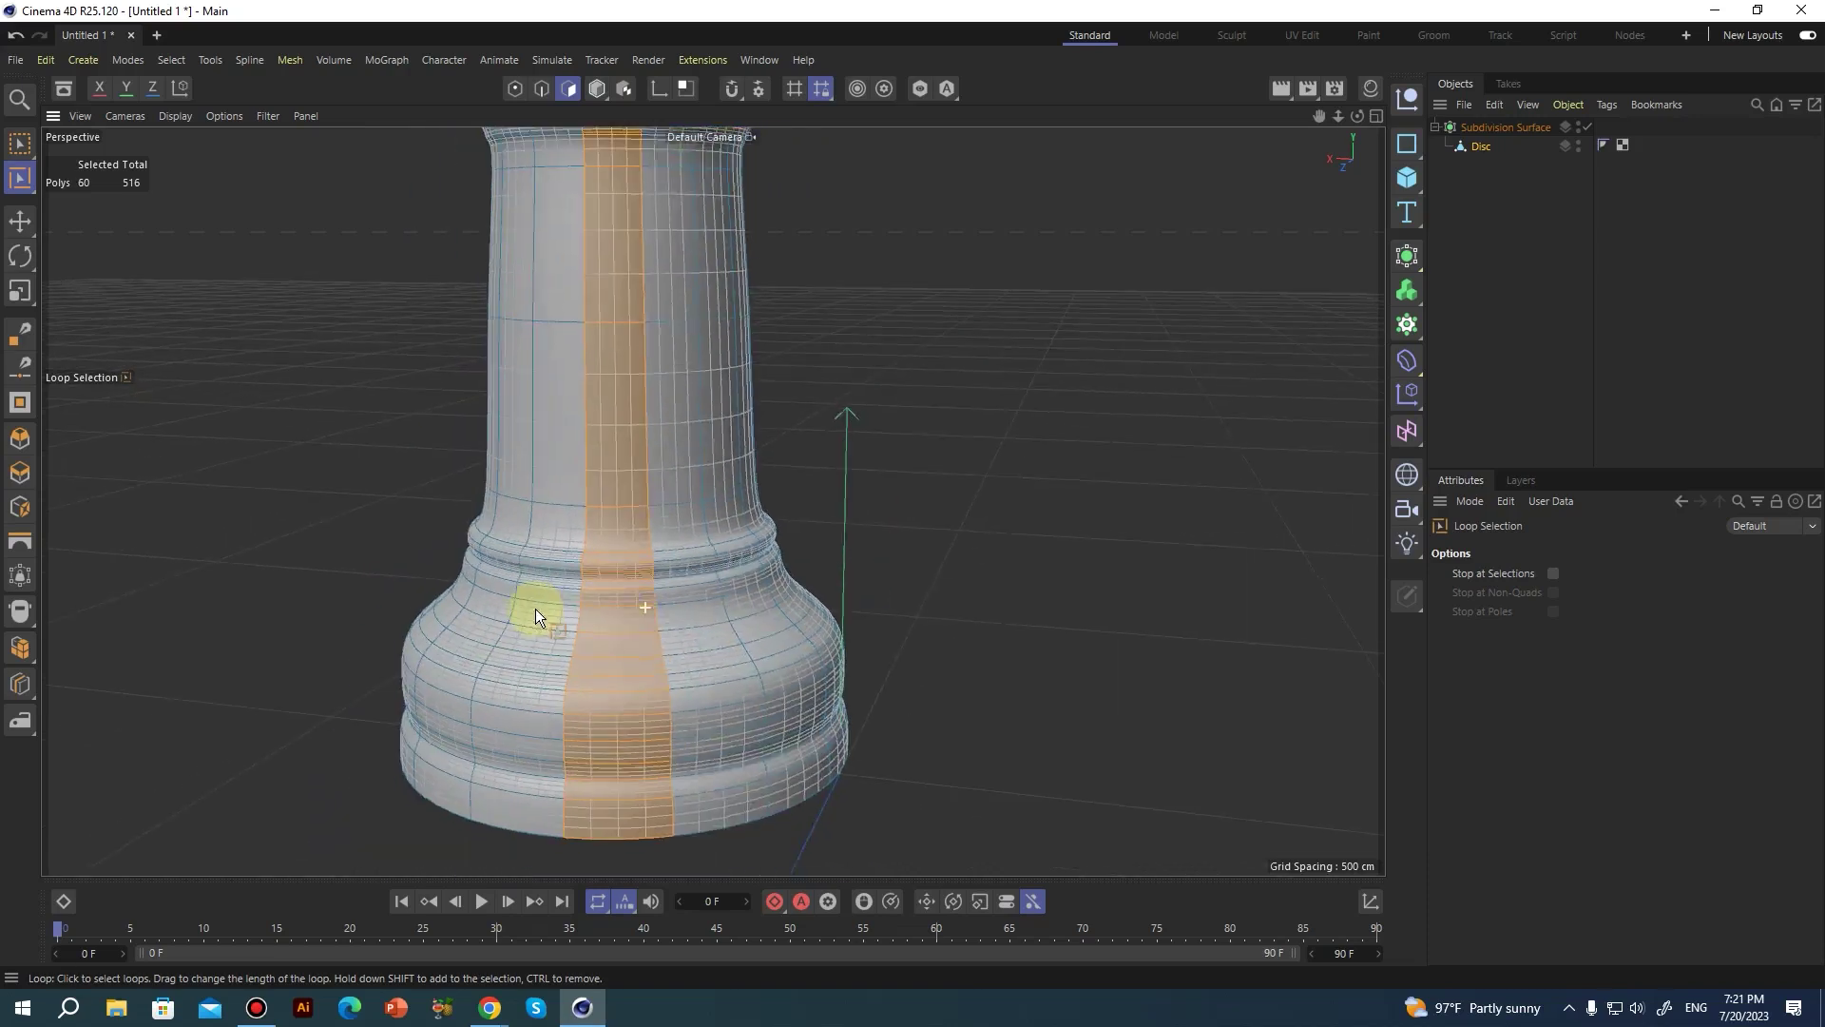
Add three more vertical polygon loops around the rook to the selection, leaving gaps between them.
left_click(730, 593, "shift")
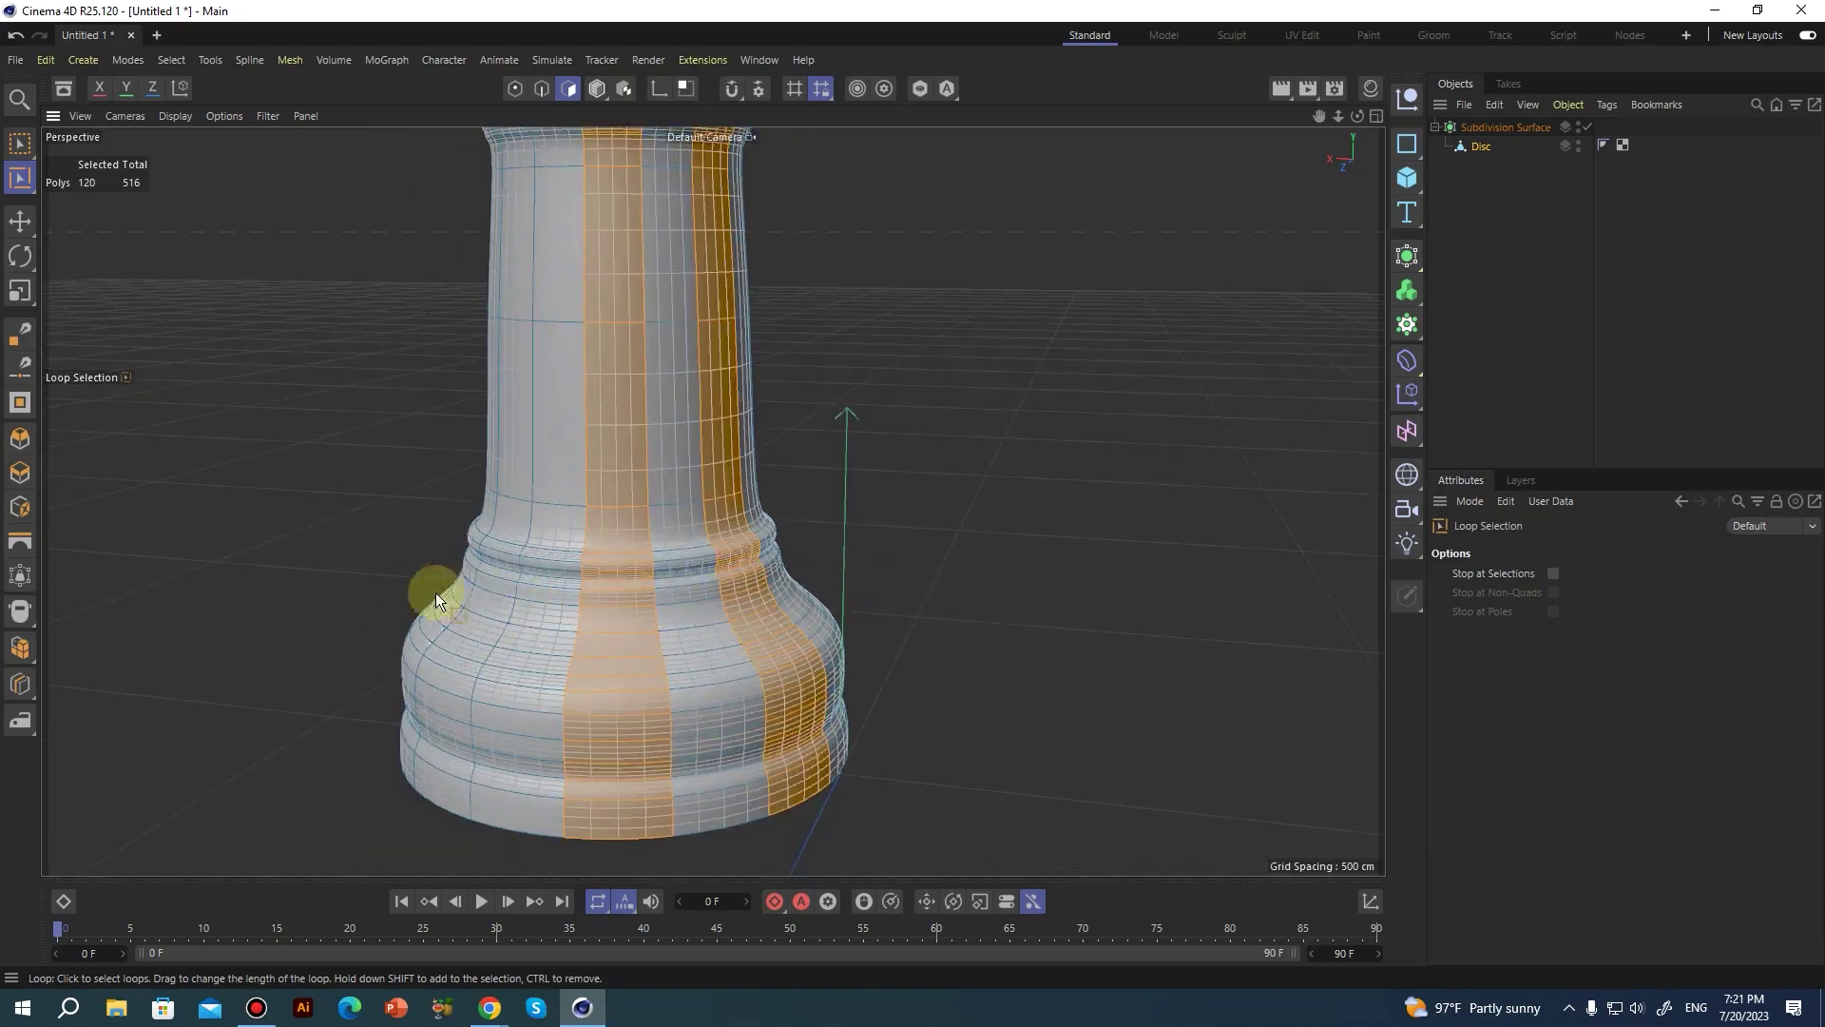
left_click(486, 592, "shift")
right_click_drag(487, 592, 582, 630, "alt")
left_click_drag(582, 630, 910, 626, "alt")
left_click(922, 635, "shift")
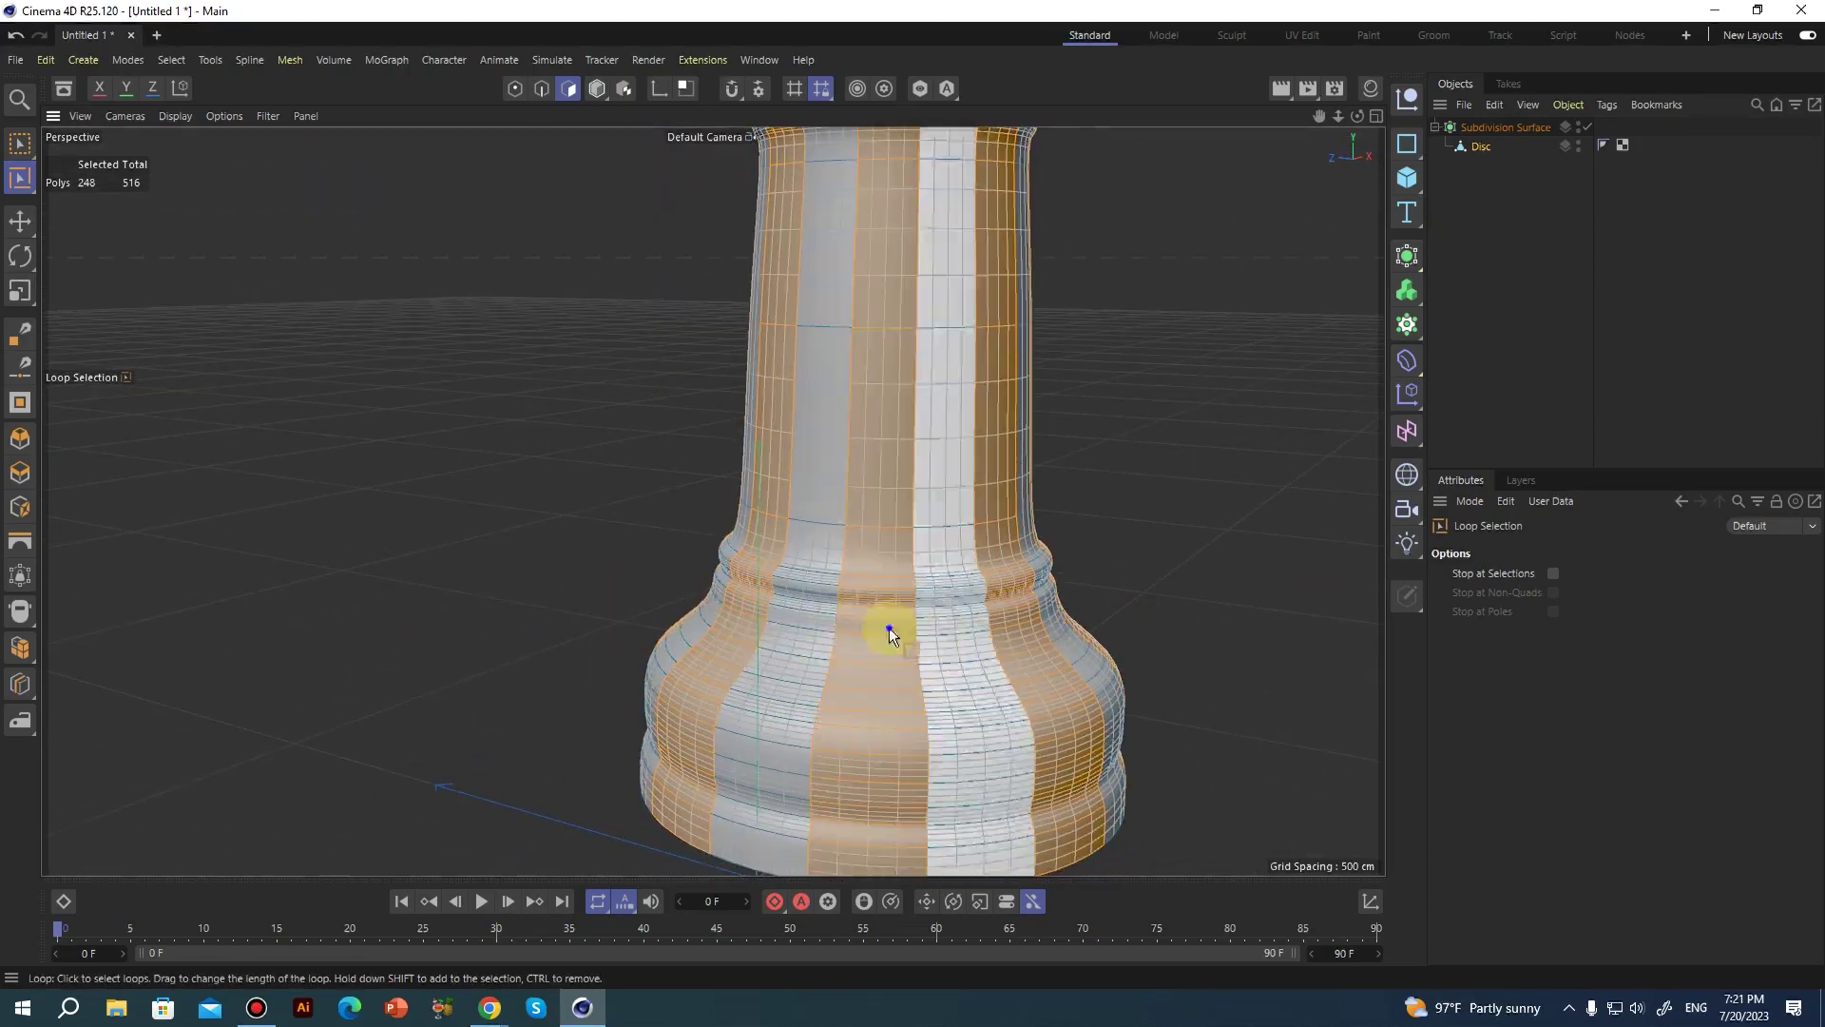
Clear the polygon selection on the rook and switch to the Move tool.
right_click_drag(939, 630, 439, 530, "alt")
middle_click_drag(439, 531, 190, 500, "alt")
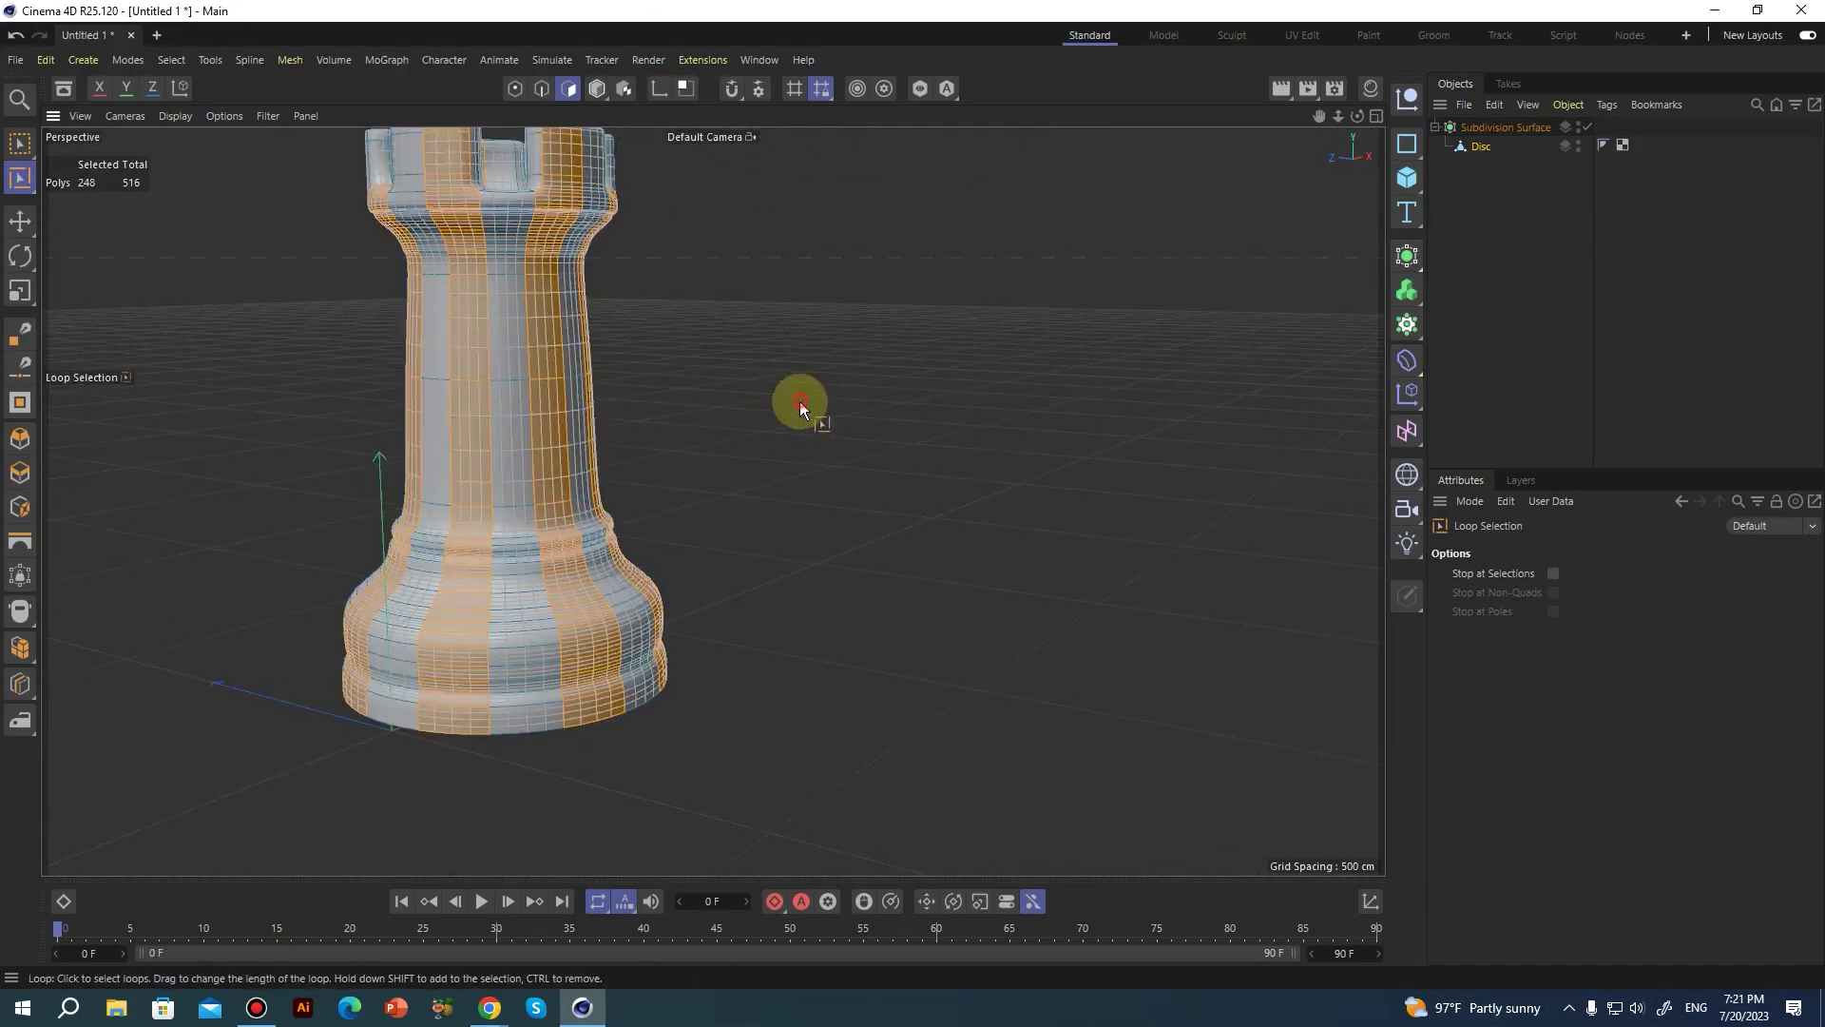
left_click(801, 401)
left_click(536, 387)
scroll(552, 416, "down", 2)
left_click_drag(551, 416, 245, 437, "alt")
middle_click_drag(713, 501, 580, 500, "alt")
scroll(574, 500, "up", 3)
left_click(20, 221)
left_click(329, 377)
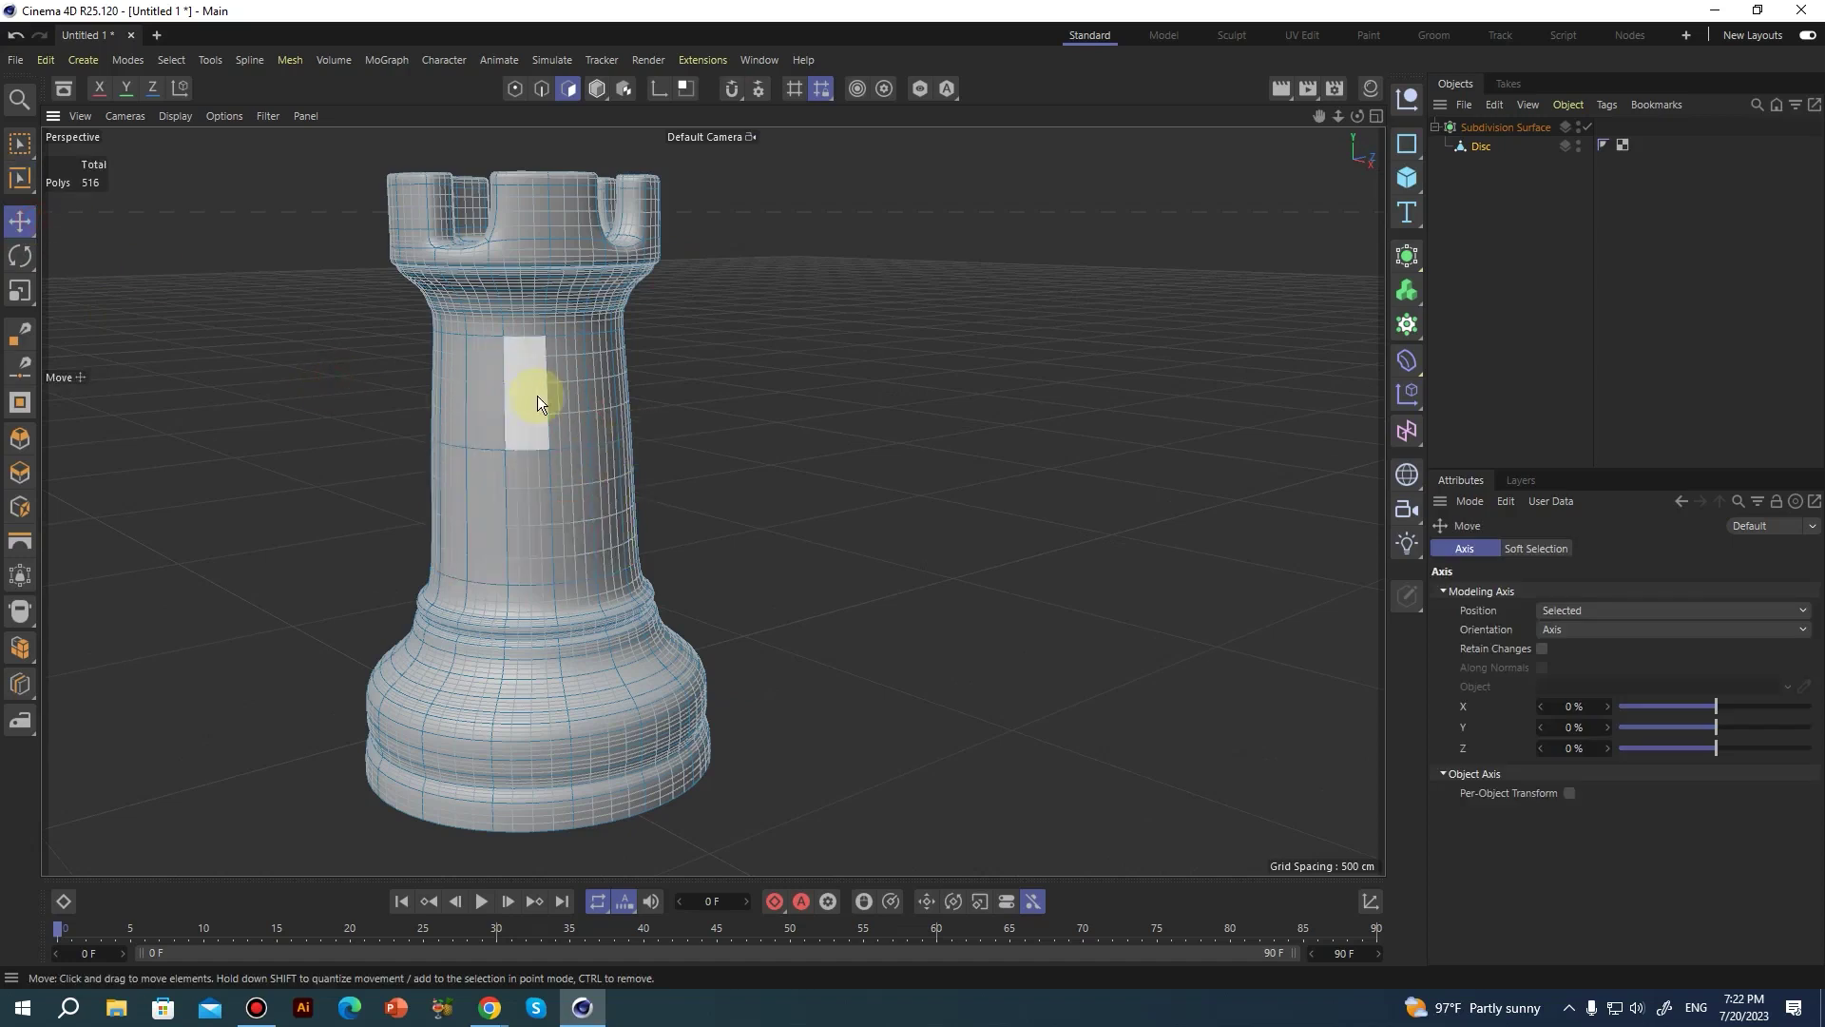
Switch to edge mode and select the ring of short edges where the shaft meets the base molding with Ring Selection.
left_click(546, 93)
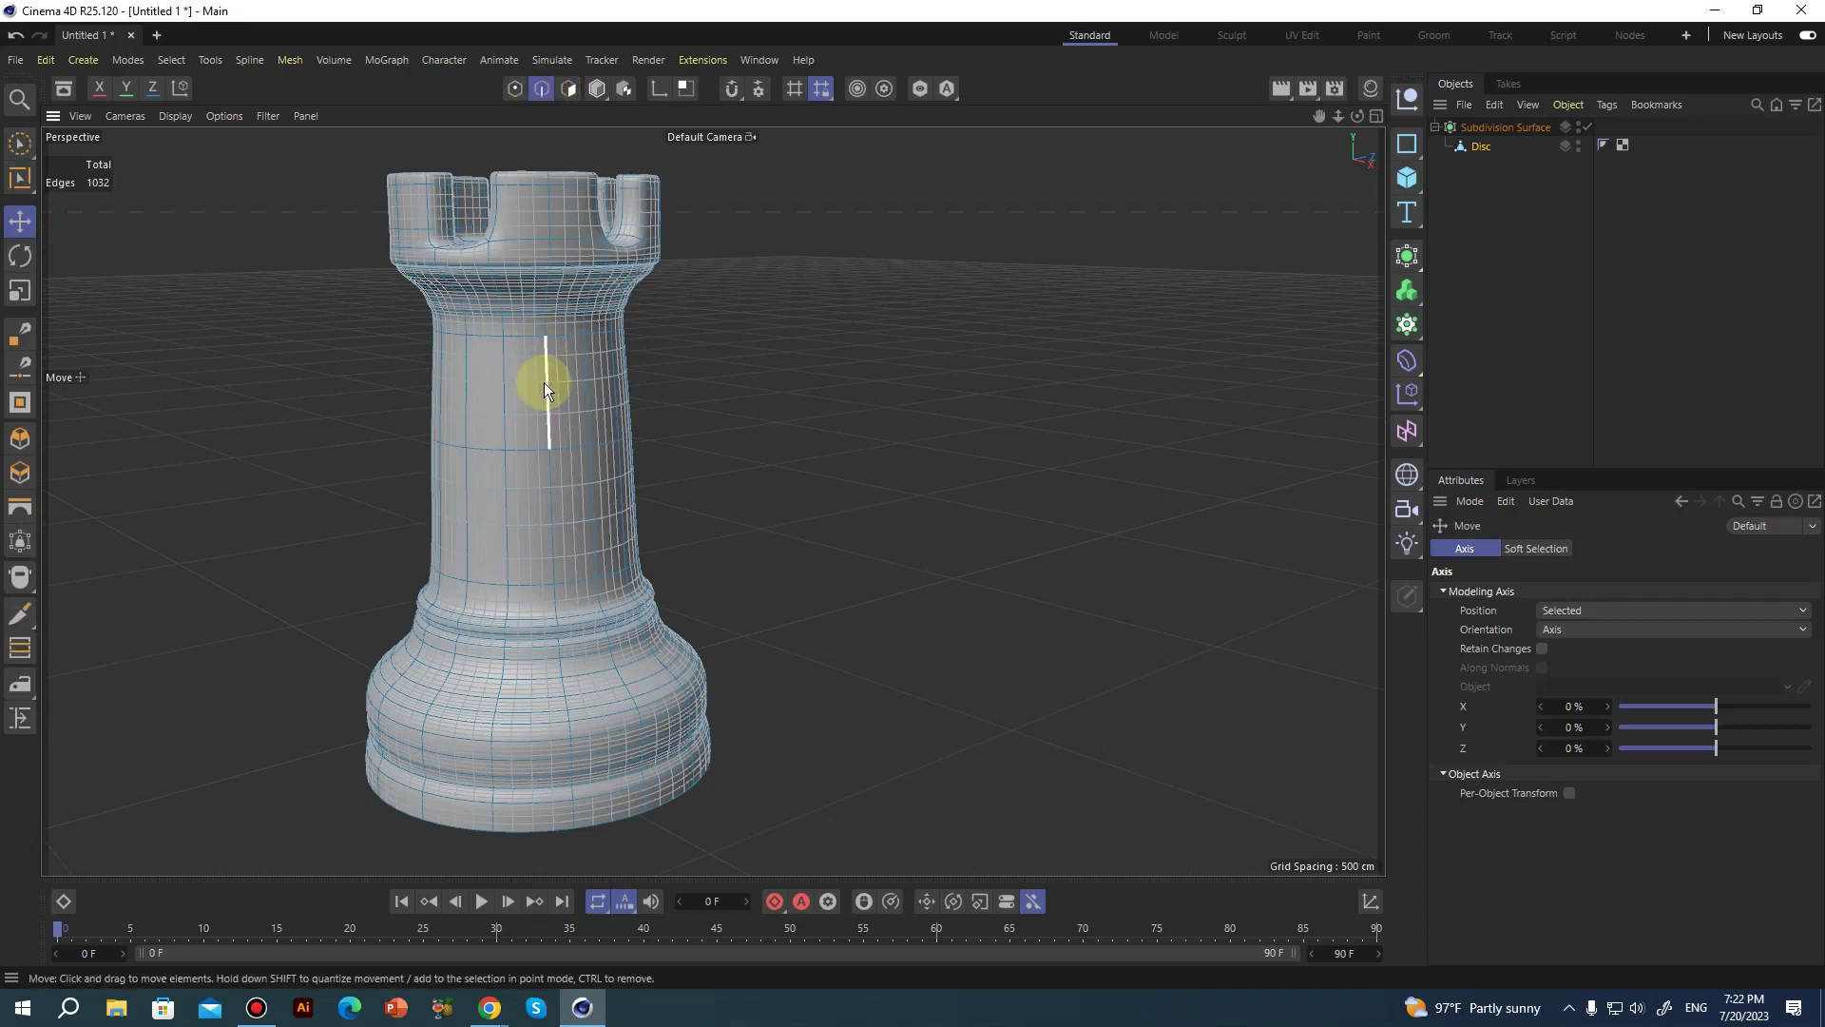
key("u")
key("b")
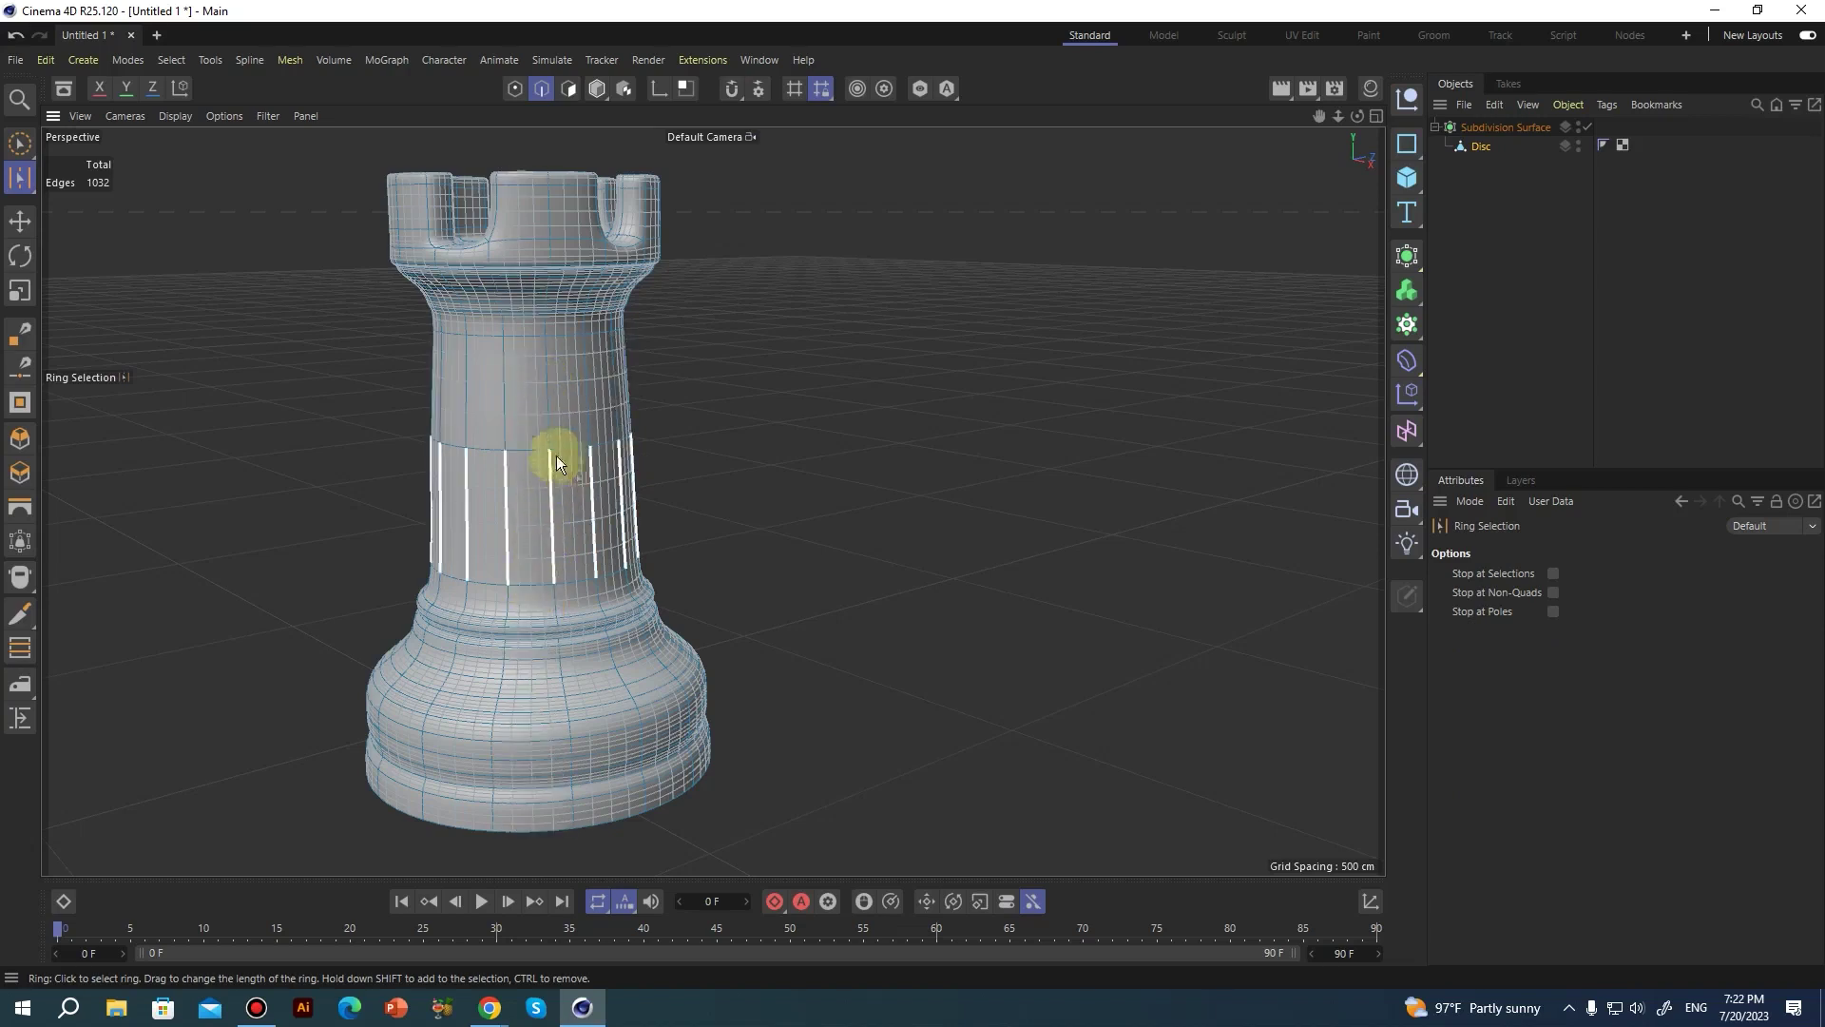
left_click(560, 595)
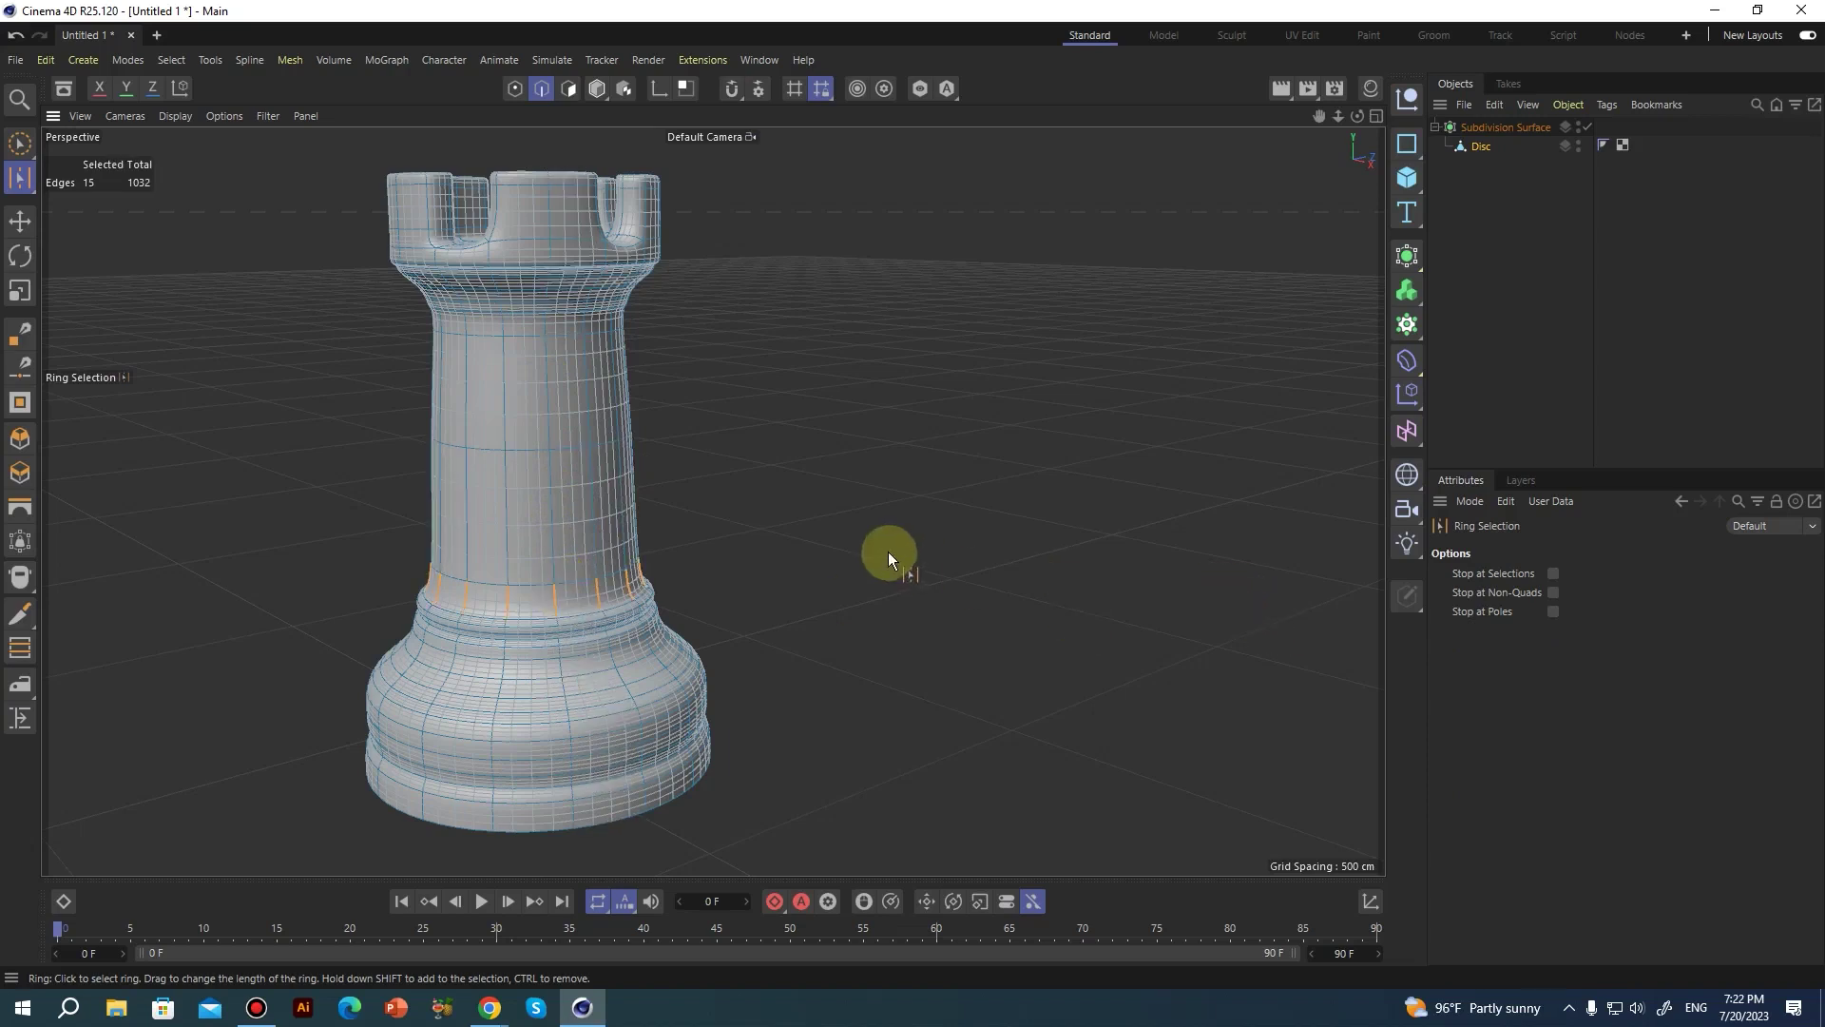
Try extruding the selected edge ring by about 221.3 cm and undo the extrusion.
key("d")
left_click_drag(762, 489, 972, 488)
key("ctrl+z")
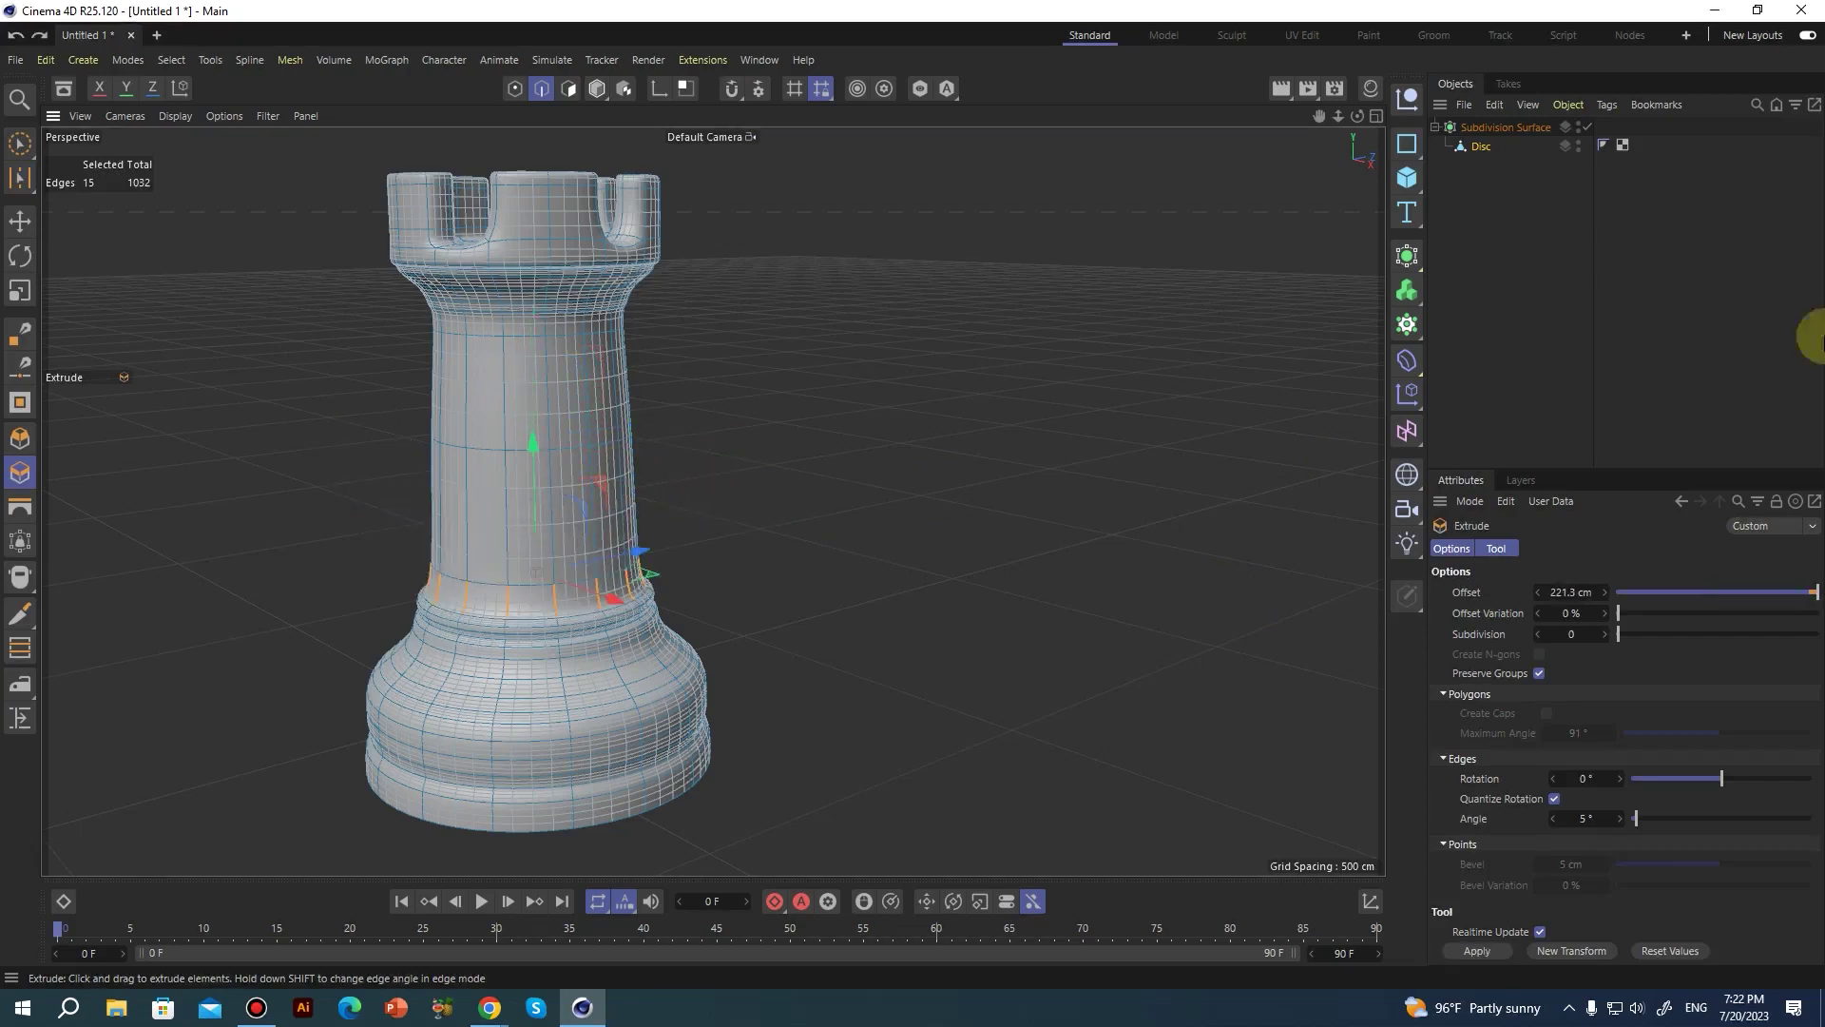
Disable the Subdivision Surface, try extruding the same edge ring by about 59.3 cm, and undo the extrusion.
left_click(1586, 128)
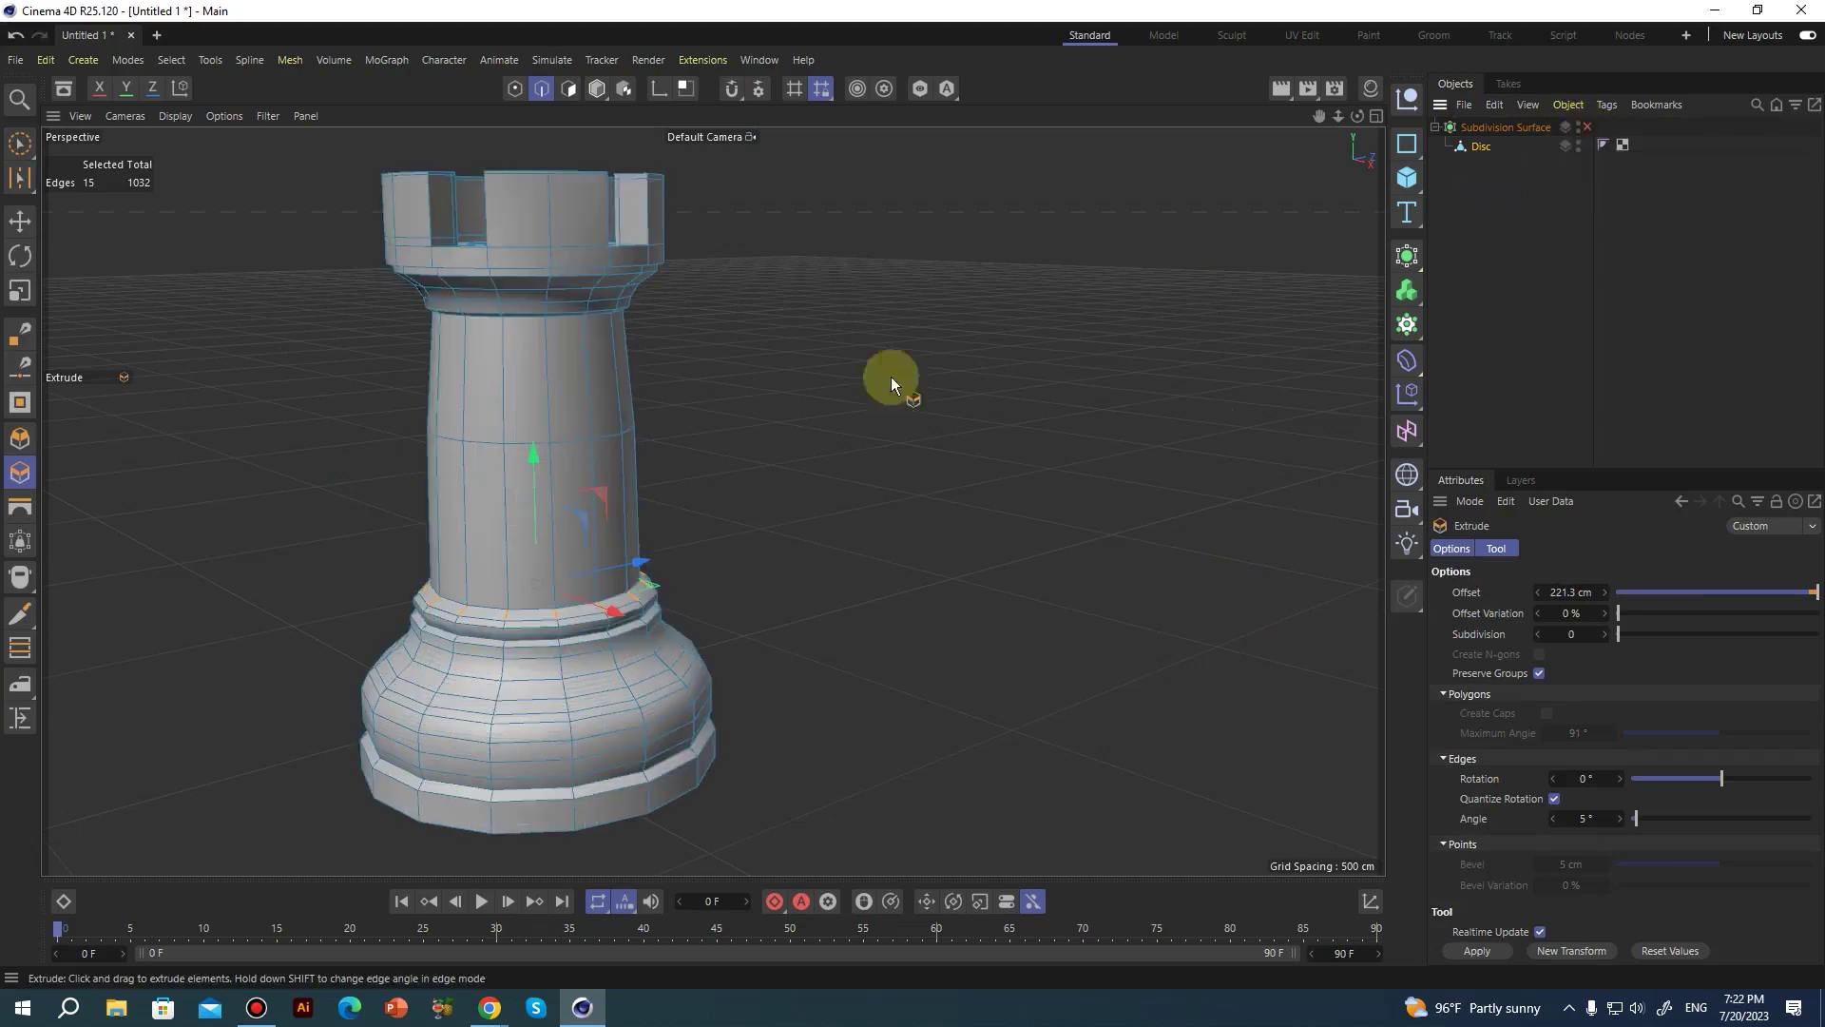
scroll(452, 632, "up", 5)
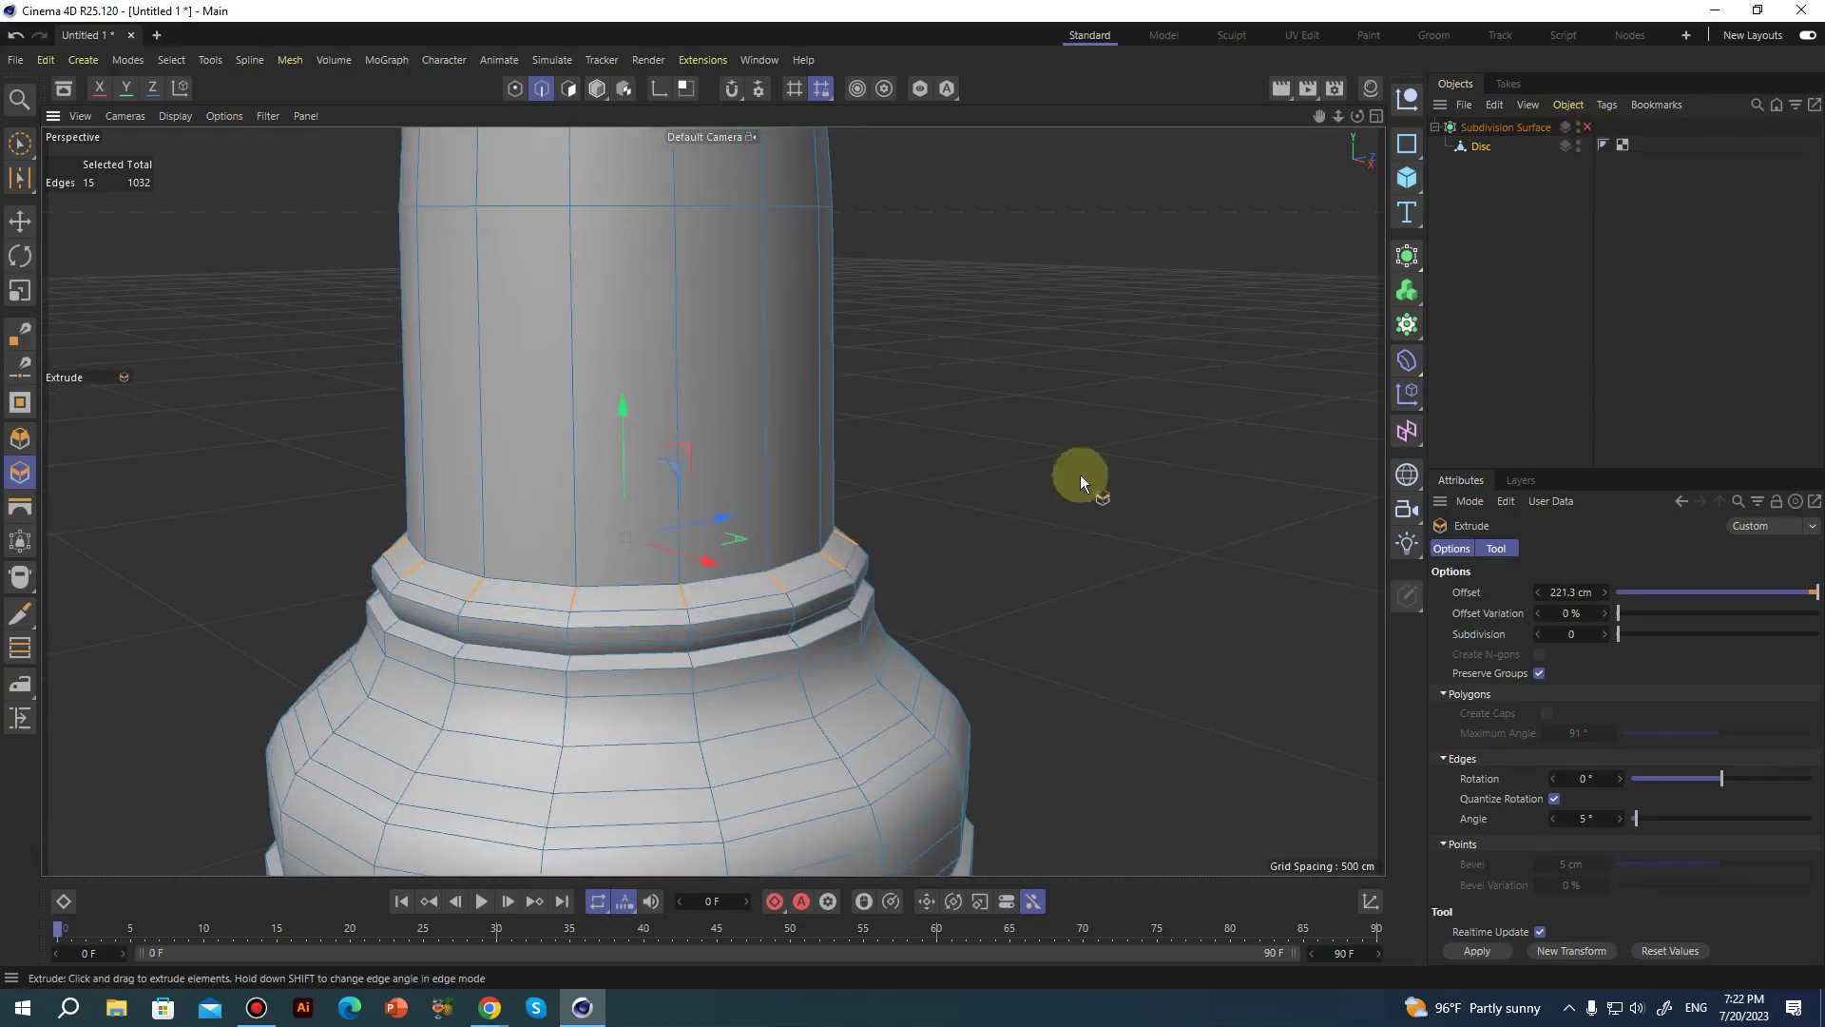
left_click_drag(920, 471, 979, 471)
key("ctrl+z")
Select the ring of vertical edges around the lower half of the rook's shaft with Ring Selection.
scroll(863, 445, "down", 5)
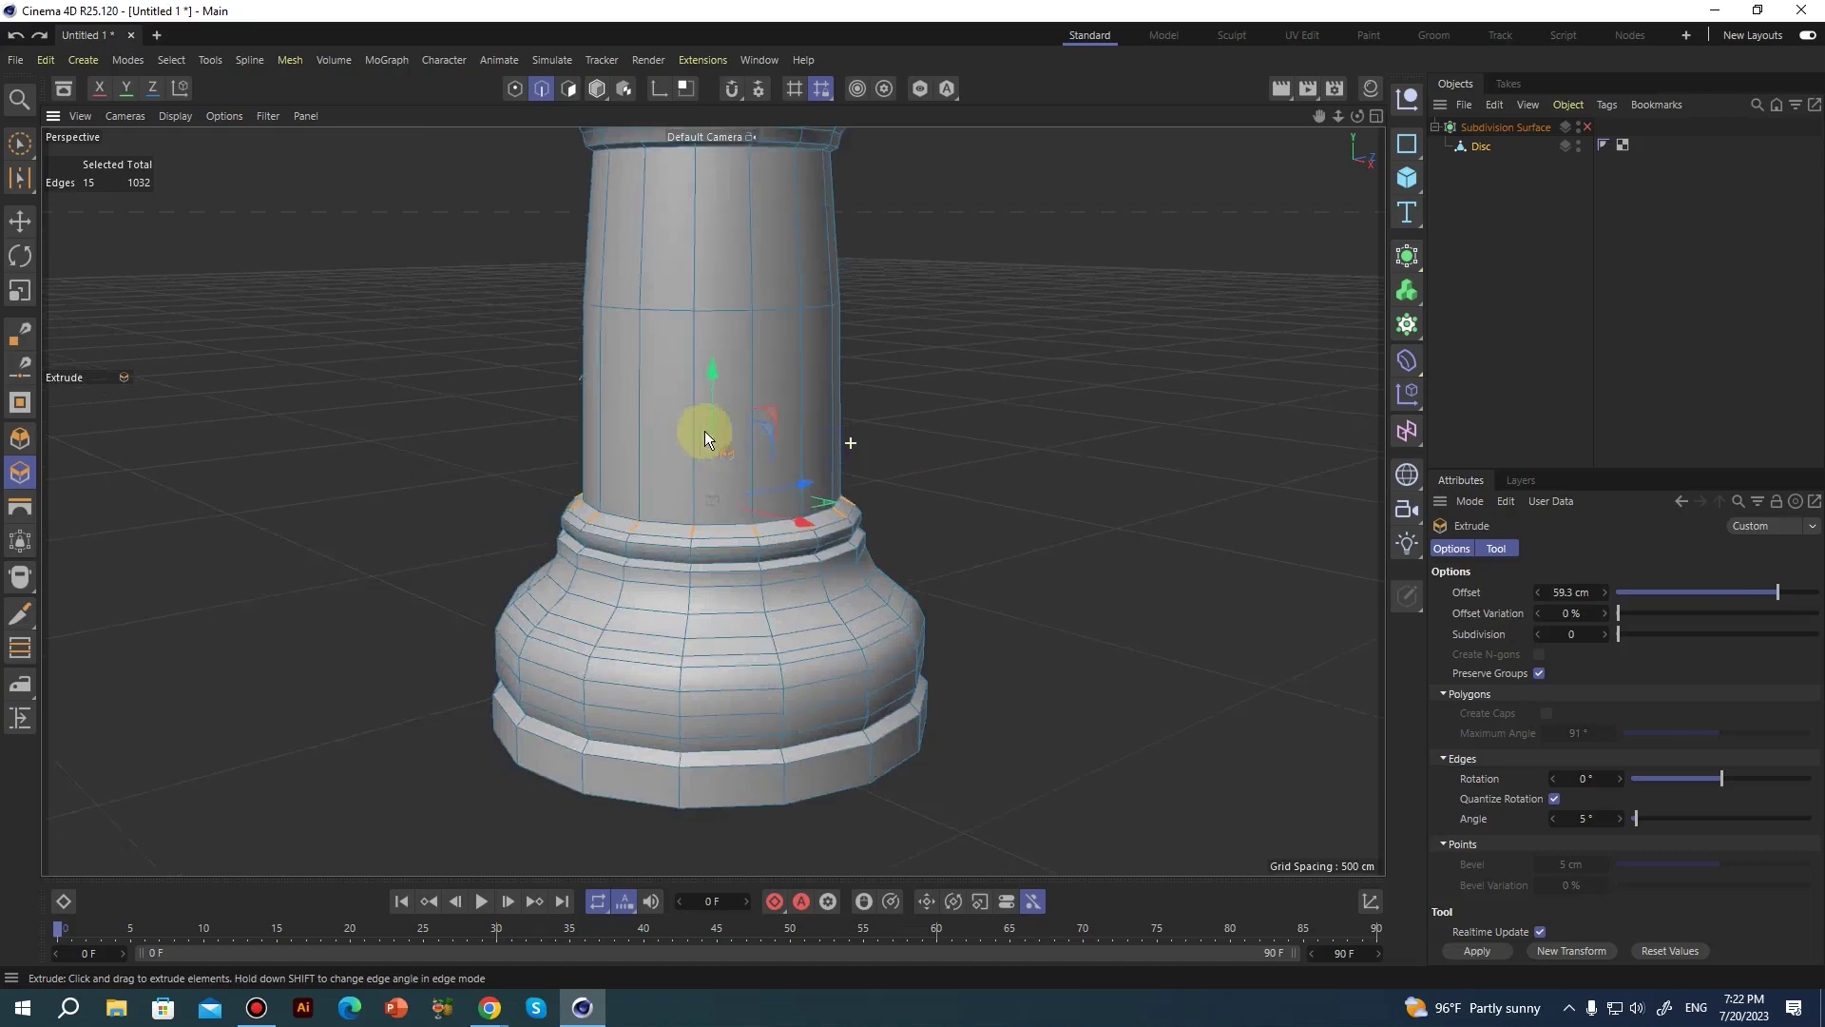
middle_click_drag(704, 431, 610, 568, "alt")
left_click(597, 540)
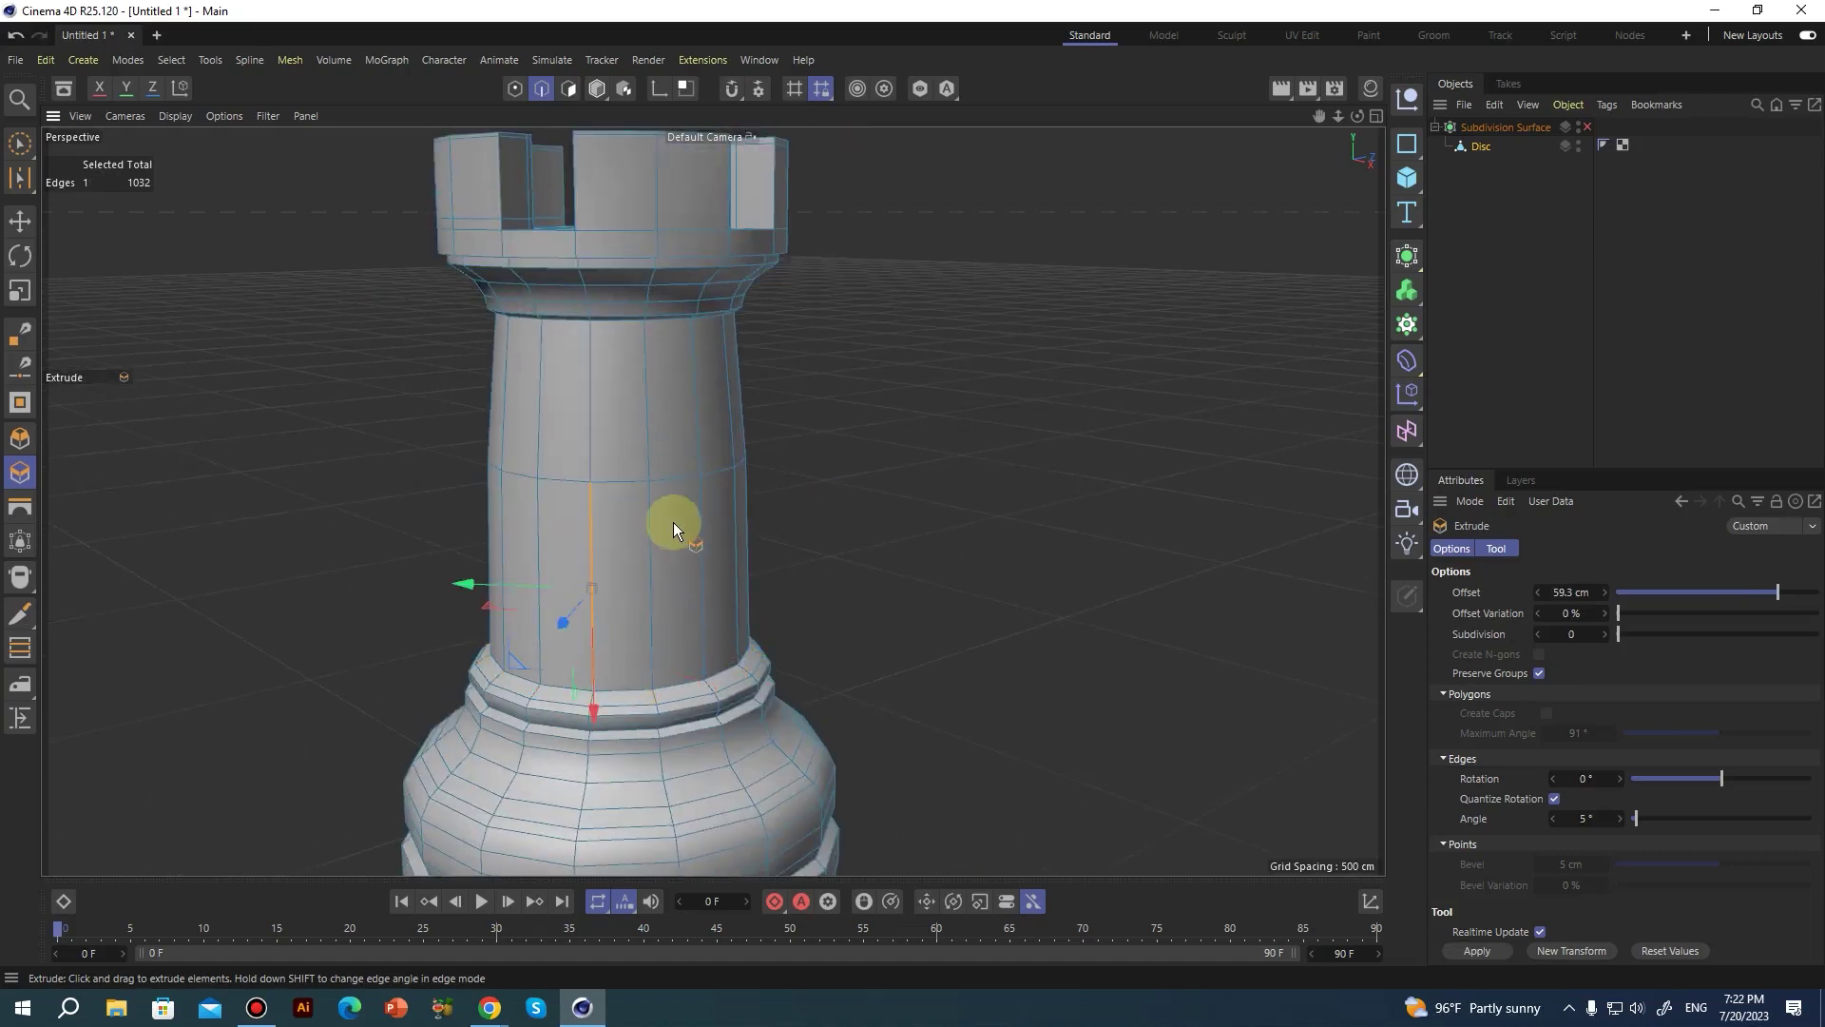
key("u")
key("l")
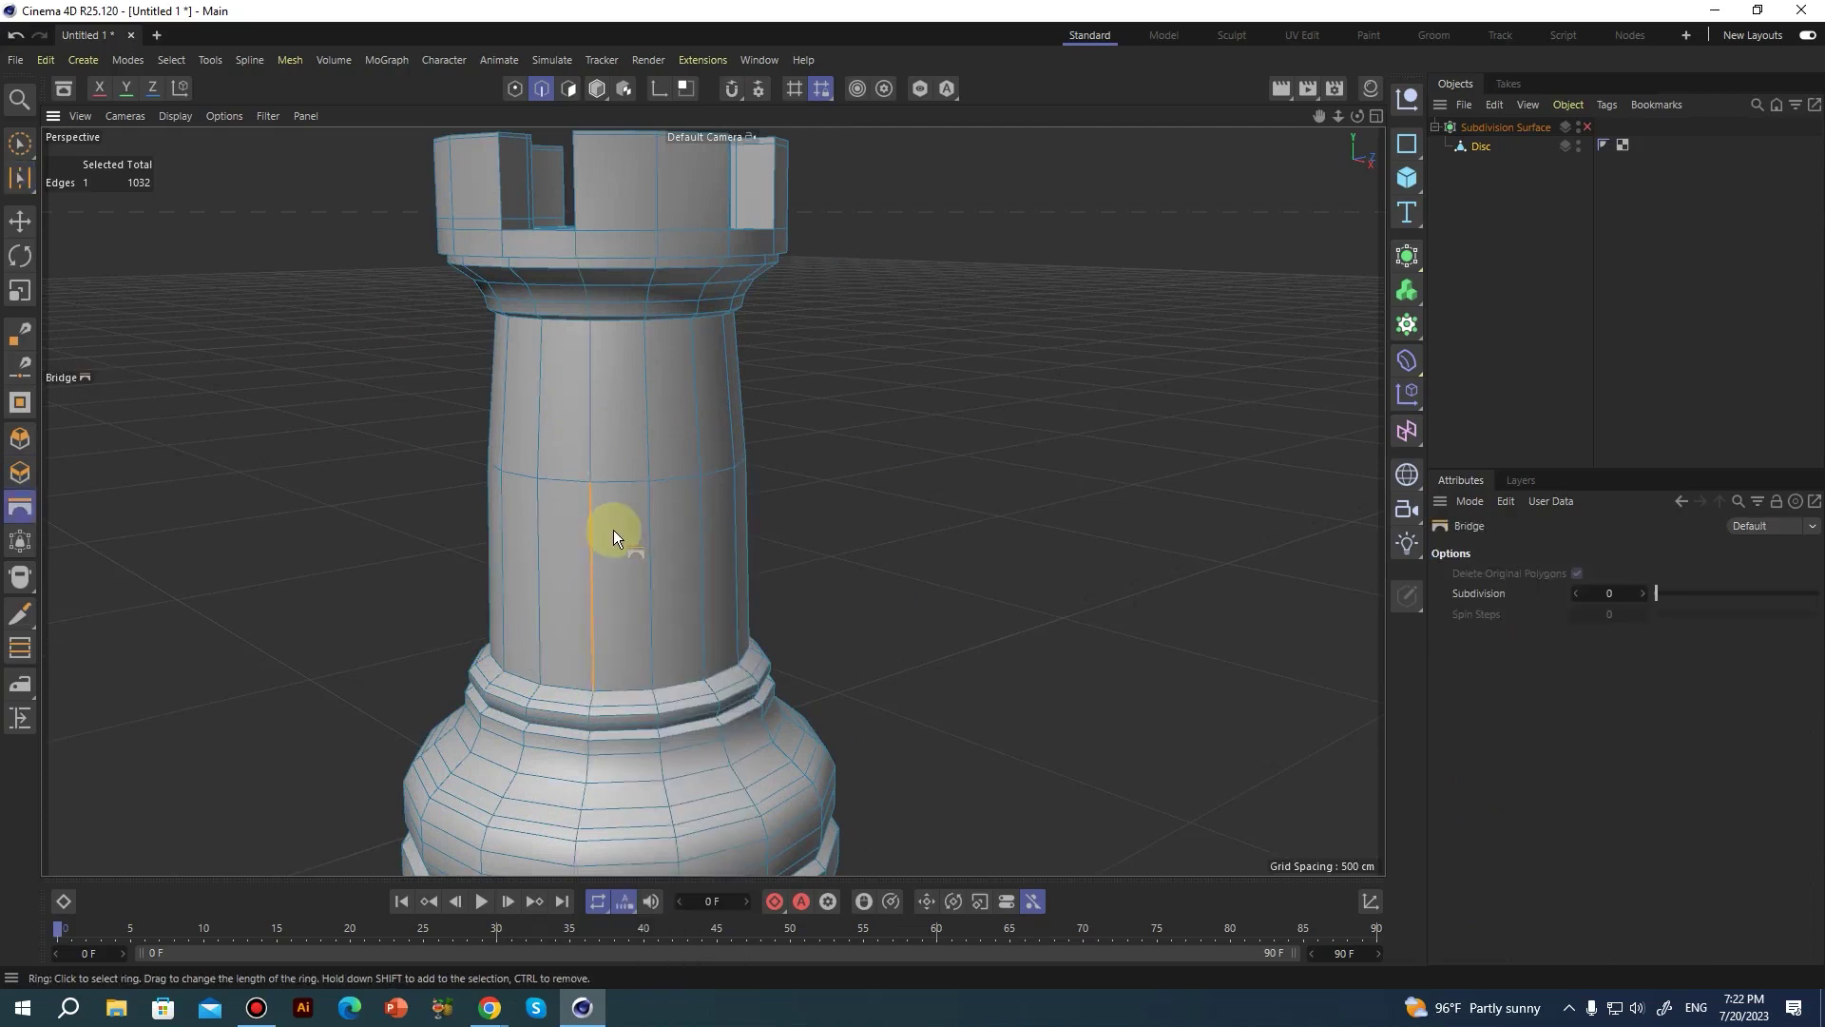
key("m")
key("b")
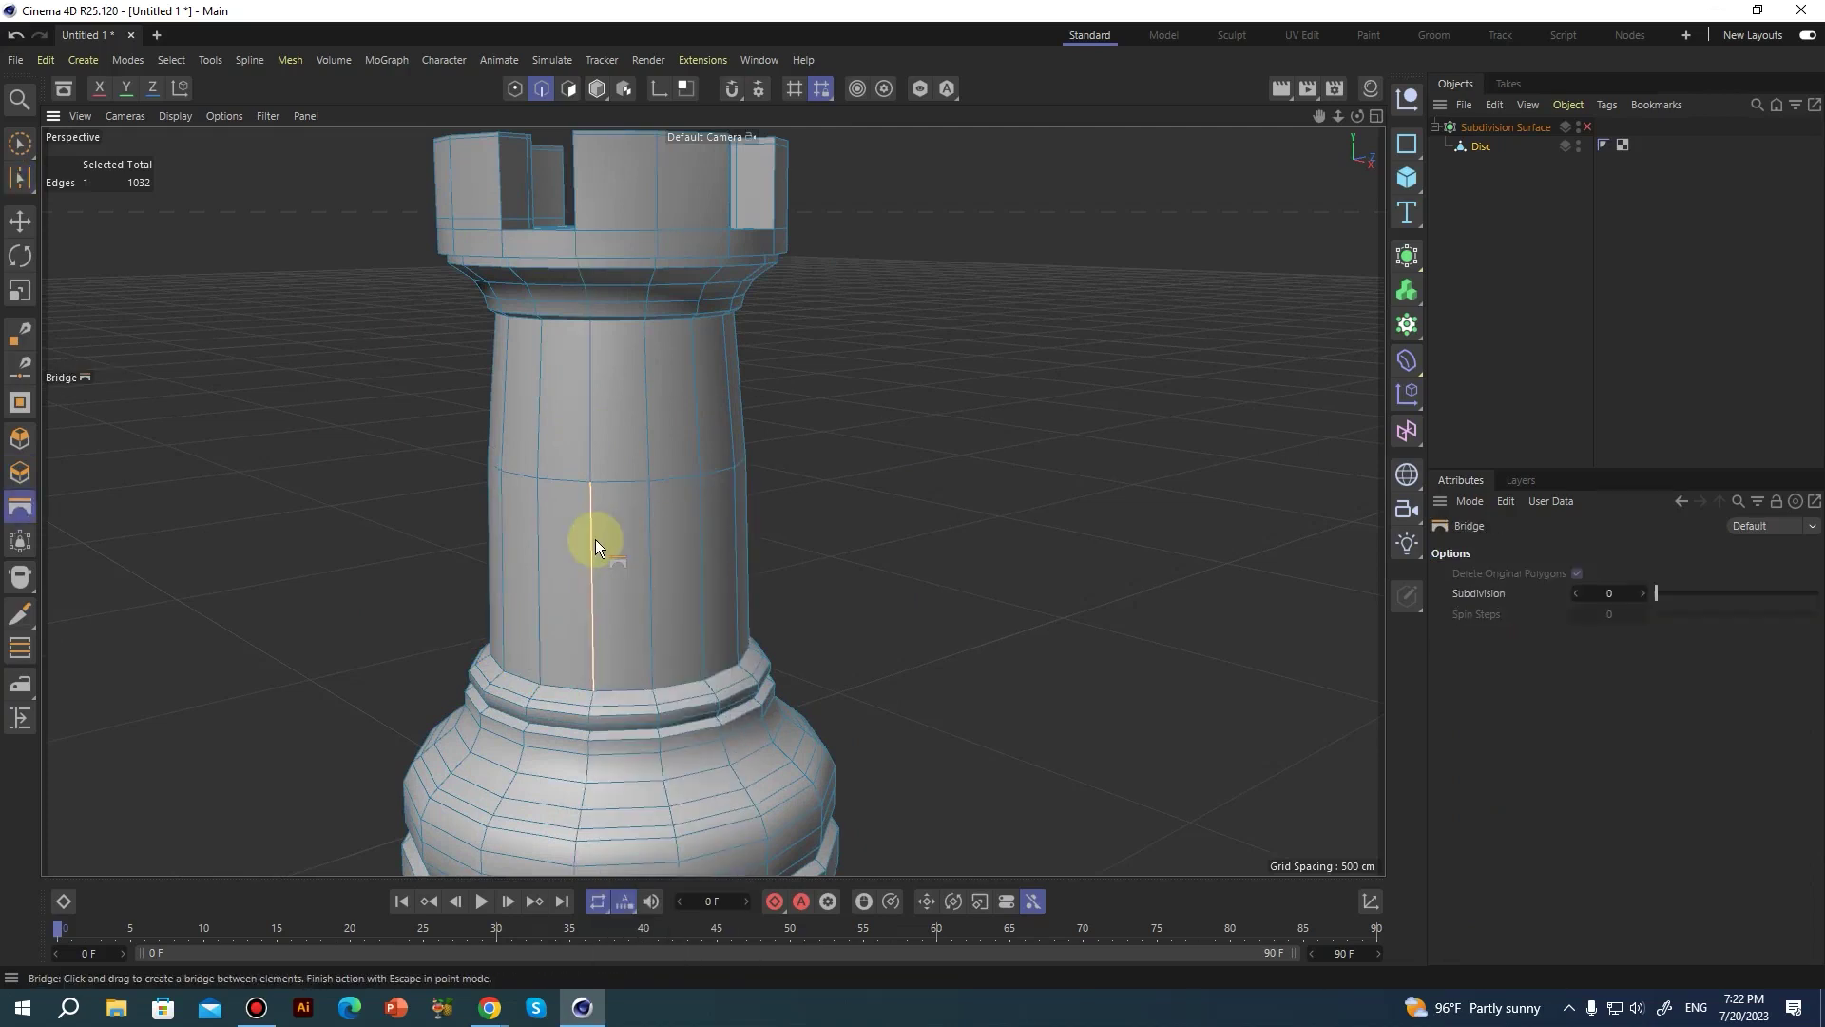
key("u")
key("b")
key("u")
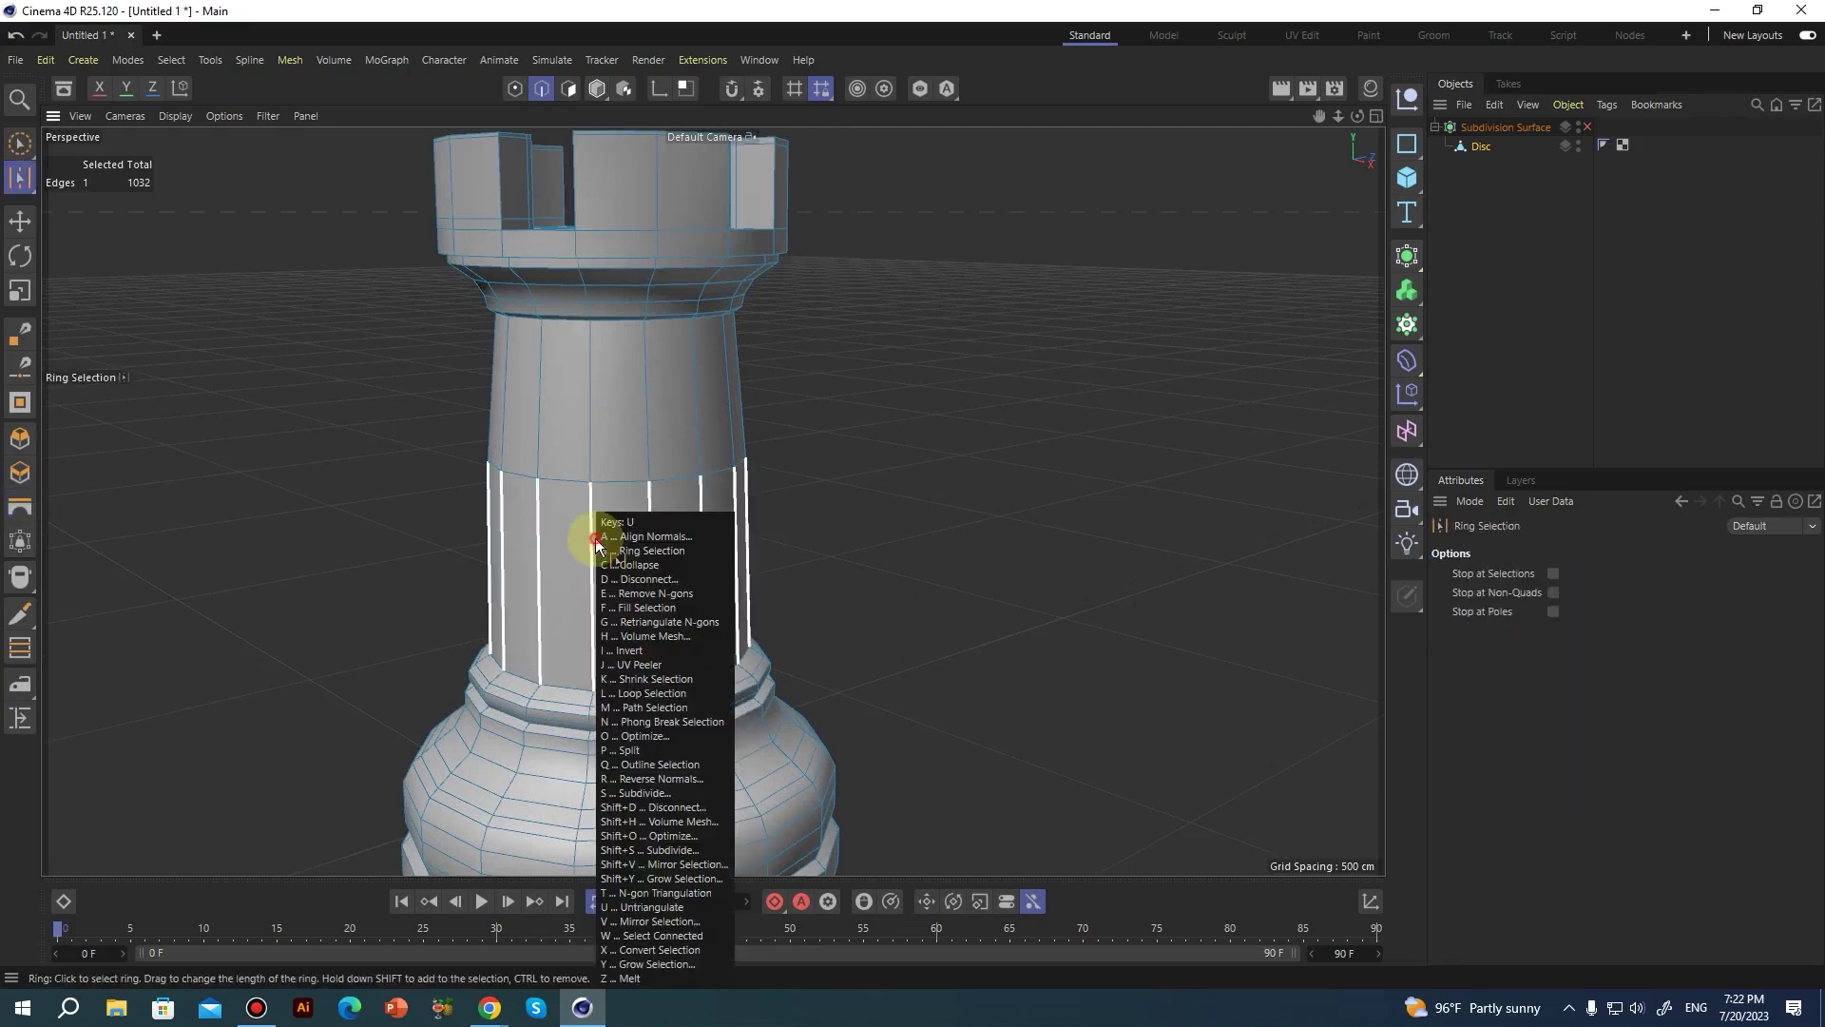
left_click(595, 539)
Start the Extrude tool on the ring of vertical shaft edges.
key("d")
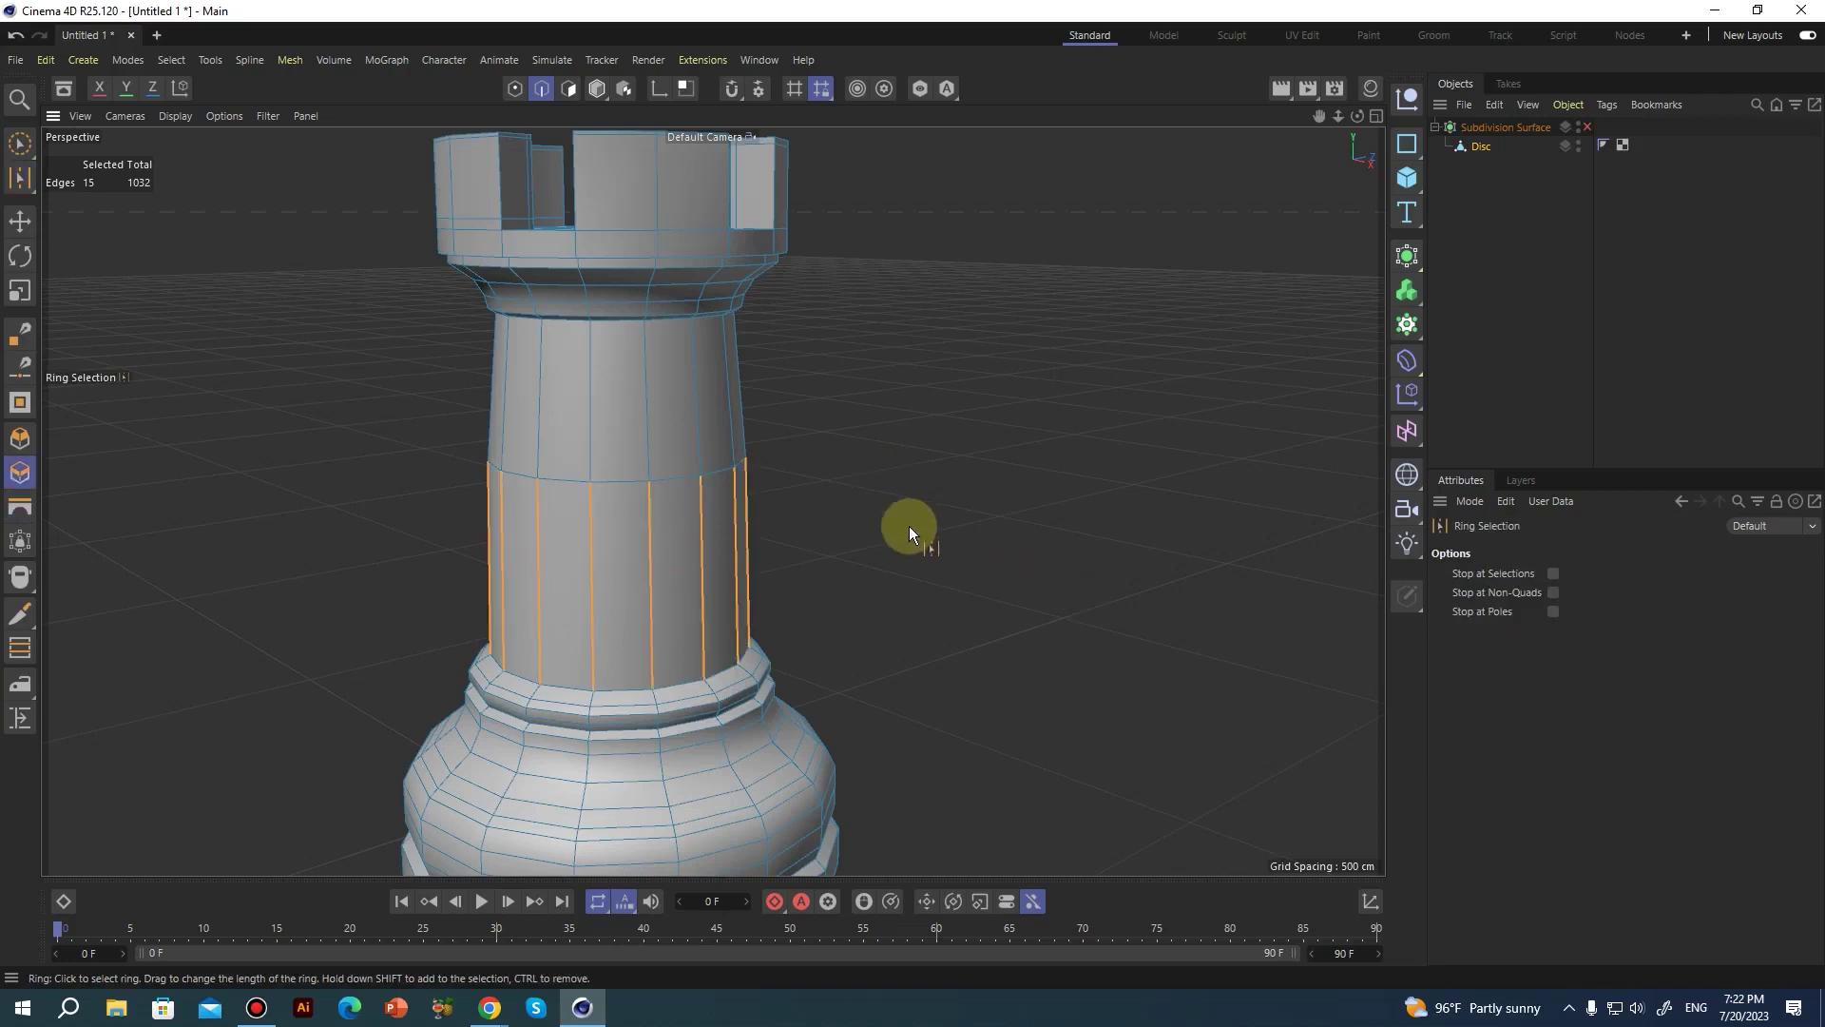